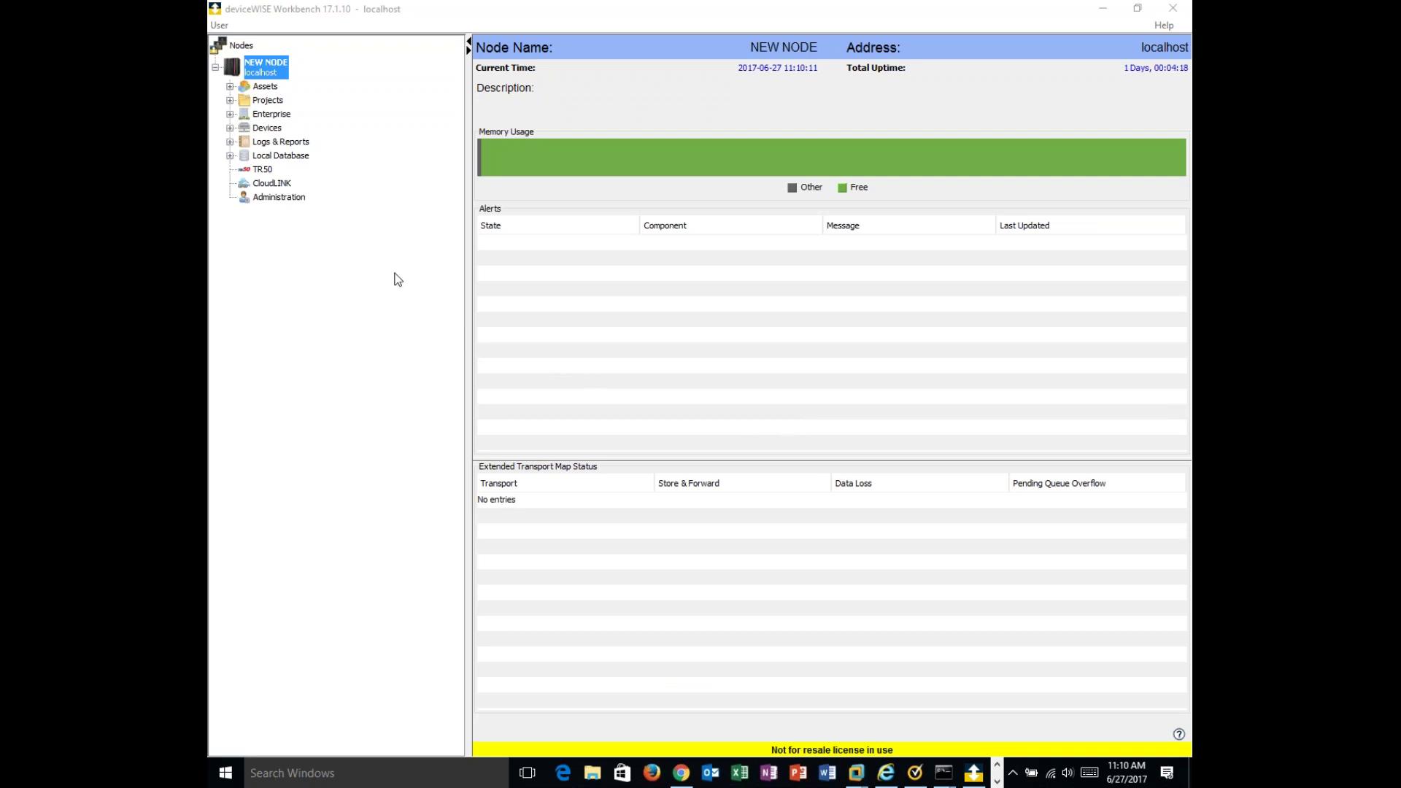
# - Create a new device entry under the node's Devices and look through the supported device types
pyautogui.click(278, 129)
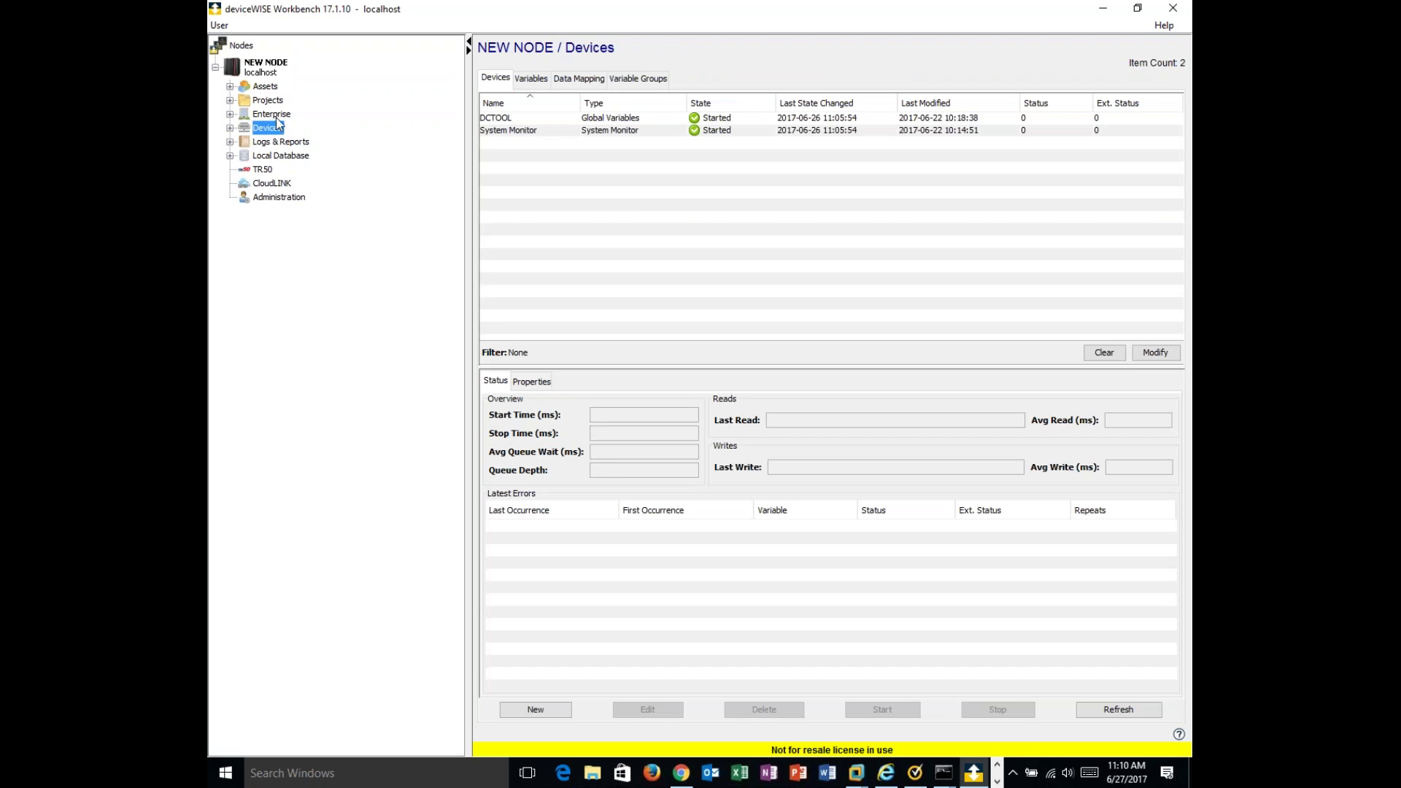
pyautogui.click(275, 115)
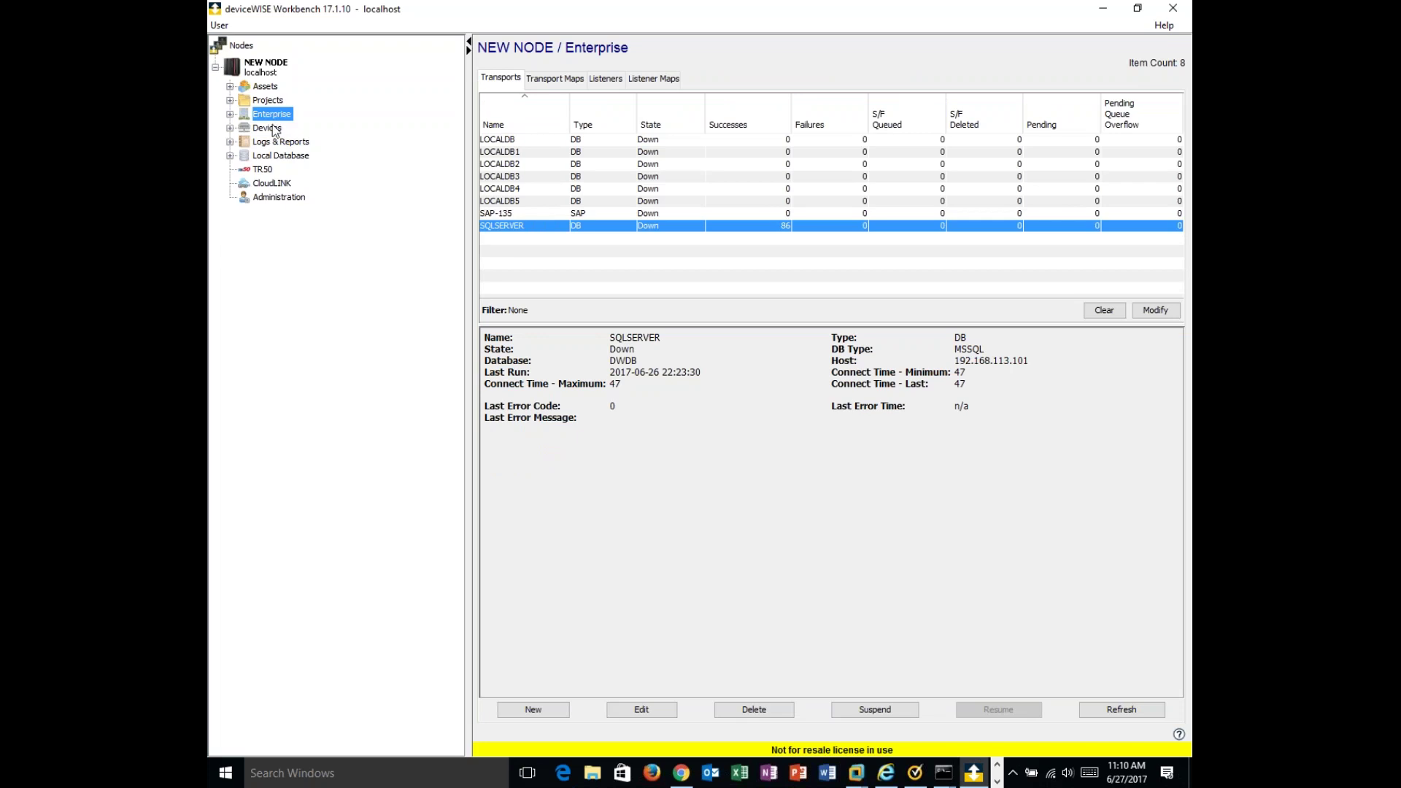
pyautogui.click(270, 129)
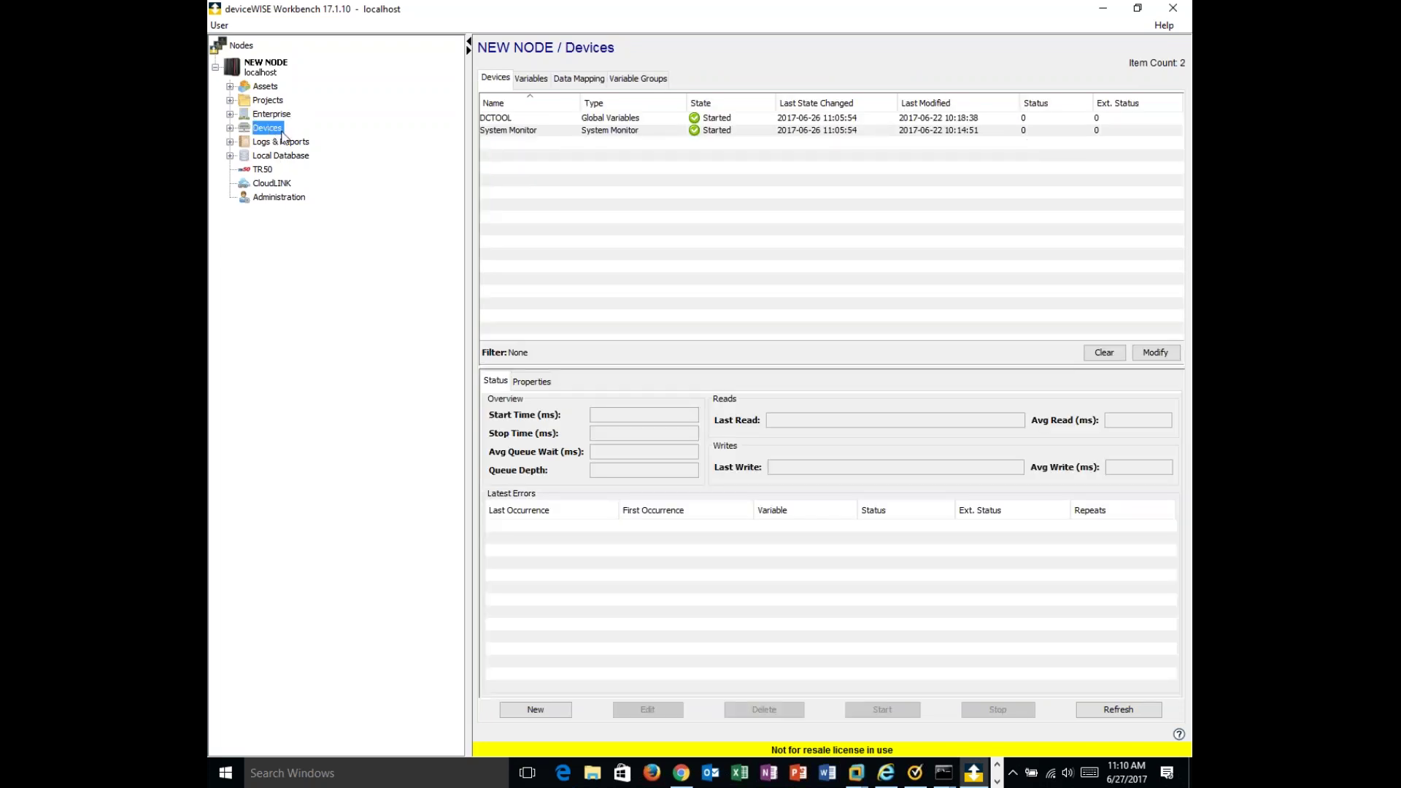
pyautogui.click(546, 711)
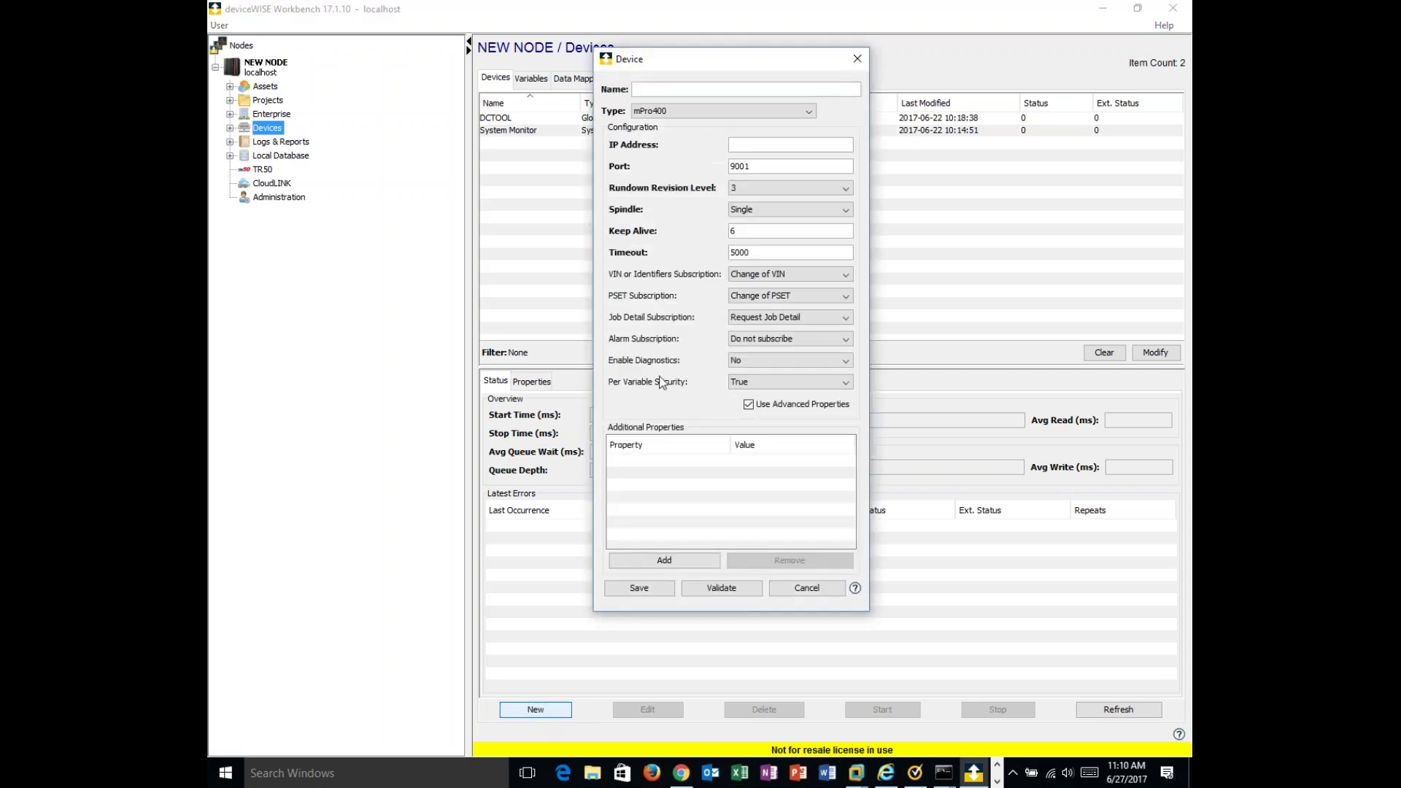
pyautogui.click(811, 111)
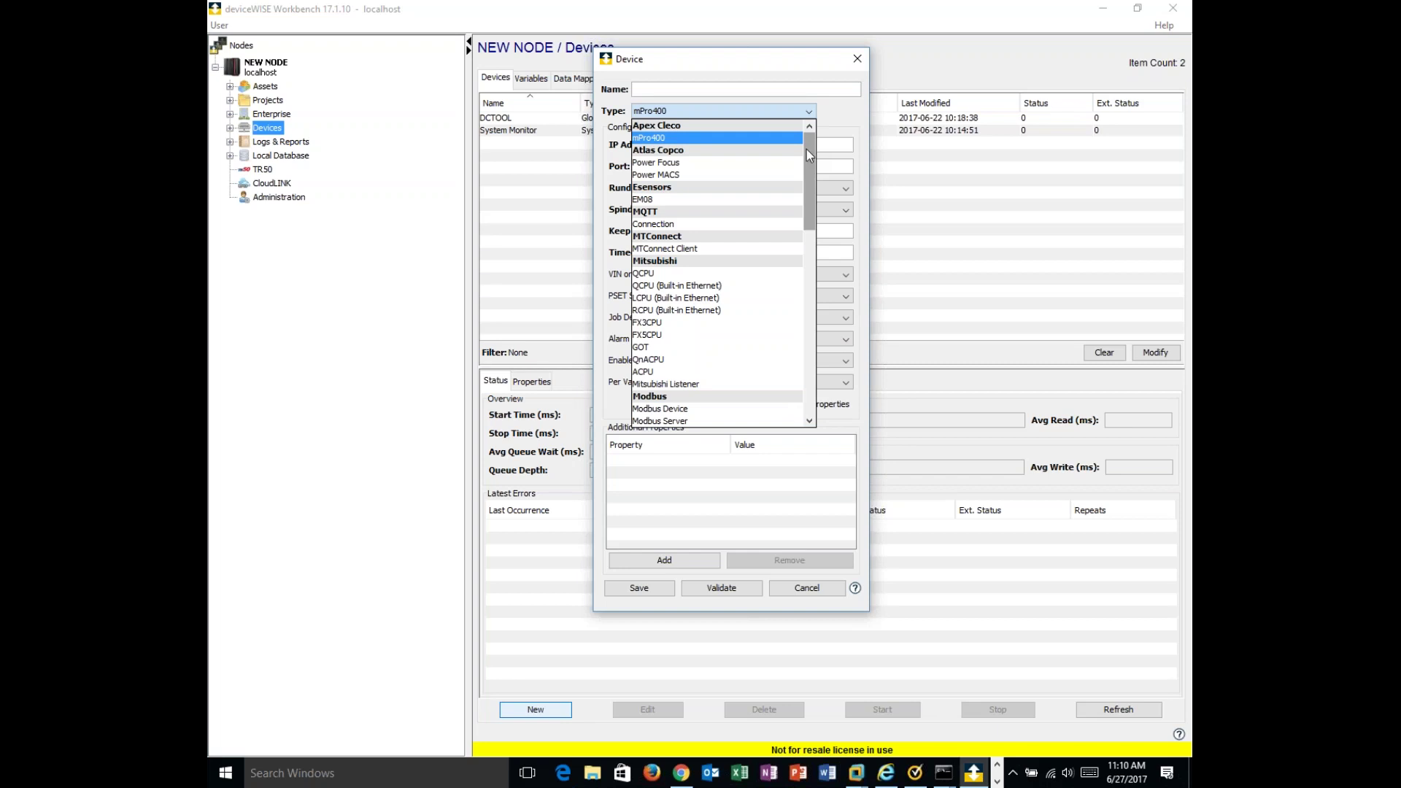
pyautogui.click(809, 404)
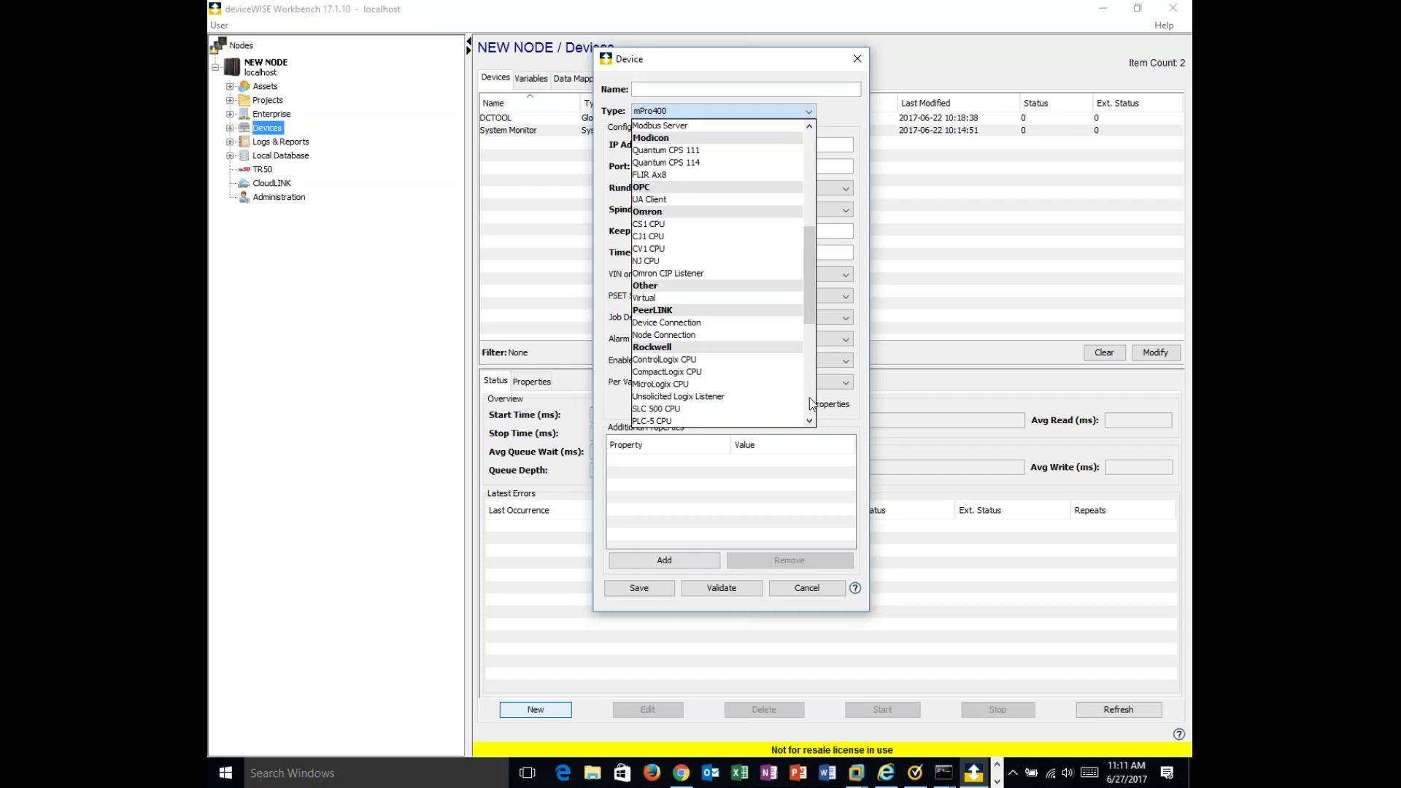
pyautogui.click(809, 403)
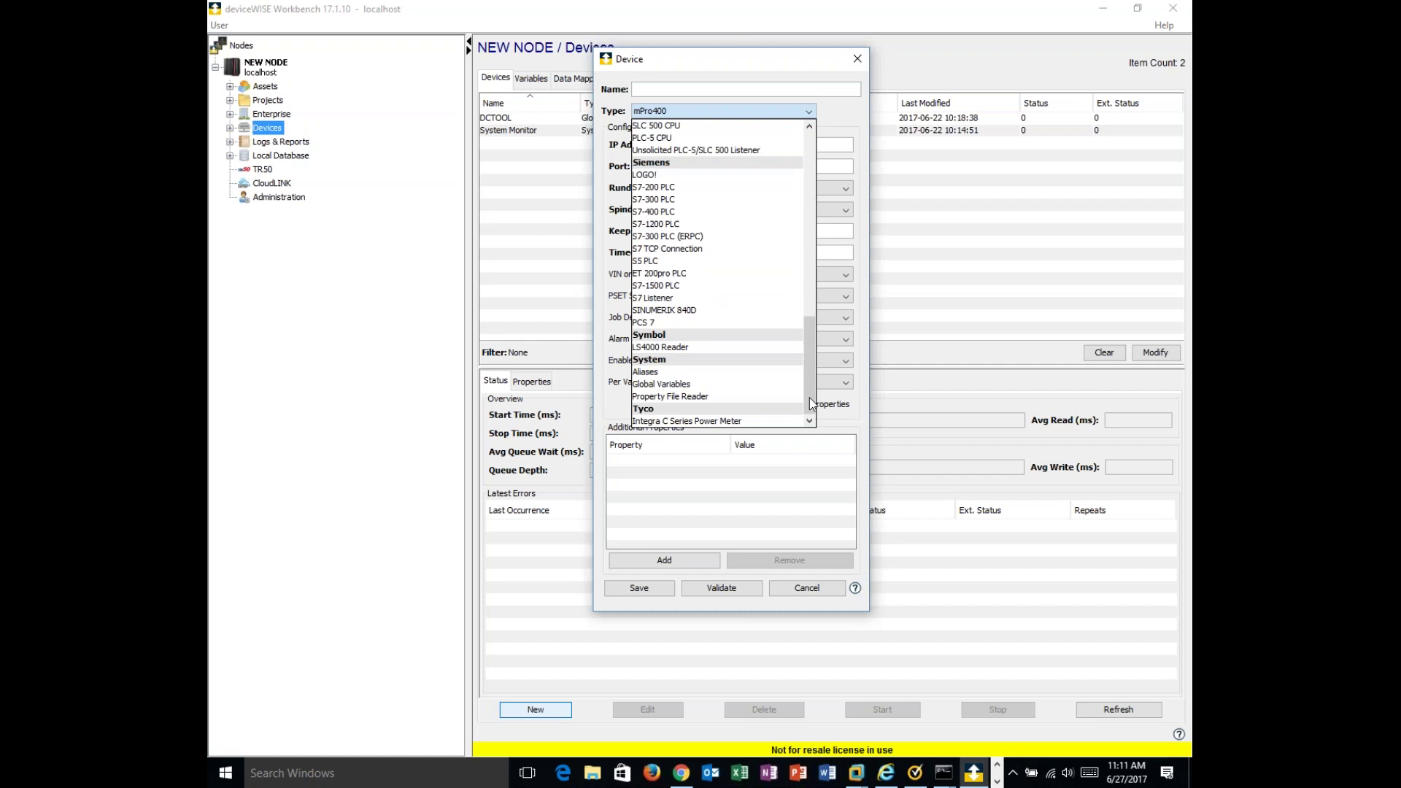
pyautogui.moveTo(808, 397); pyautogui.dragTo(807, 182)
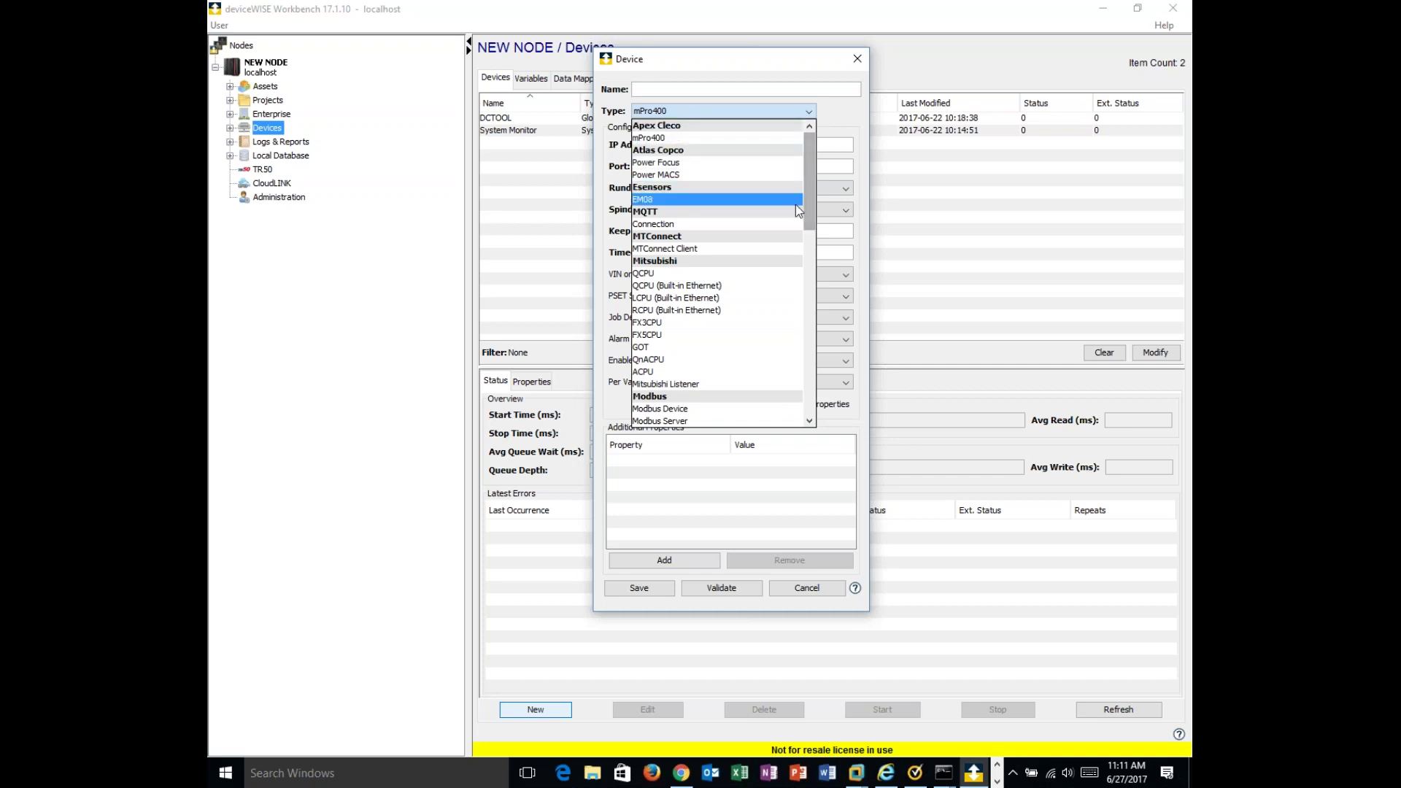
# - Name the new device PM_LOGIX and set its type to the Rockwell ControlLogix CPU
pyautogui.click(660, 89)
pyautogui.write('PM_')
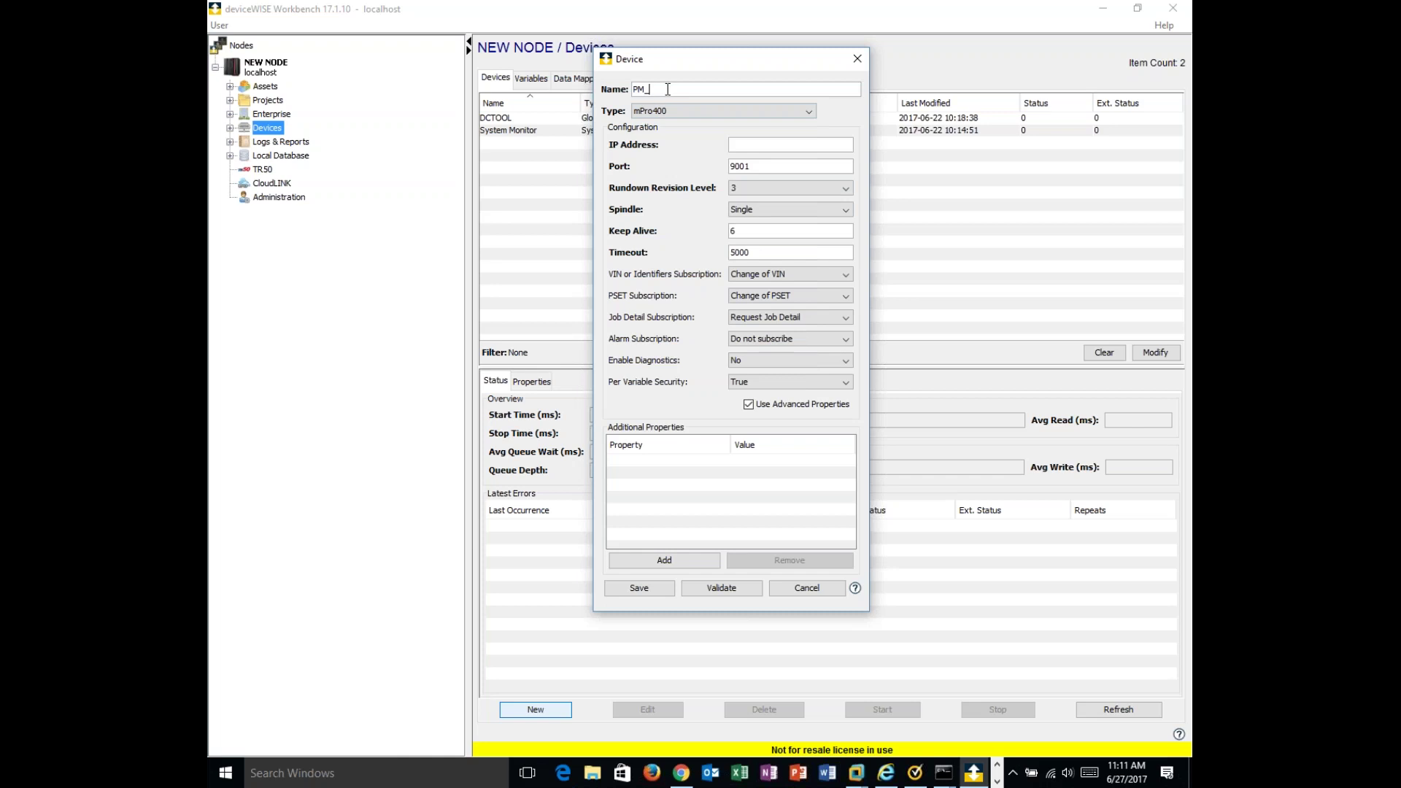
pyautogui.click(806, 113)
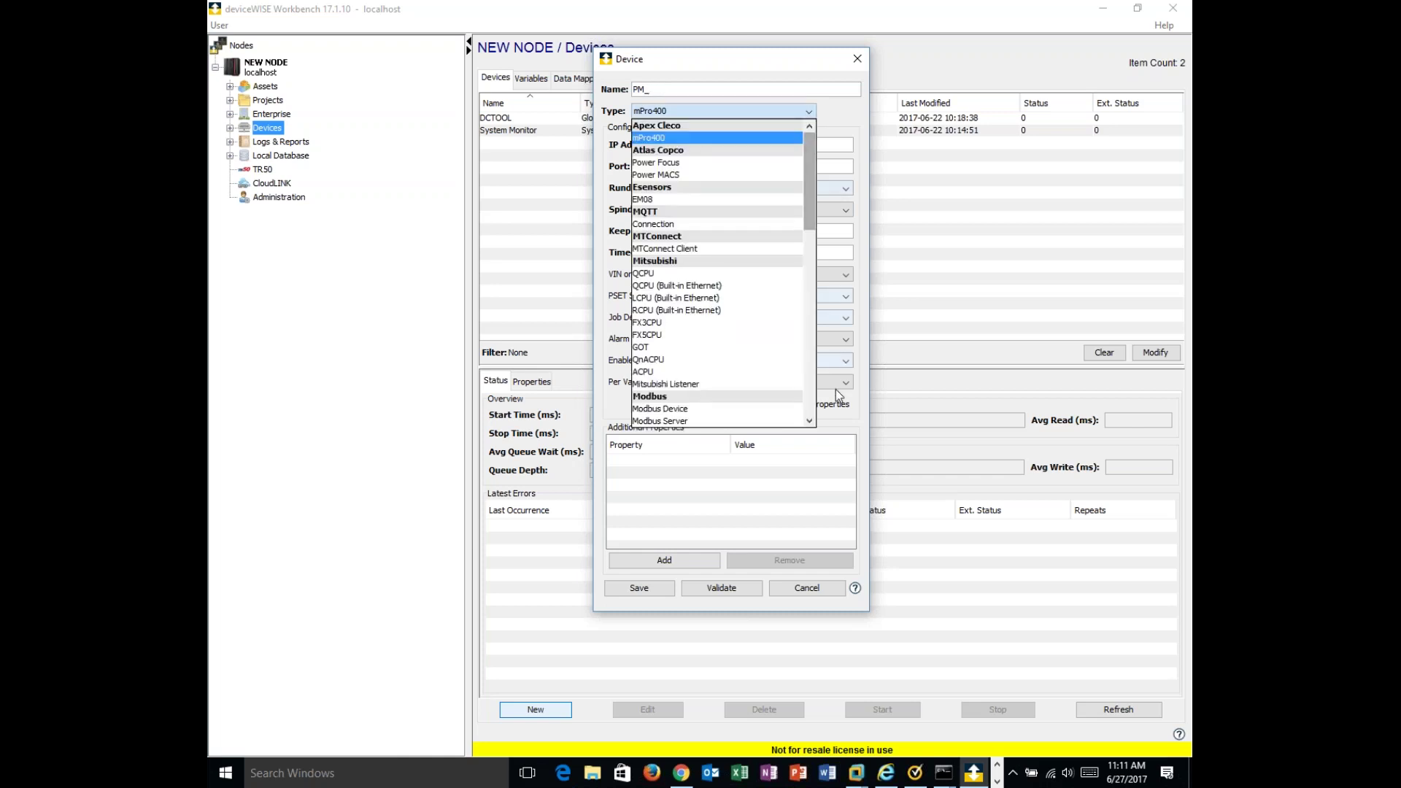
pyautogui.scroll(-8, 816, 408)
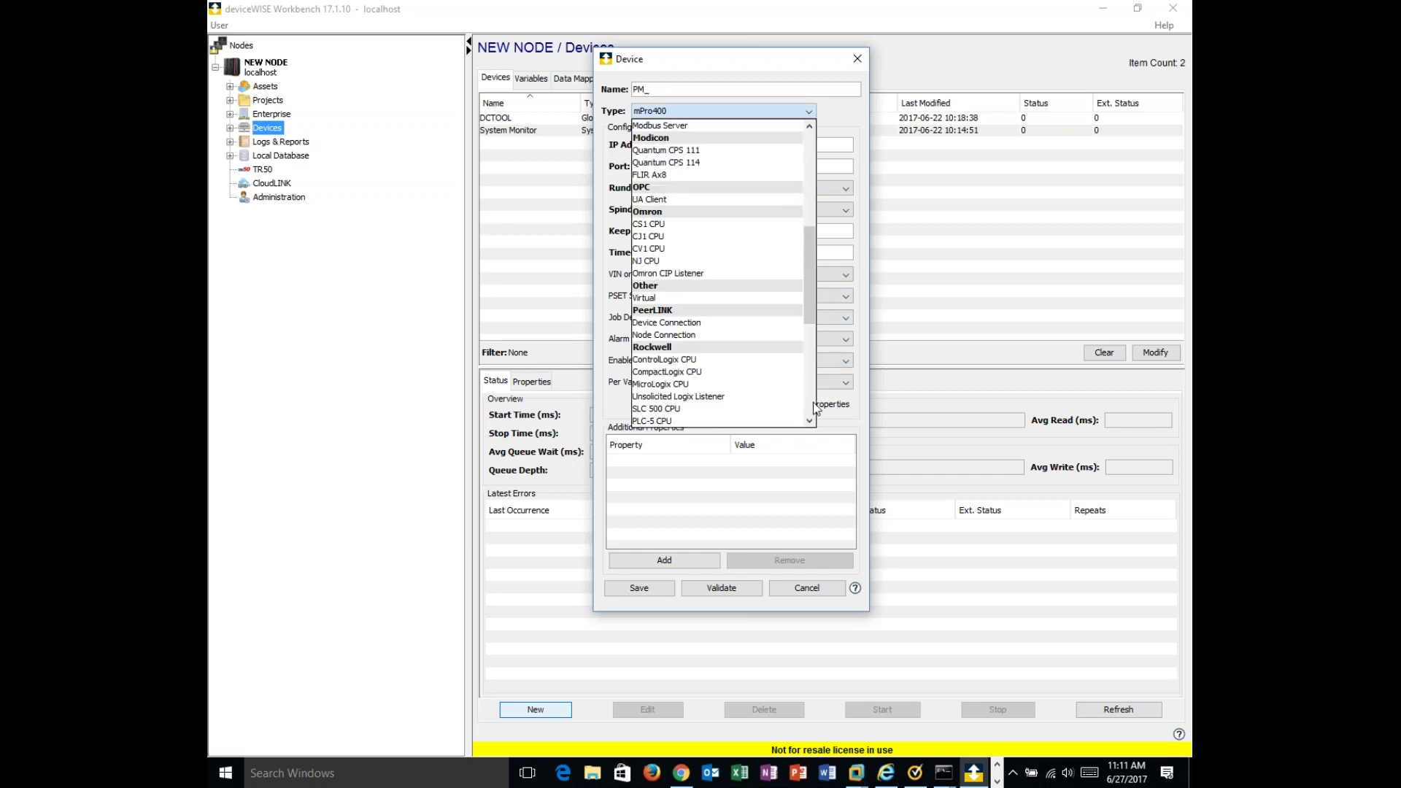
pyautogui.click(750, 364)
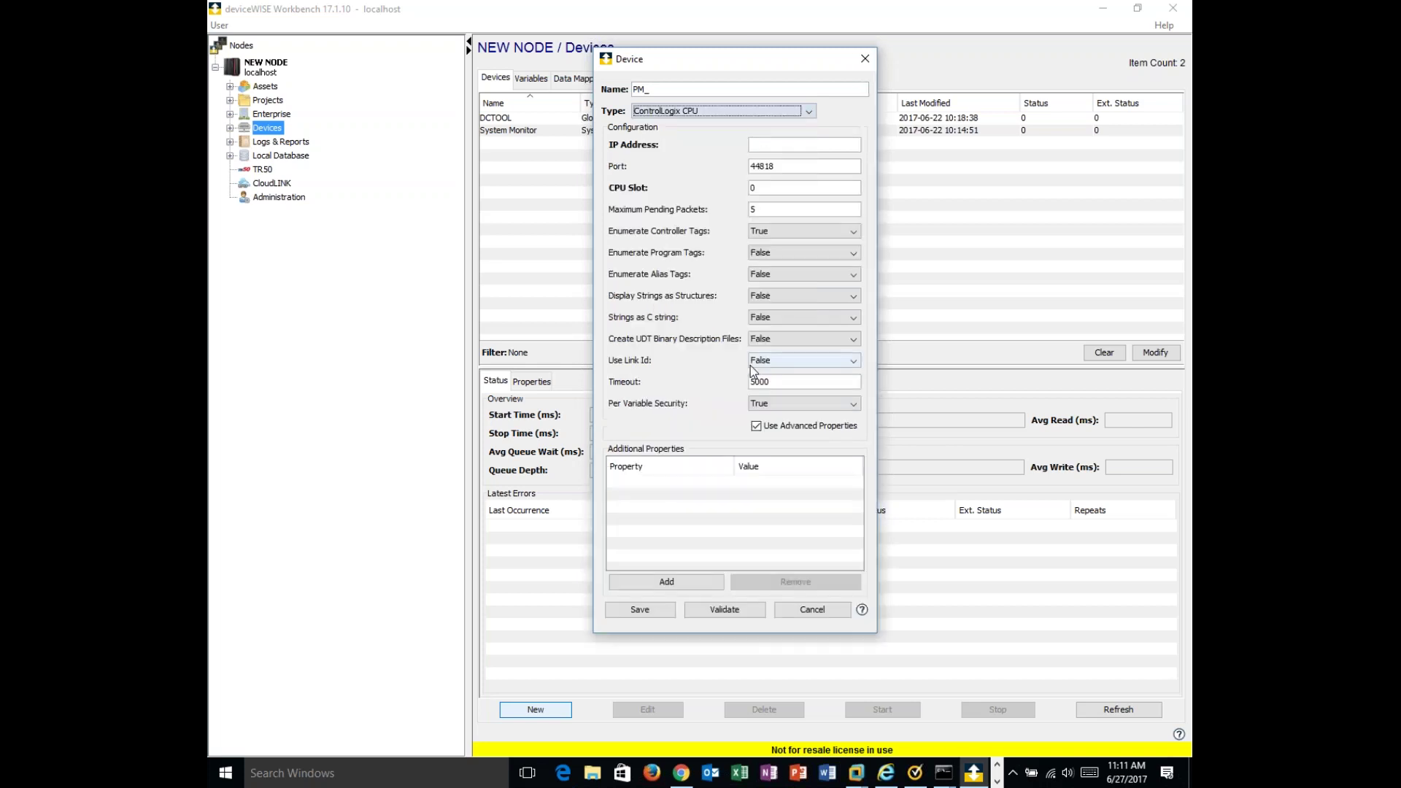
pyautogui.click(666, 90)
pyautogui.write('LOGIX')
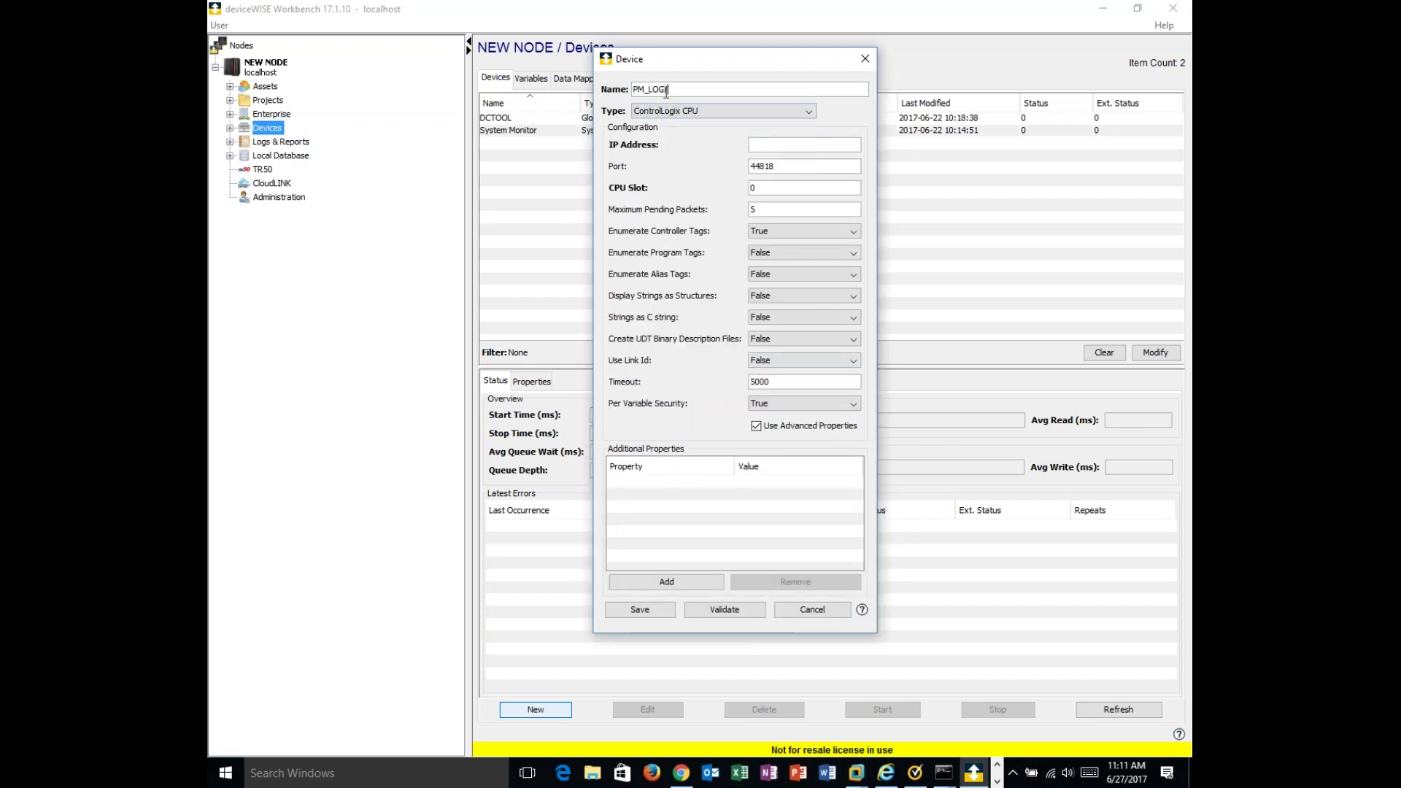
# - Set the IP address of the PM_LOGIX device to 172.27.14.233
pyautogui.click(770, 143)
pyautogui.write('172')
pyautogui.write('.17')
pyautogui.write('.1')
pyautogui.write('4.')
pyautogui.write('233')
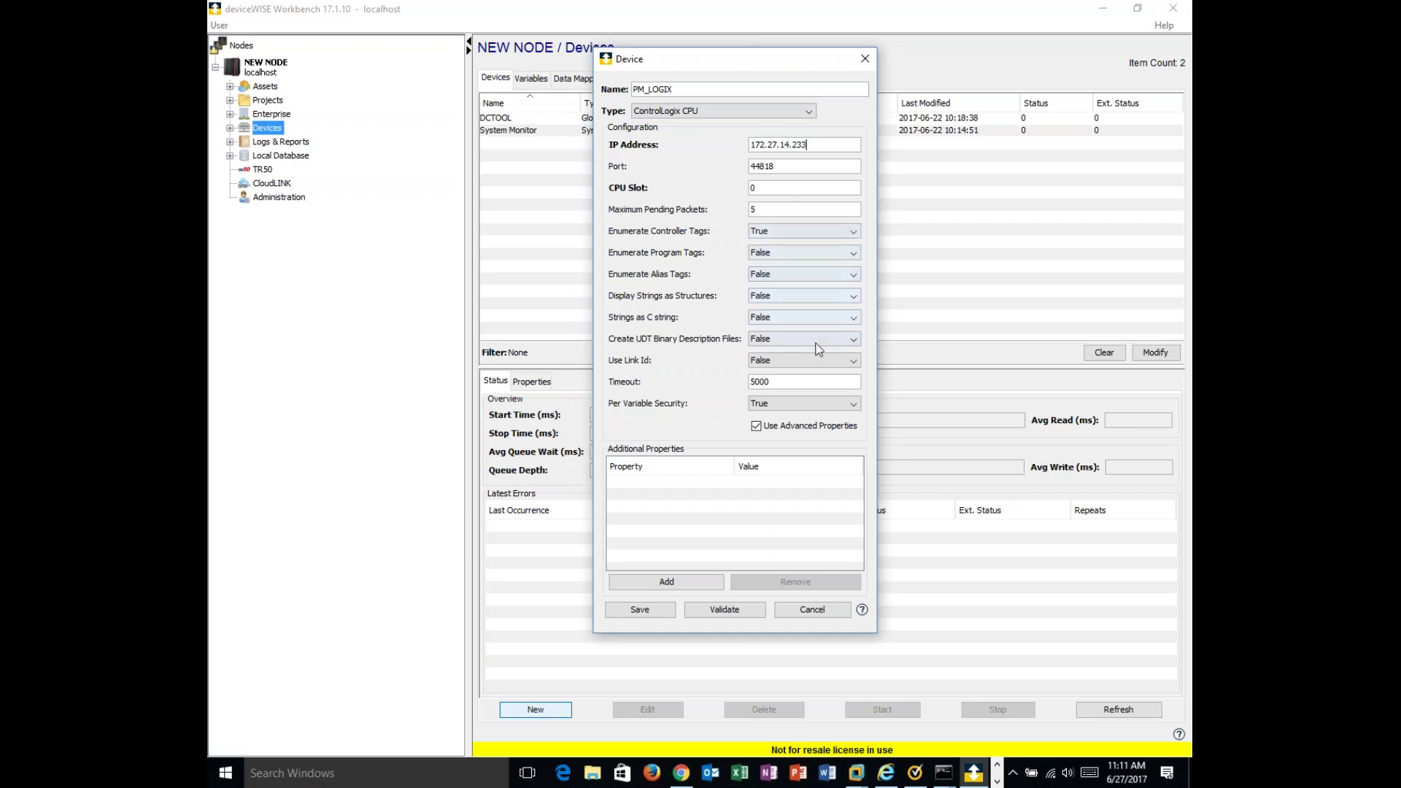
# - Set Enumerate Program Tags to True for PM_LOGIX and validate the connection to the device
pyautogui.click(775, 257)
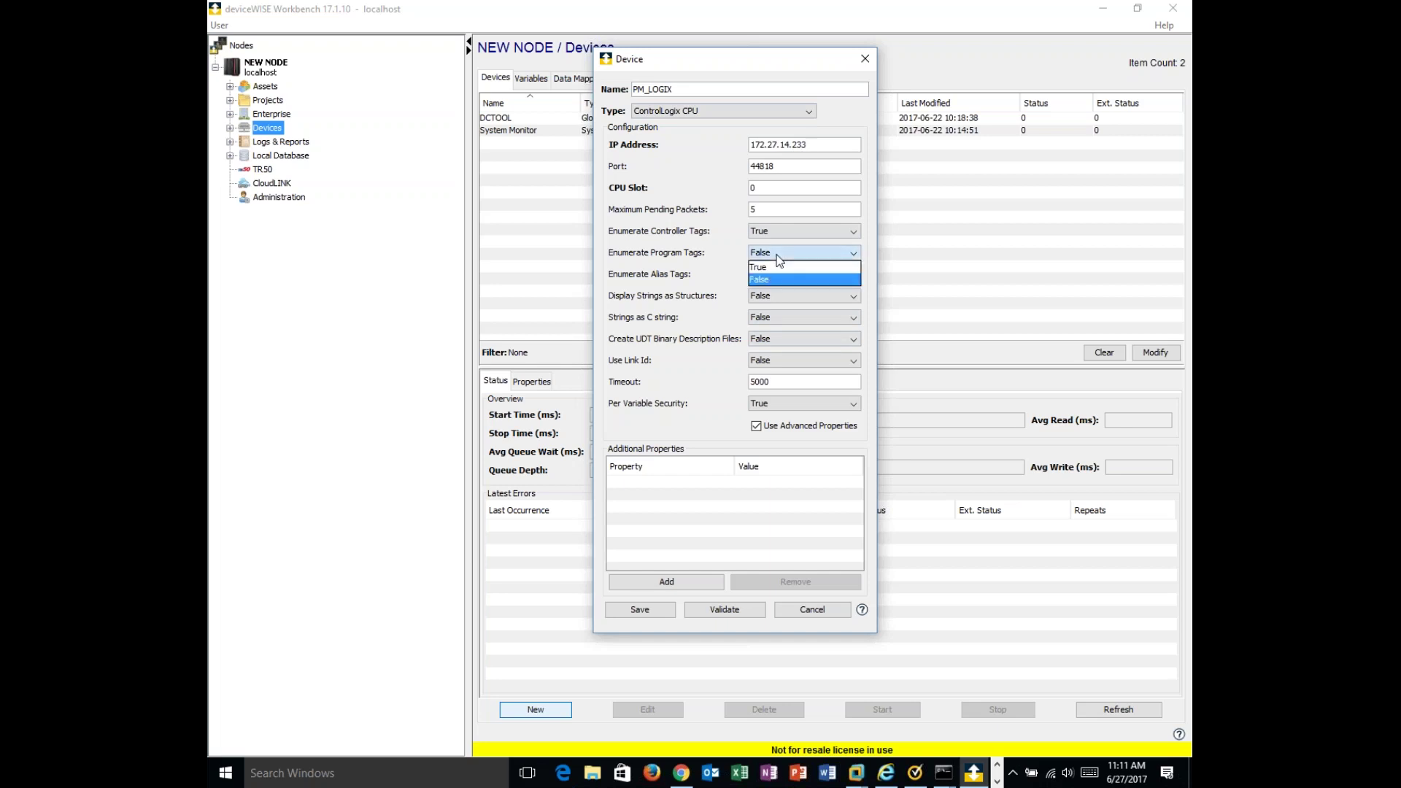
pyautogui.click(776, 269)
pyautogui.click(739, 611)
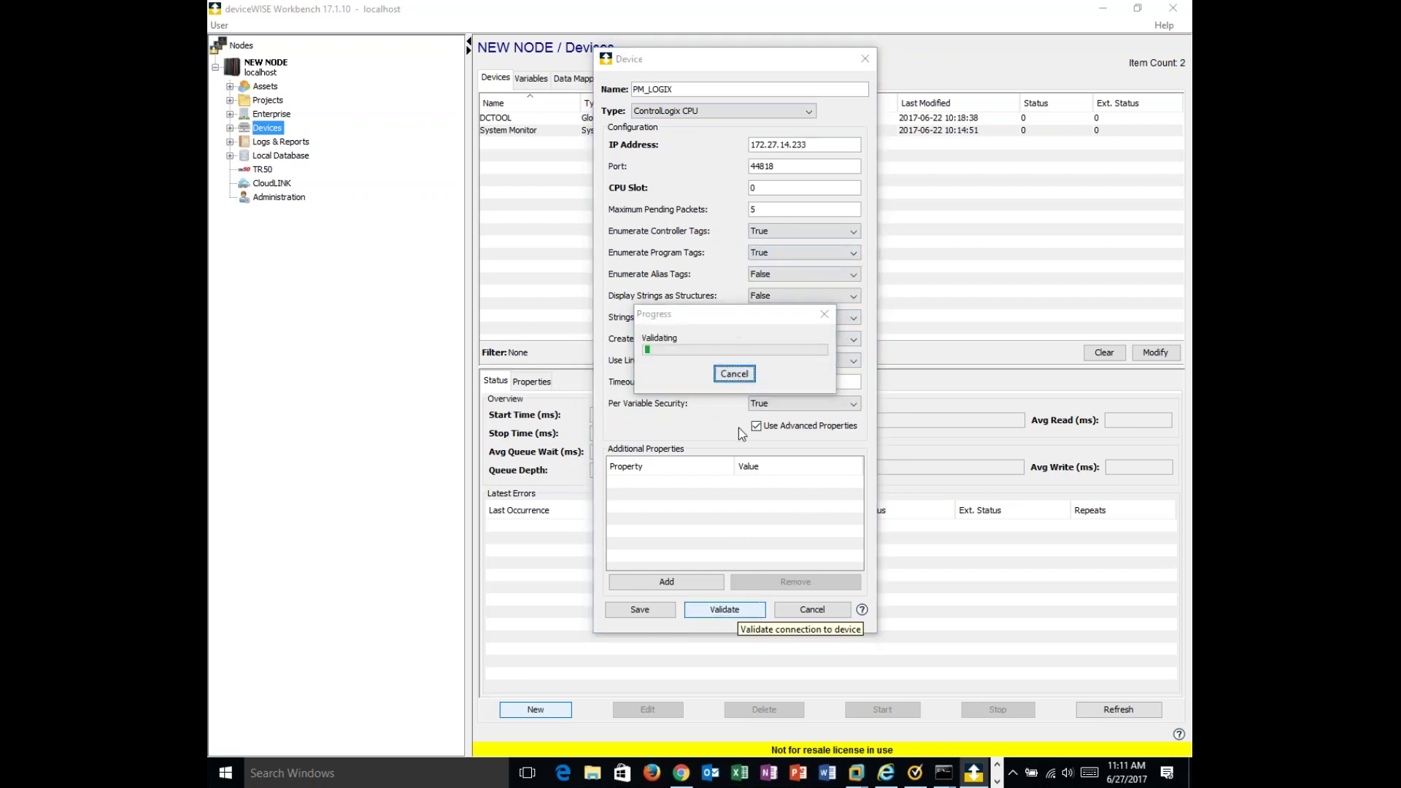
pyautogui.click(735, 373)
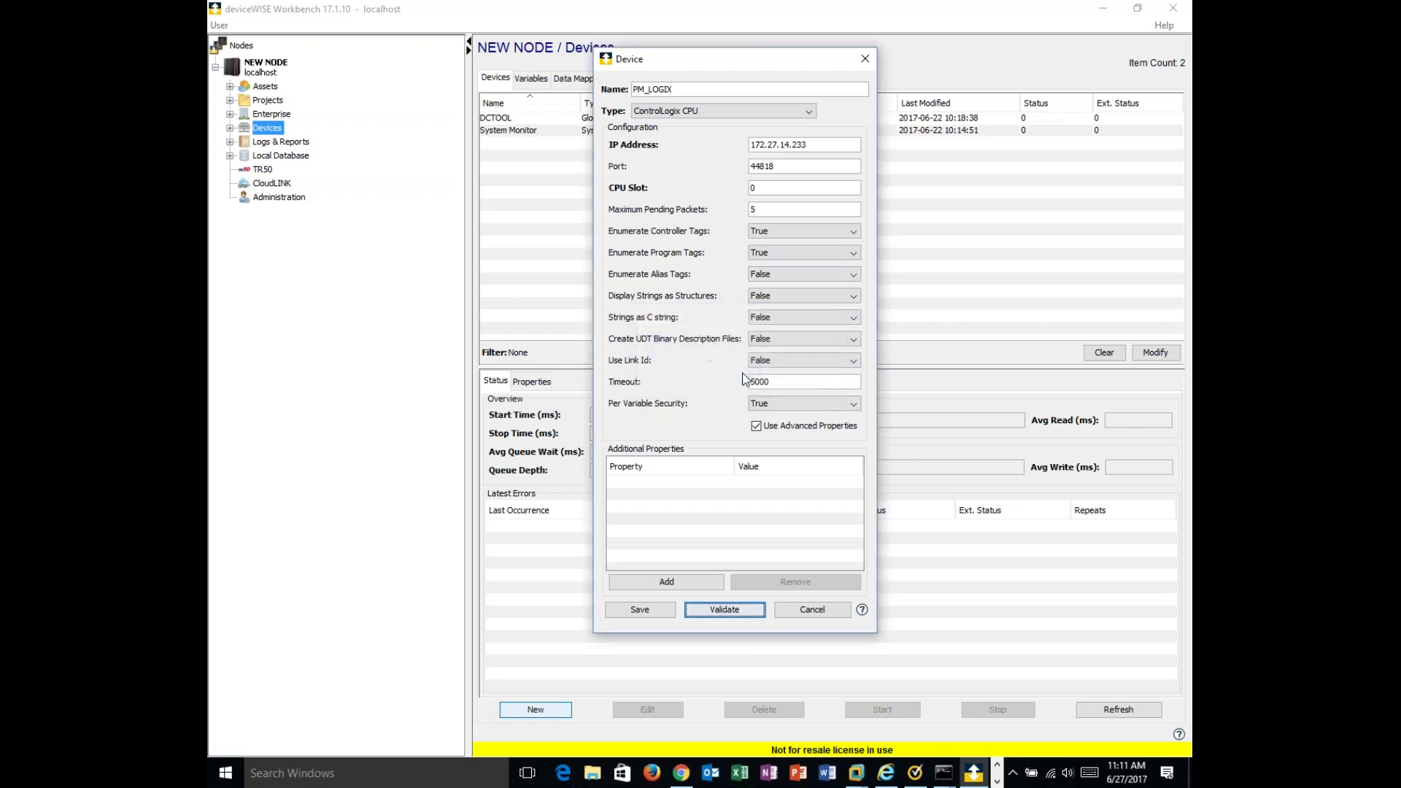
# - Save the PM_LOGIX device definition and start the device
pyautogui.click(651, 610)
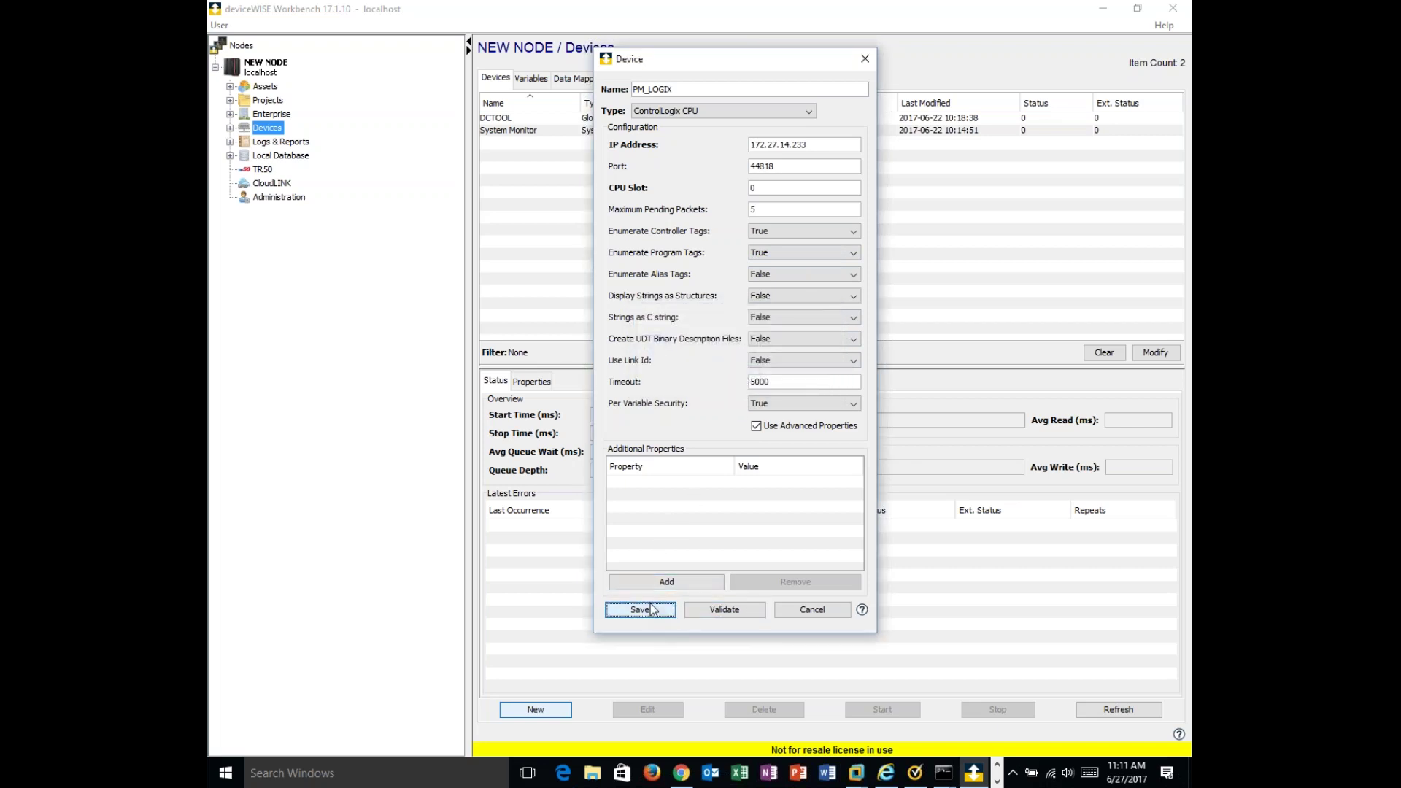
pyautogui.click(899, 715)
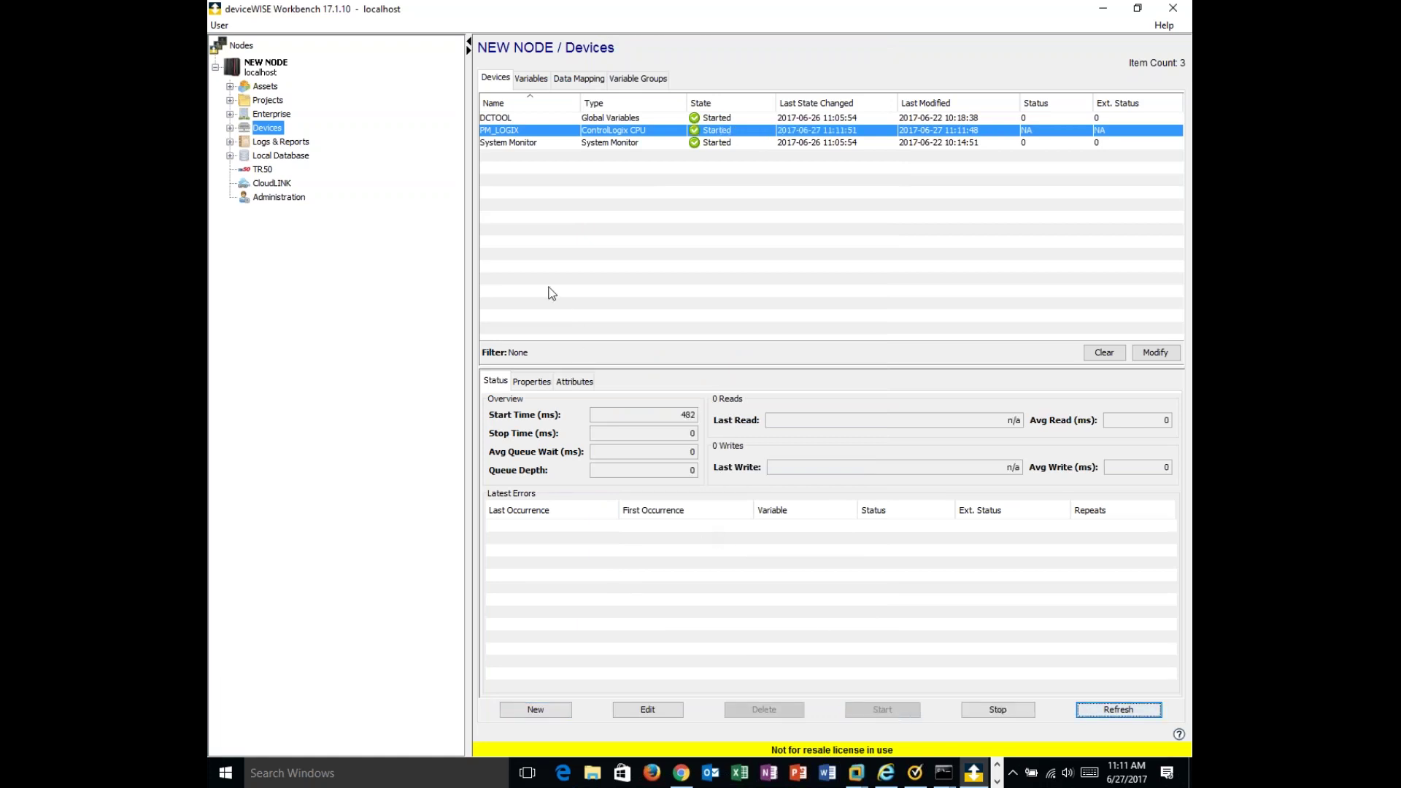
# - Check the PM_LOGIX entry among the device variables and review the device's configuration without changing it
pyautogui.click(532, 79)
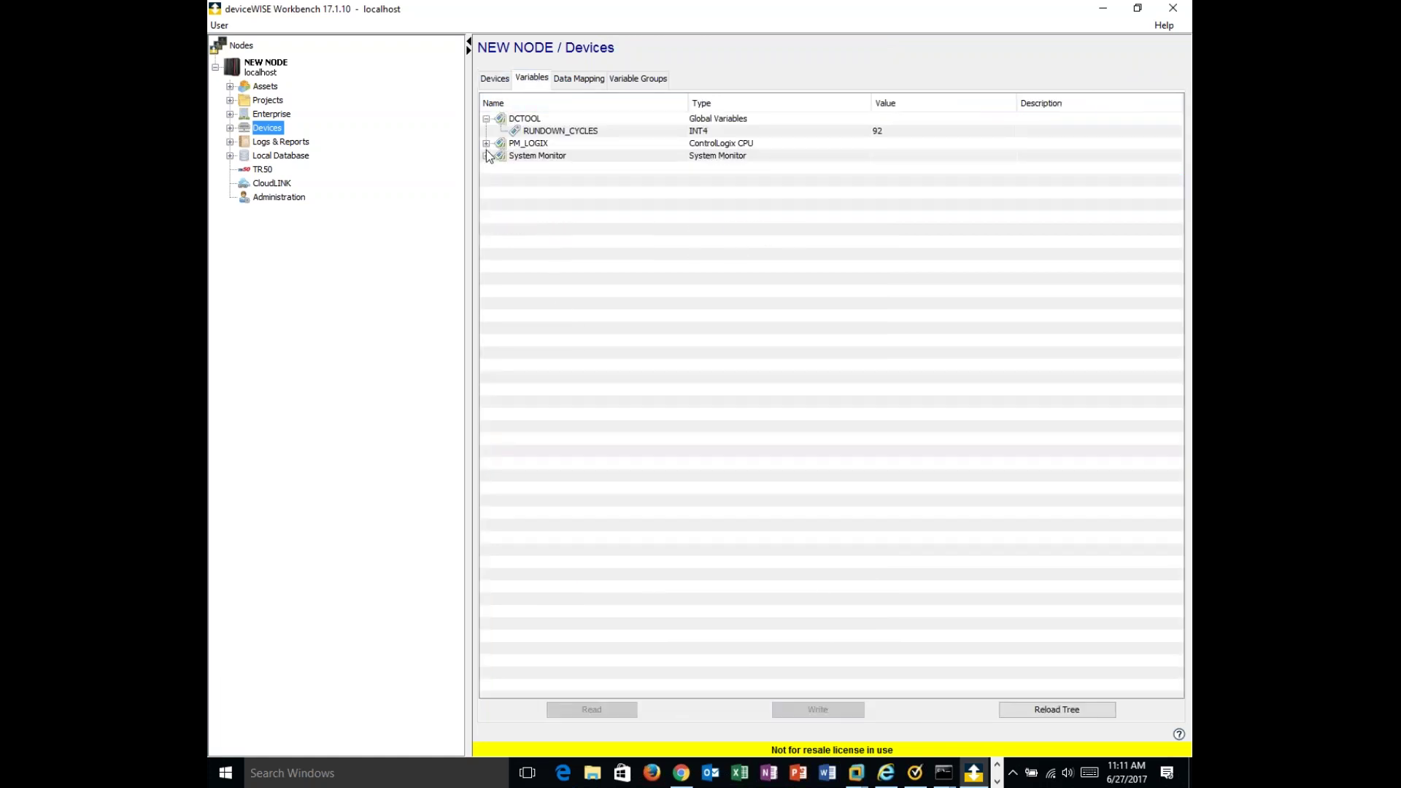
pyautogui.click(496, 80)
pyautogui.doubleClick(567, 133)
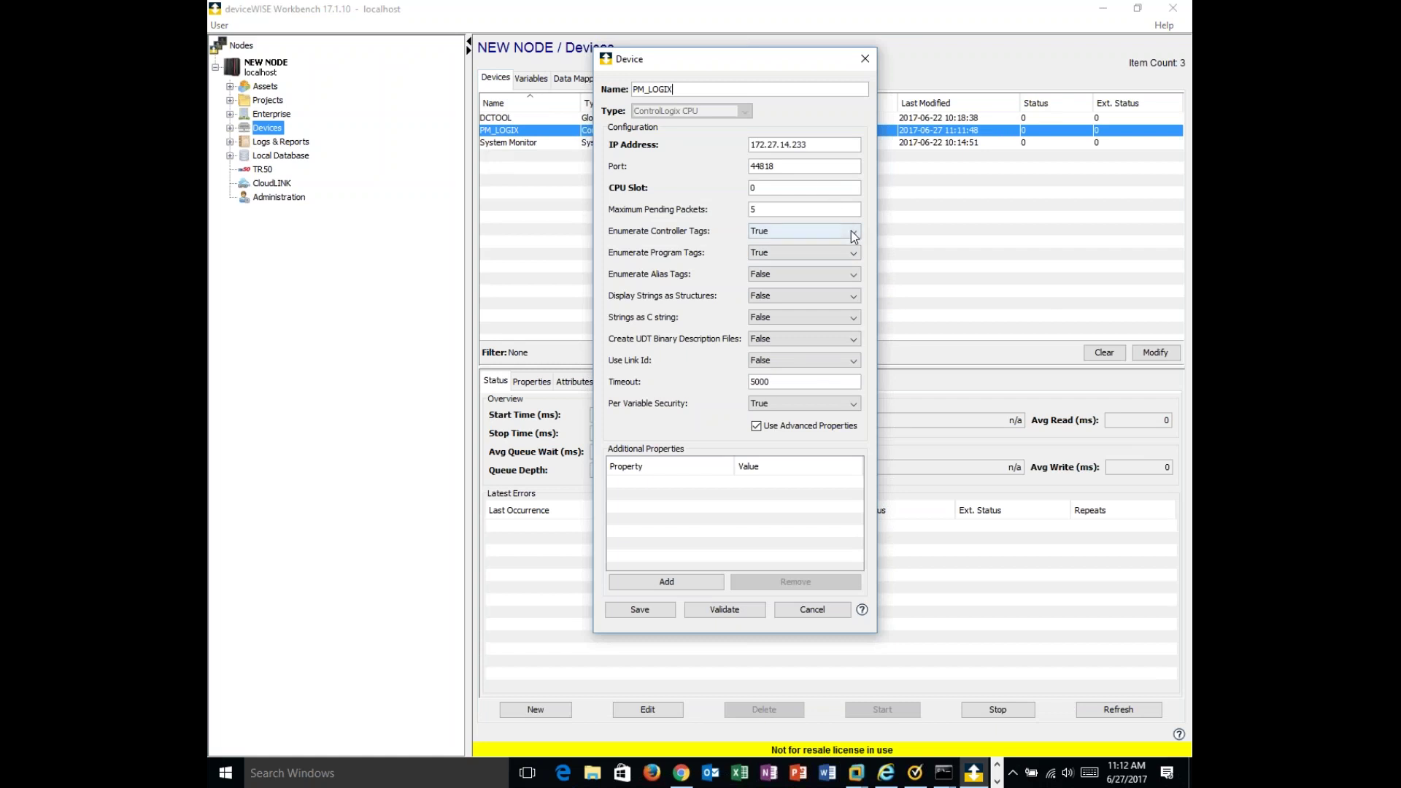
pyautogui.click(822, 618)
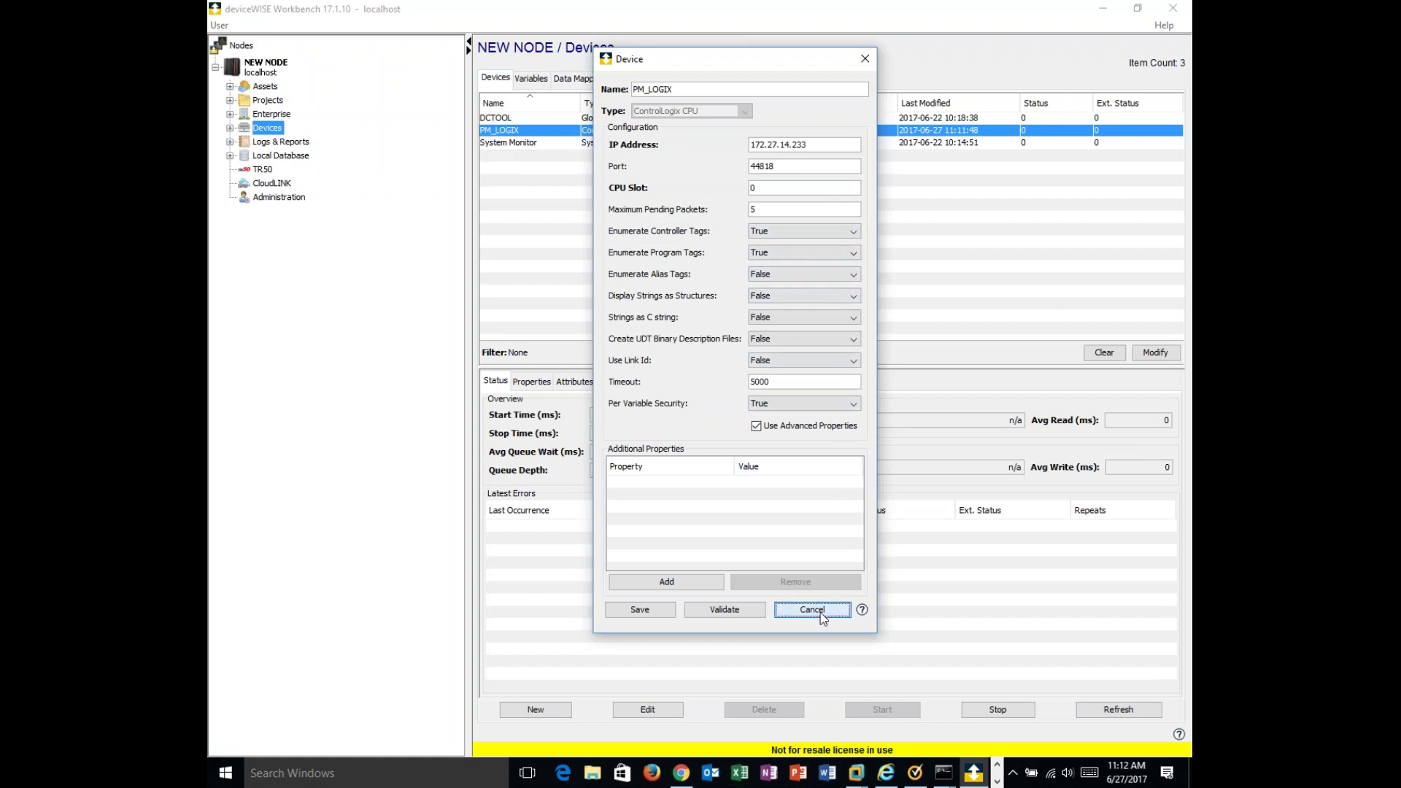
pyautogui.click(531, 79)
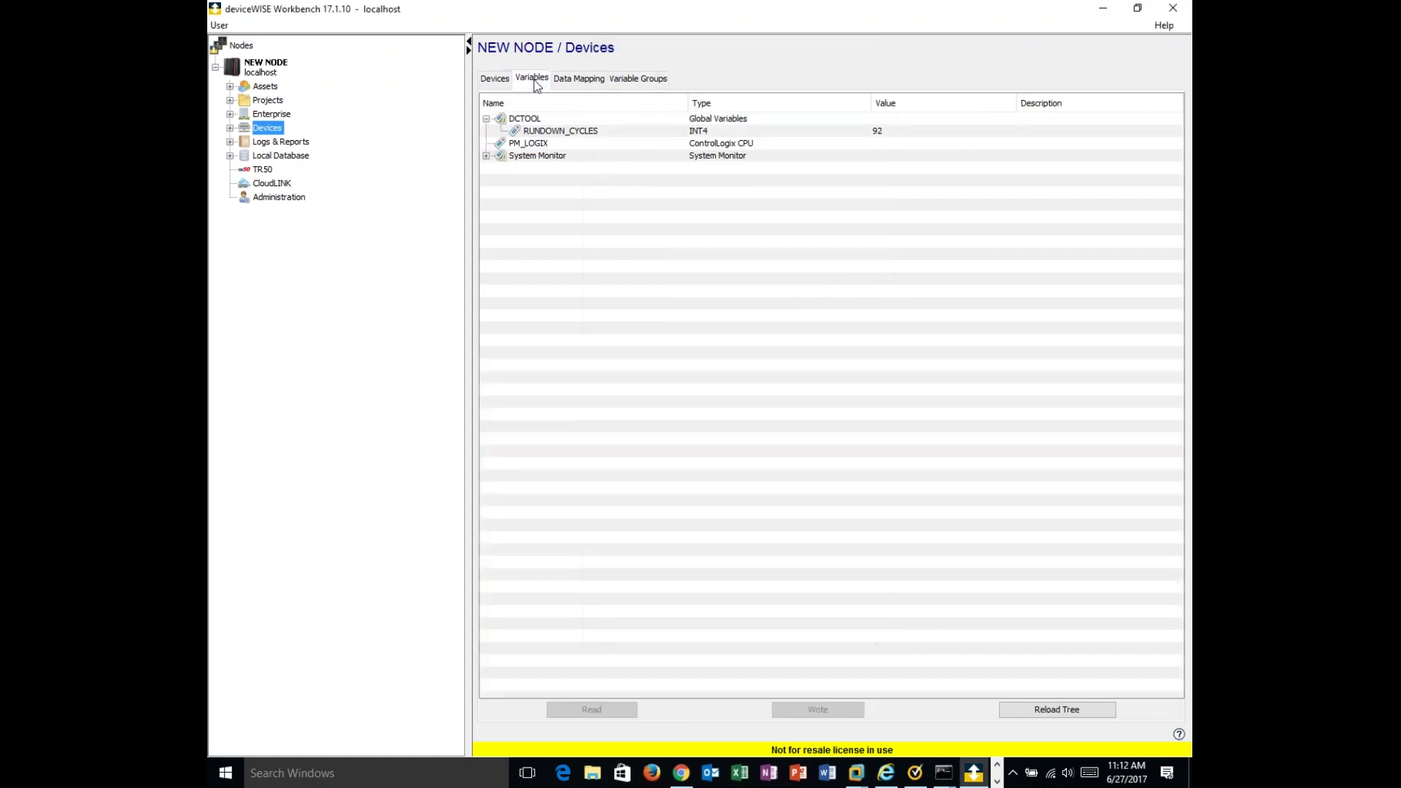
pyautogui.click(508, 145)
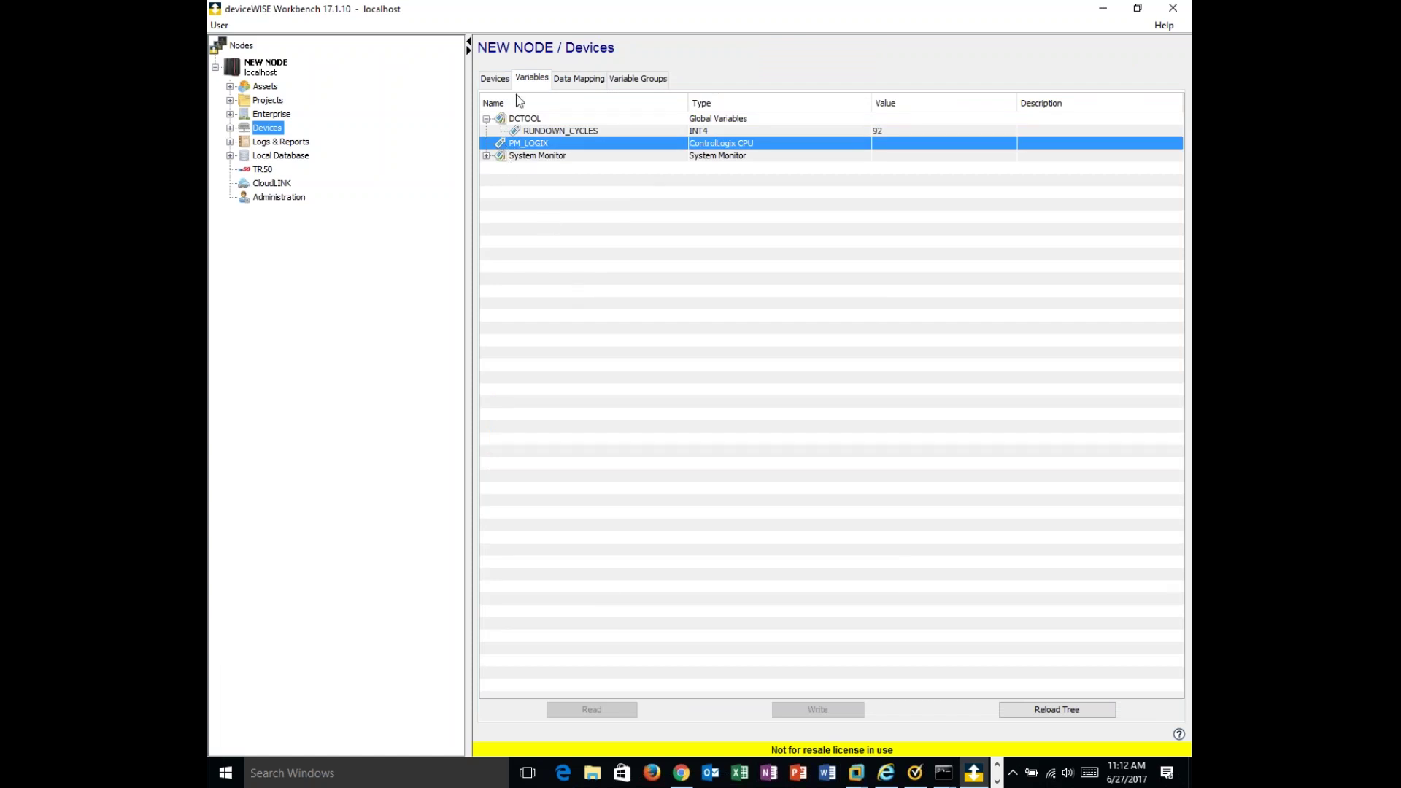
pyautogui.click(496, 81)
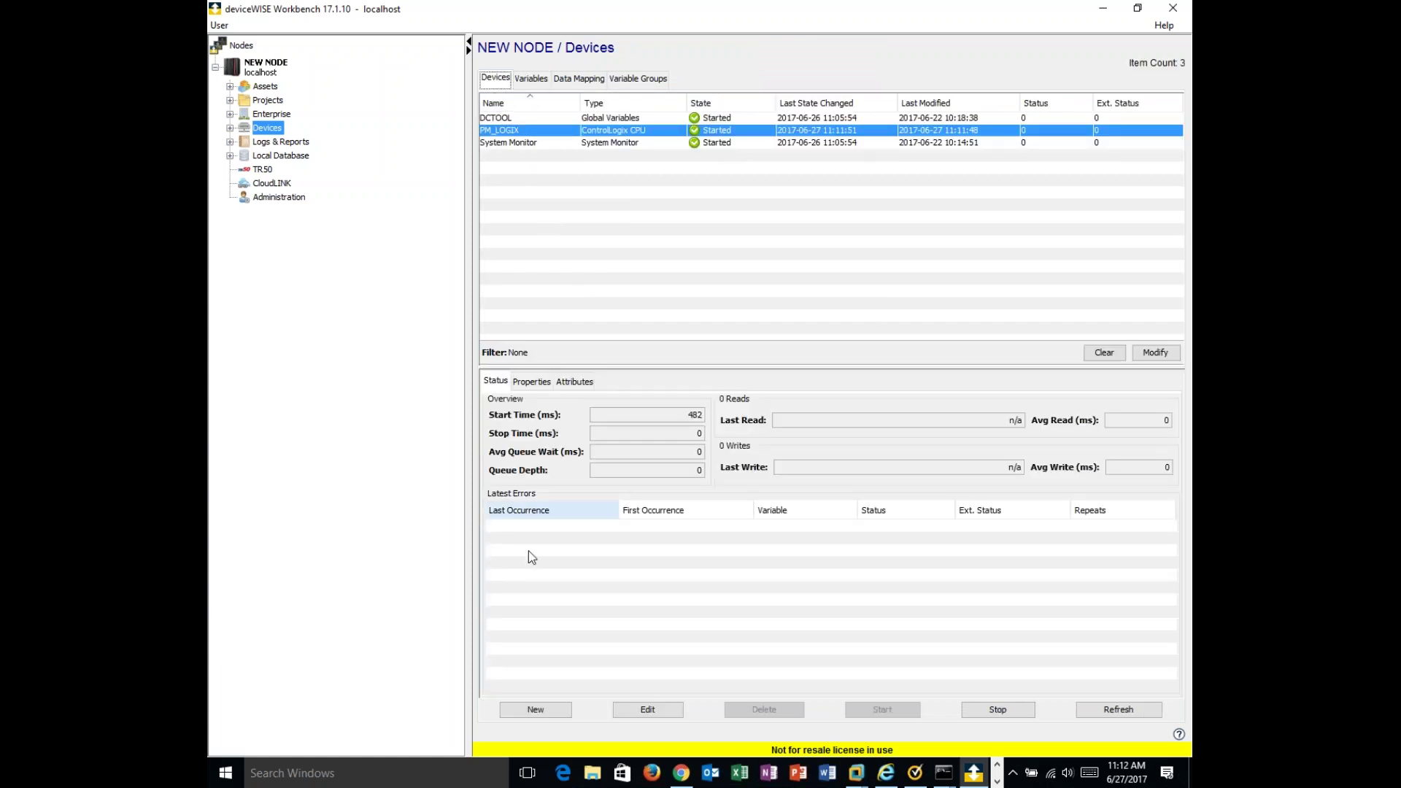
# - Create another device named PM_S7300 with the Siemens S7-300 PLC type
pyautogui.click(553, 709)
pyautogui.write('P')
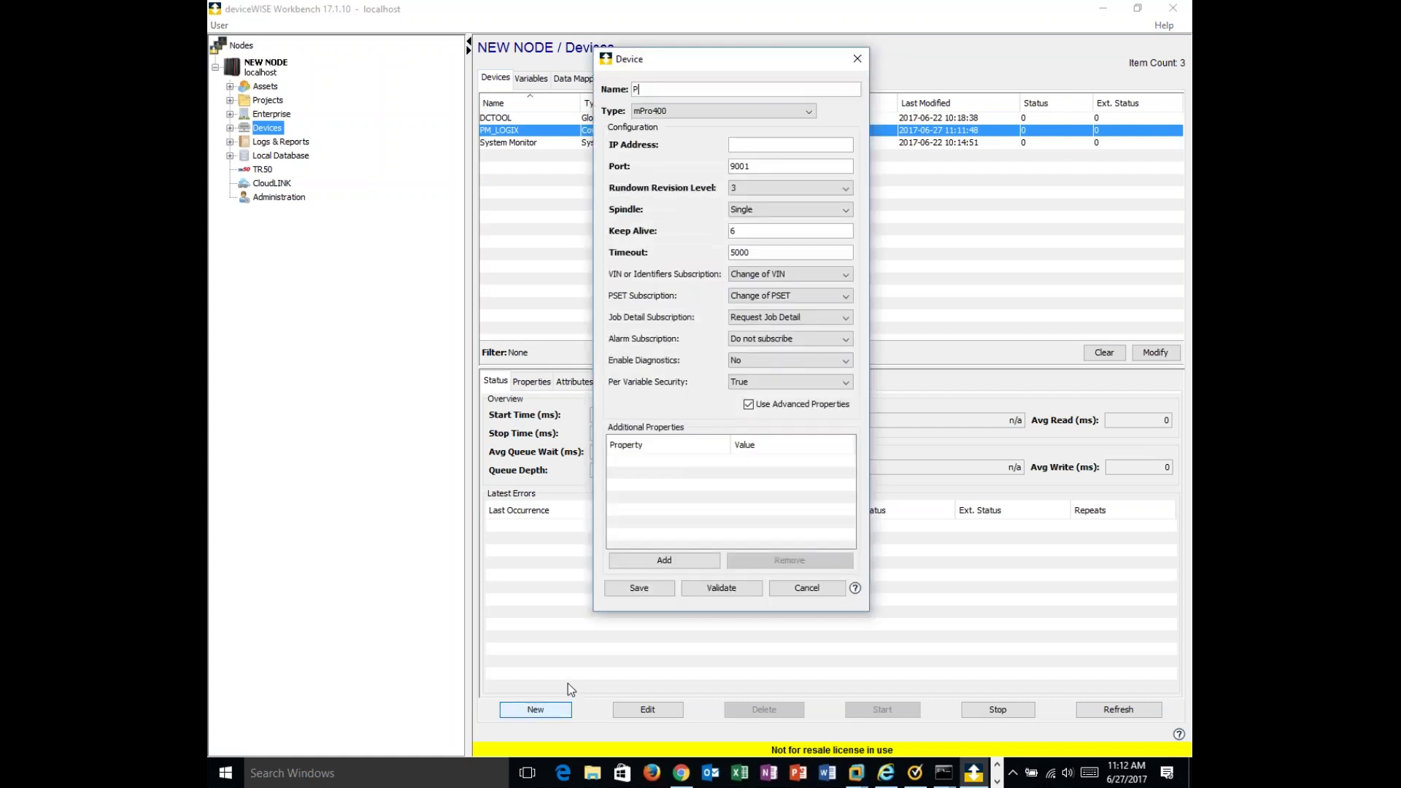
pyautogui.write('M_S7300')
pyautogui.click(809, 112)
pyautogui.moveTo(807, 172); pyautogui.dragTo(828, 322)
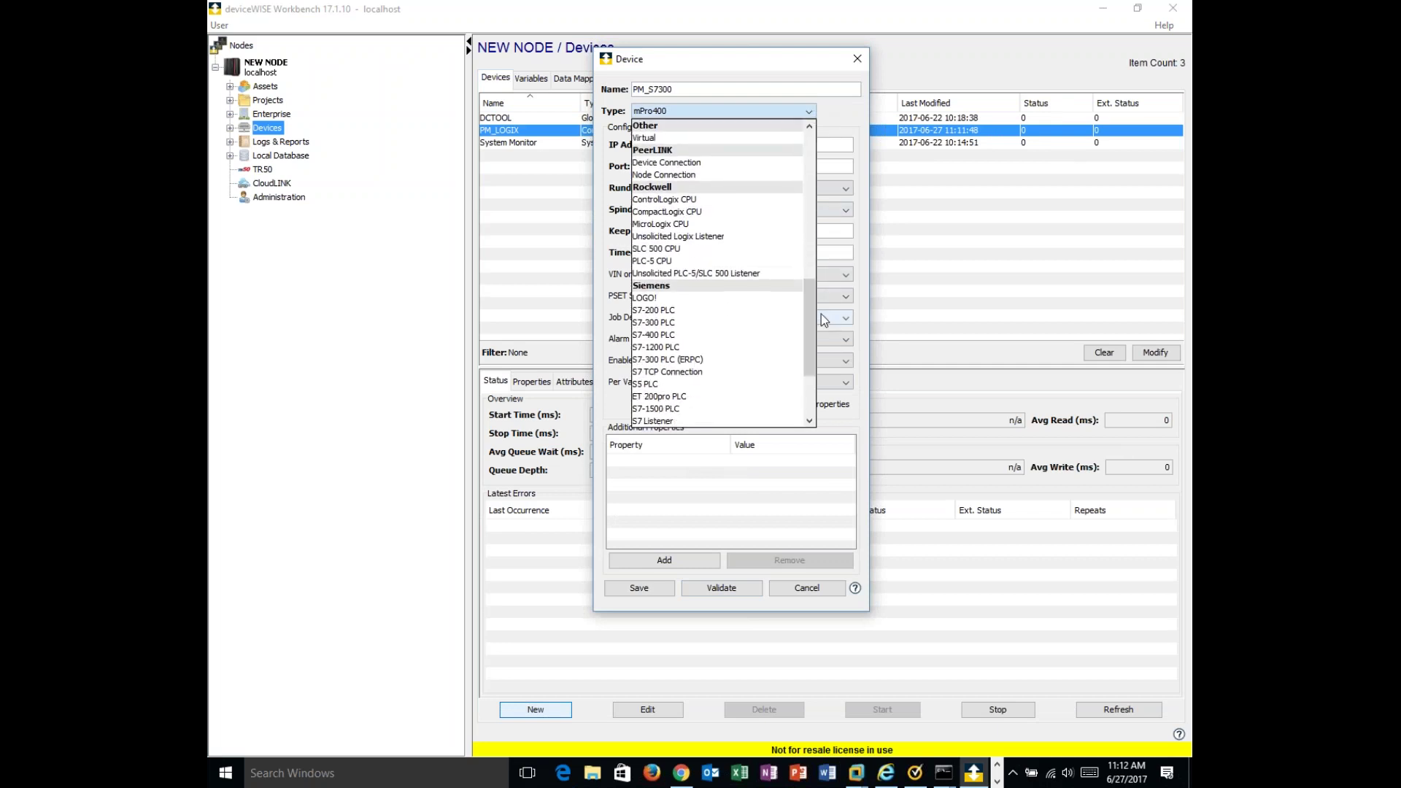
pyautogui.click(750, 322)
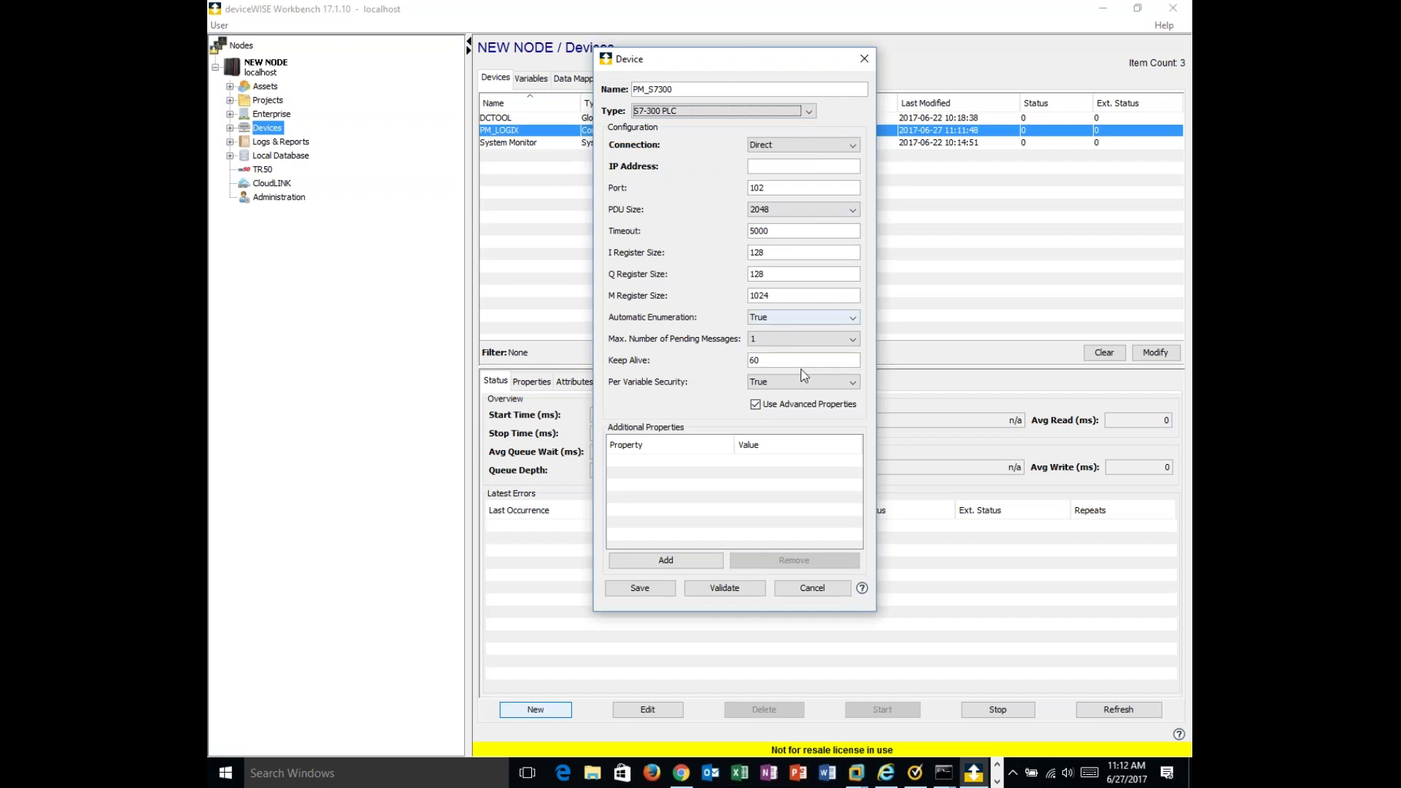
# - Hide the advanced properties of PM_S7300 and try to validate the connection with the IP address entered as 172.27,14.103
pyautogui.click(769, 405)
pyautogui.click(717, 167)
pyautogui.write('172,')
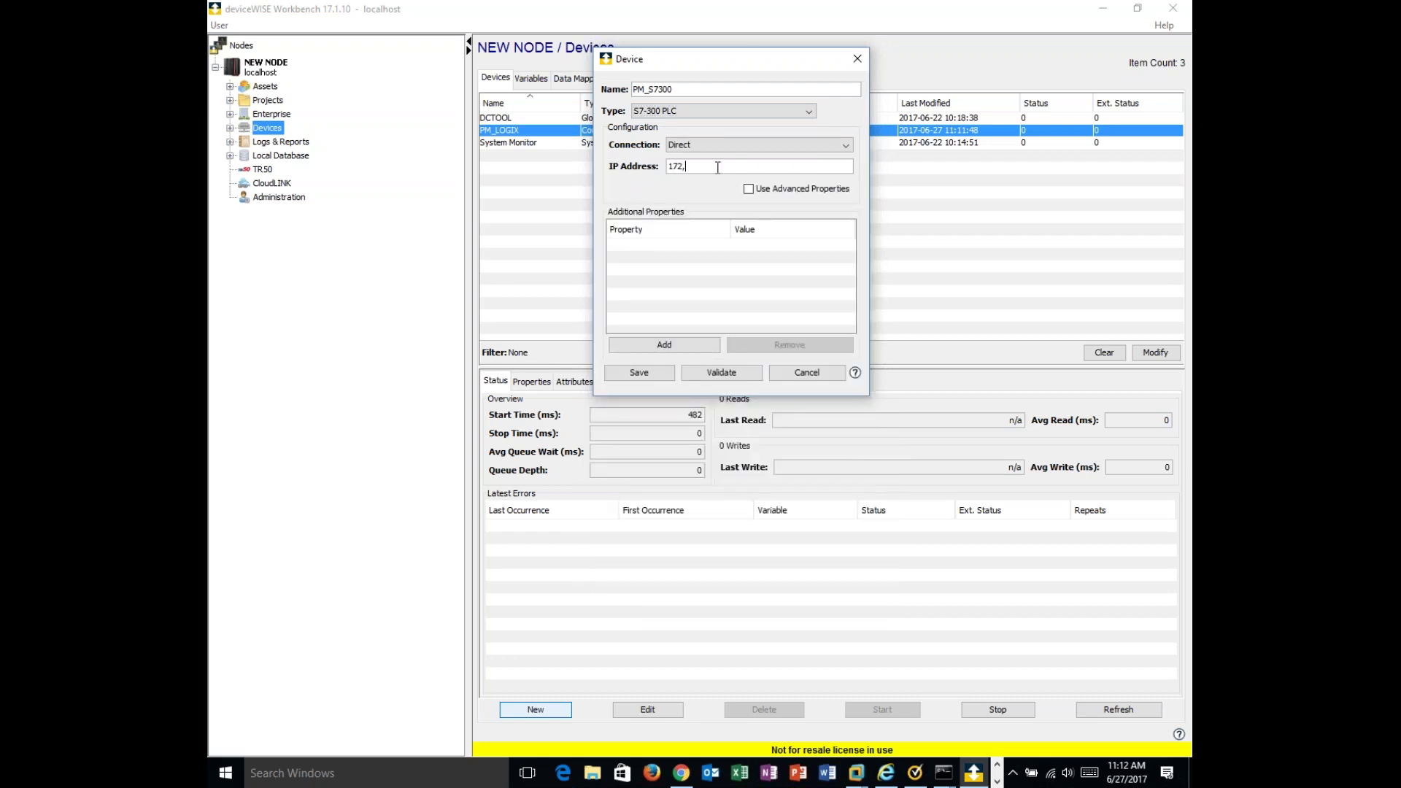
pyautogui.press('BackSpace')
pyautogui.write('.27,14.103')
pyautogui.click(734, 372)
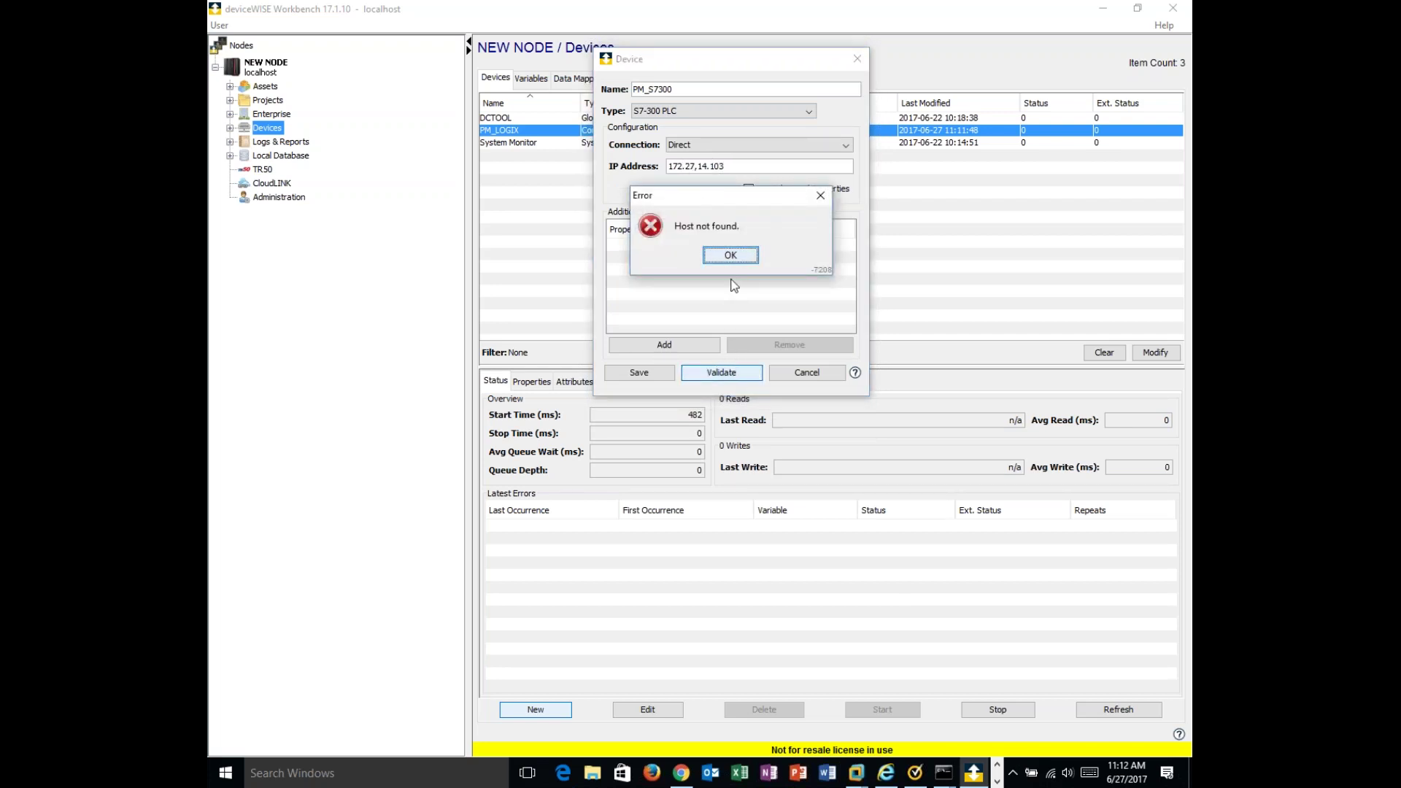
pyautogui.click(726, 255)
# - Correct the IP address of PM_S7300 to 172.27.14.103 and validate the connection again
pyautogui.click(699, 165)
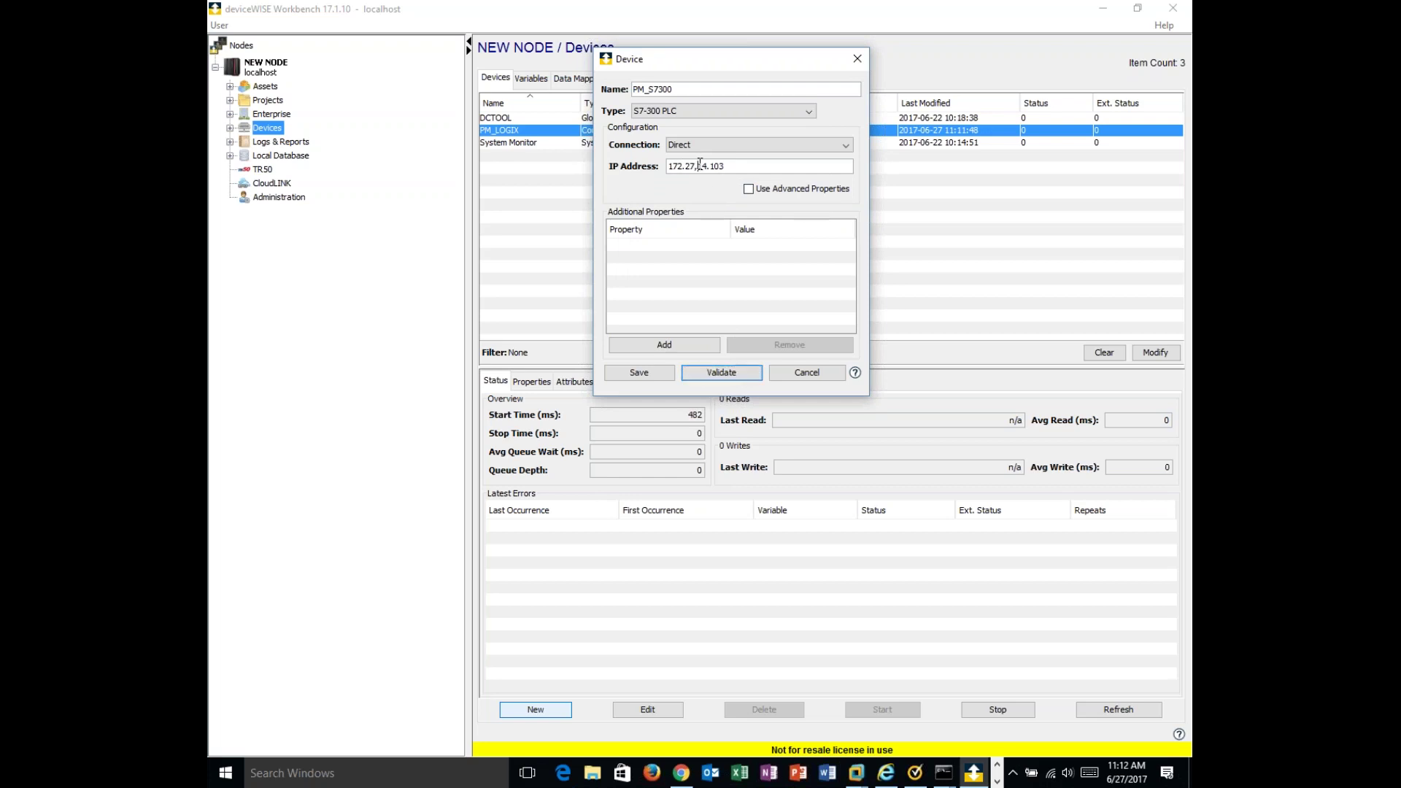
pyautogui.click(735, 371)
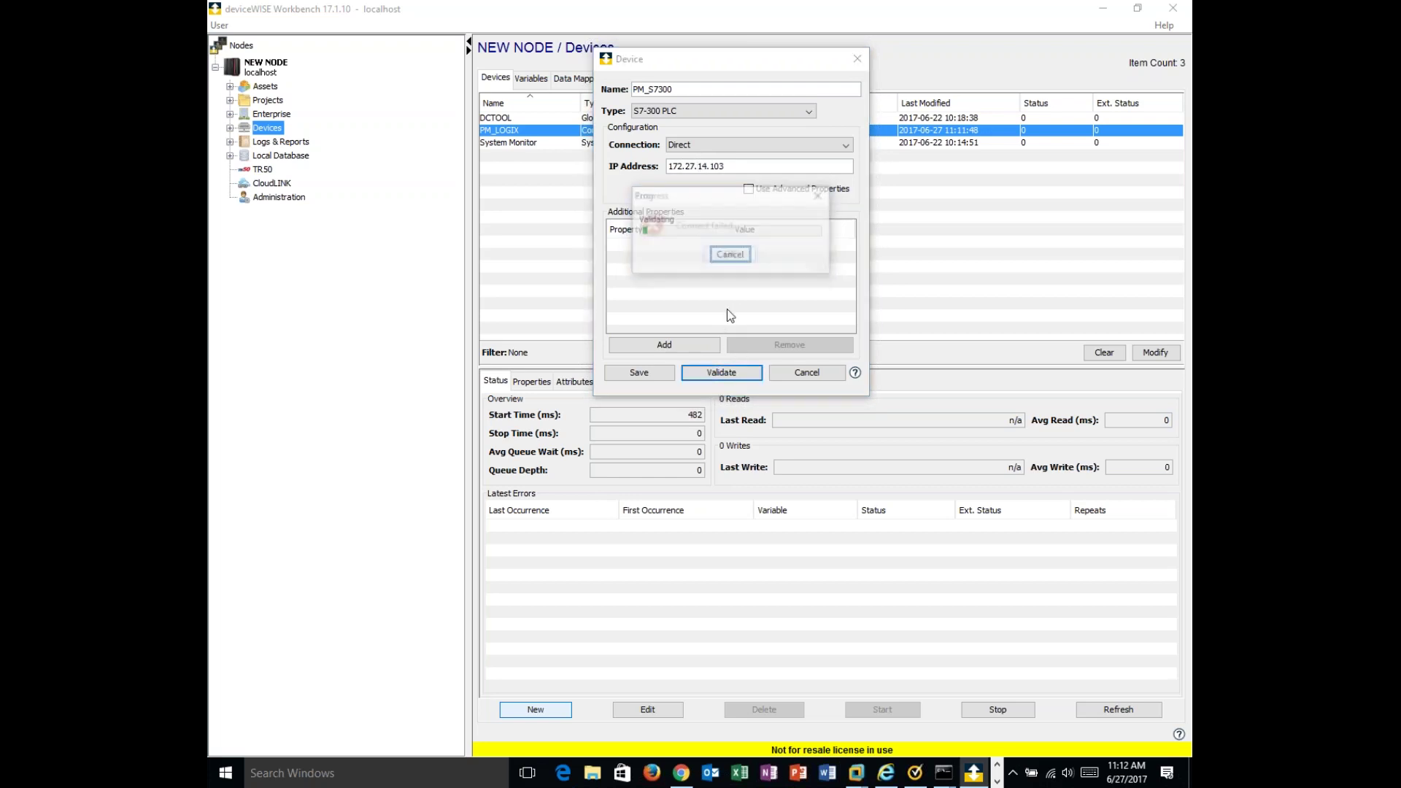
pyautogui.click(732, 255)
pyautogui.click(735, 166)
pyautogui.press('Left')
pyautogui.press('Left')
pyautogui.press('BackSpace')
pyautogui.write('.')
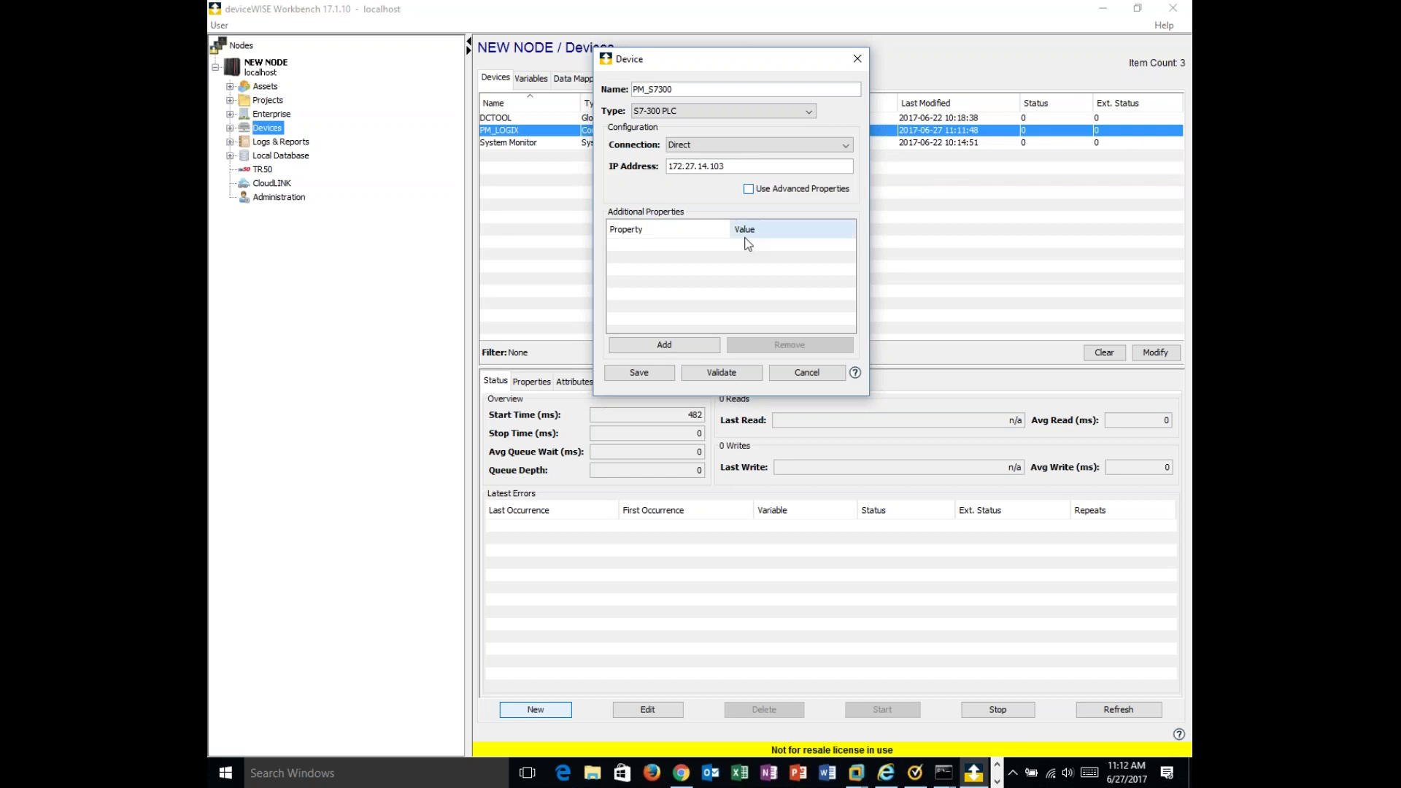
pyautogui.click(721, 374)
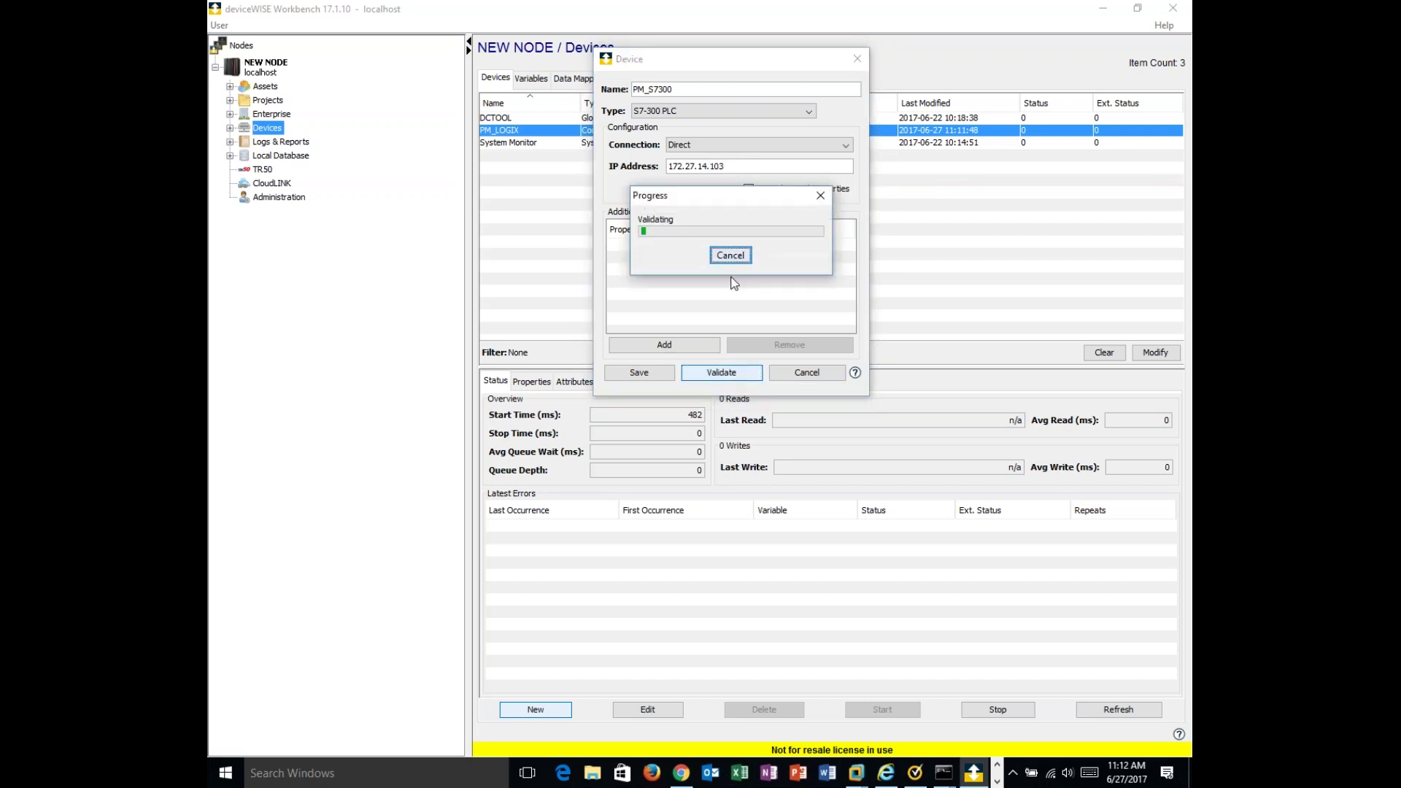
pyautogui.click(731, 255)
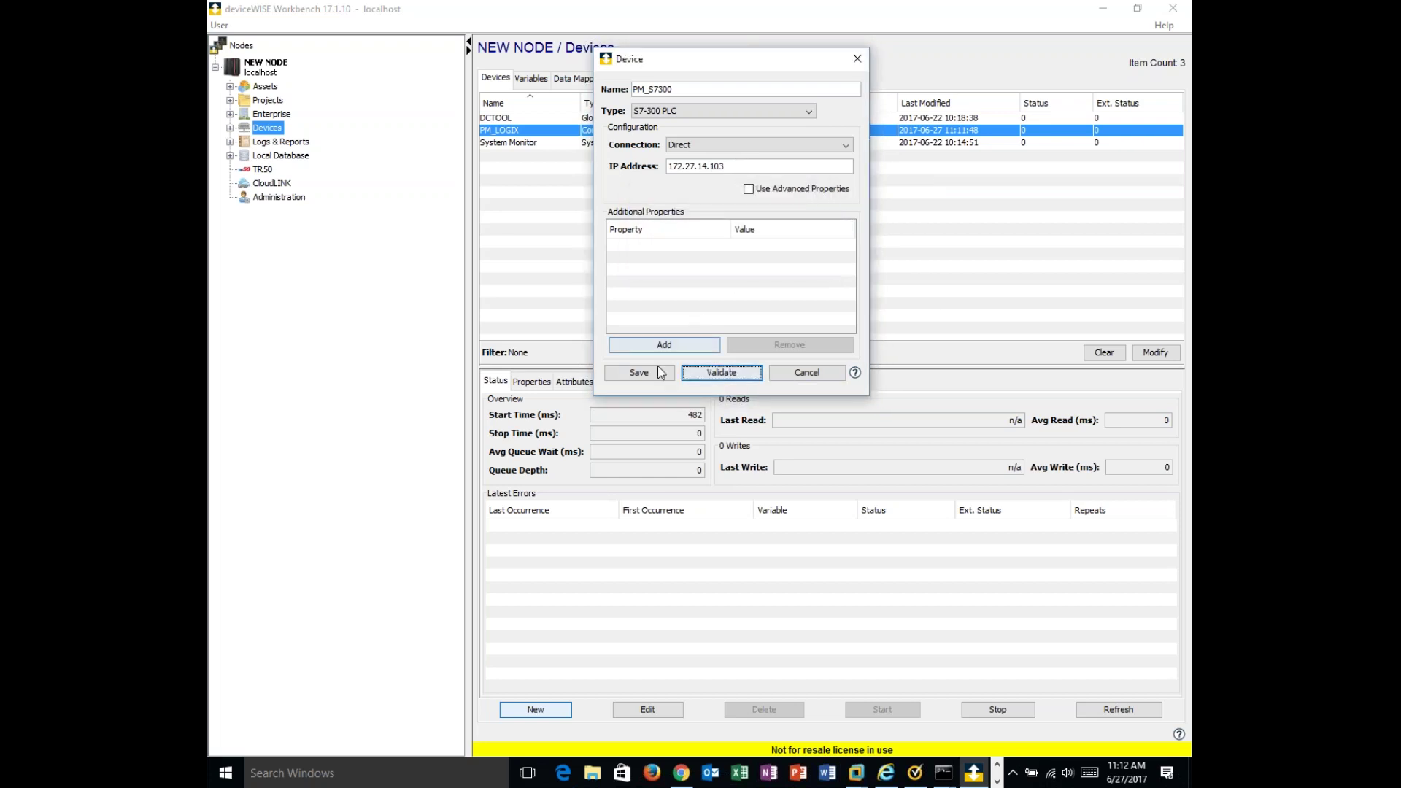
# - Discard the PM_S7300 definition and define a device named PM_ATLAS with type Power Focus and IP address 127.0.0.1
pyautogui.click(824, 372)
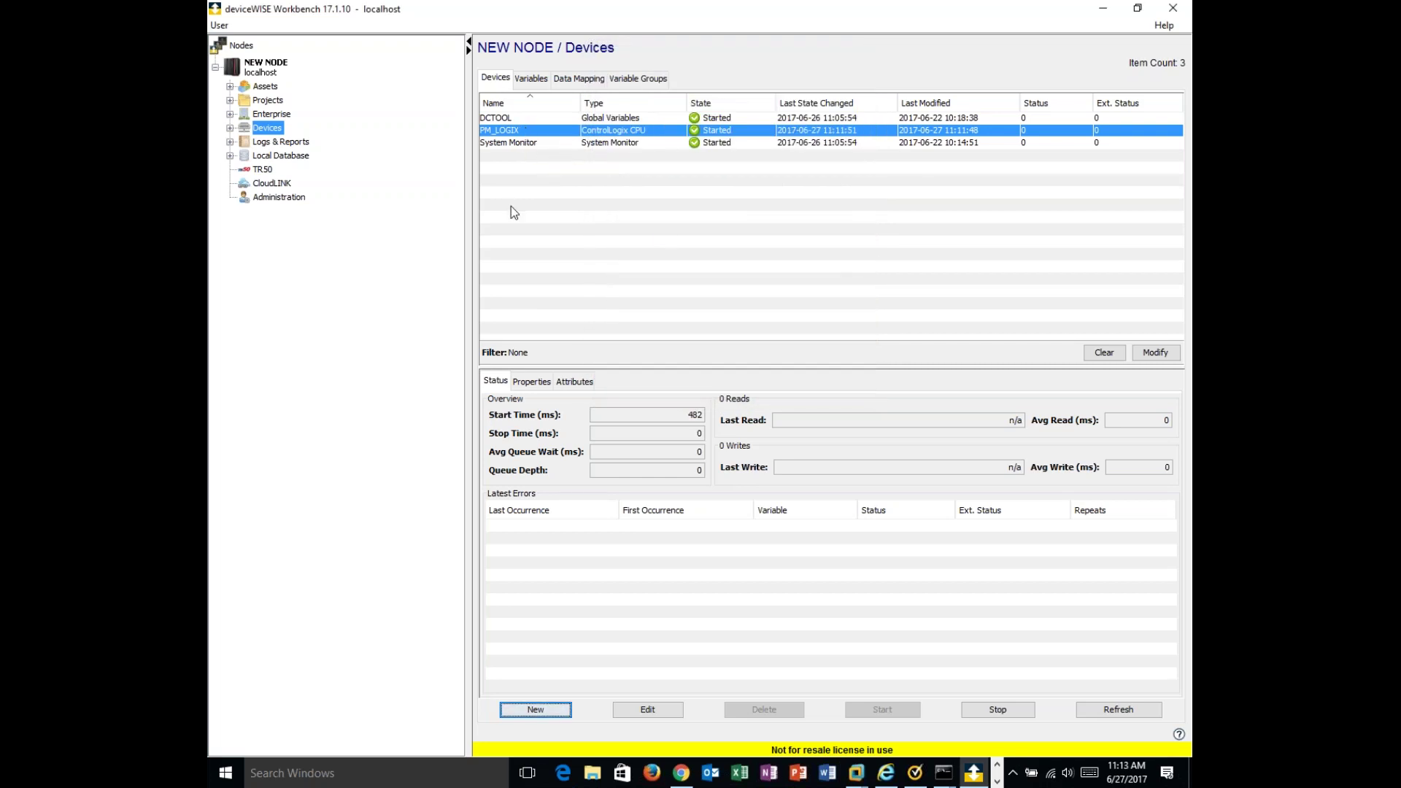
pyautogui.click(538, 711)
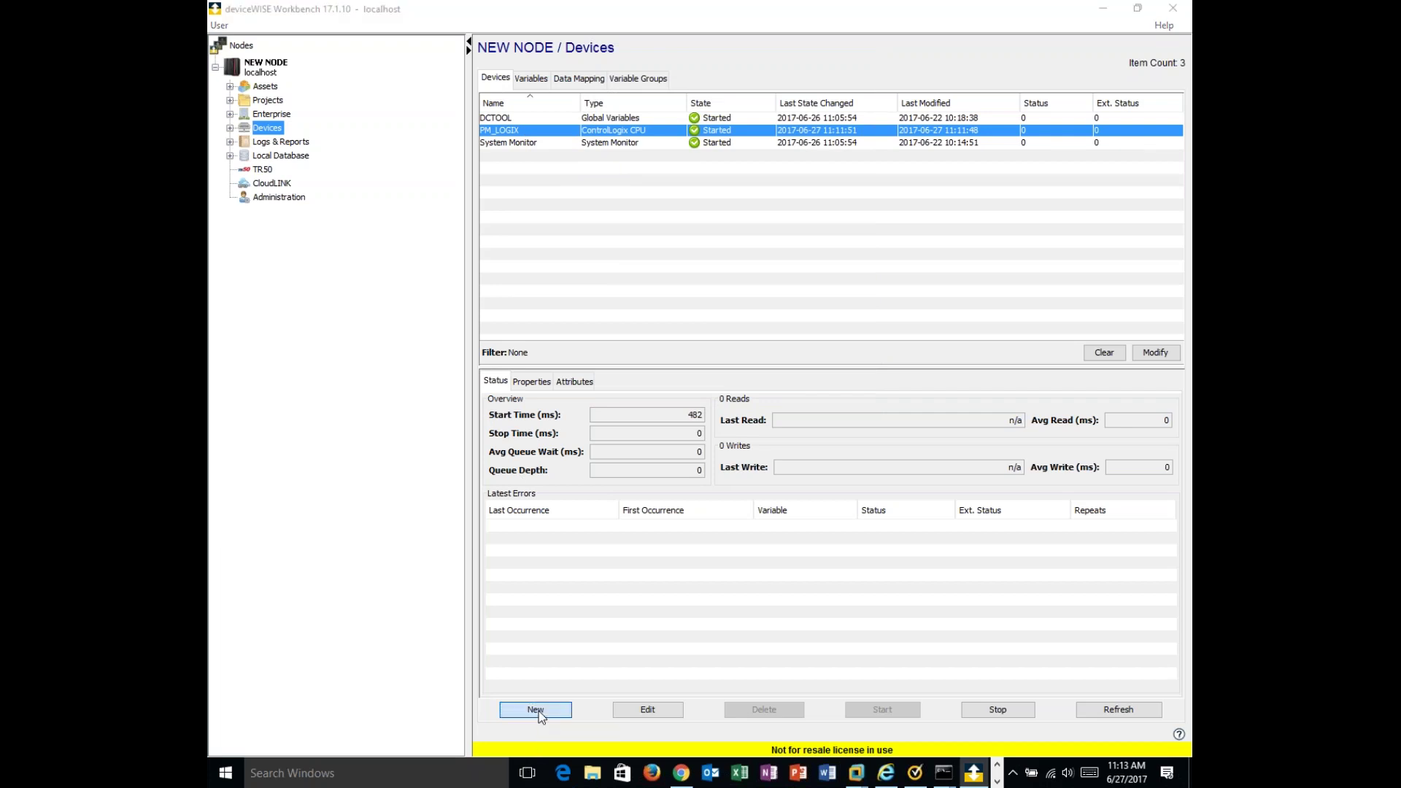
pyautogui.write('PM_ATLAS')
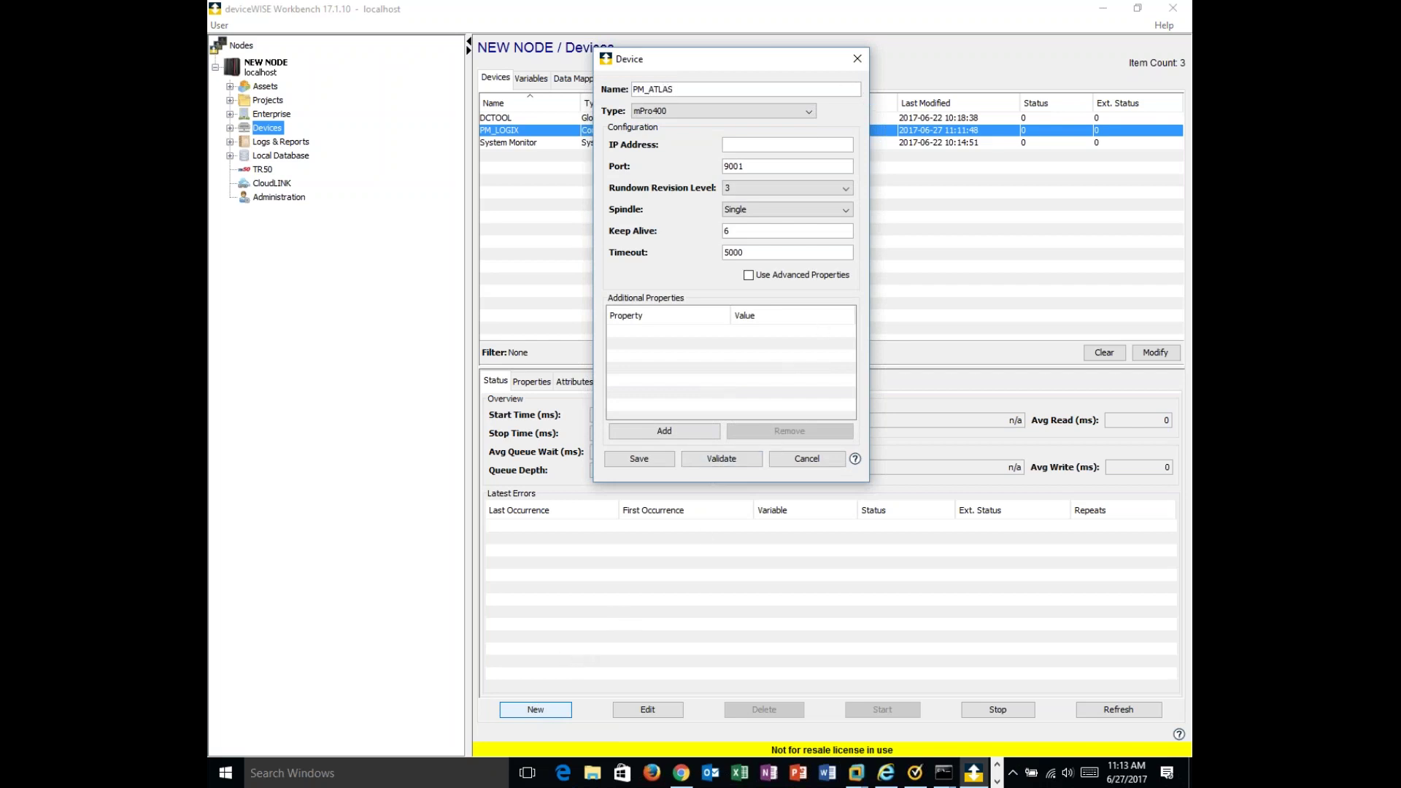
pyautogui.click(807, 110)
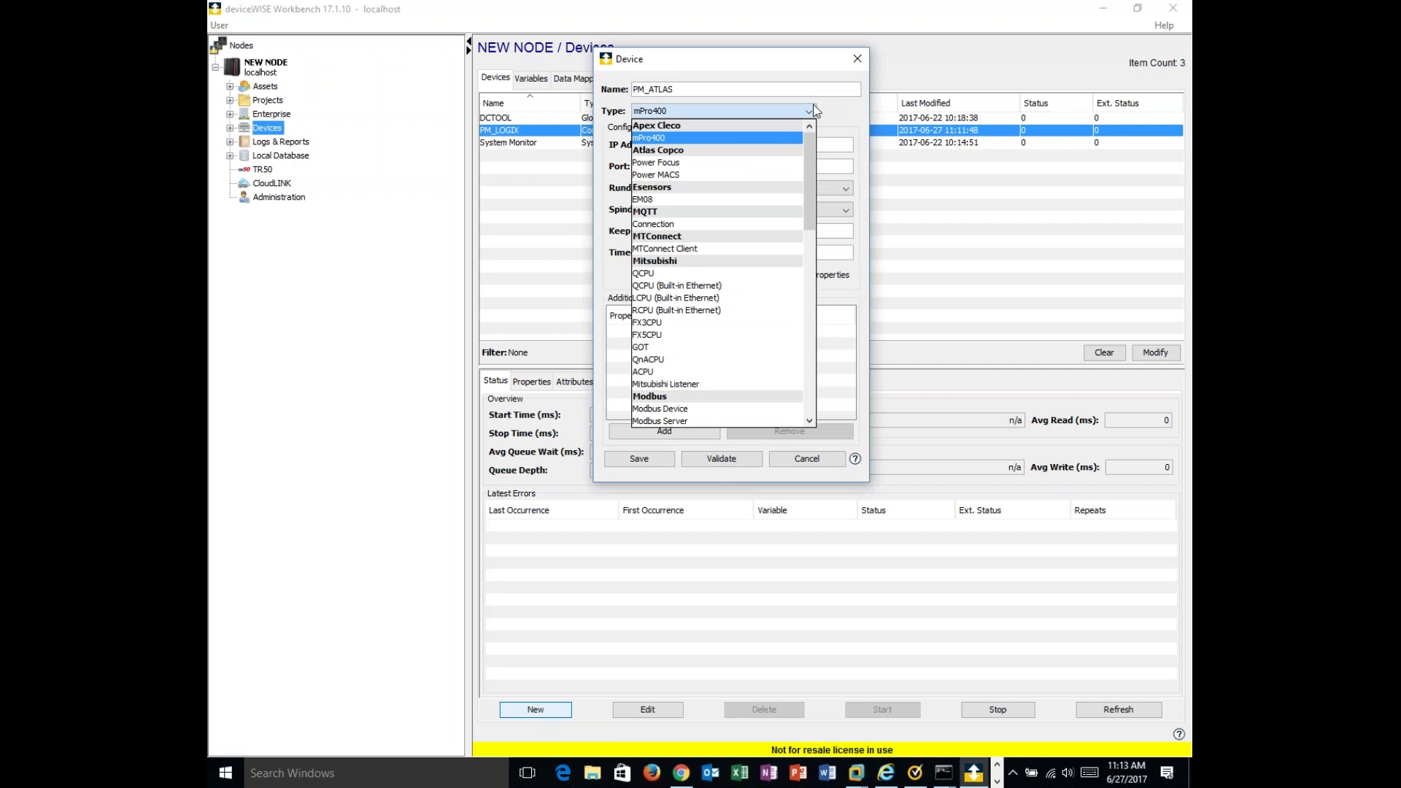
pyautogui.click(753, 162)
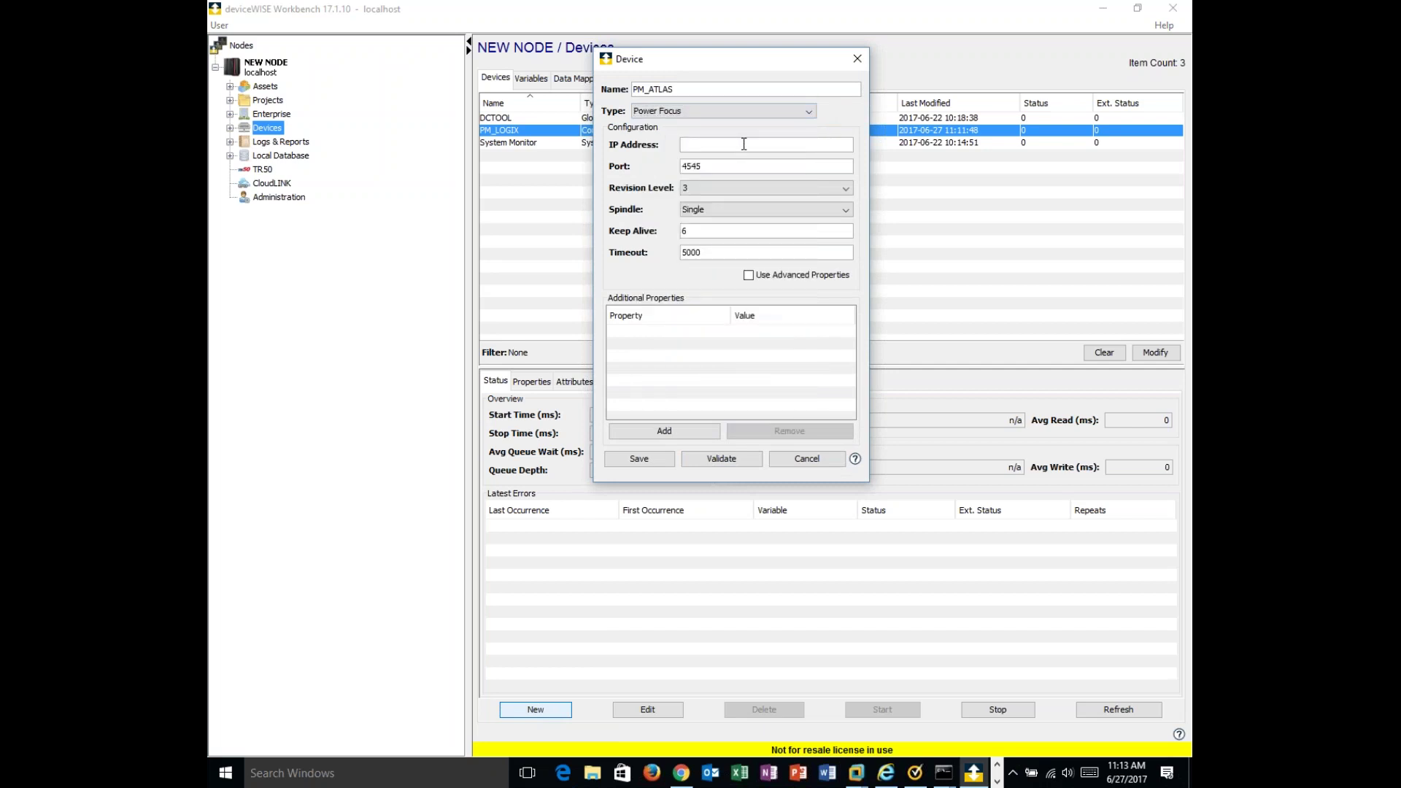
pyautogui.write('127.0.0.1')
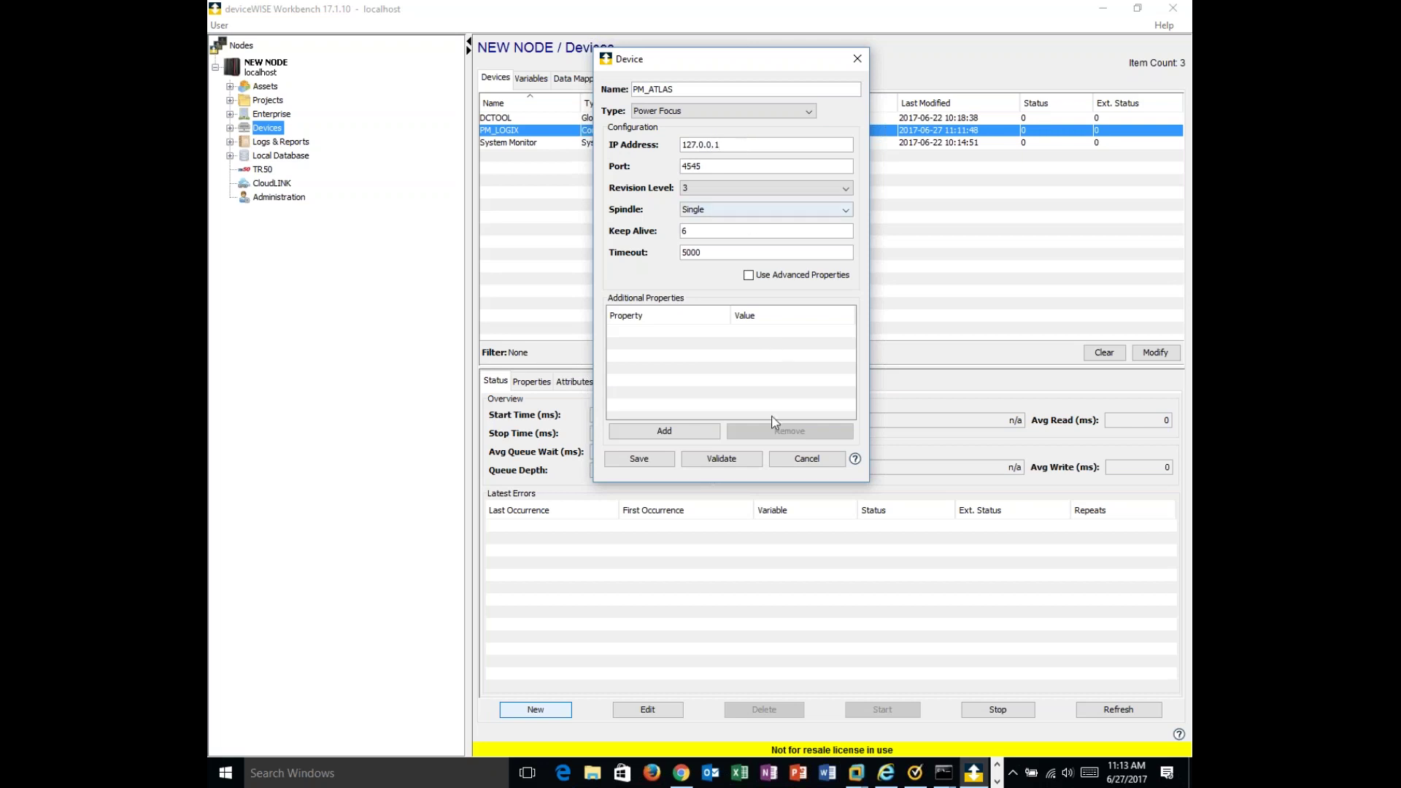
# - Validate the PM_ATLAS device definition, save it and start the device
pyautogui.click(738, 458)
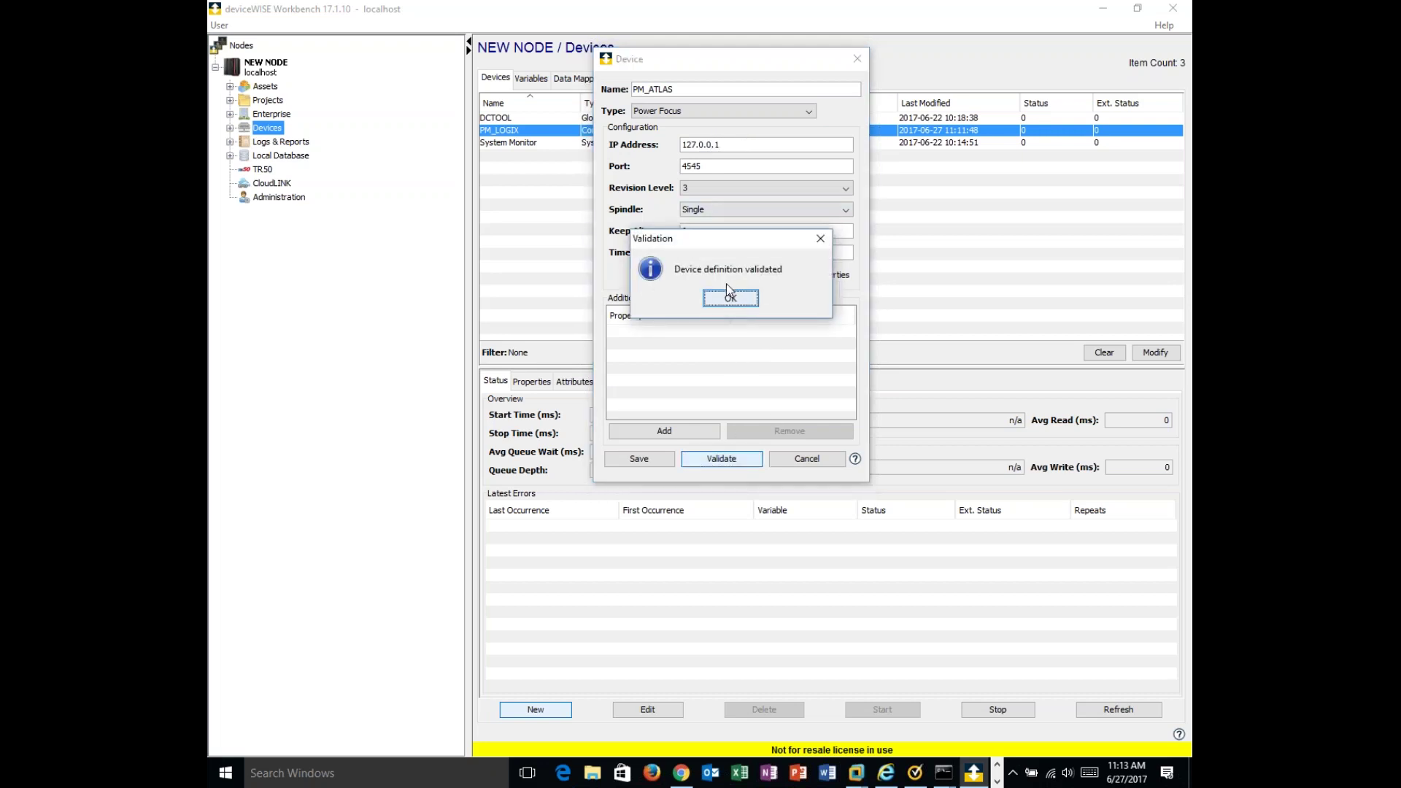
pyautogui.click(728, 299)
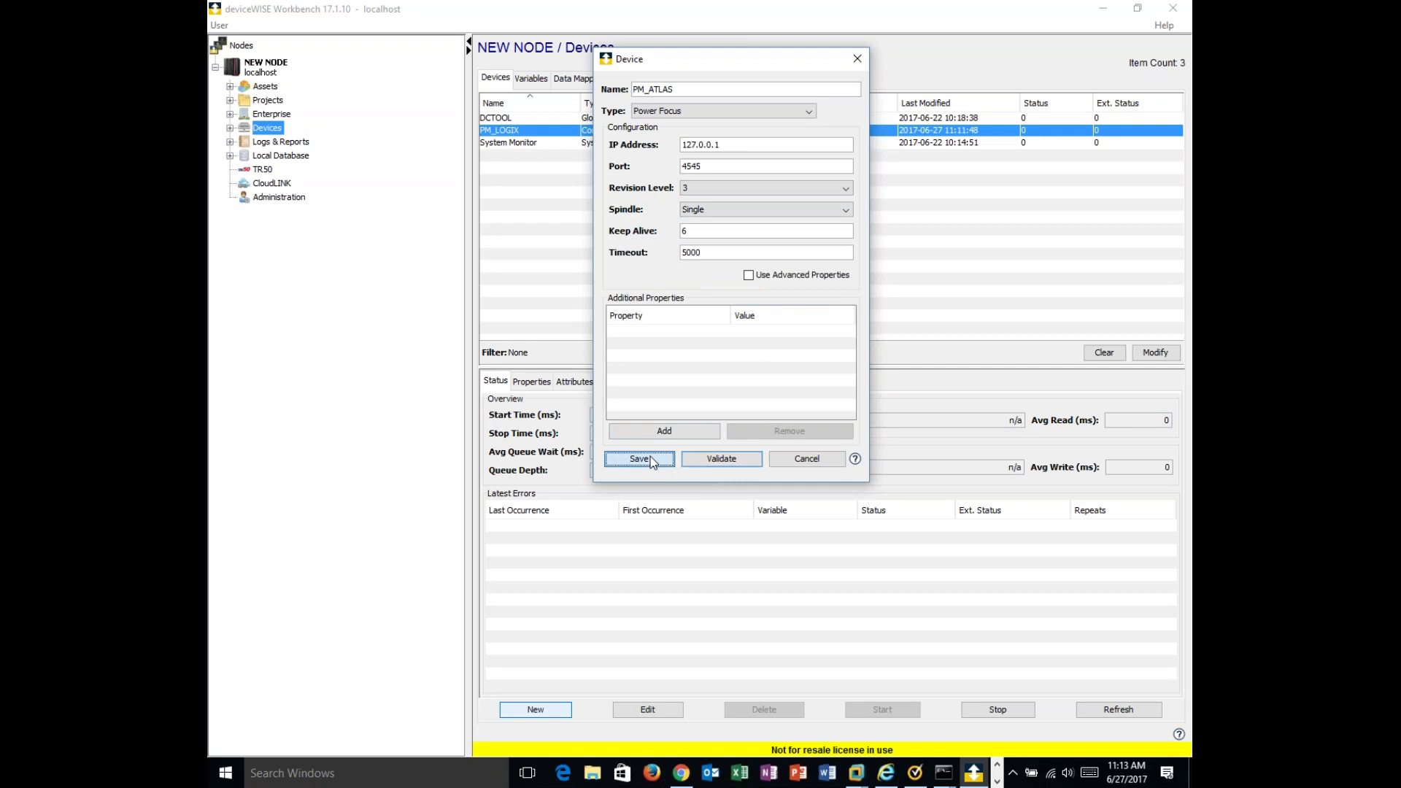
pyautogui.click(651, 458)
pyautogui.click(865, 711)
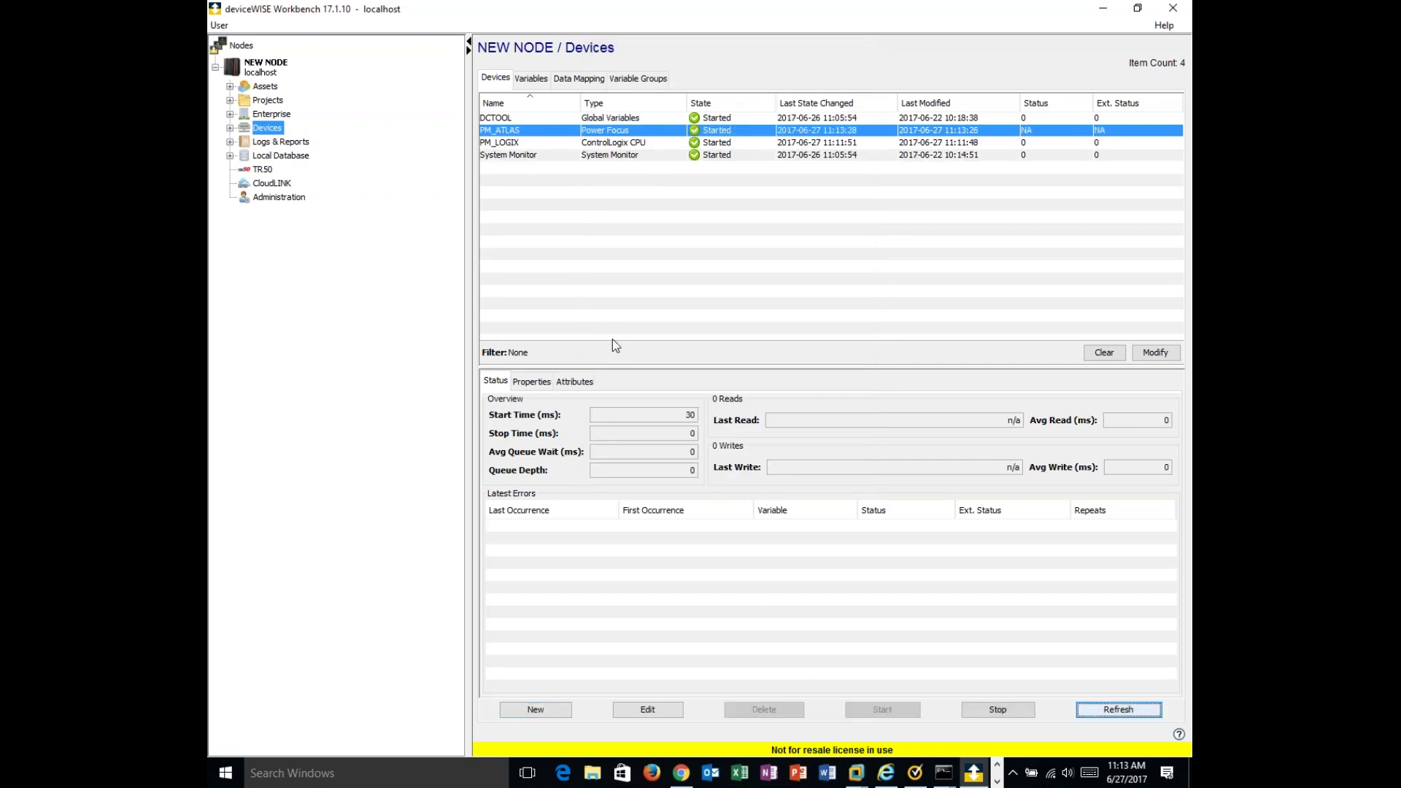
# - Expand PM_ATLAS among the device variables and read its variables from Cell ID through Last Message Received
pyautogui.click(531, 78)
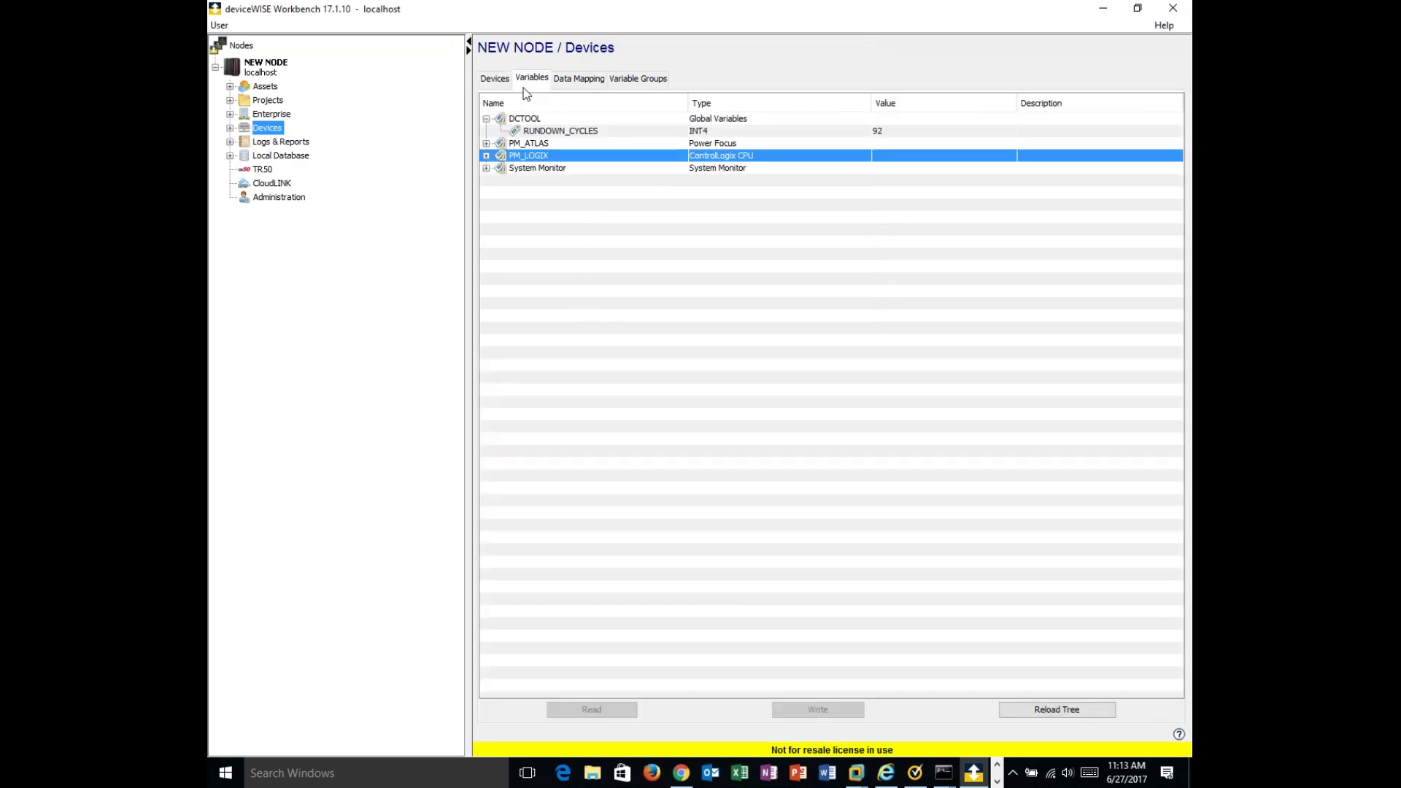
pyautogui.click(486, 144)
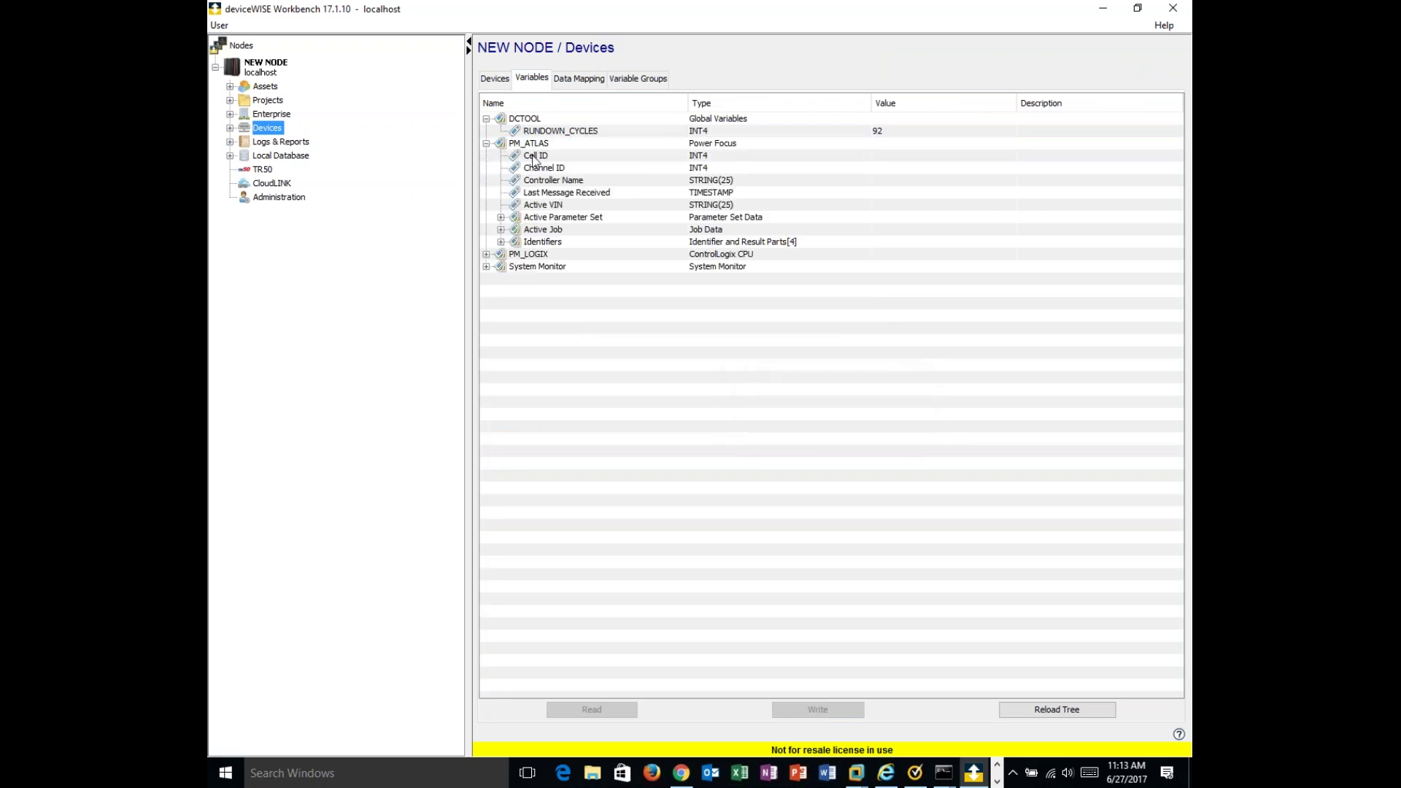
pyautogui.moveTo(534, 159); pyautogui.dragTo(547, 196)
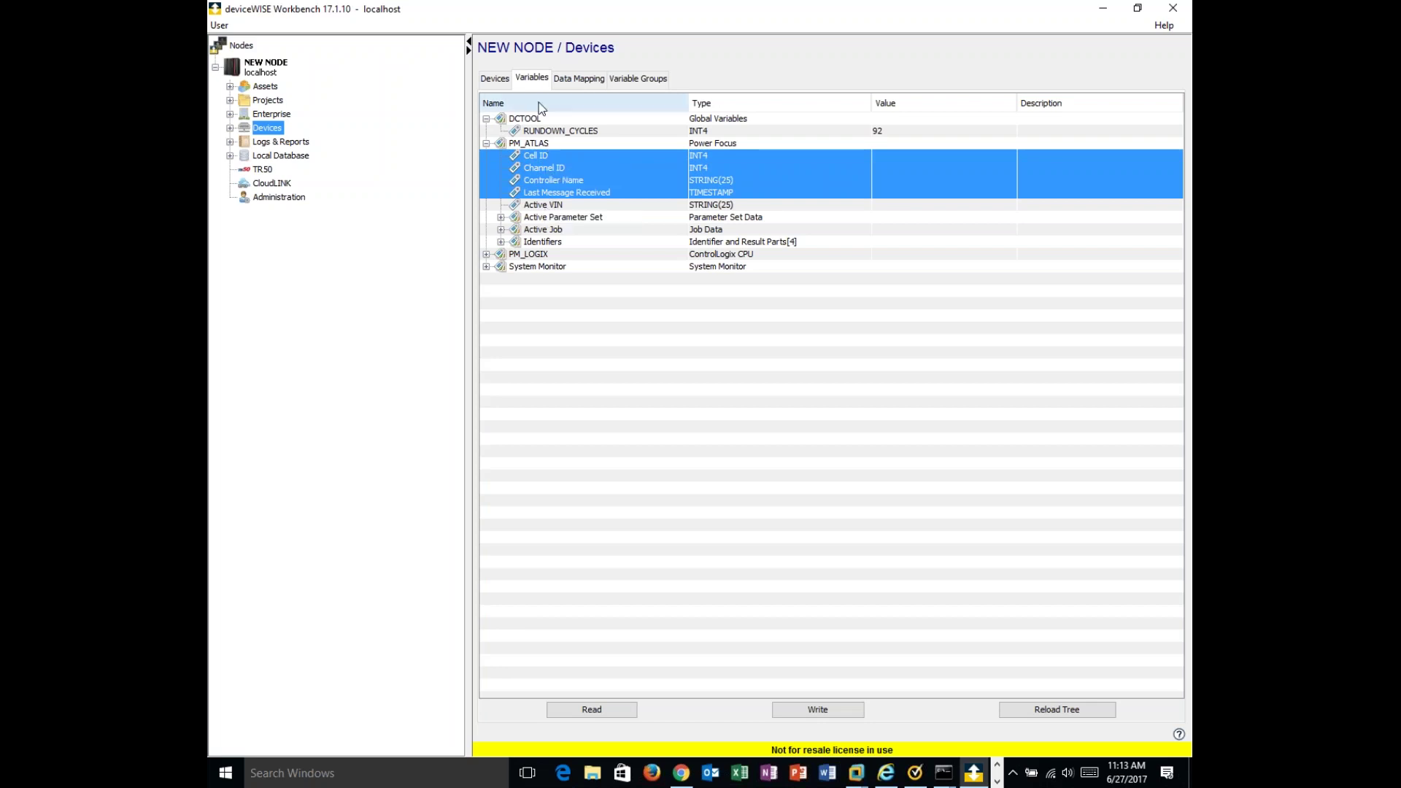
pyautogui.click(495, 80)
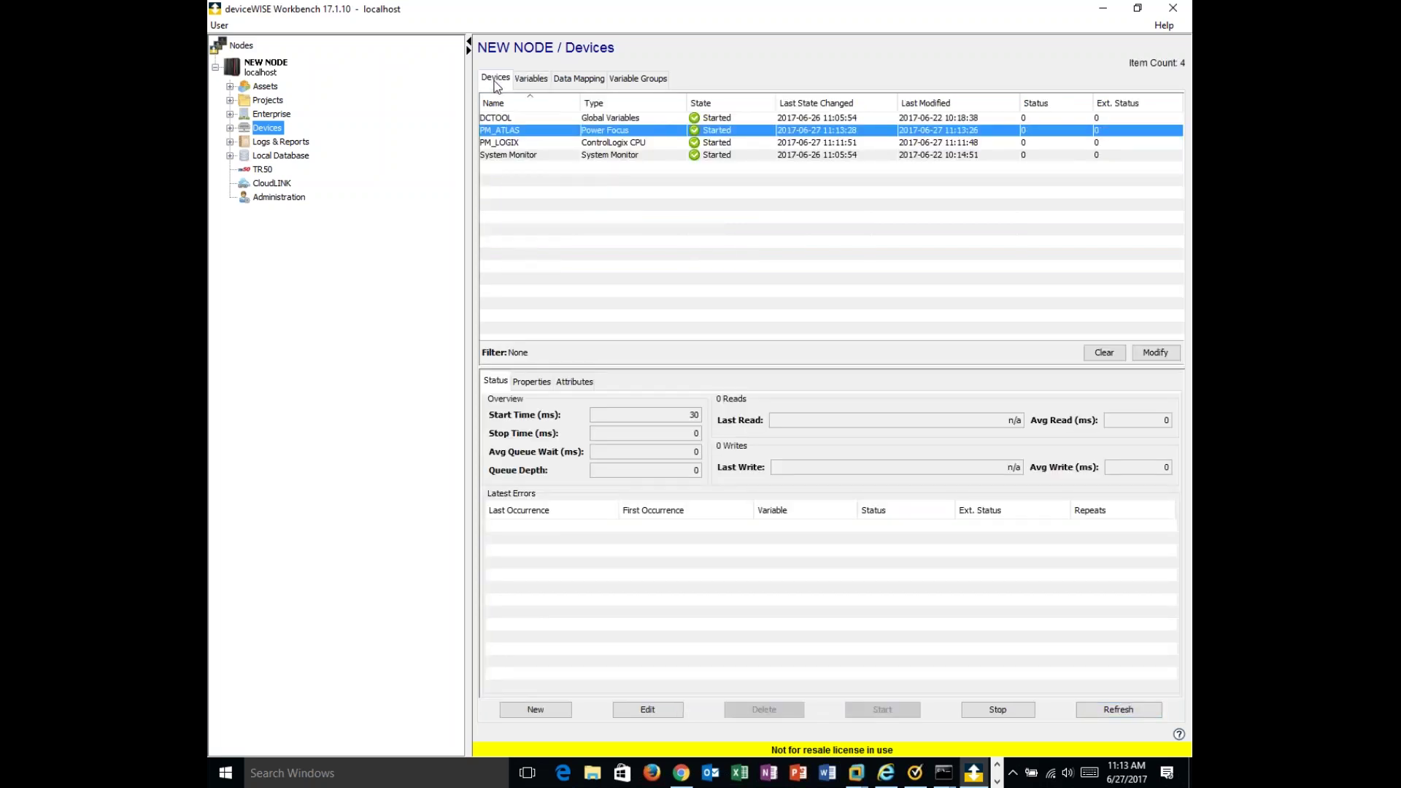
pyautogui.click(544, 81)
pyautogui.rightClick(559, 150)
pyautogui.click(582, 156)
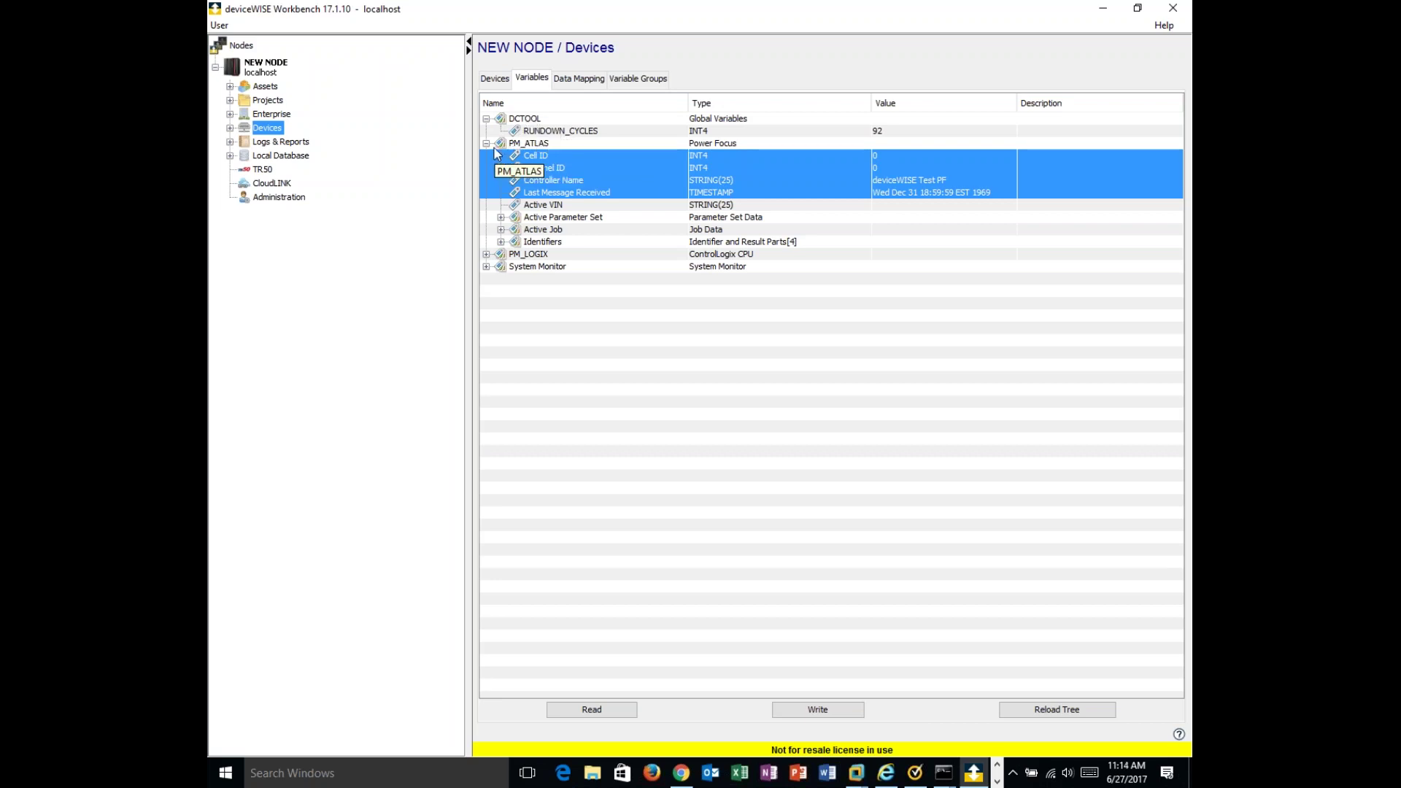
# - Open a blank enterprise transport definition and review the available database types and transport types
pyautogui.click(491, 82)
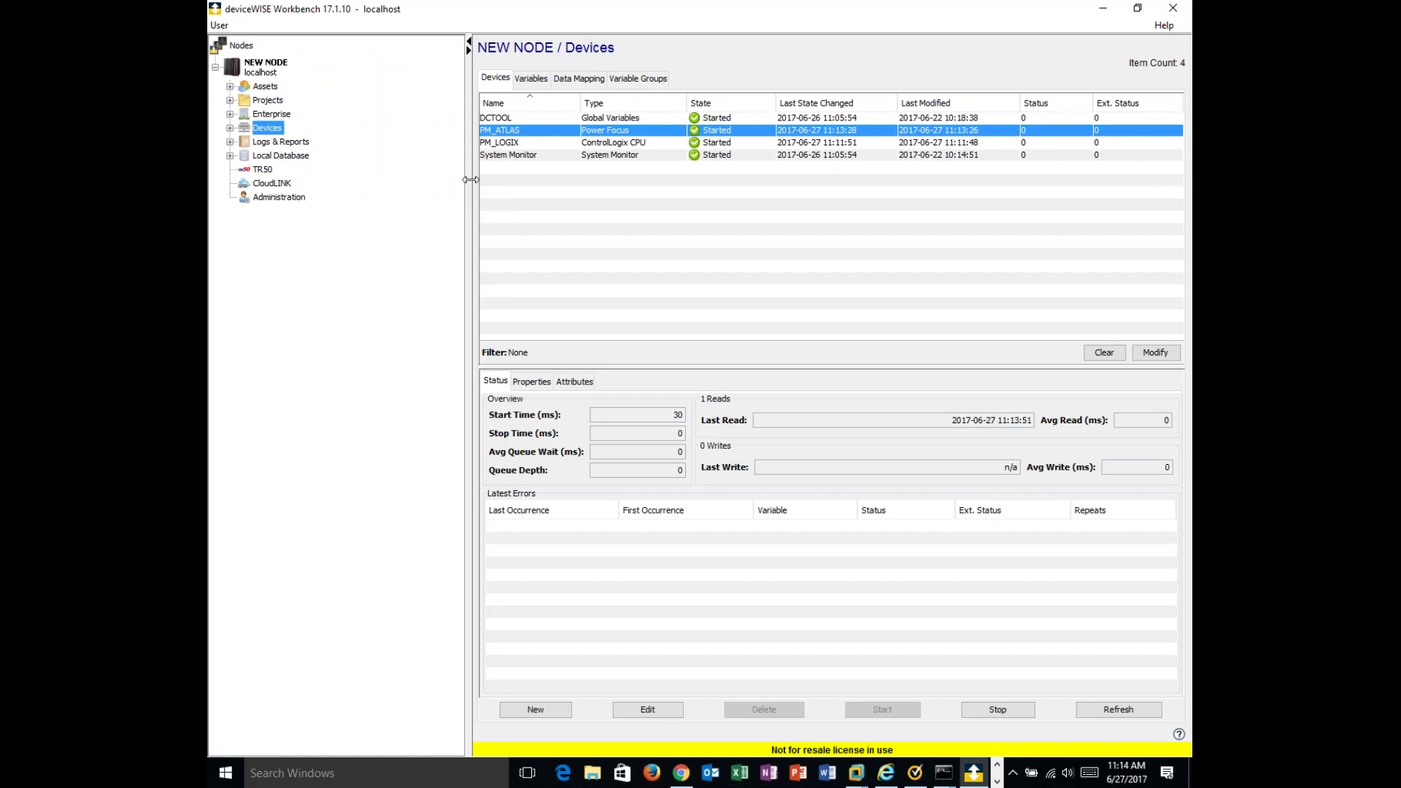
pyautogui.click(273, 114)
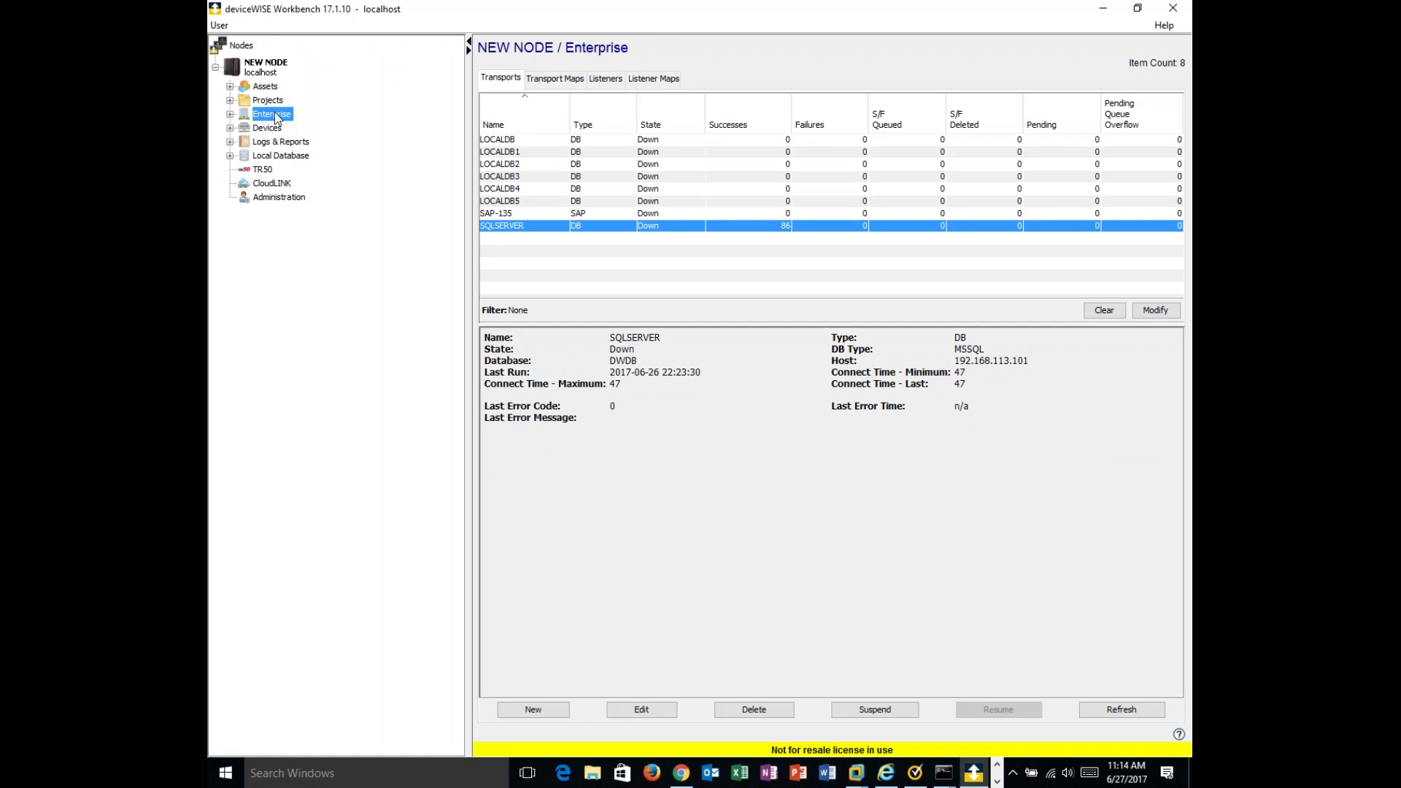
pyautogui.click(555, 711)
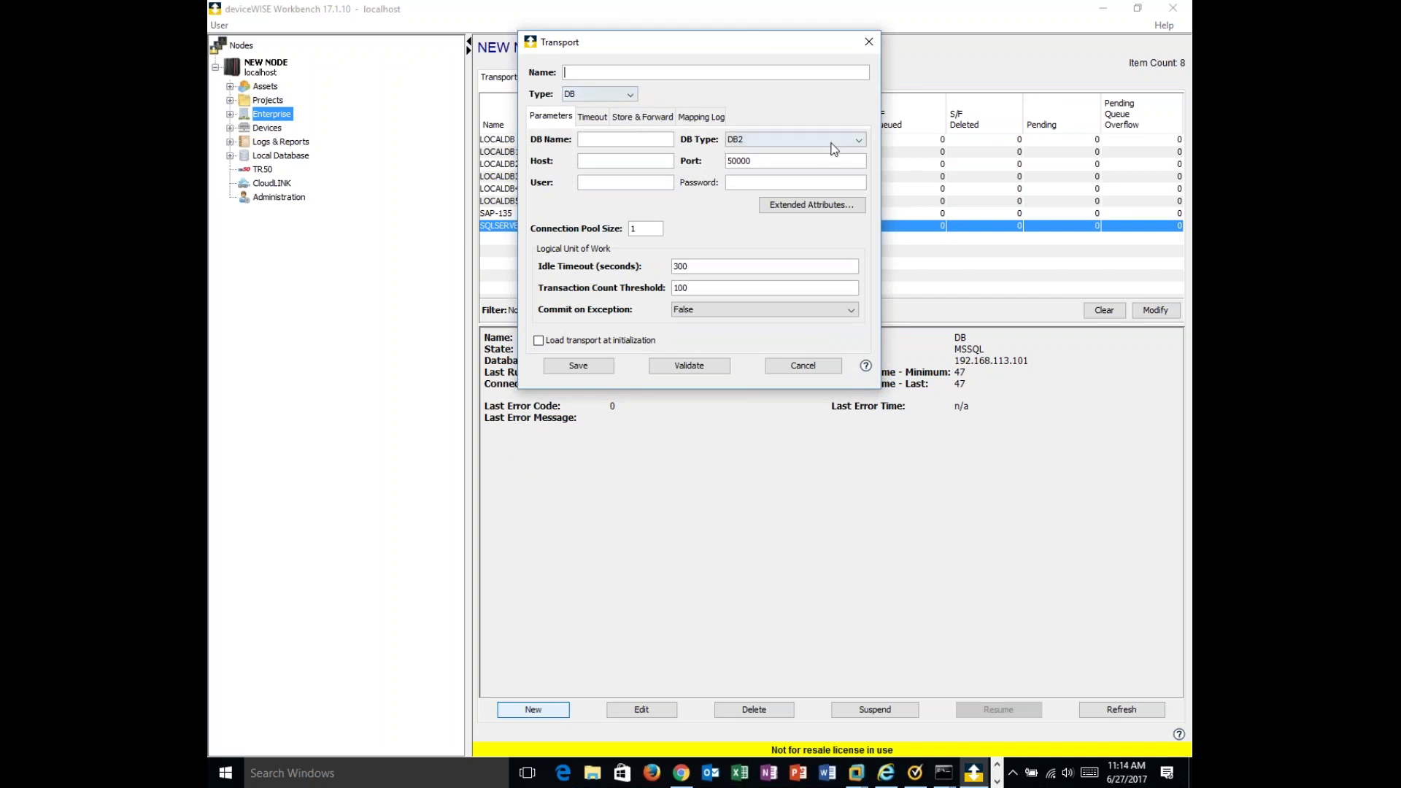
pyautogui.click(861, 141)
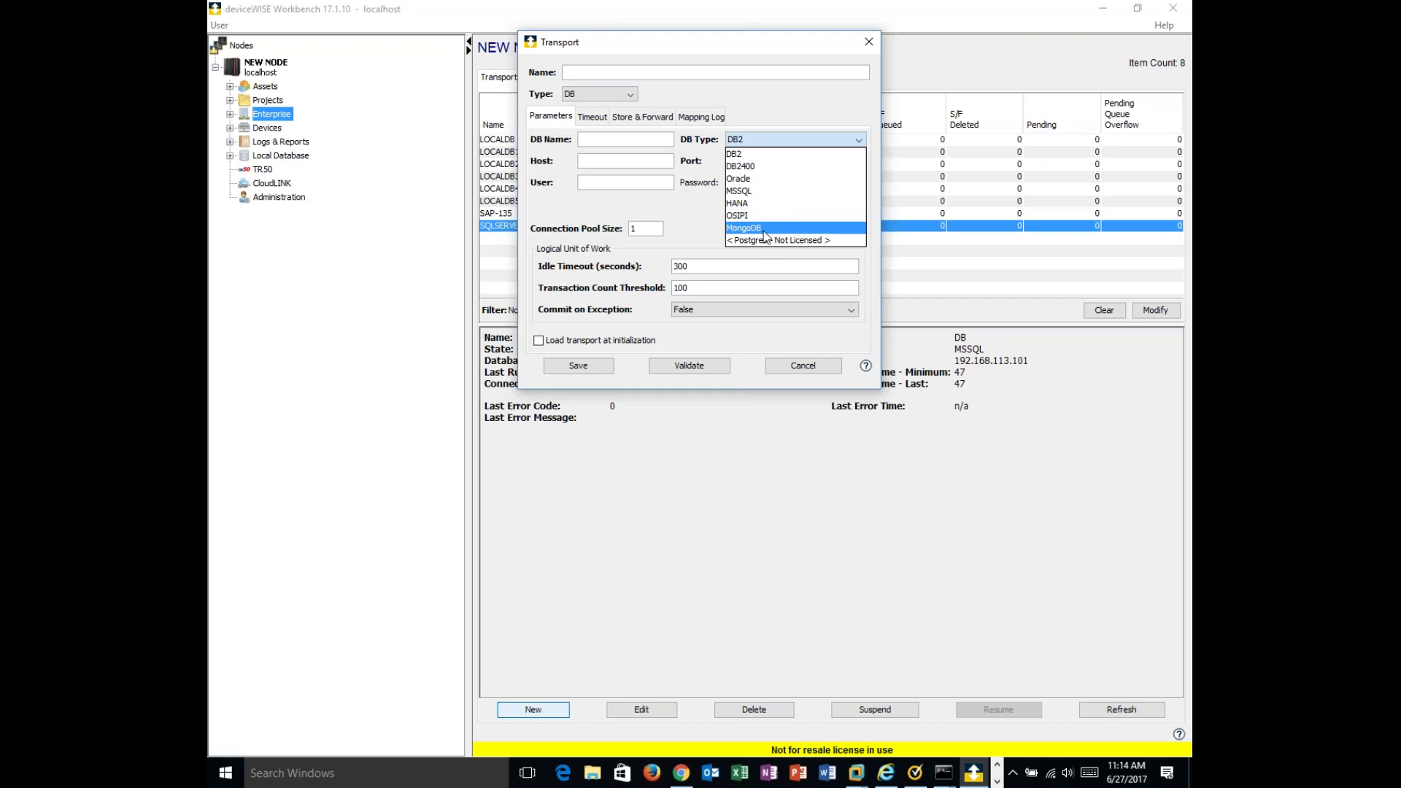
pyautogui.click(863, 378)
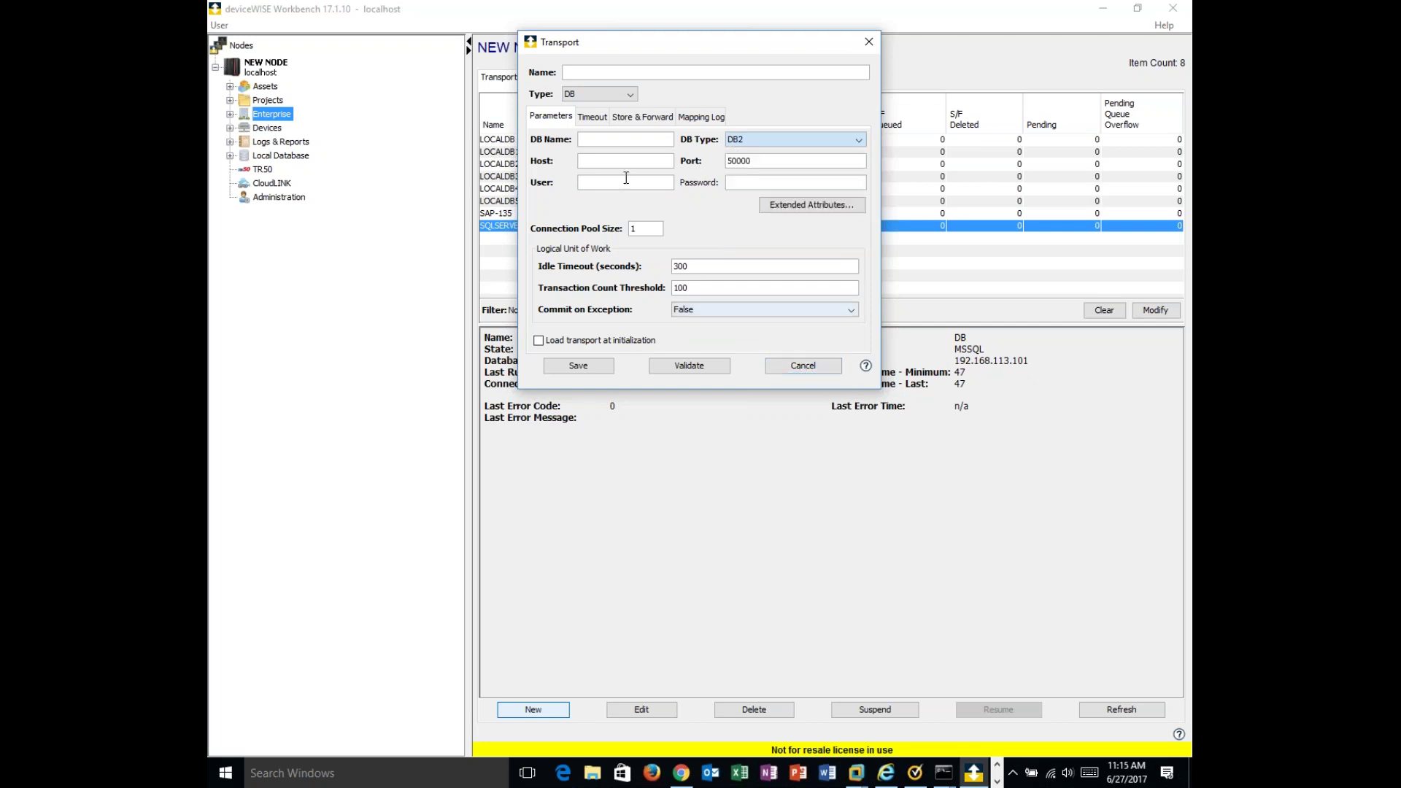
pyautogui.click(630, 94)
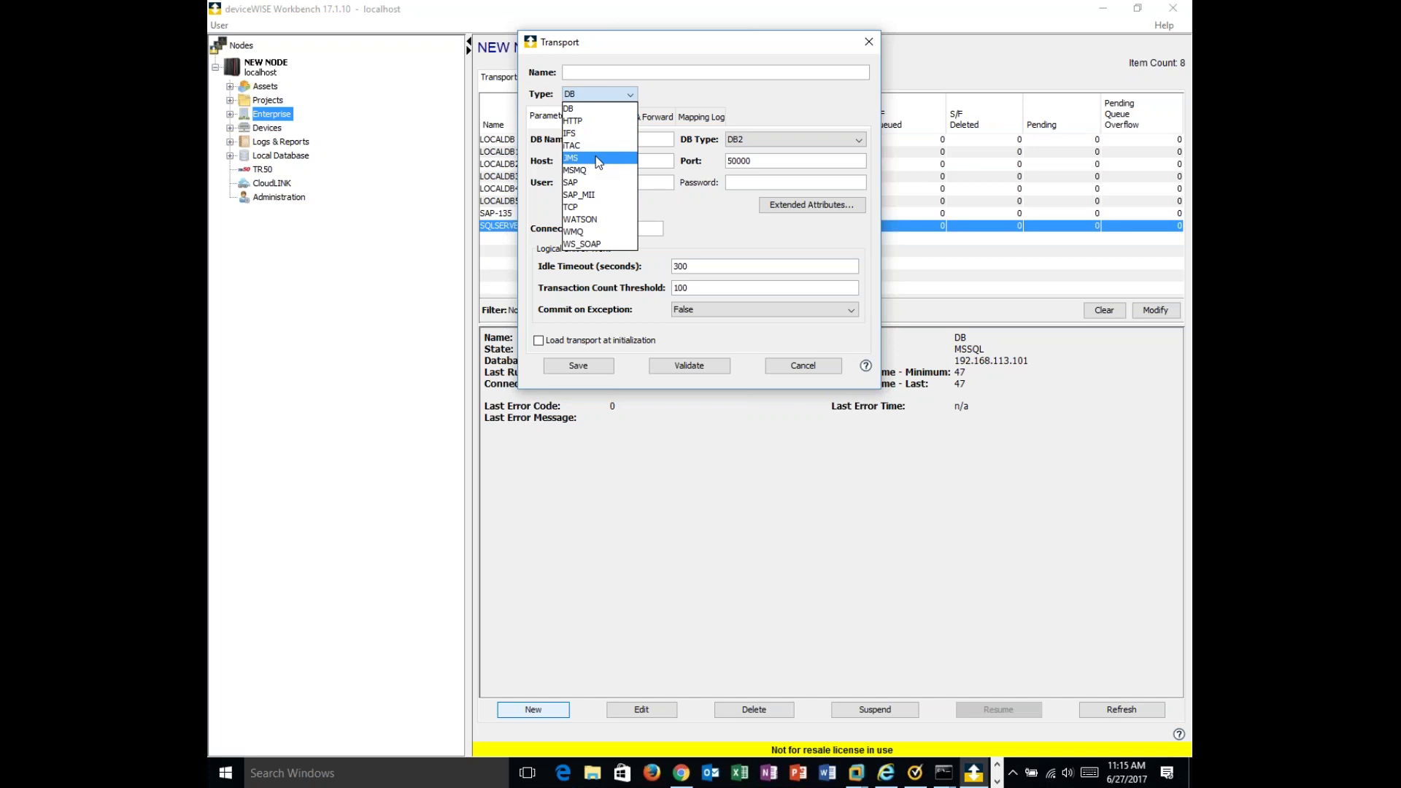
pyautogui.click(705, 220)
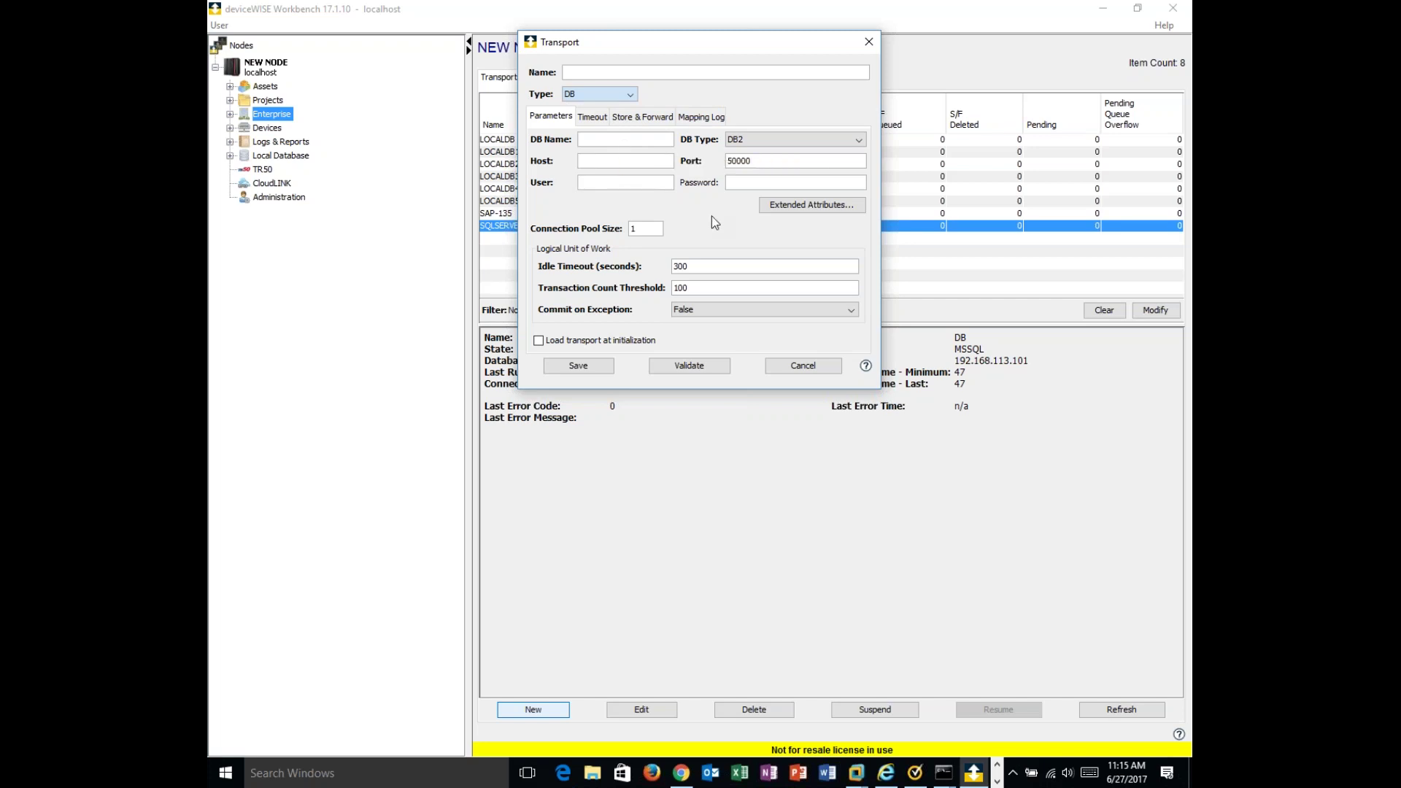
pyautogui.click(627, 94)
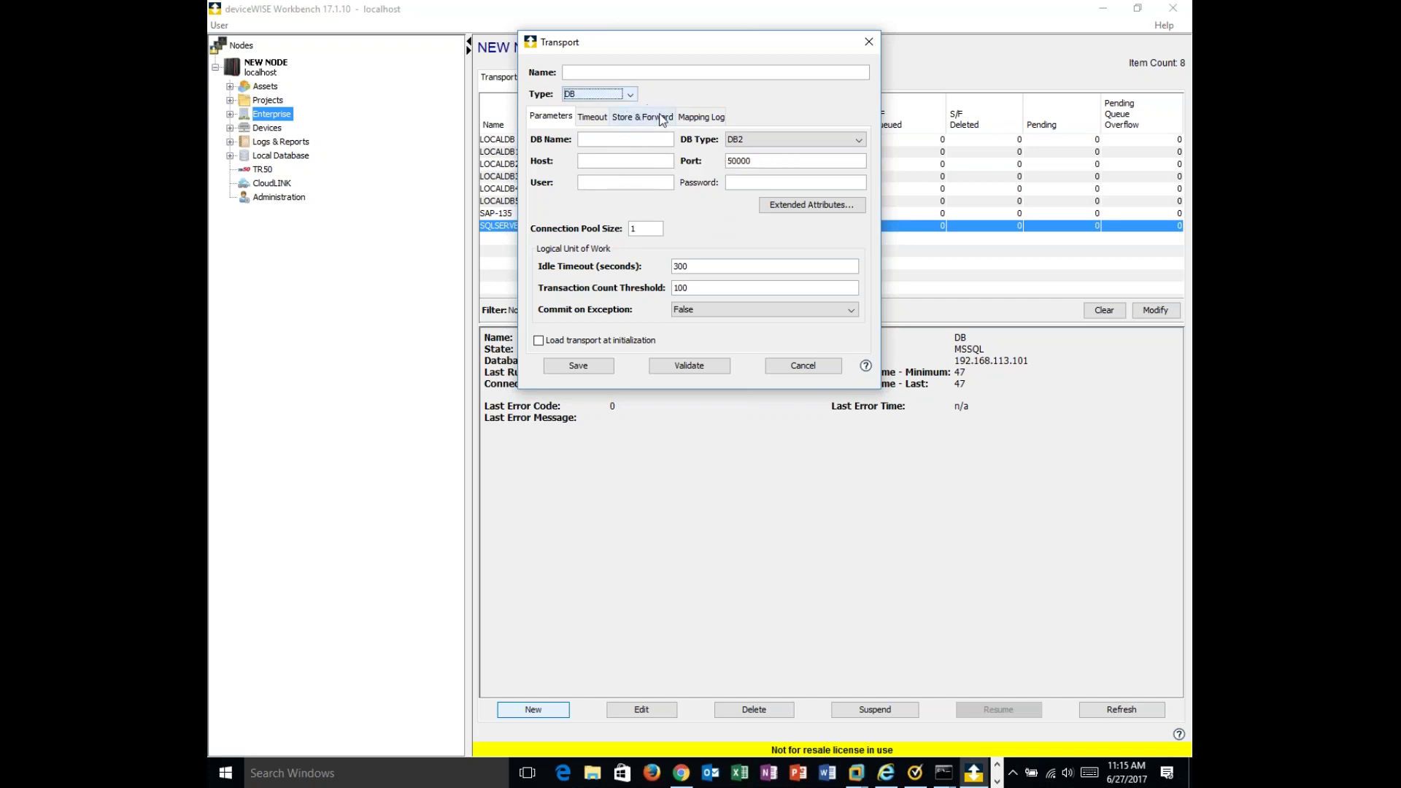
# - Examine the Store & Forward options with the feature enabled and the mapping log options, then discard the new transport
pyautogui.click(665, 119)
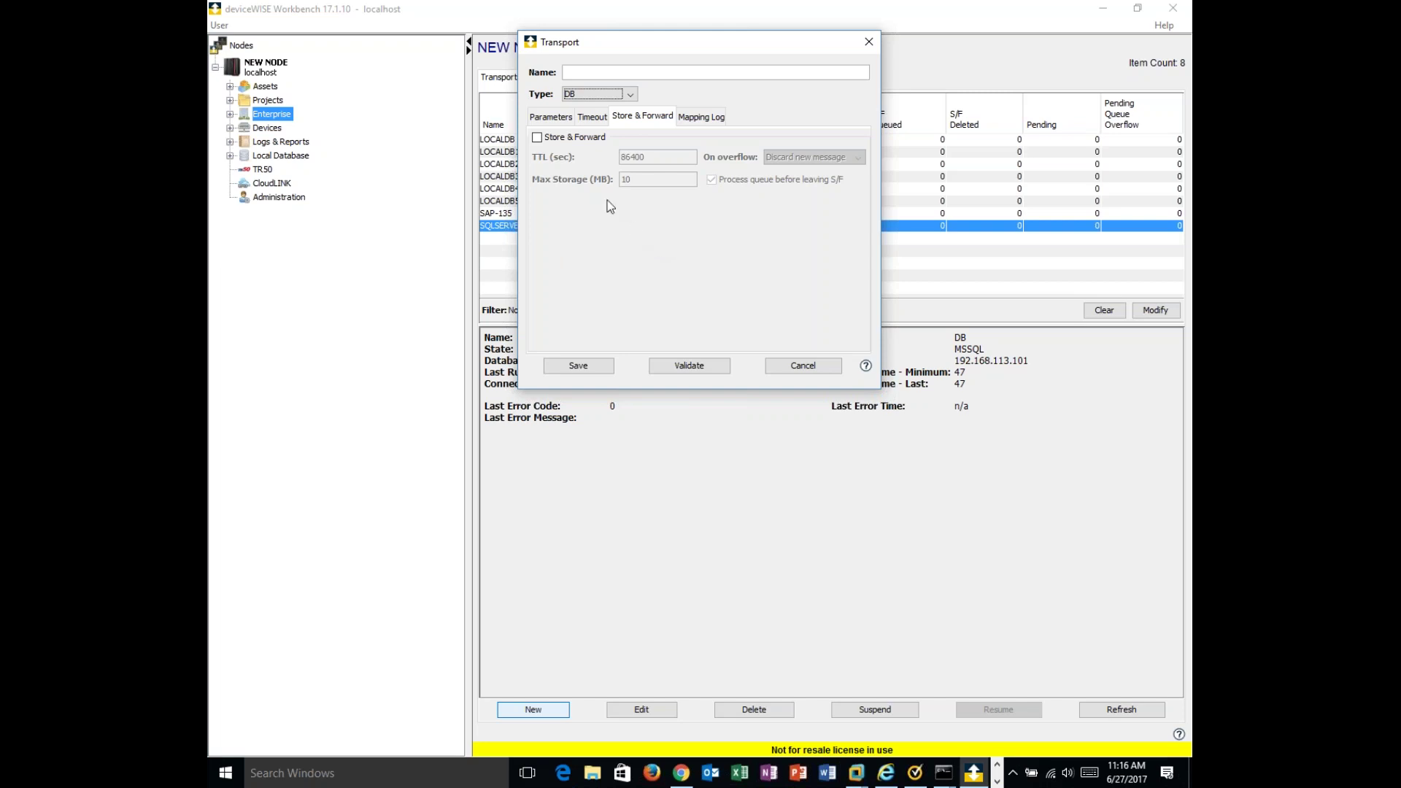
pyautogui.click(539, 138)
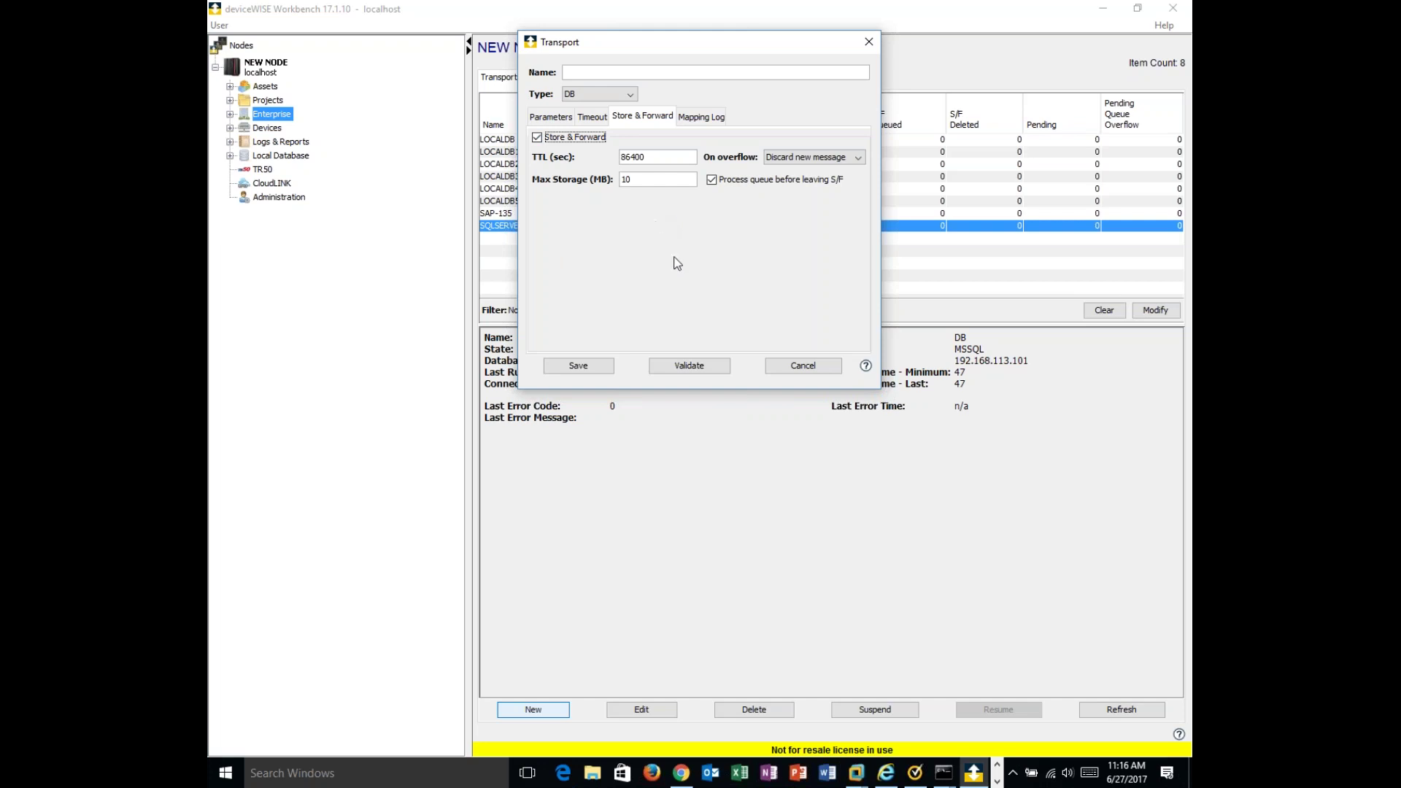
pyautogui.click(702, 117)
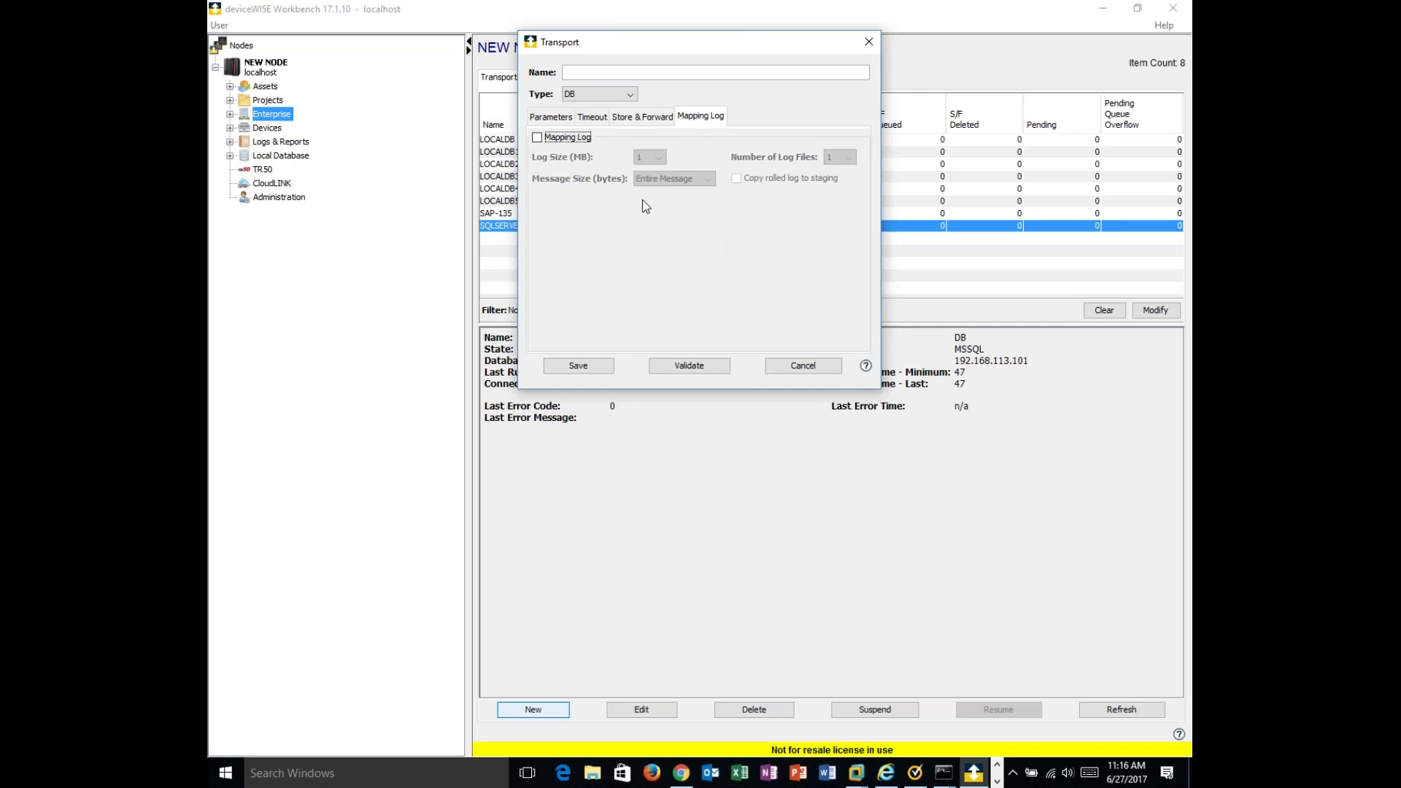
pyautogui.click(791, 364)
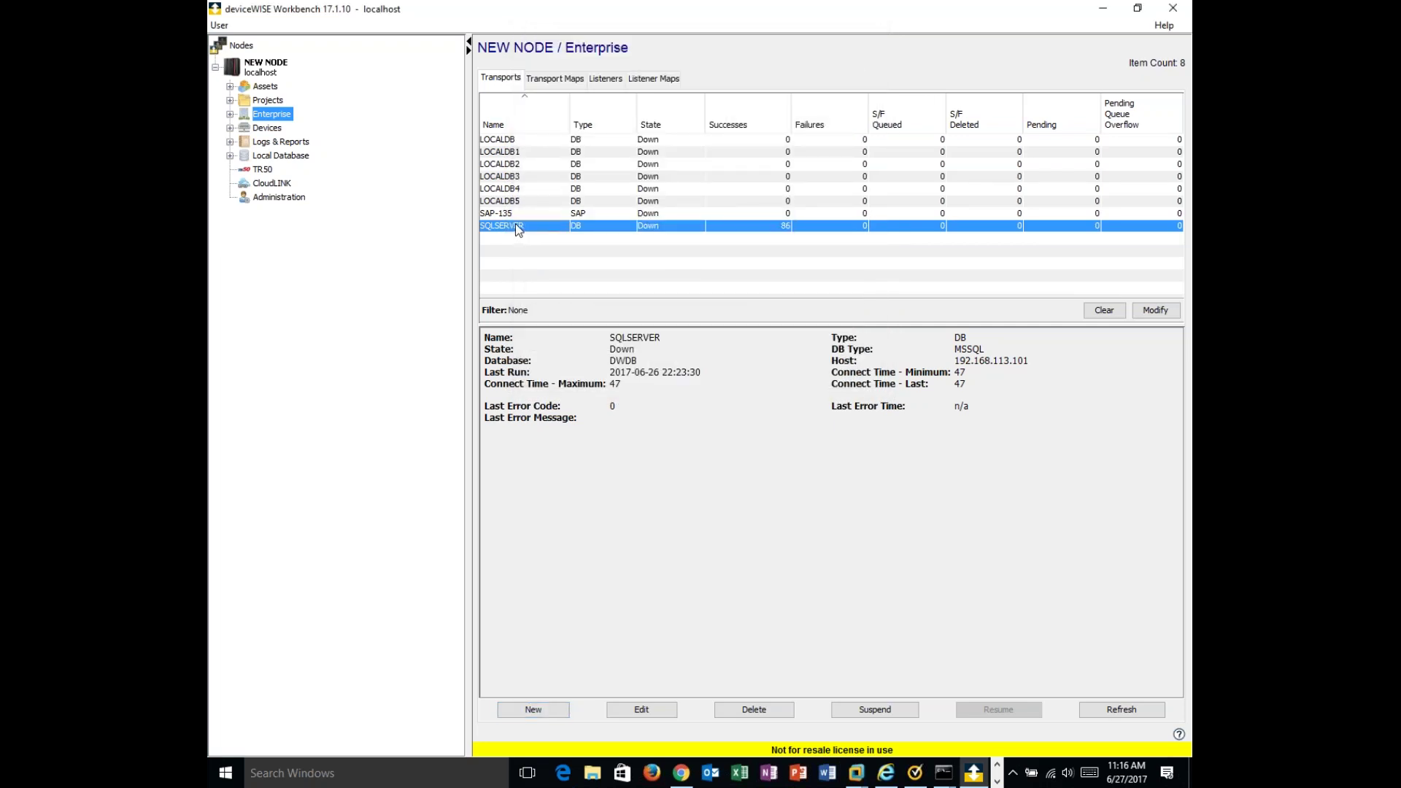
# - Review the SQLSERVER transport's connection parameters, validate its definition and close it without saving
pyautogui.doubleClick(517, 227)
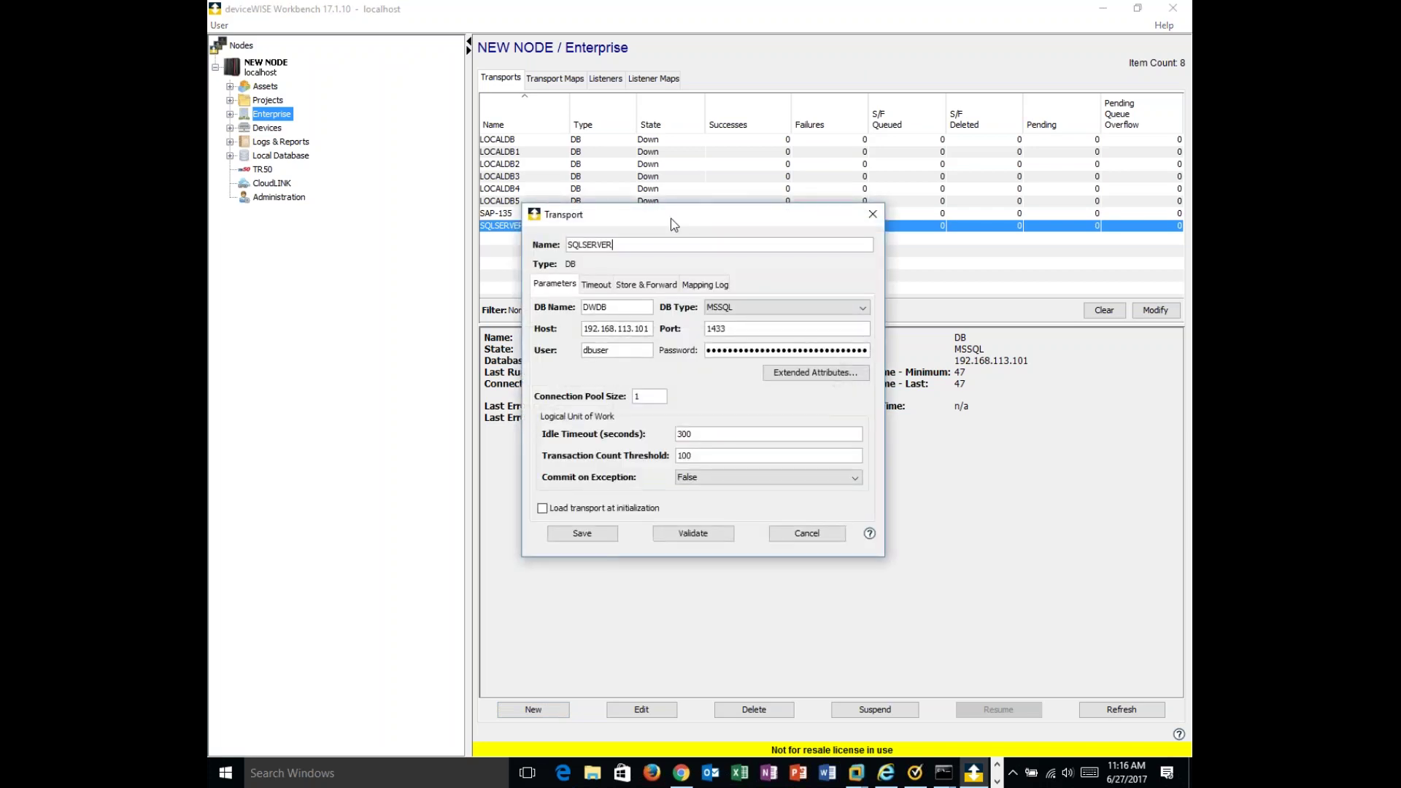
pyautogui.moveTo(666, 189); pyautogui.dragTo(674, 134)
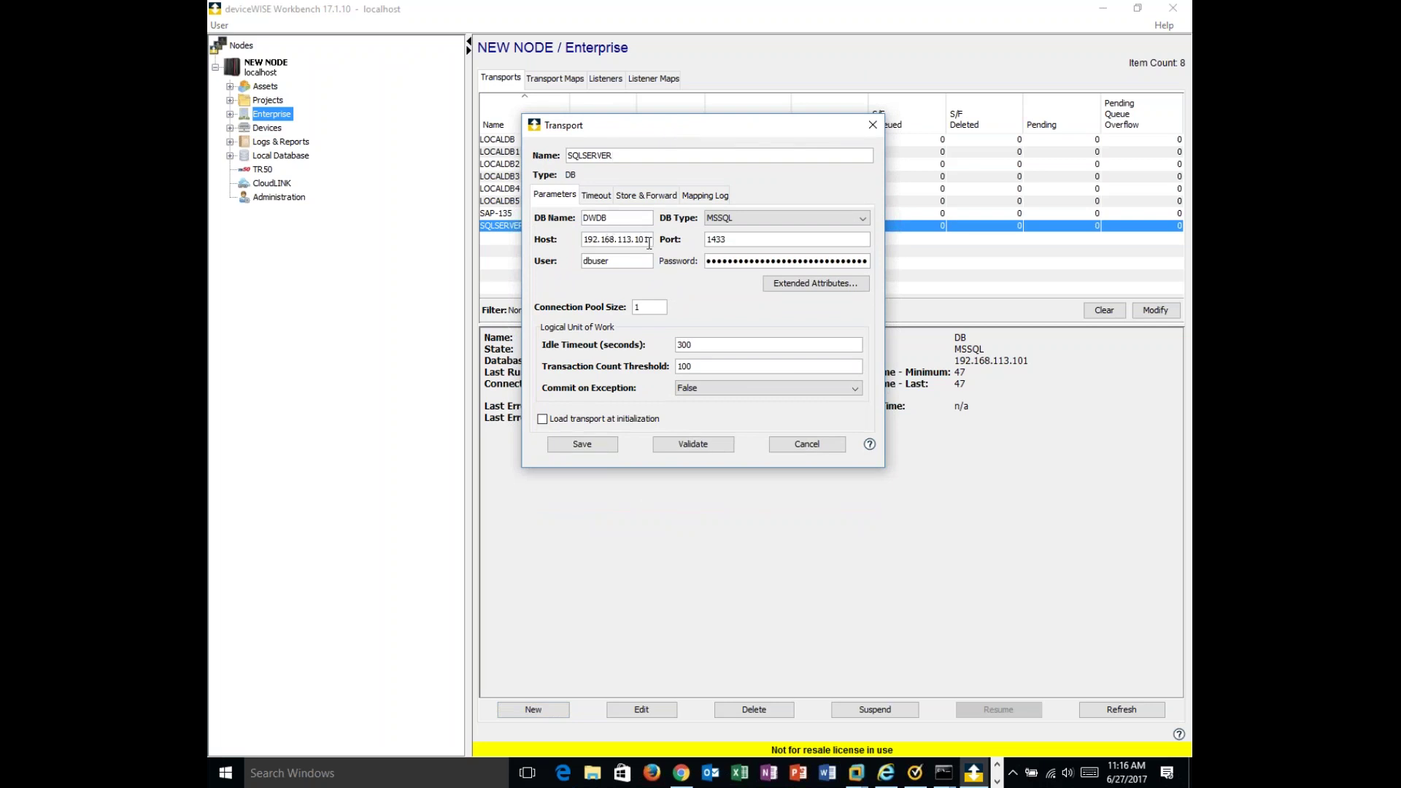
pyautogui.moveTo(650, 241); pyautogui.dragTo(574, 243)
pyautogui.click(722, 443)
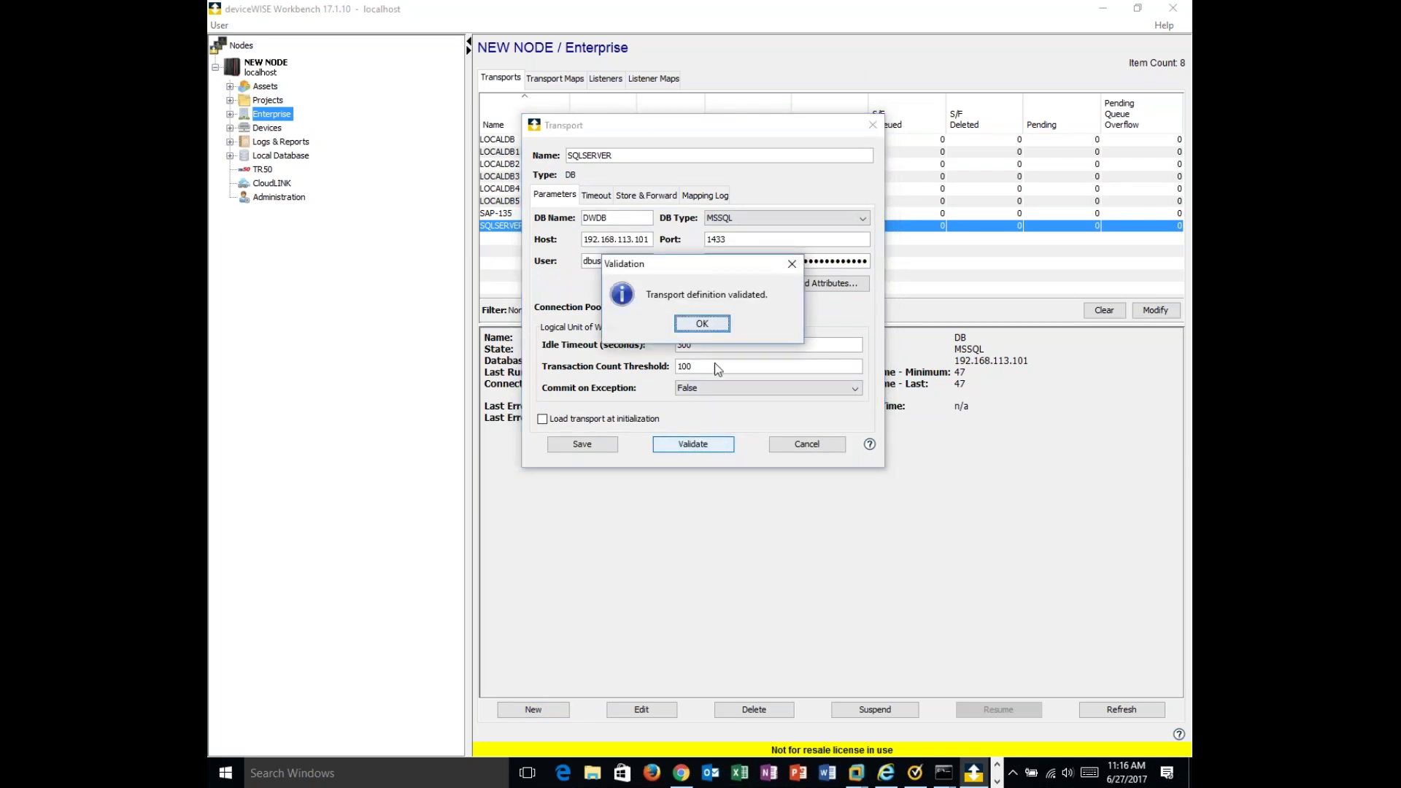
pyautogui.click(701, 324)
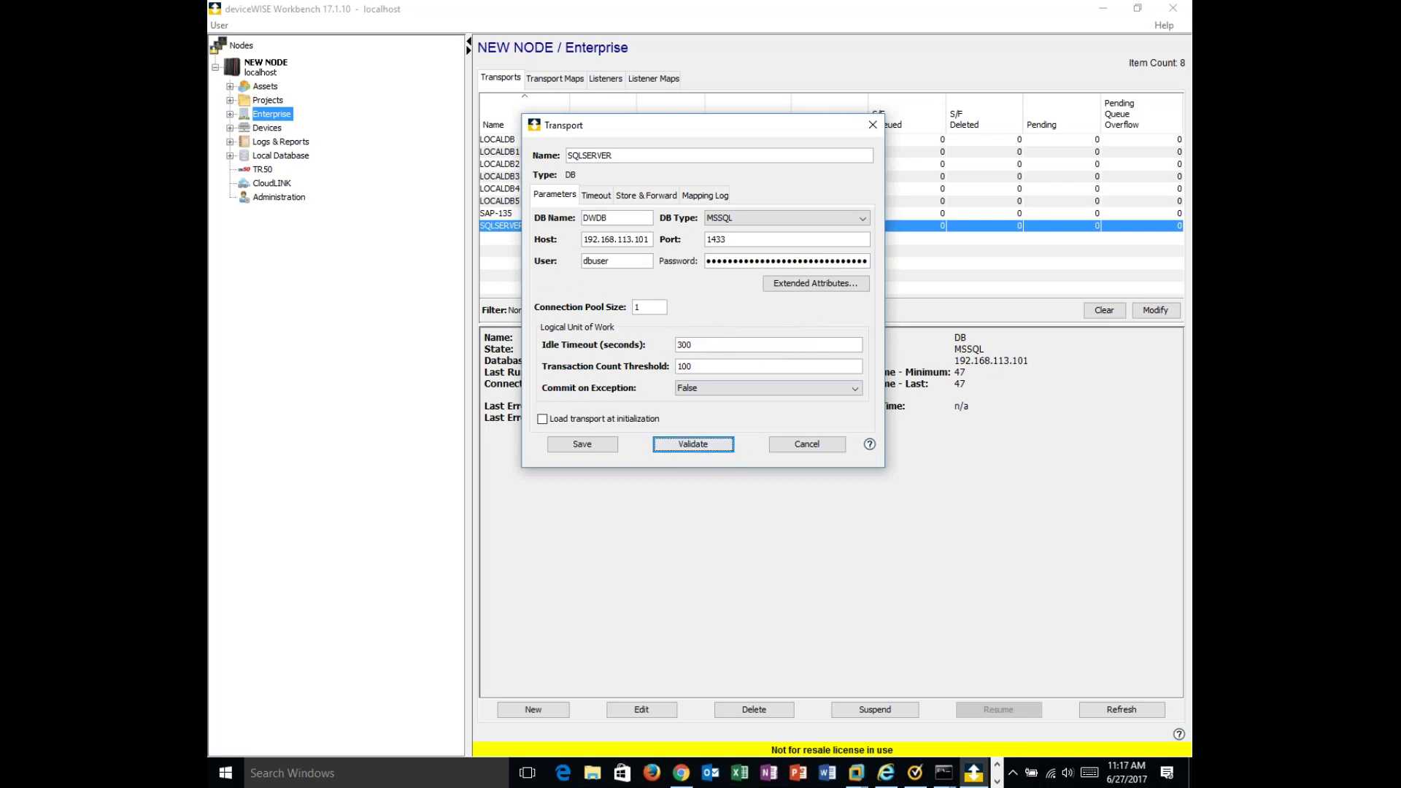
pyautogui.click(806, 446)
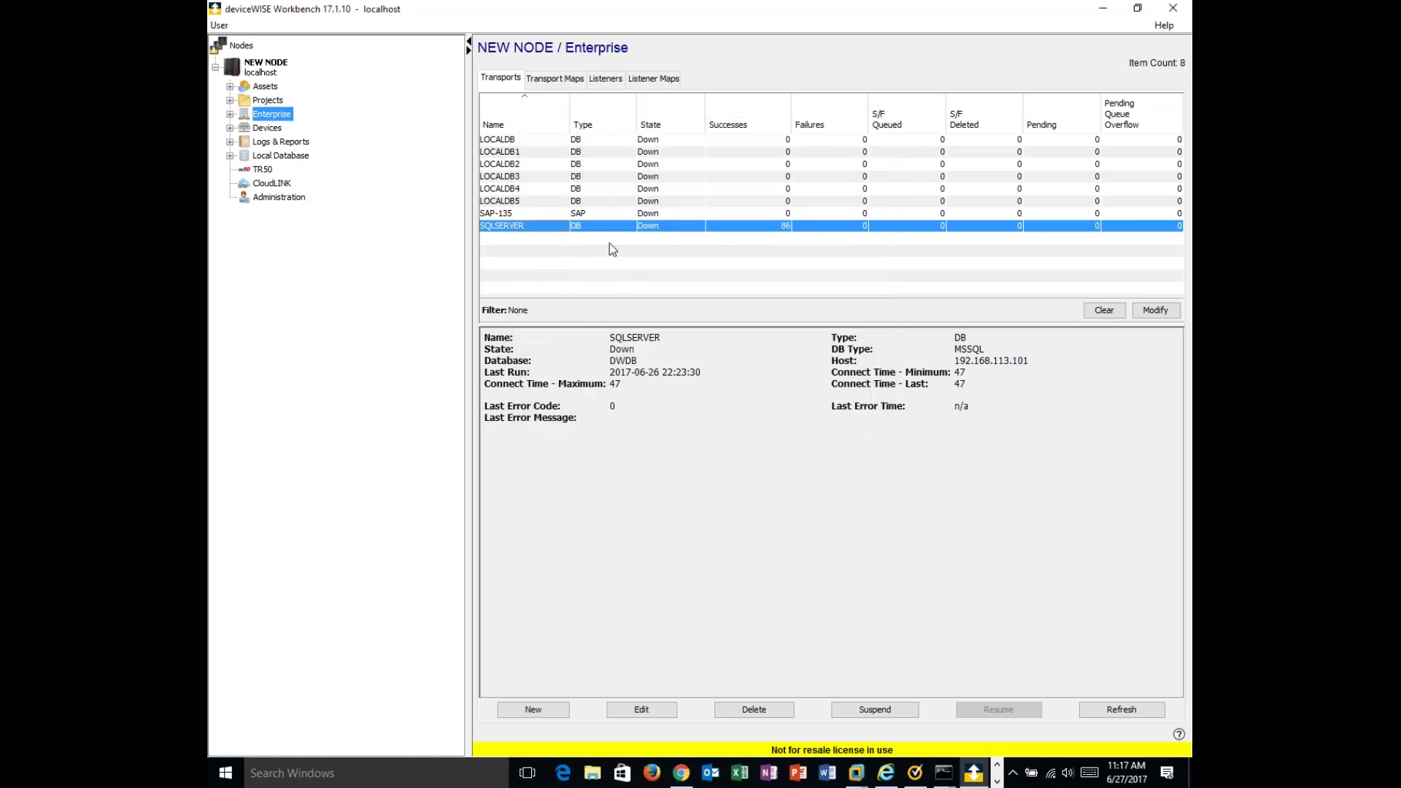
# - Start a new transport map and assign the SQLSERVER transport to it
pyautogui.click(556, 79)
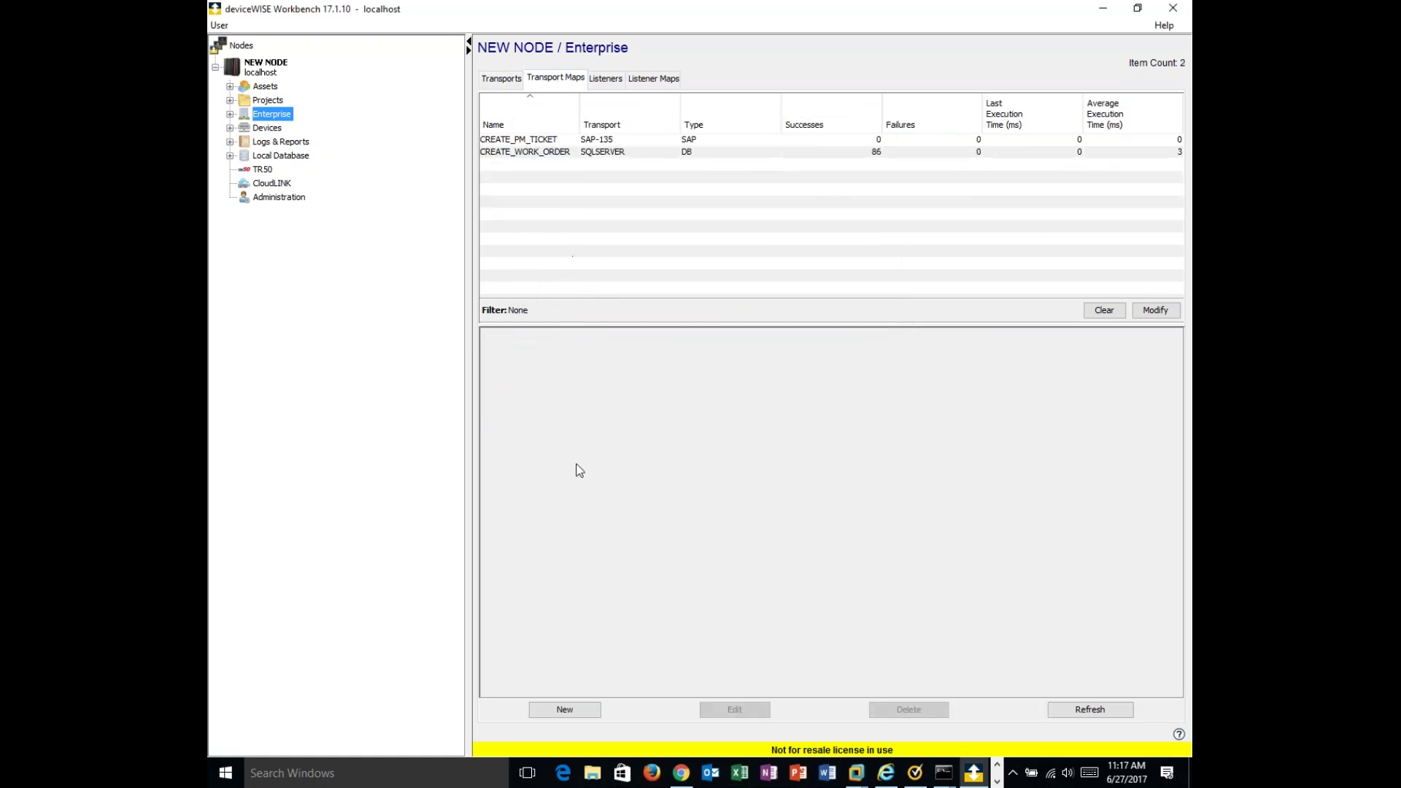
pyautogui.click(564, 709)
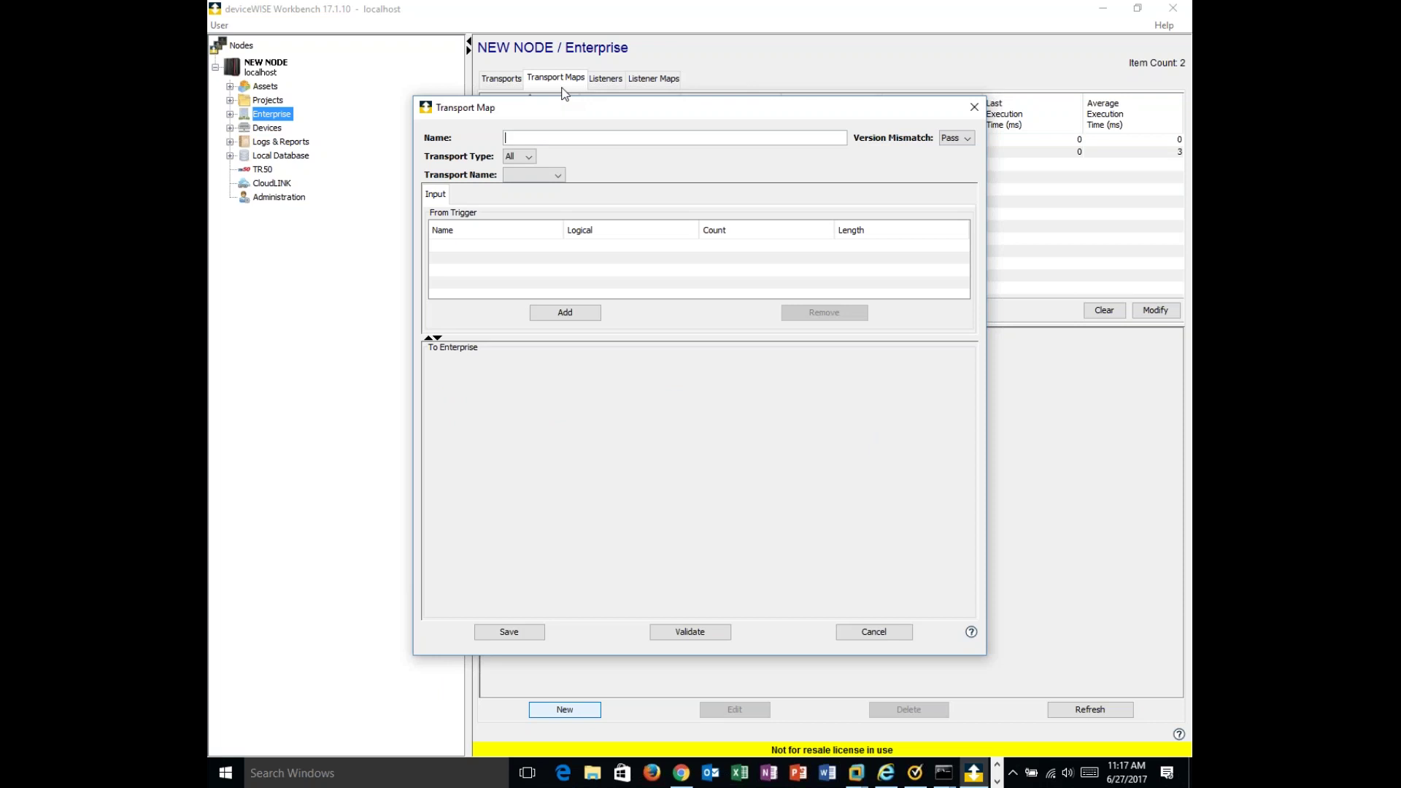
pyautogui.click(558, 175)
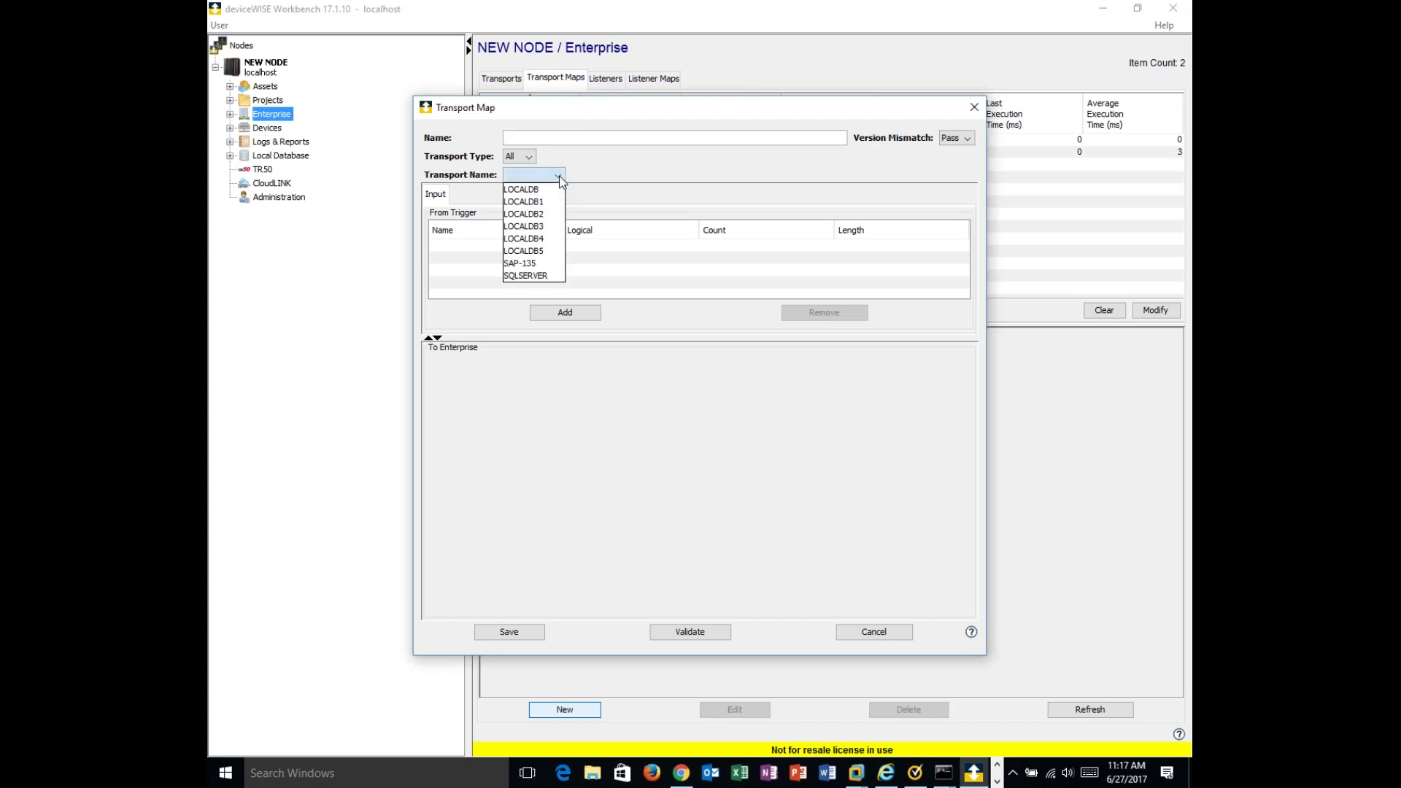
pyautogui.click(550, 277)
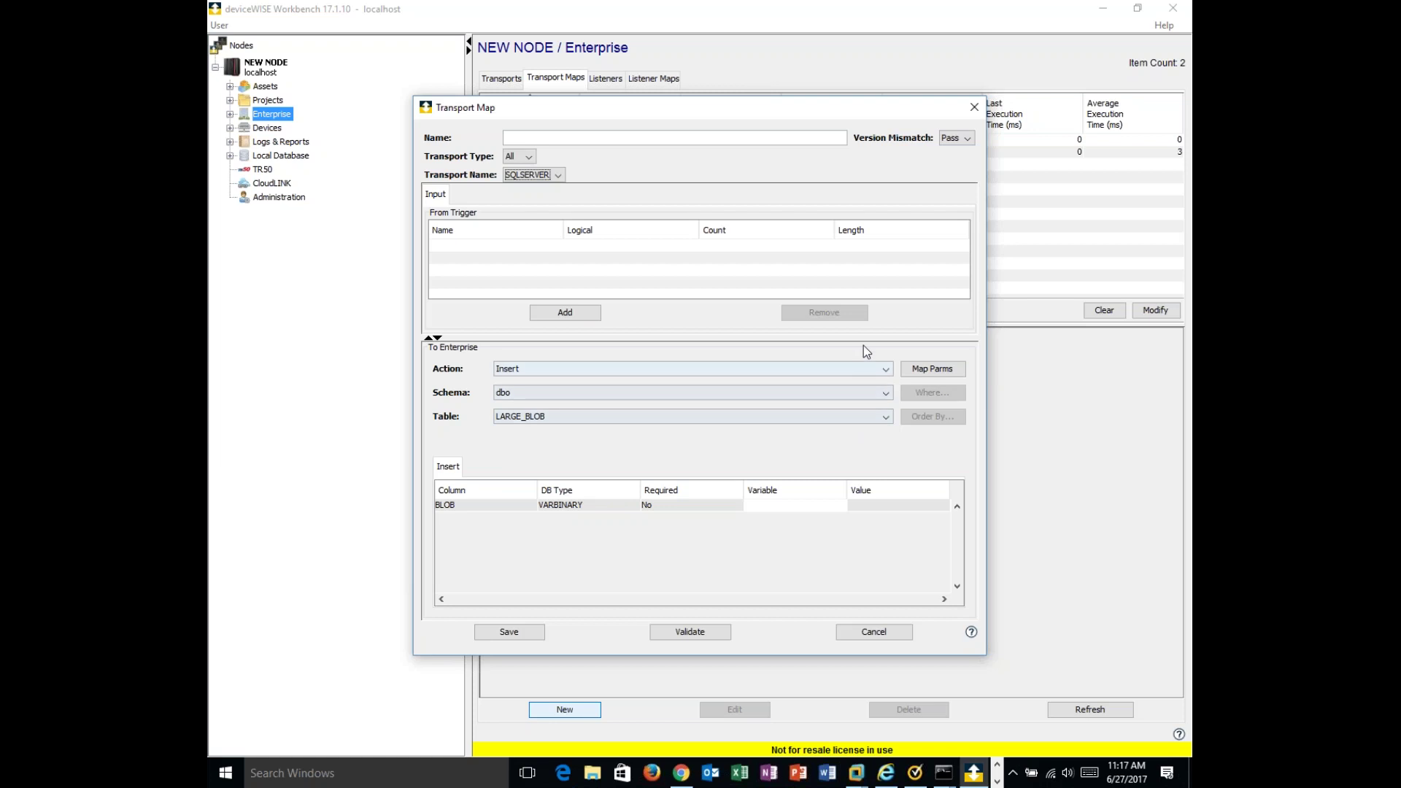
# - Discard the unnamed transport map, then review the definition of the existing CREATE_WORK_ORDER map and close it unchanged
pyautogui.click(868, 634)
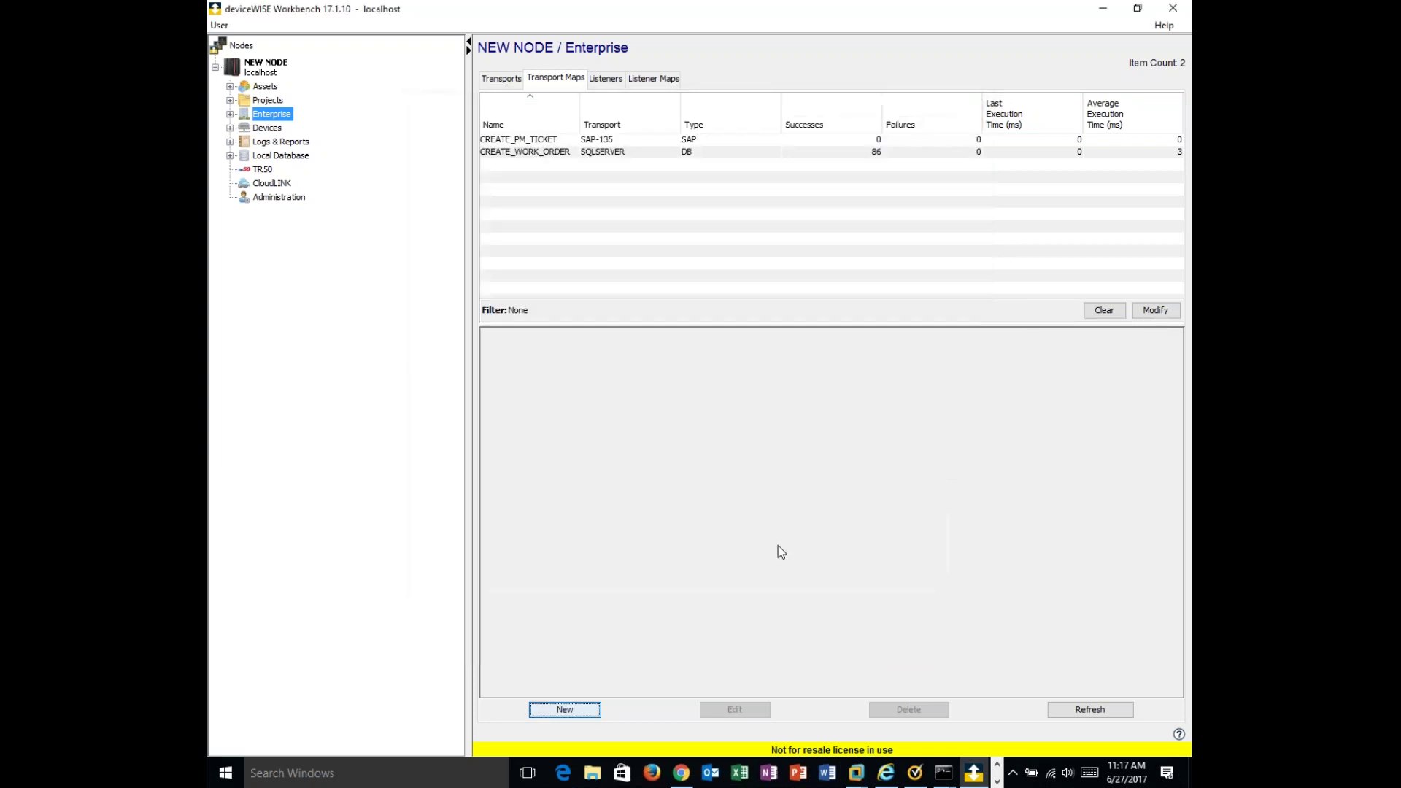
pyautogui.click(537, 154)
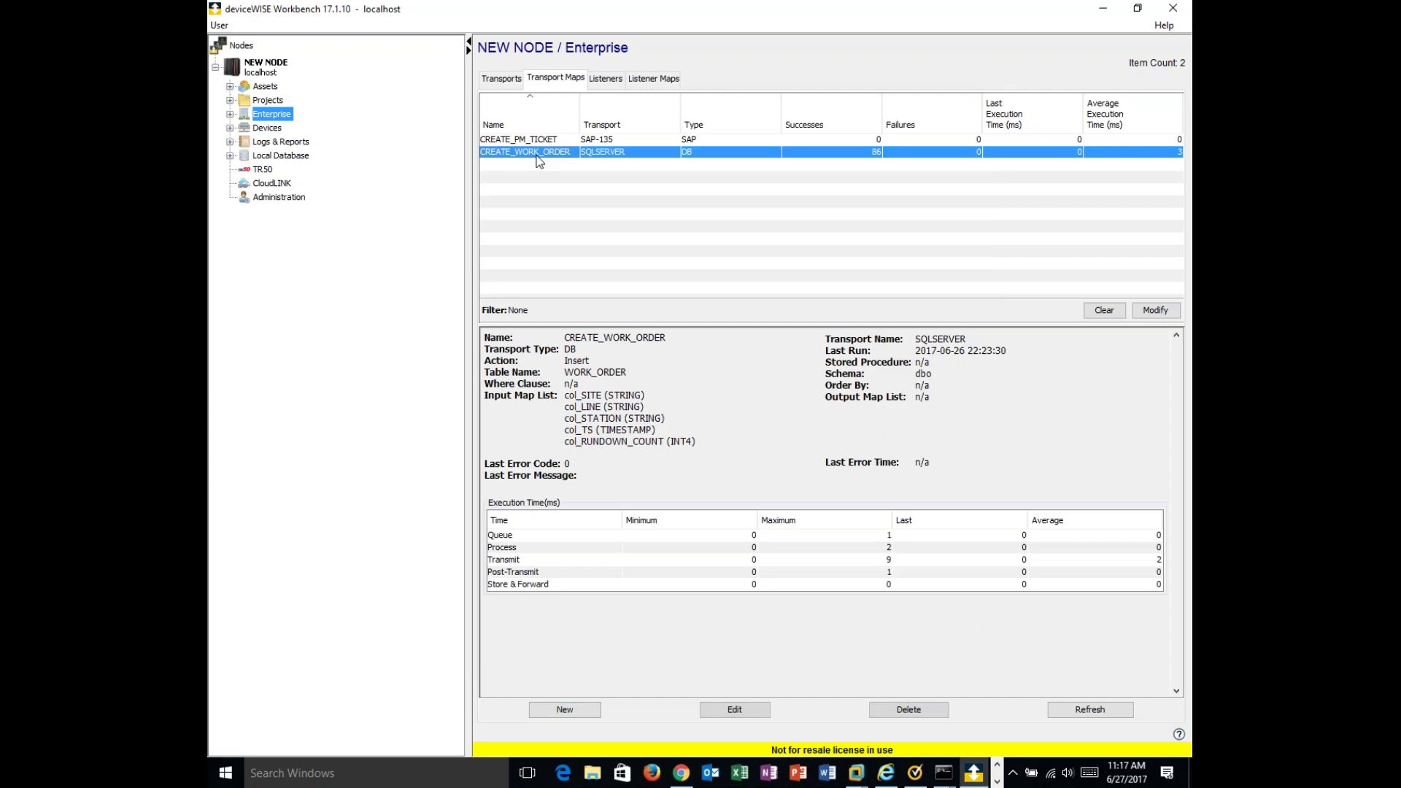
pyautogui.doubleClick(539, 160)
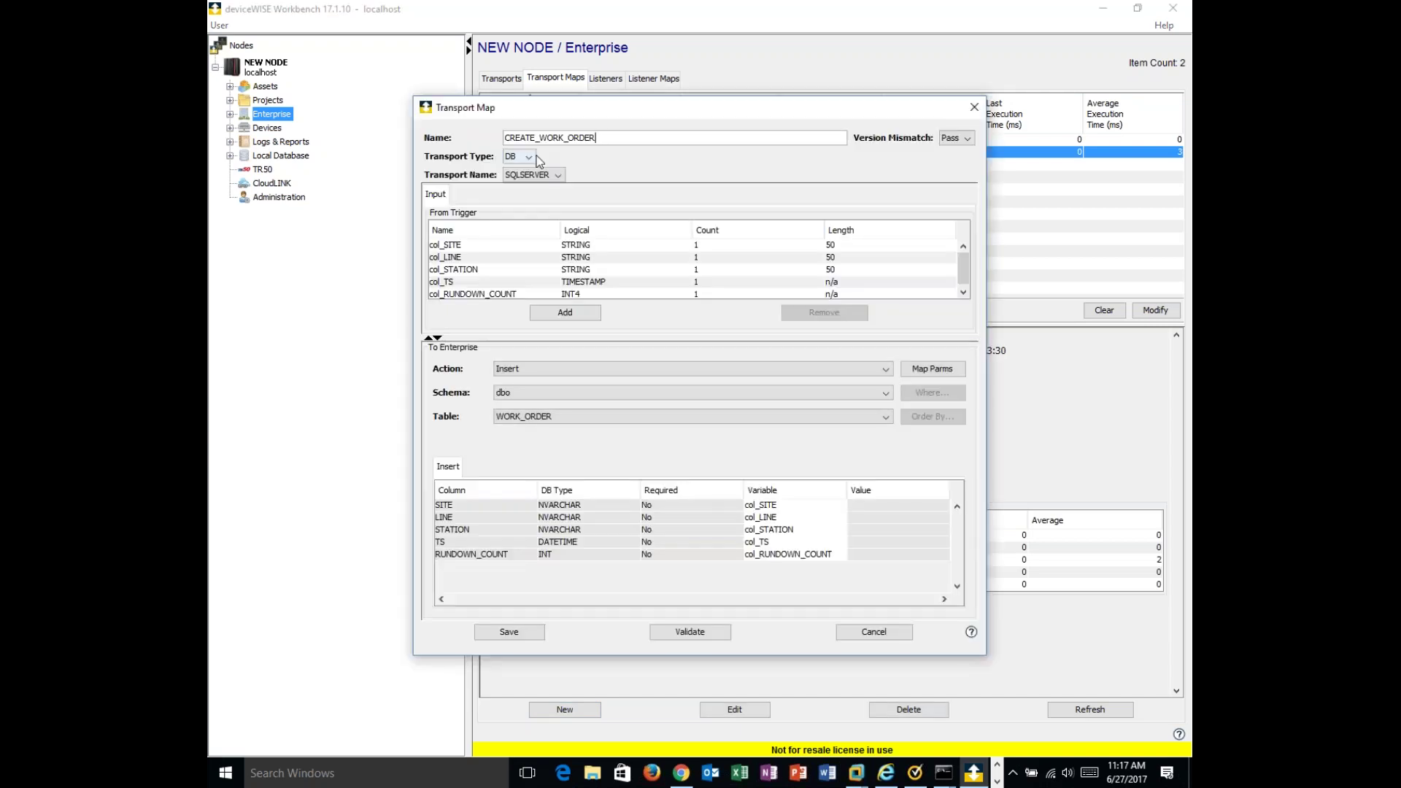
pyautogui.click(874, 634)
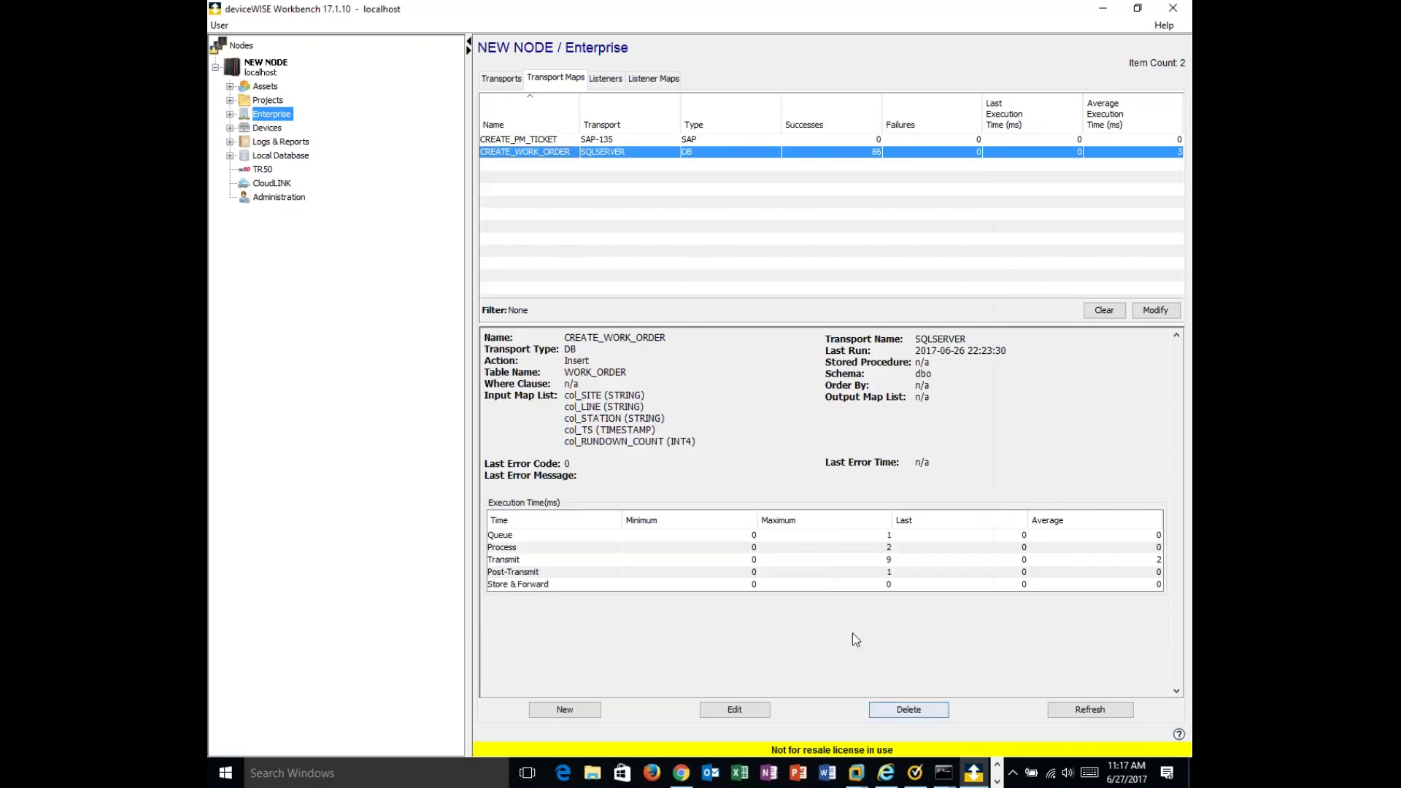
# - Delete the existing CREATE_WORK_ORDER transport map
pyautogui.click(908, 710)
pyautogui.click(680, 404)
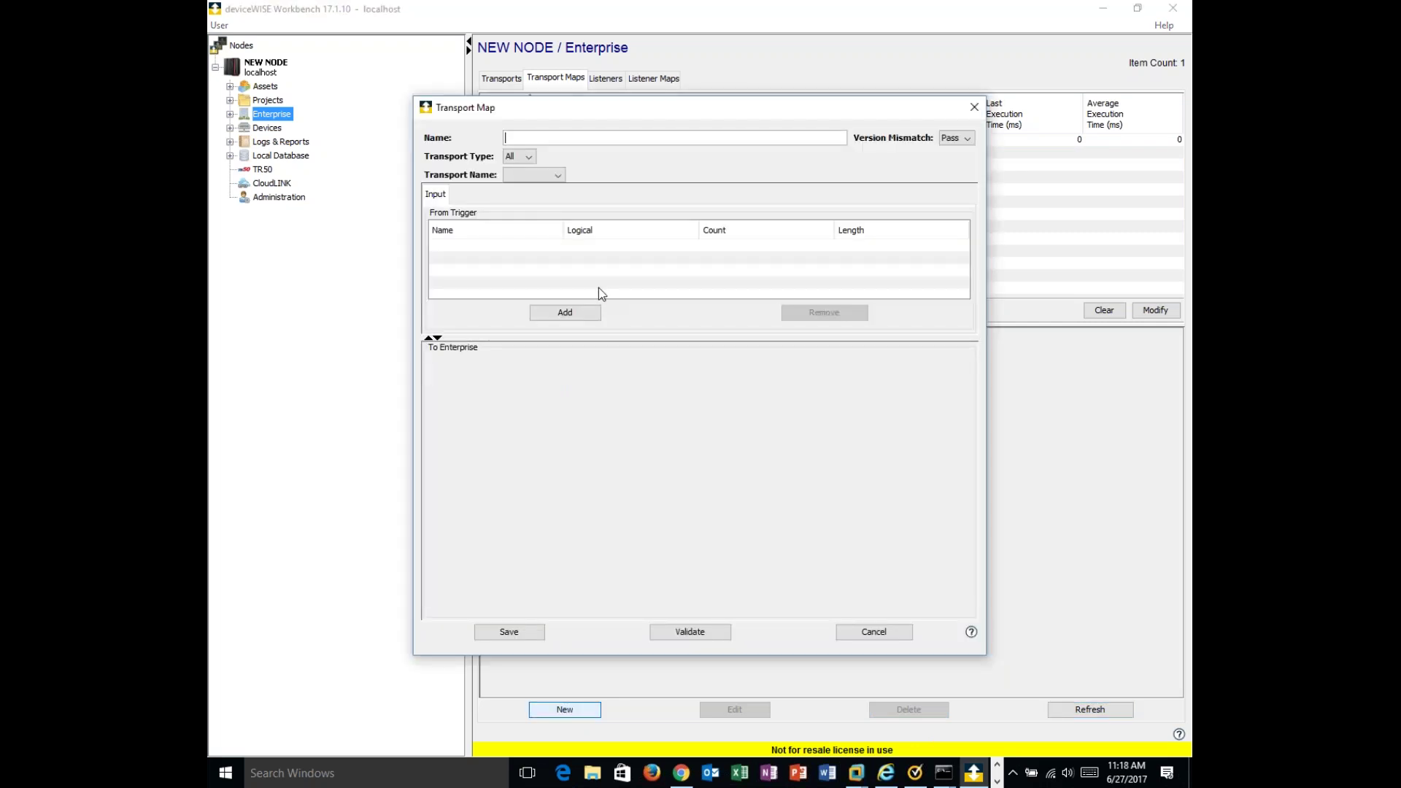
# - Start a new transport map named CREATE_WORK_ORDER and assign the SQLSERVER transport to it
pyautogui.write('CREATE_WORK')
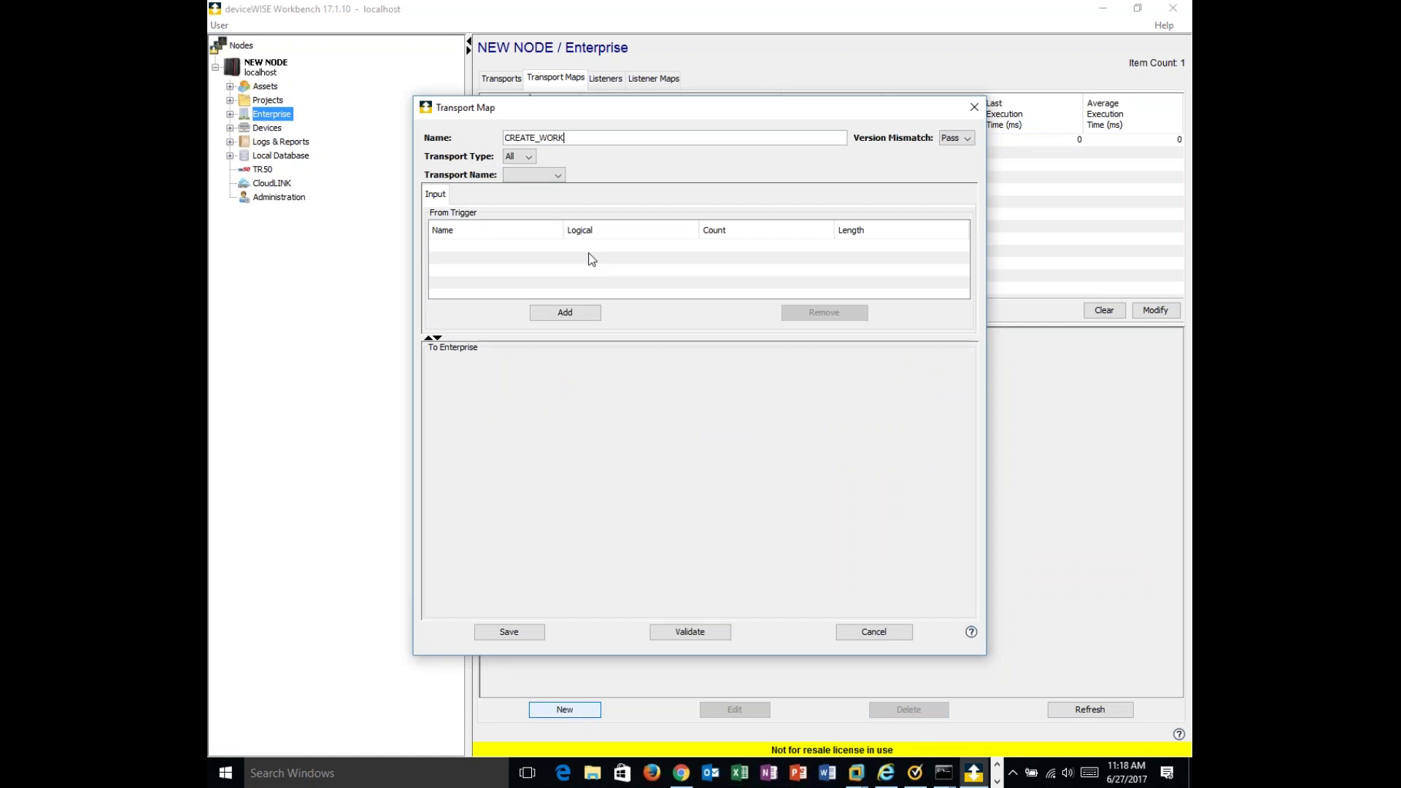
pyautogui.write('_ORDER')
pyautogui.click(557, 174)
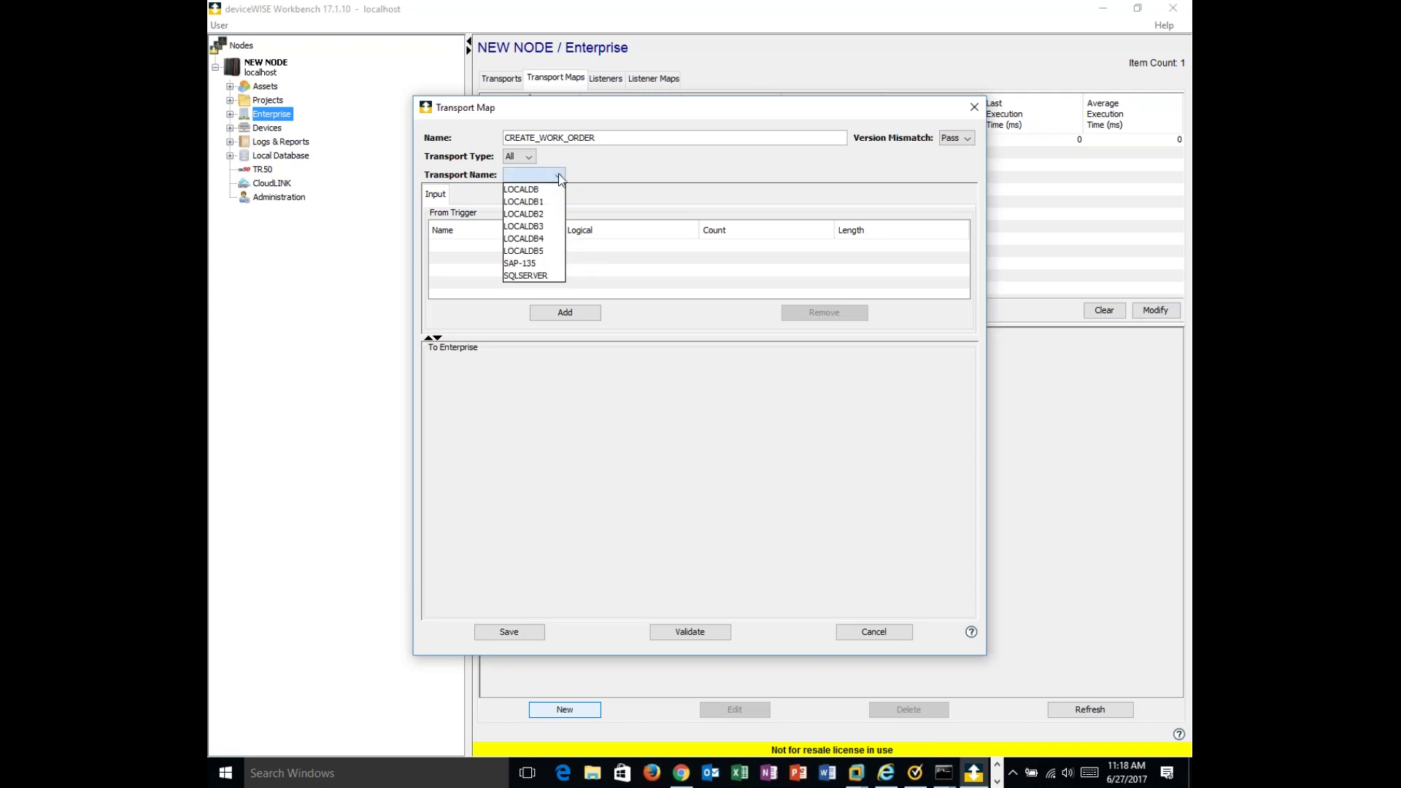
pyautogui.click(553, 278)
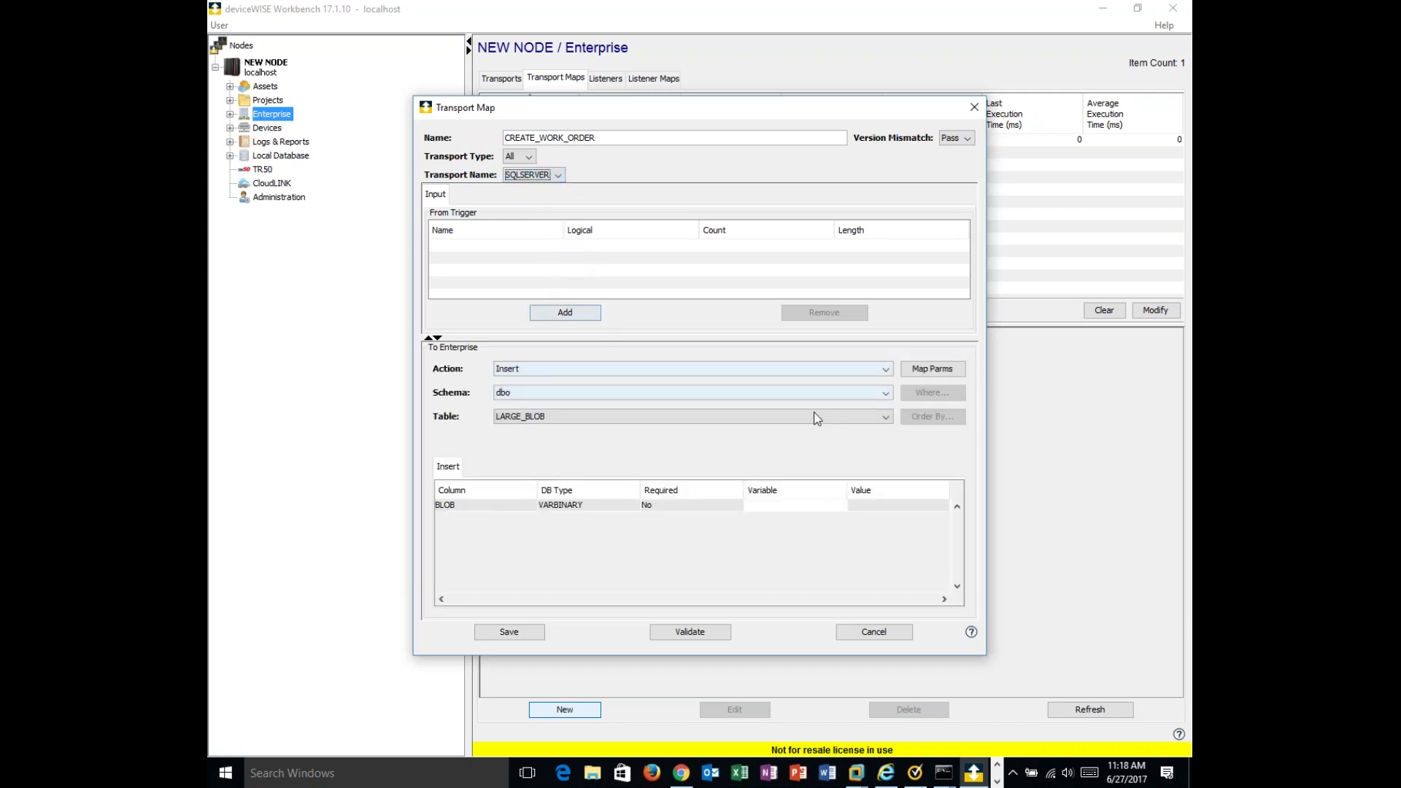
# - Target the WORK_ORDER table for the insert, generate variables mapped to all its columns and save the transport map
pyautogui.click(889, 415)
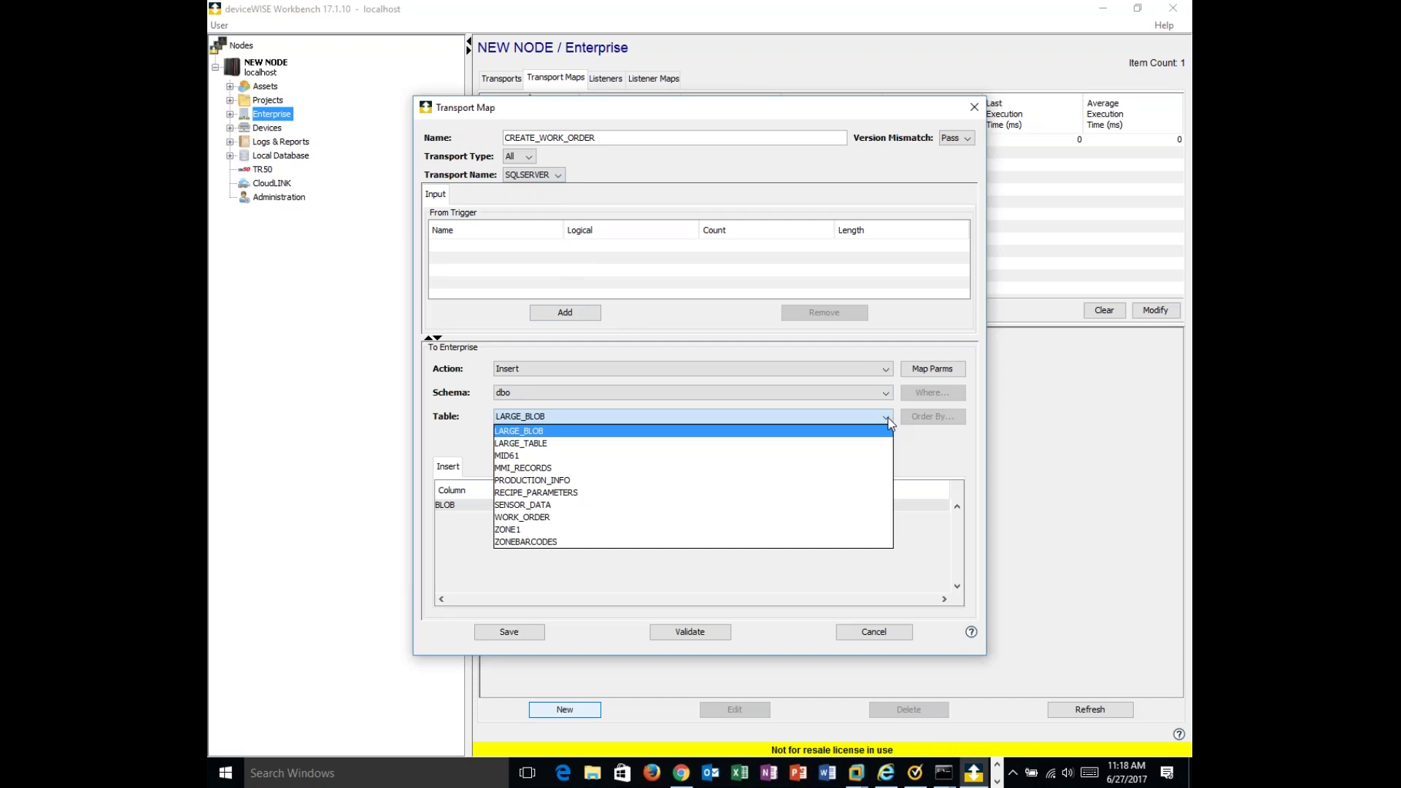
pyautogui.click(811, 515)
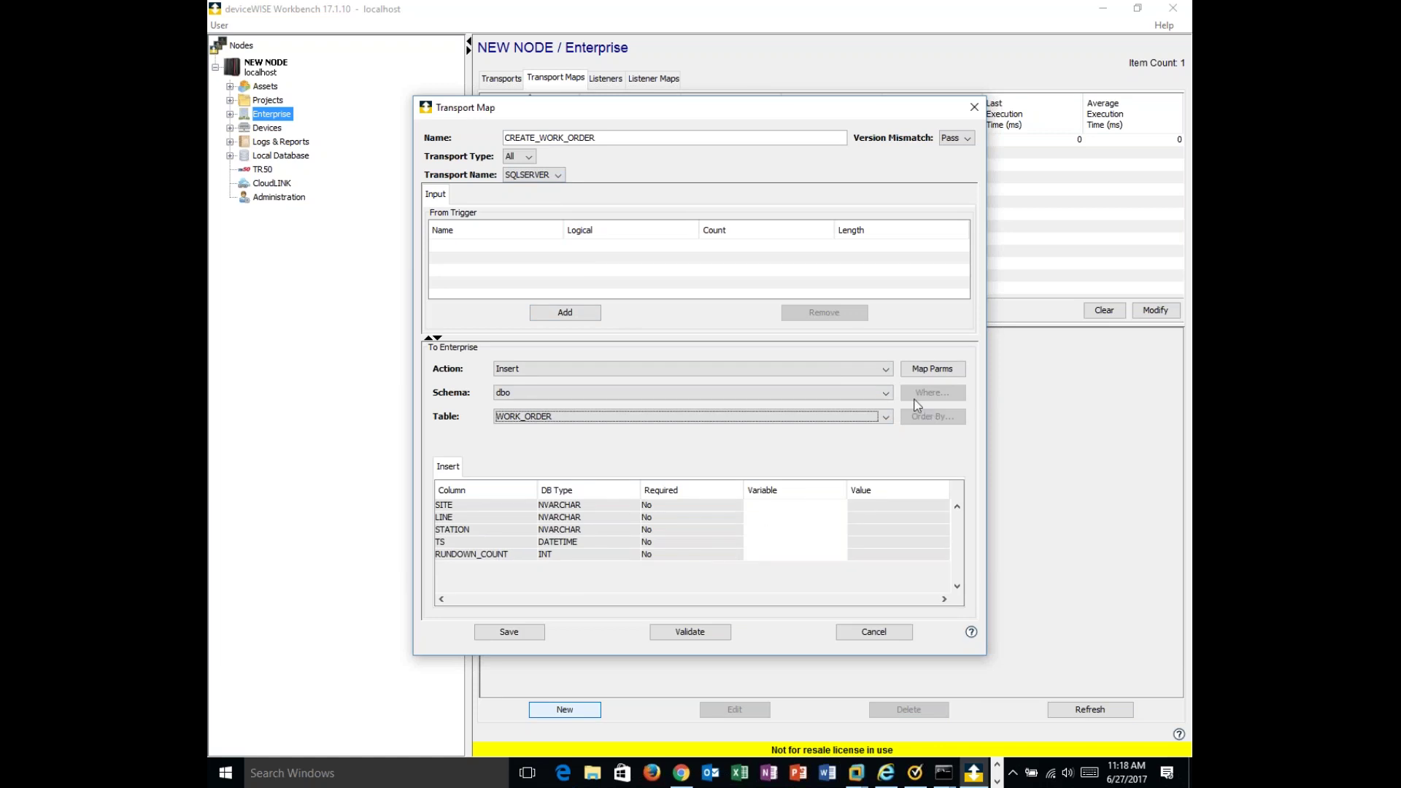
pyautogui.click(917, 369)
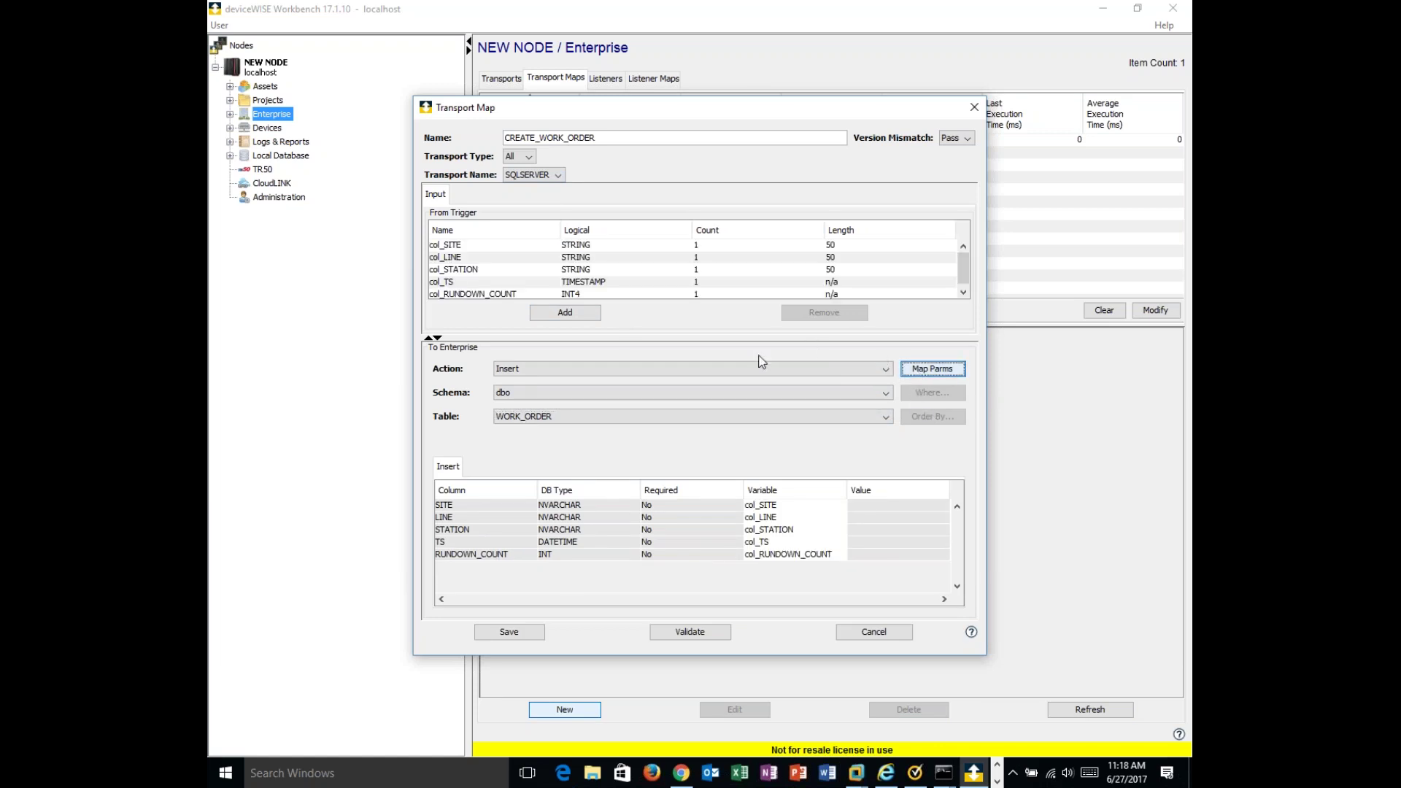
pyautogui.moveTo(739, 339); pyautogui.dragTo(753, 373)
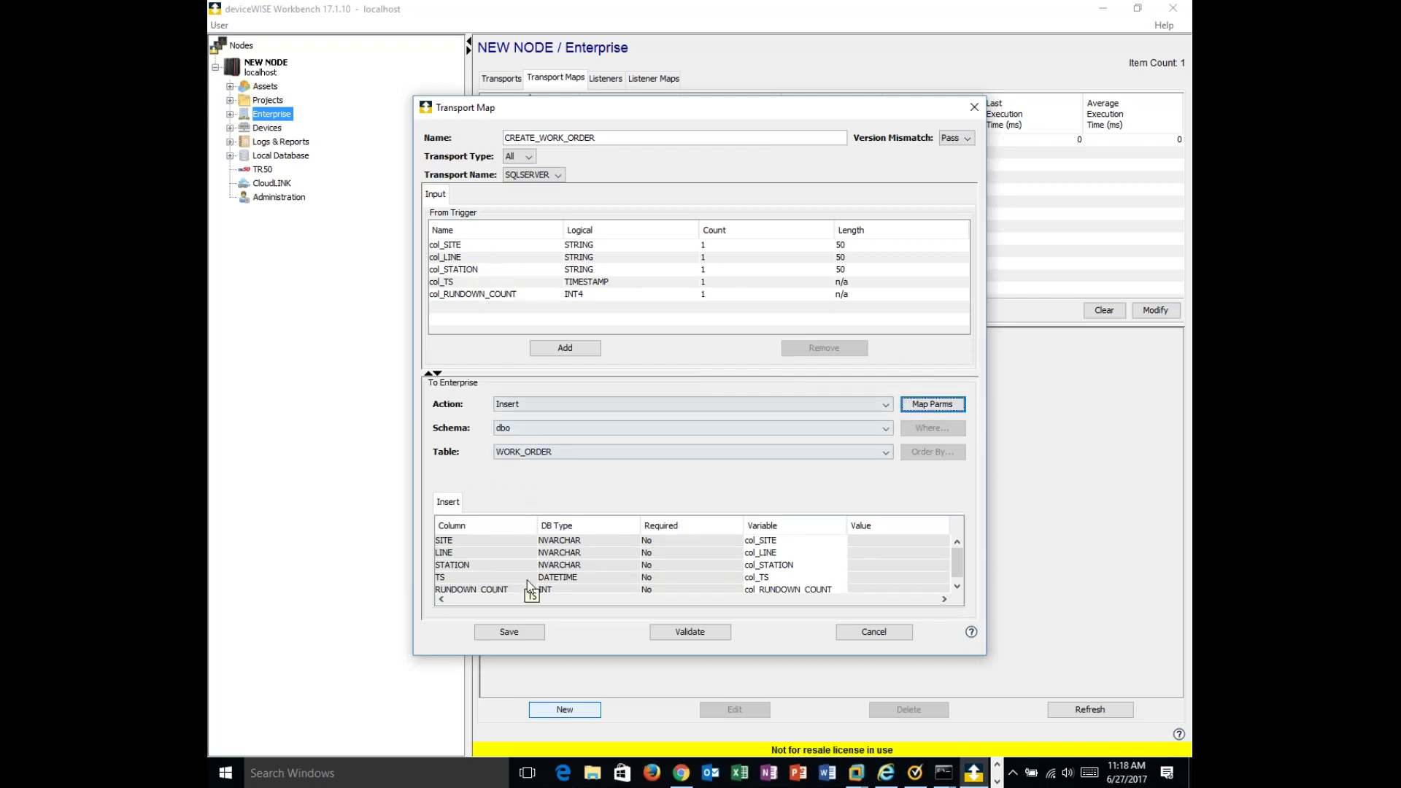
pyautogui.click(515, 630)
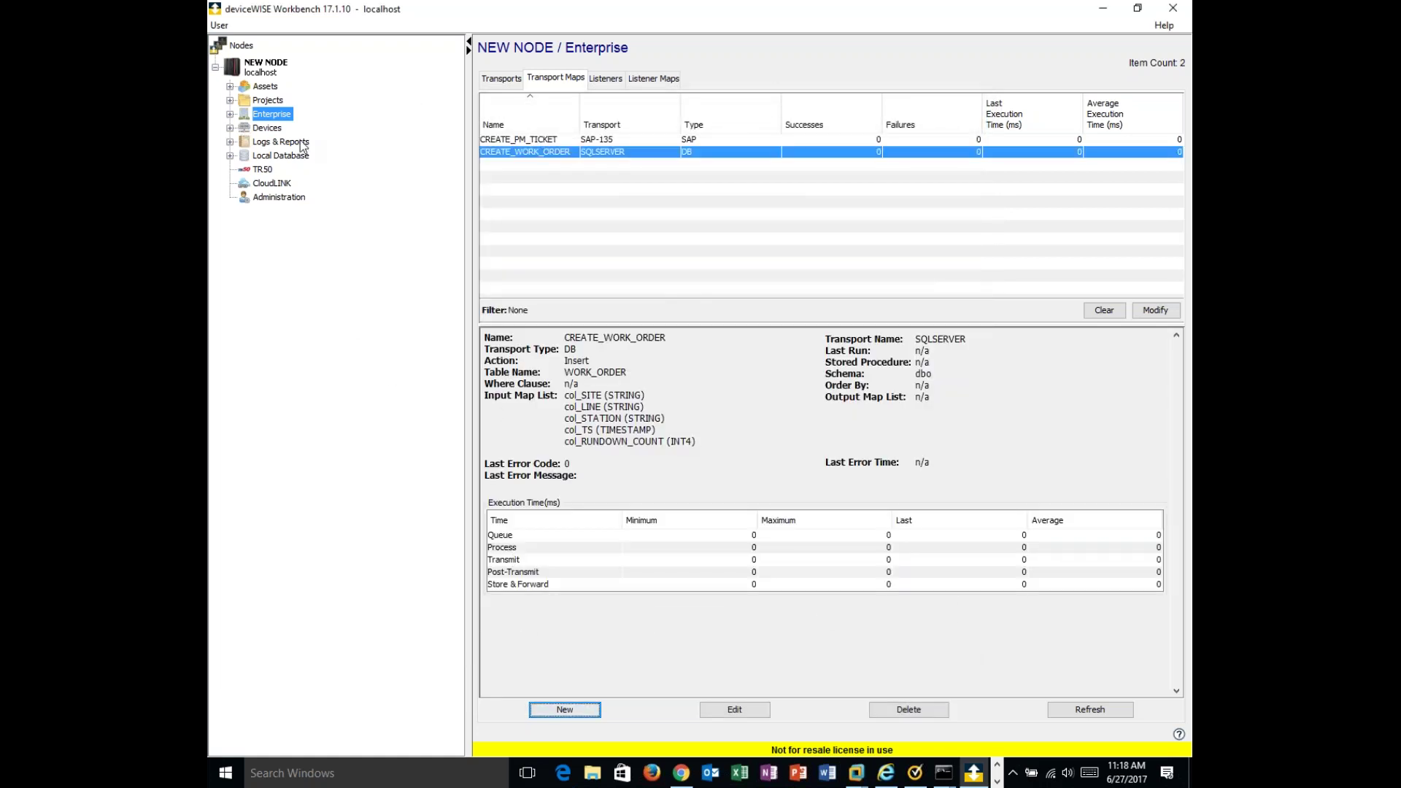
# - Delete the CREATE_PM_TICKET transport map
pyautogui.click(510, 81)
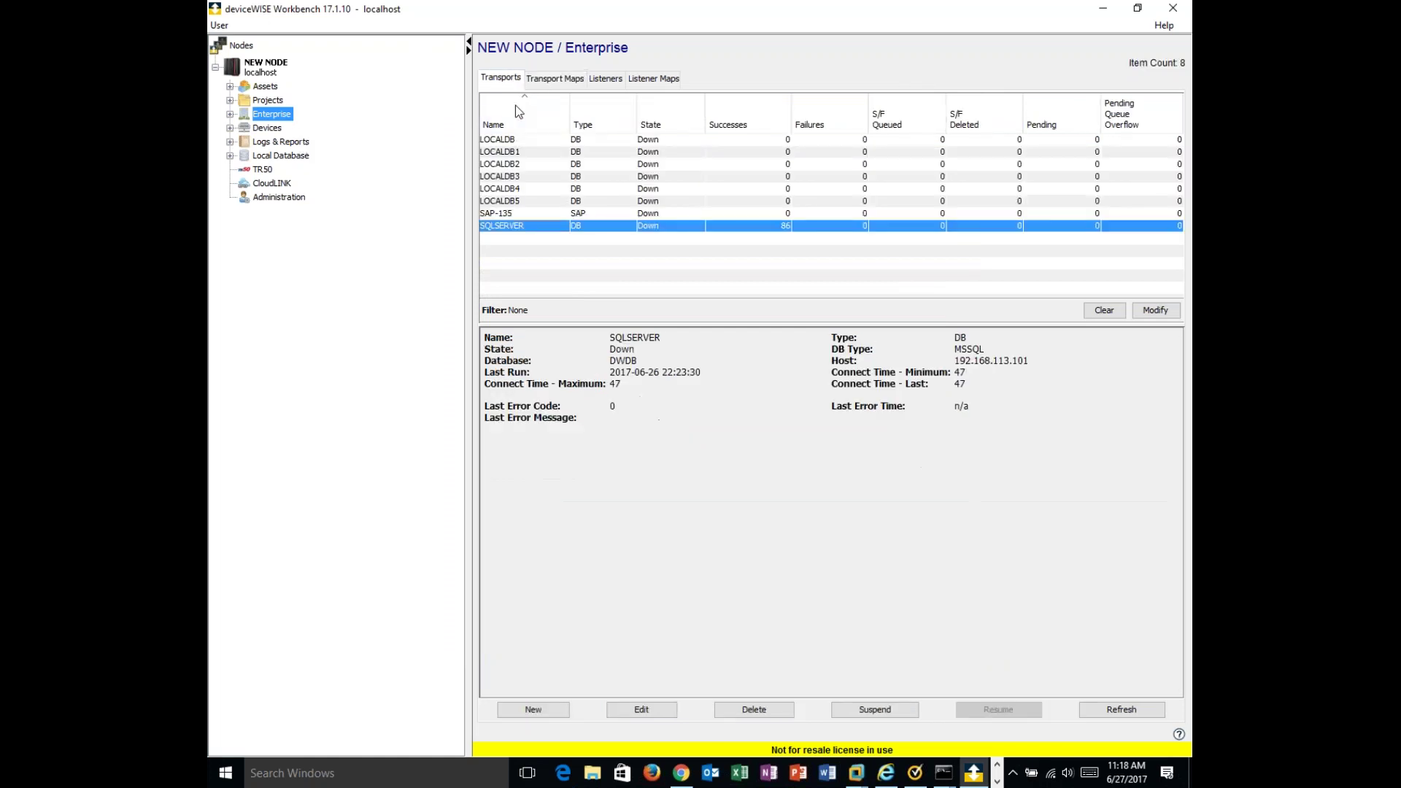
pyautogui.click(558, 80)
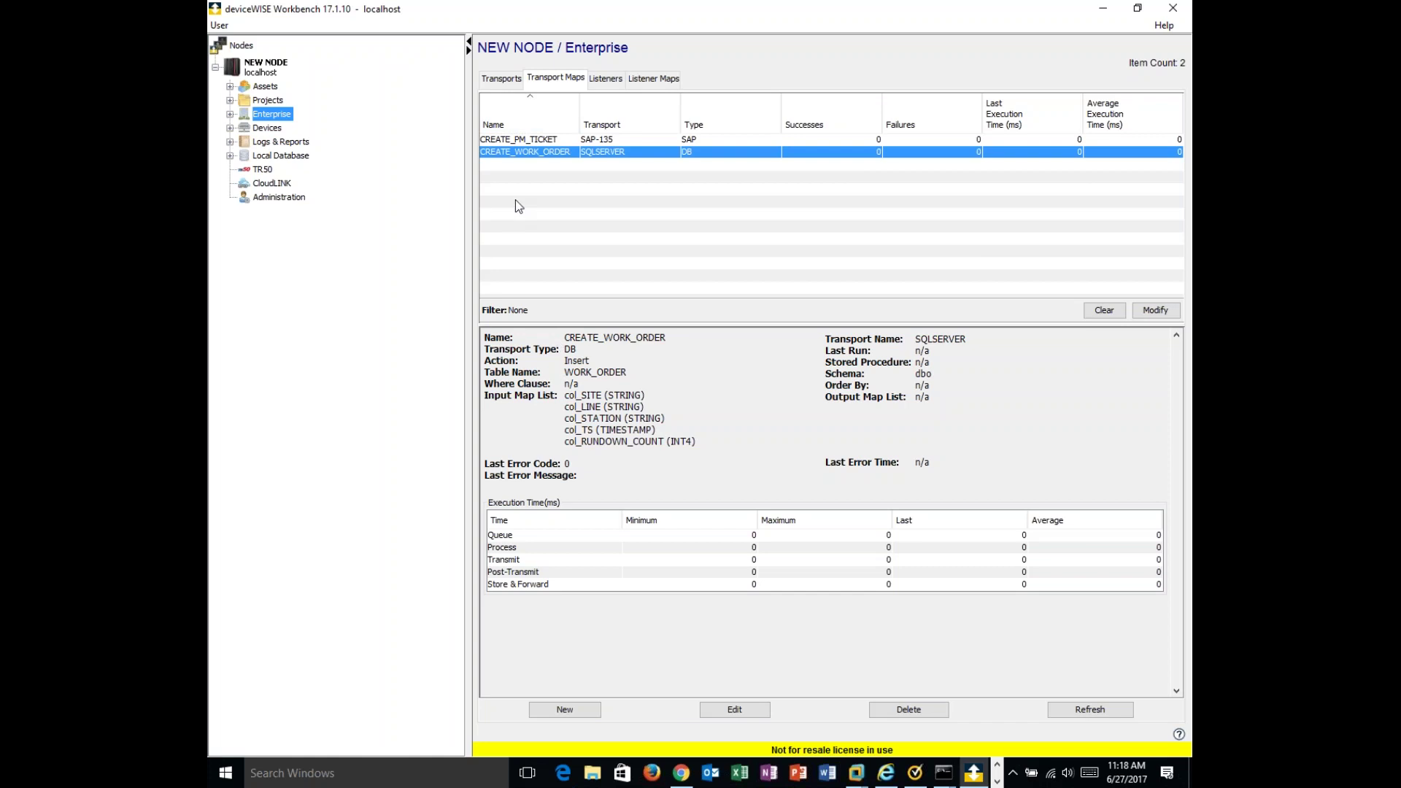
pyautogui.click(526, 139)
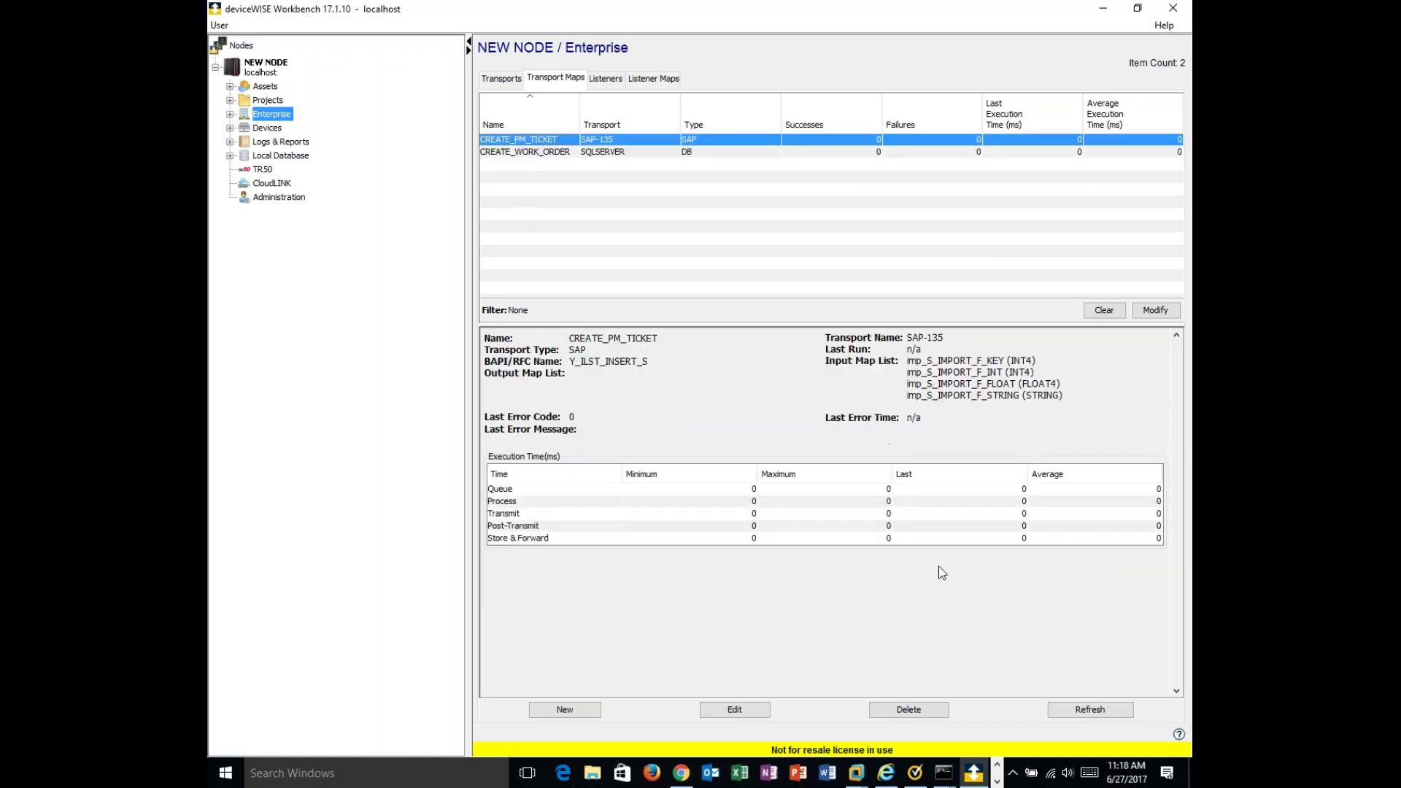
pyautogui.click(908, 709)
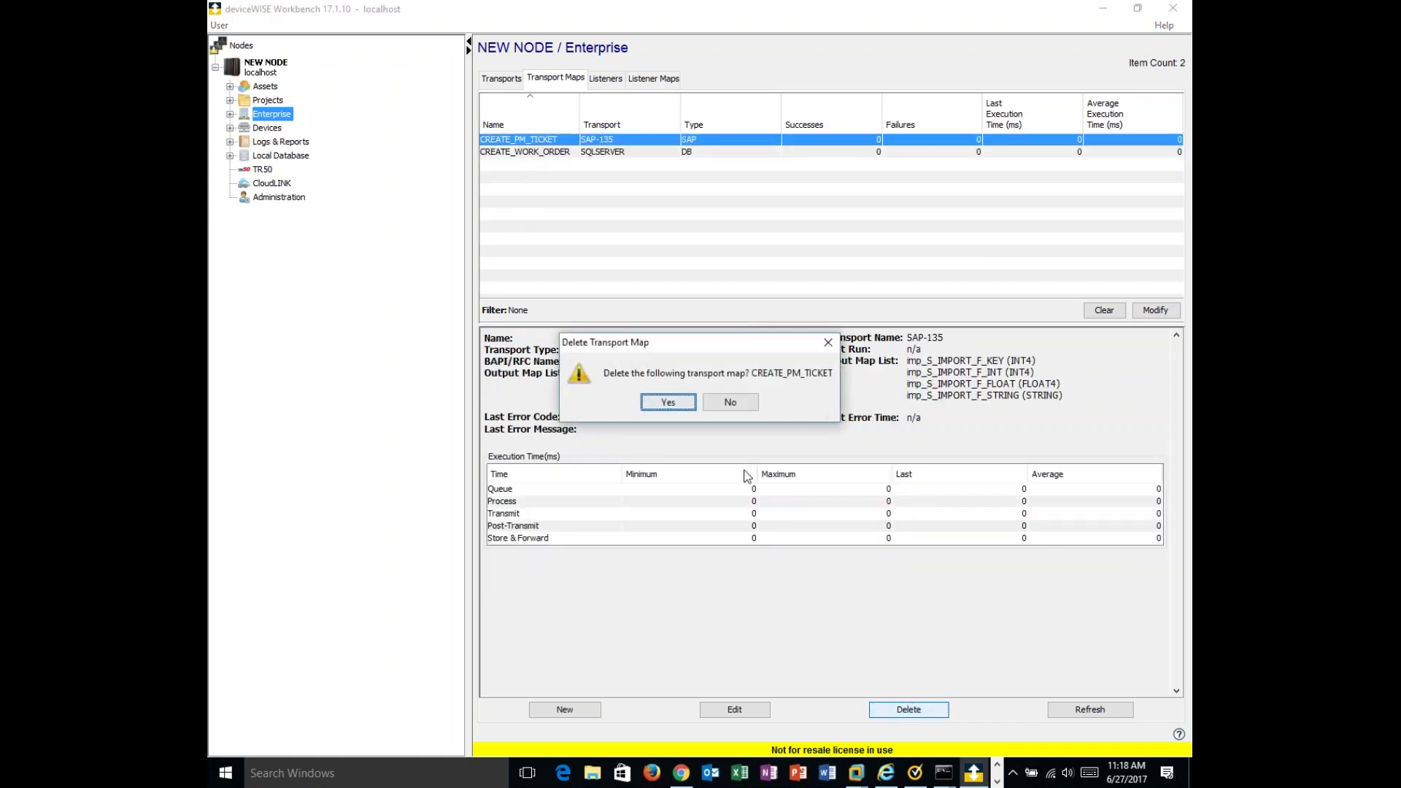
pyautogui.click(668, 402)
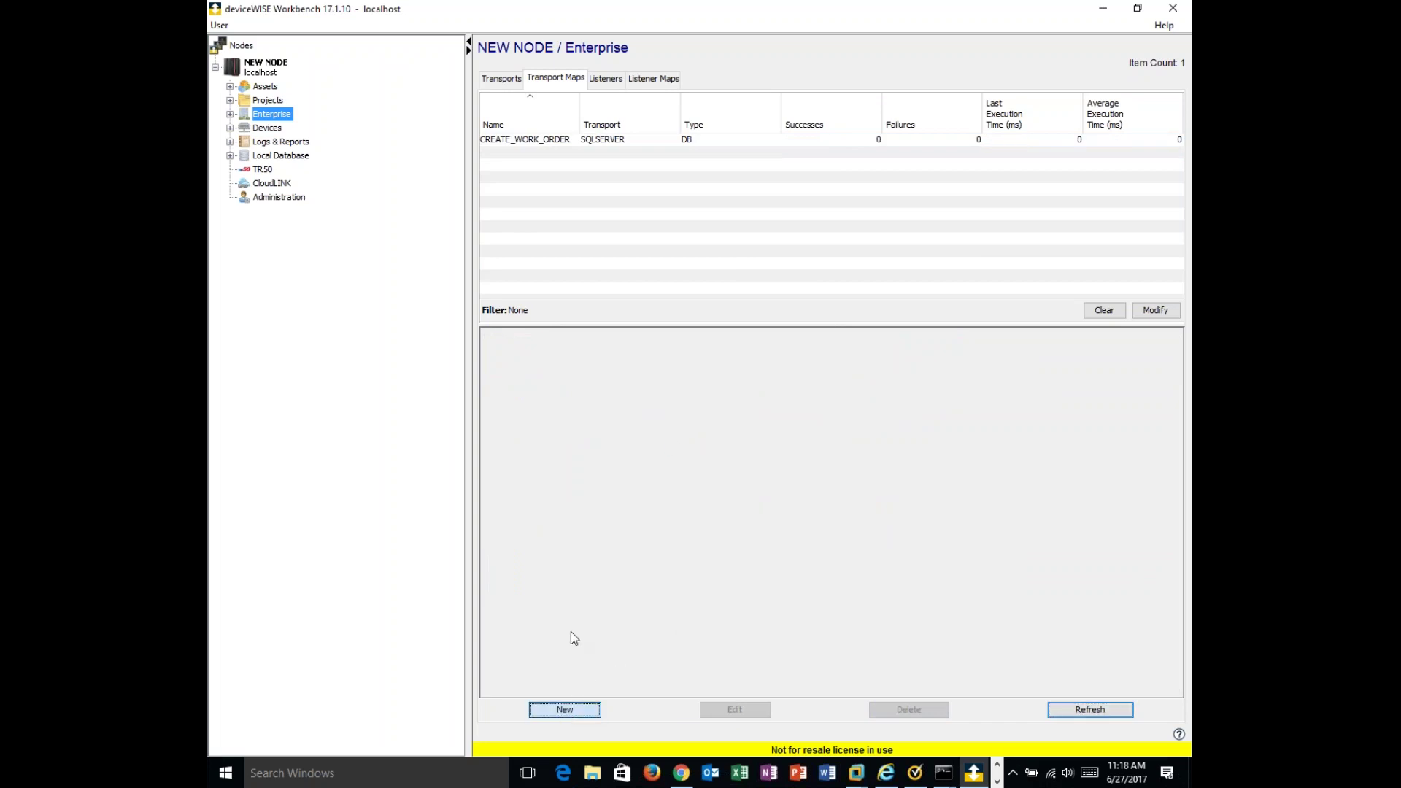
# - Start a new transport map named CREATE_SAP_WORK_ORDER and assign the SAP-135 transport to it
pyautogui.write('CREATE')
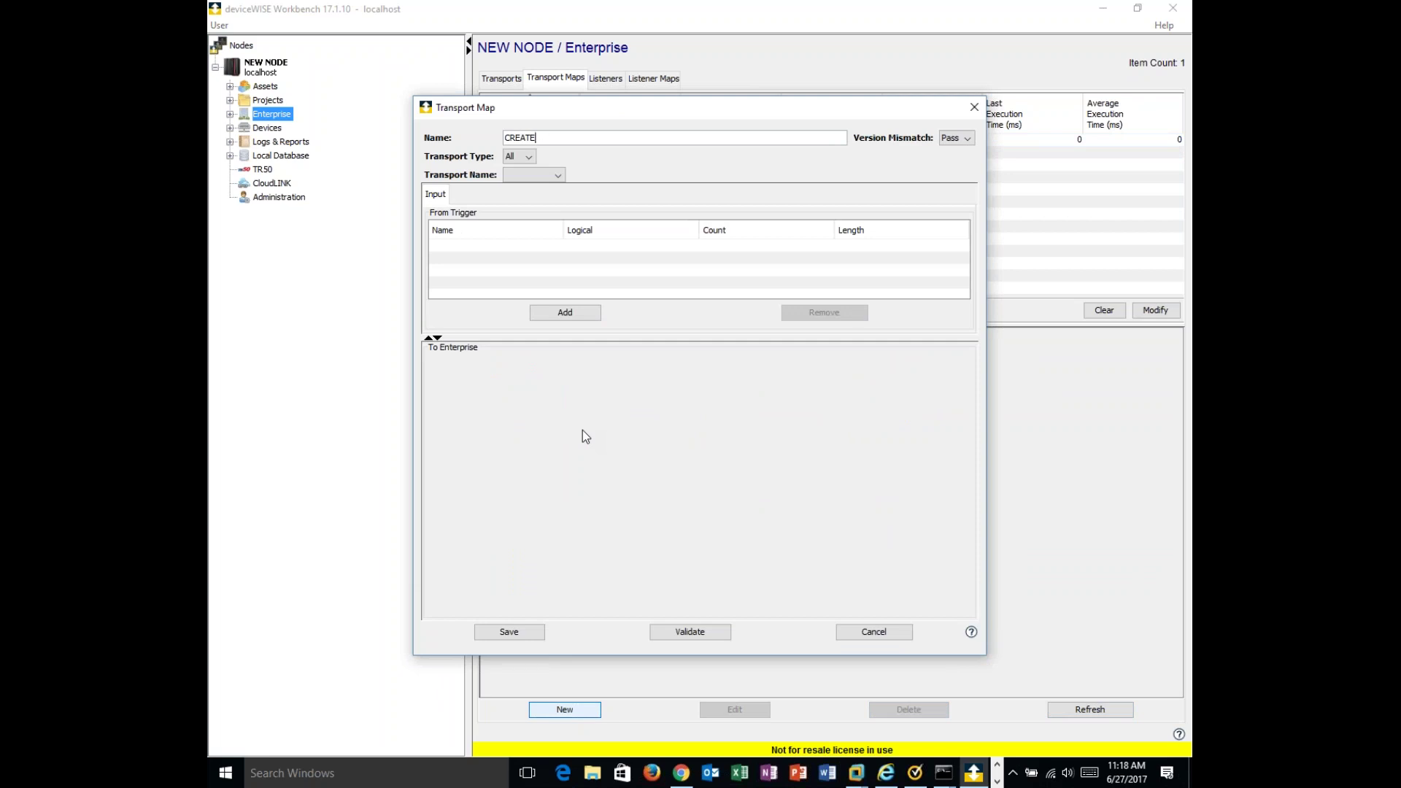
pyautogui.write('_SAP')
pyautogui.write('PM_')
pyautogui.press('BackSpace')
pyautogui.write('P')
pyautogui.press('BackSpace')
pyautogui.write('P_WORK_OR')
pyautogui.press('BackSpace')
pyautogui.press('BackSpace')
pyautogui.write('ORDER')
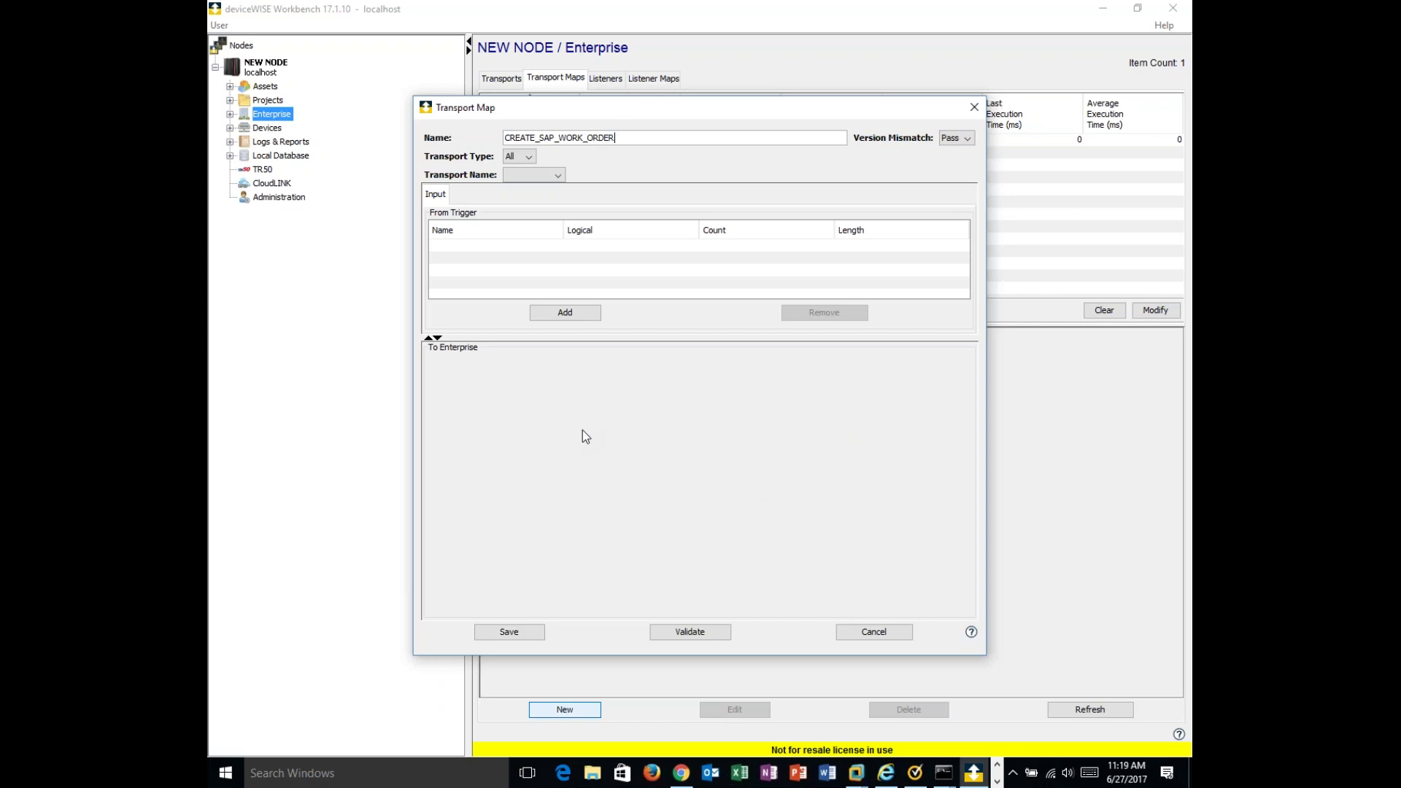
pyautogui.click(558, 176)
pyautogui.click(521, 263)
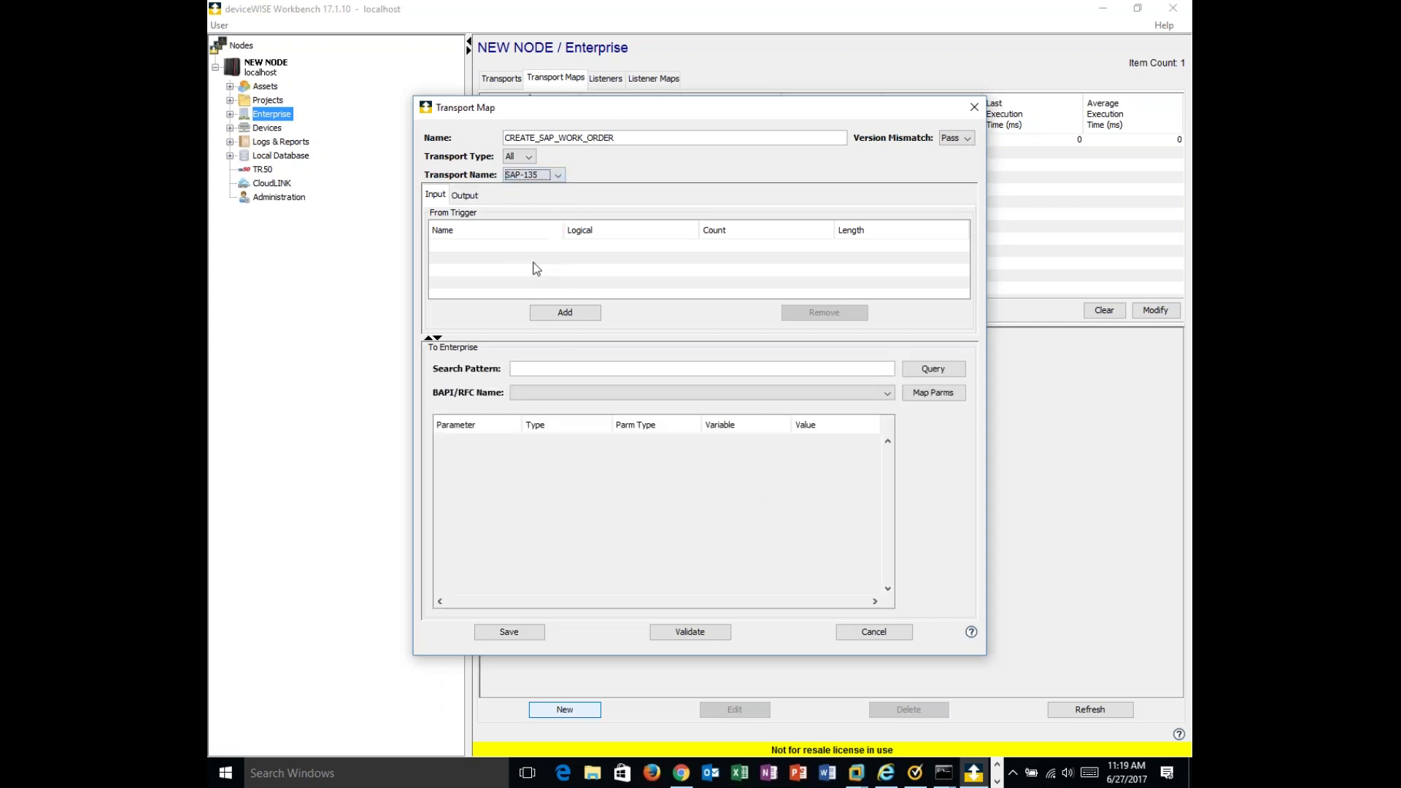
# - Query the SAP BAPI/RFC names using the search pattern Z*
pyautogui.click(539, 368)
pyautogui.write('Z*')
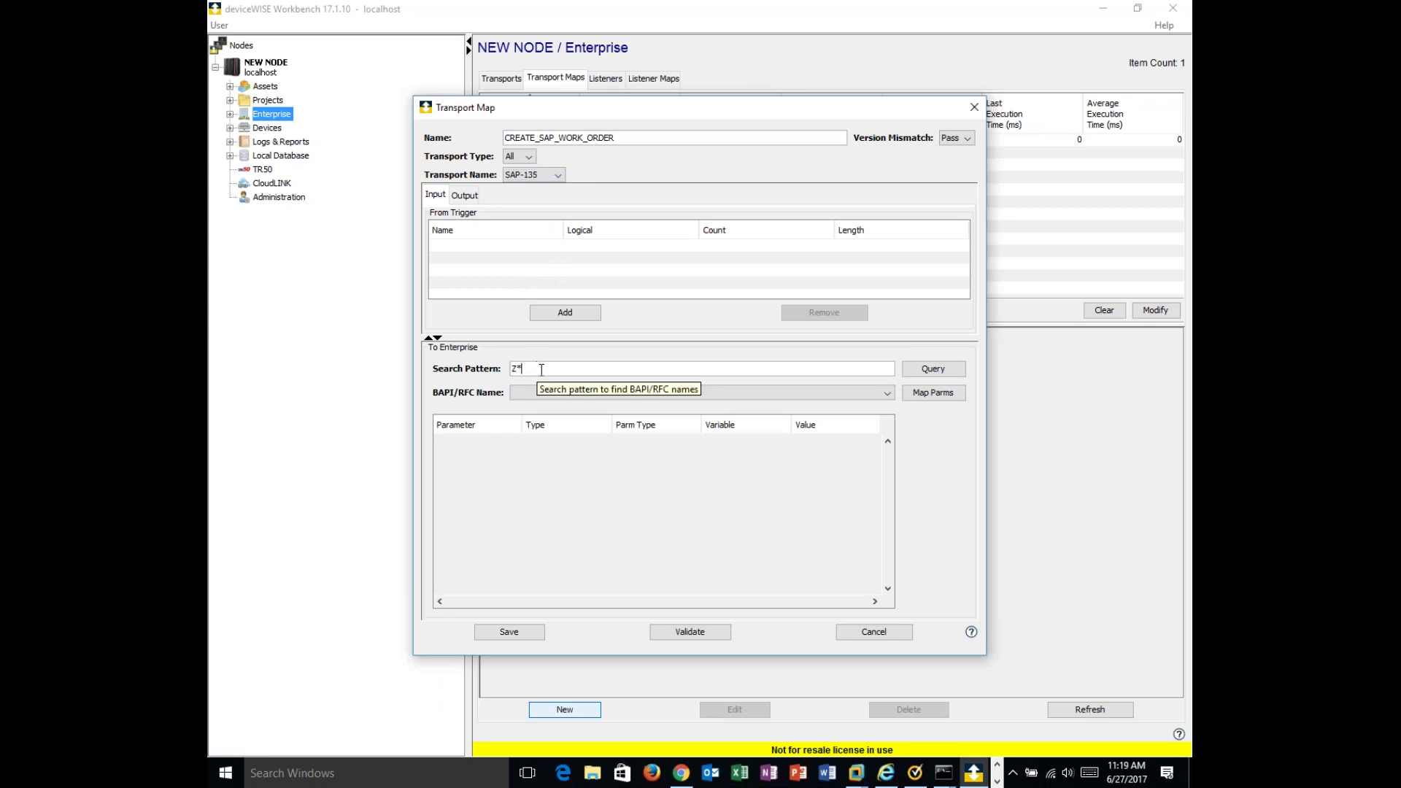
pyautogui.click(921, 370)
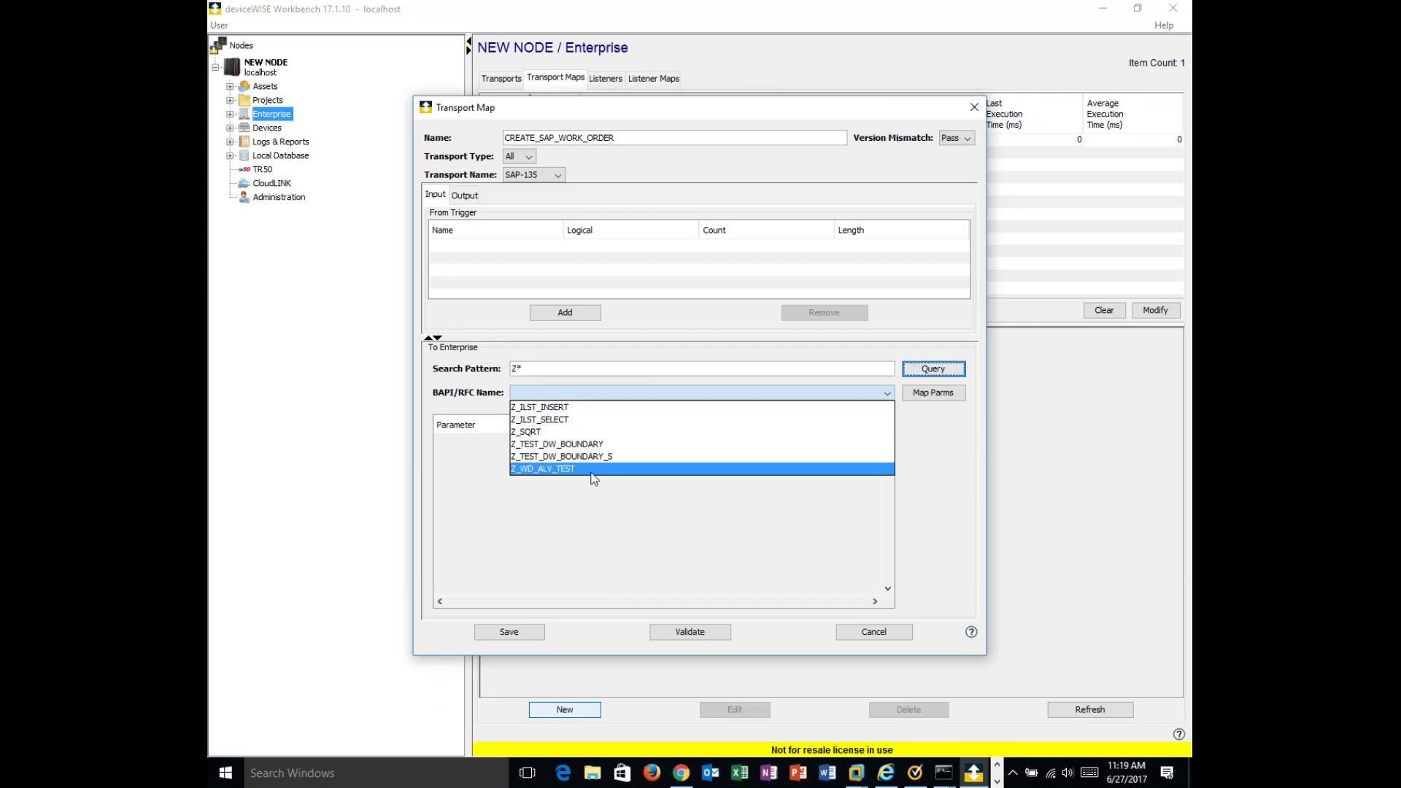
# - Query the BAPI/RFC names with the pattern Y*, choose Y_ILST_INSERT_S and save the SAP transport map
pyautogui.click(503, 376)
pyautogui.doubleClick(502, 368)
pyautogui.write('Y')
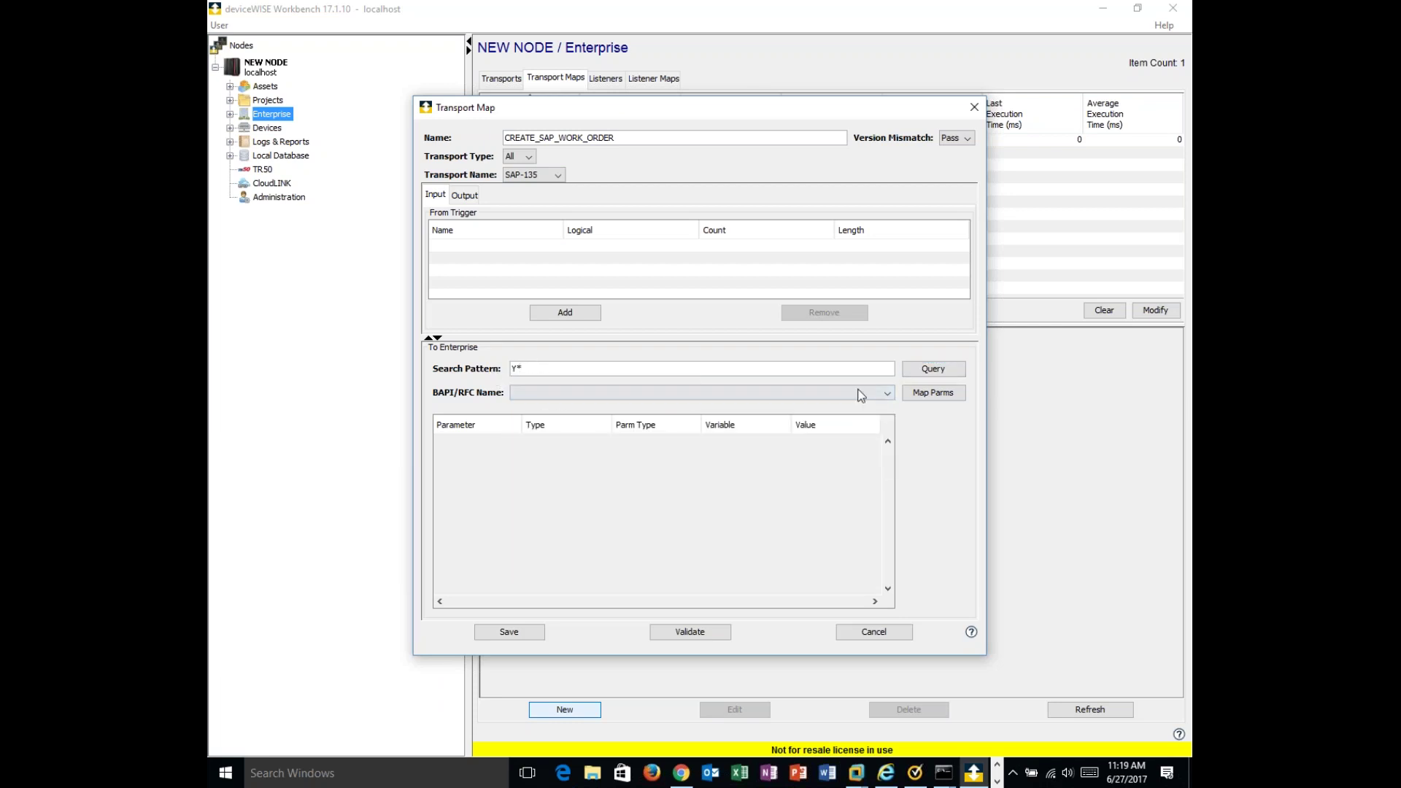
pyautogui.click(933, 368)
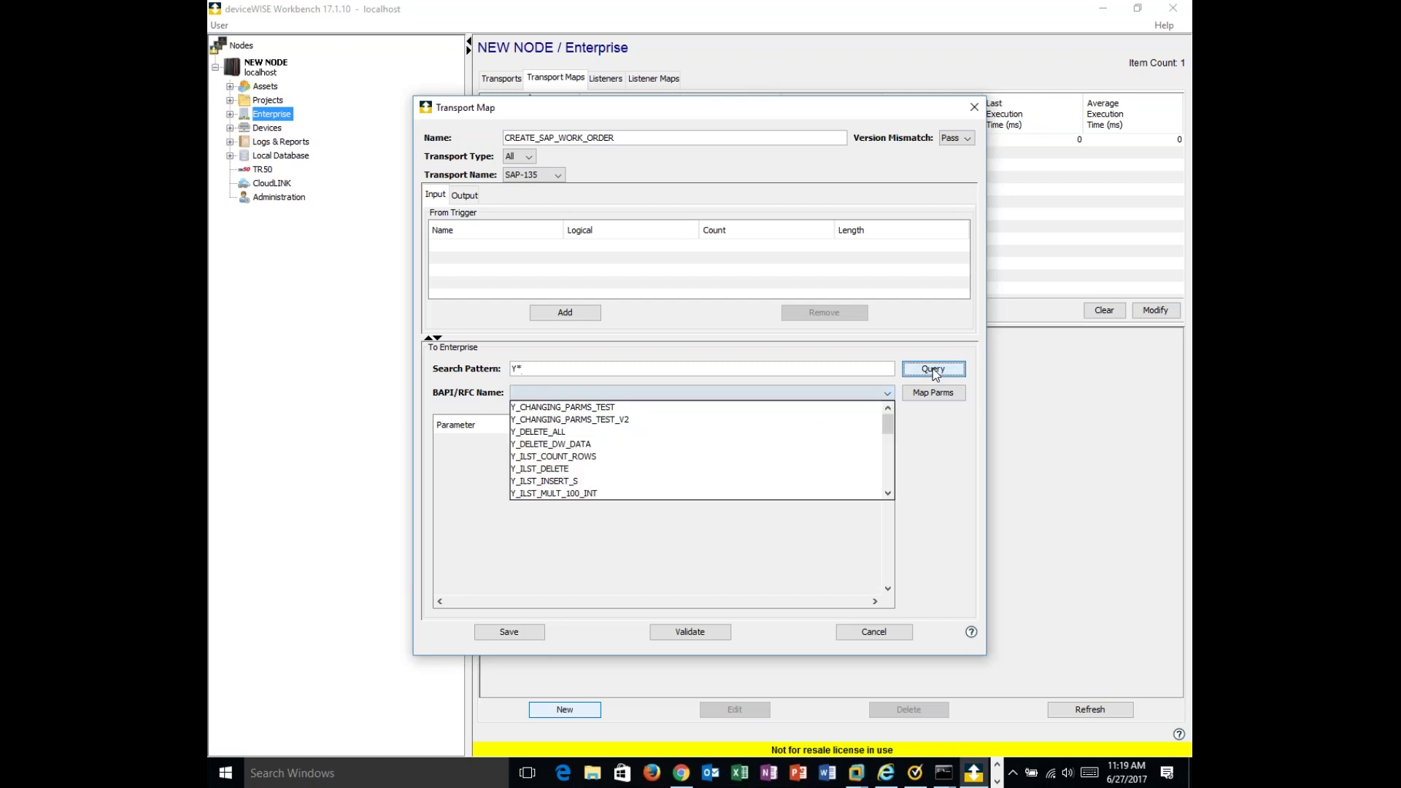
pyautogui.click(577, 482)
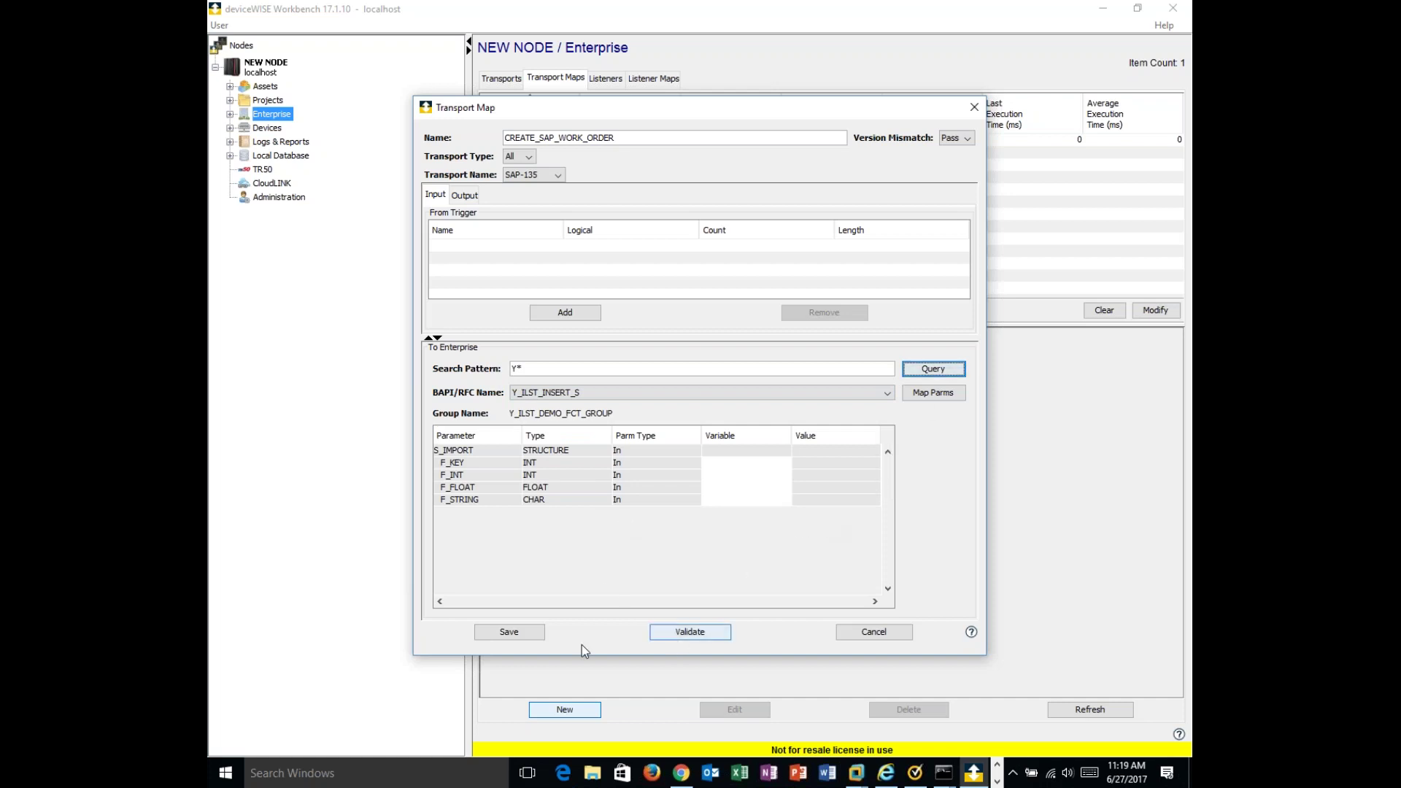
pyautogui.click(531, 633)
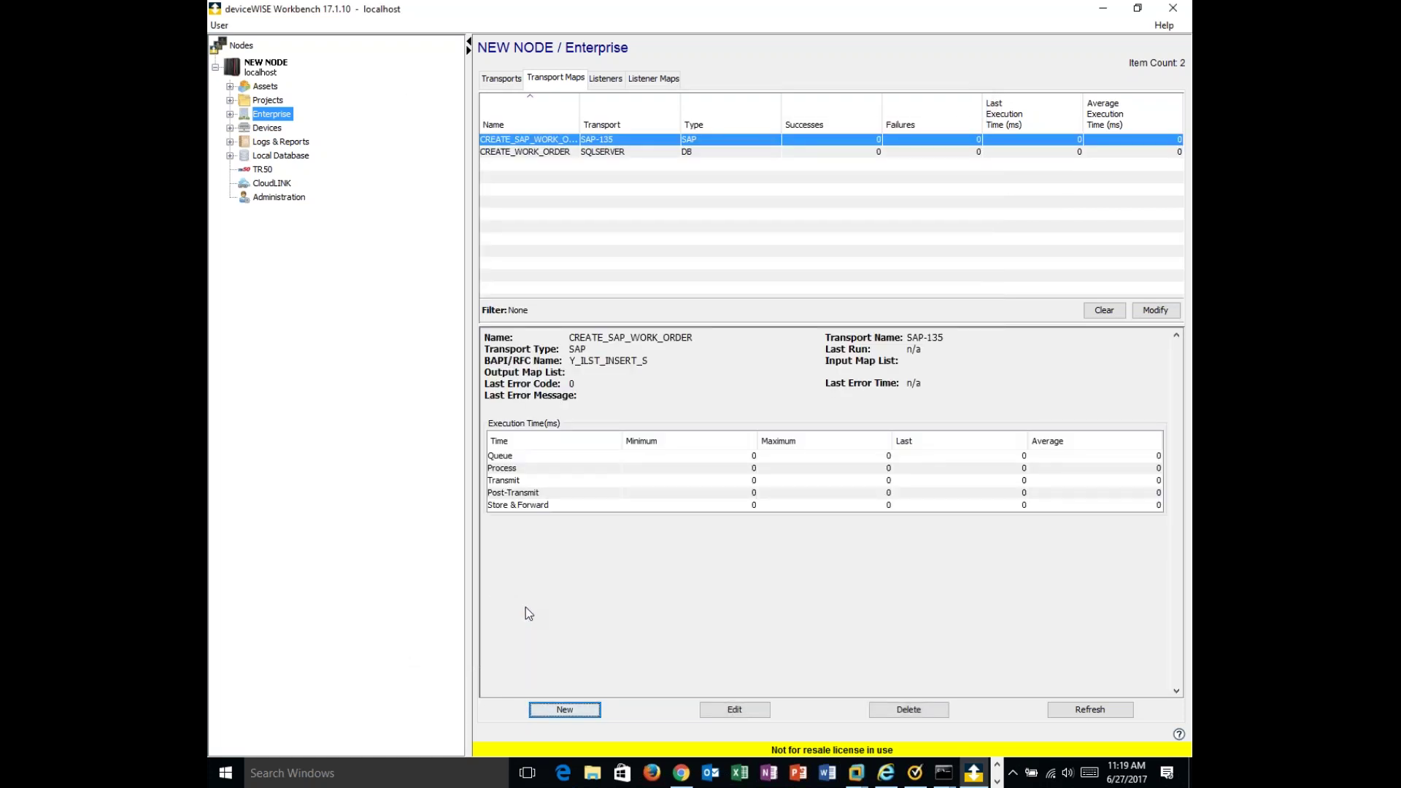
# - Create a project named PM and start it
pyautogui.click(503, 82)
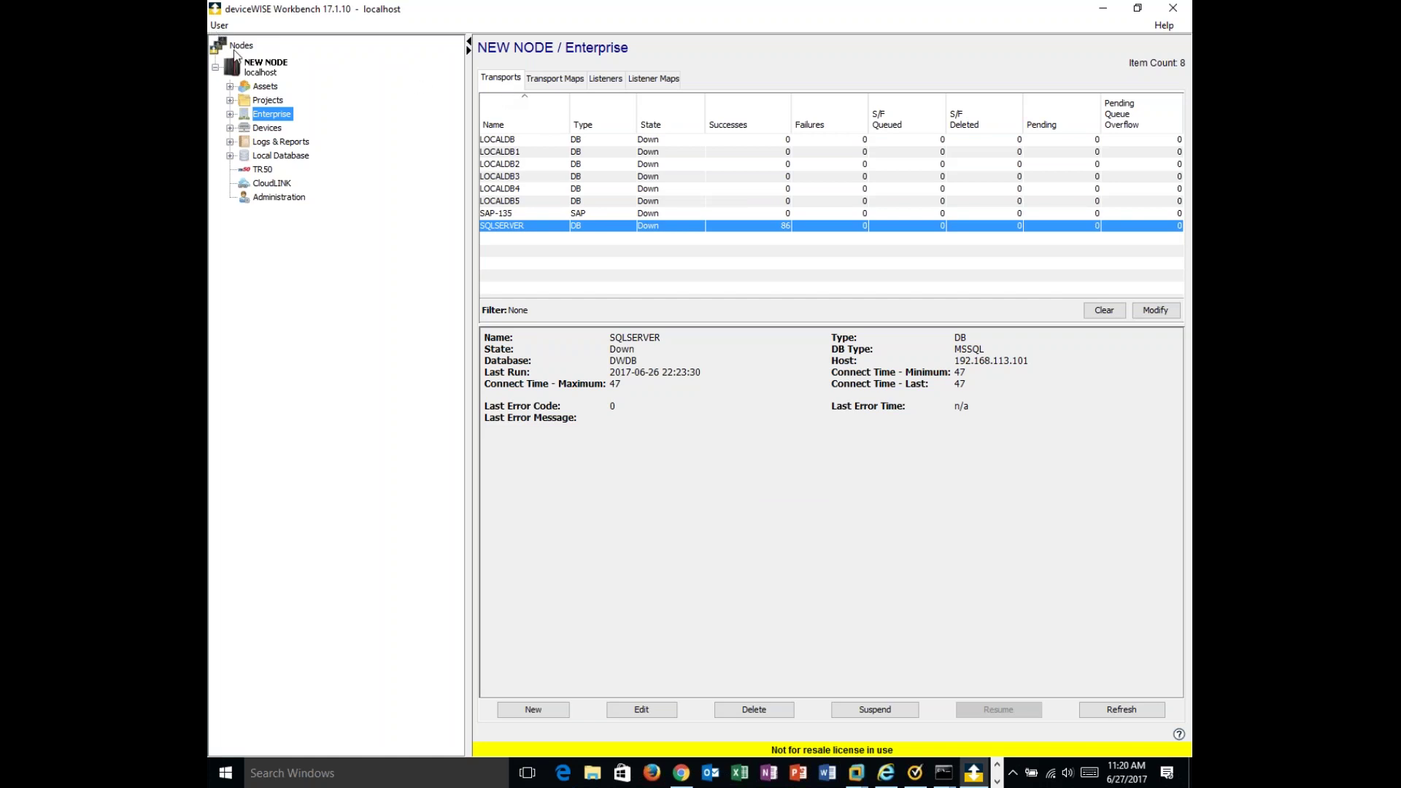
pyautogui.click(268, 101)
pyautogui.click(490, 79)
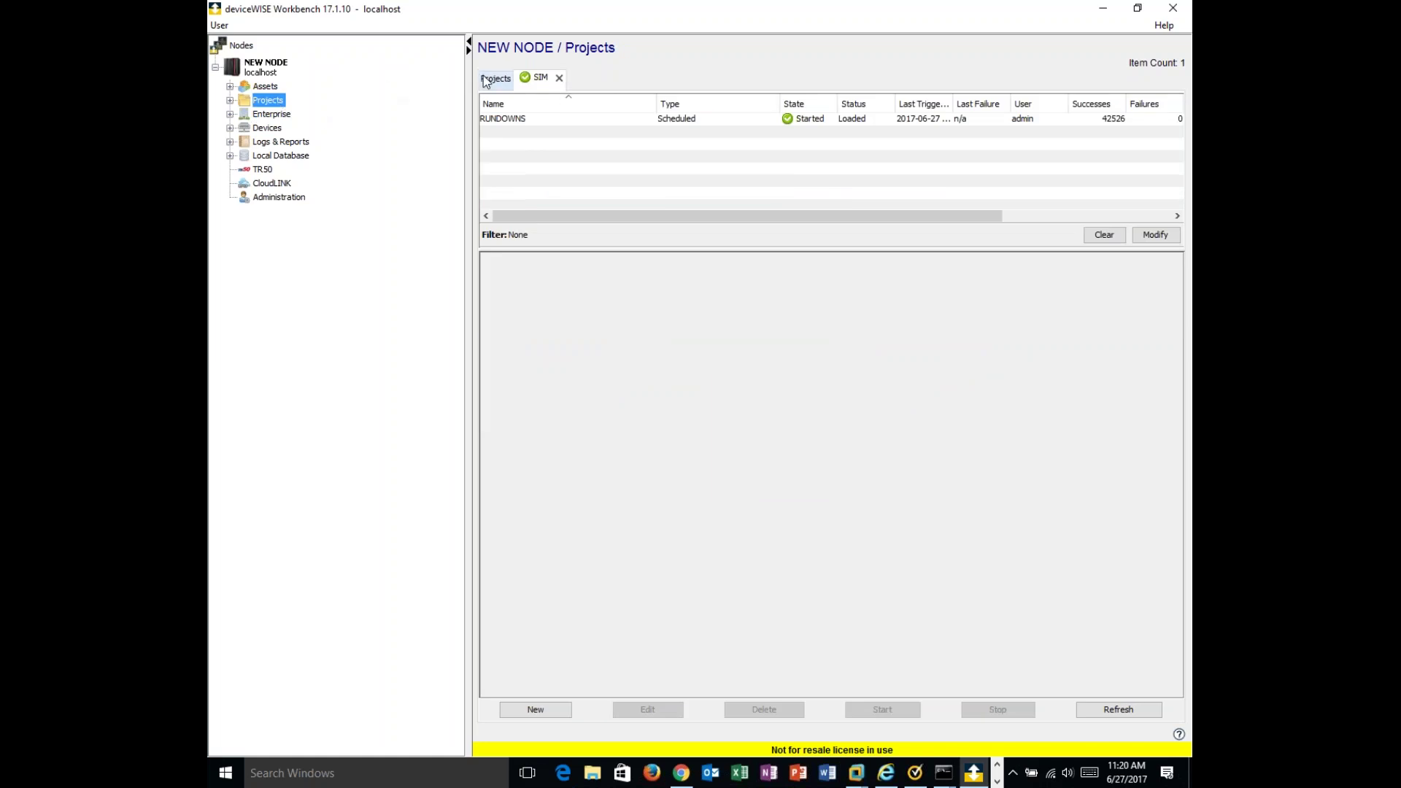
pyautogui.click(554, 714)
pyautogui.write('PM')
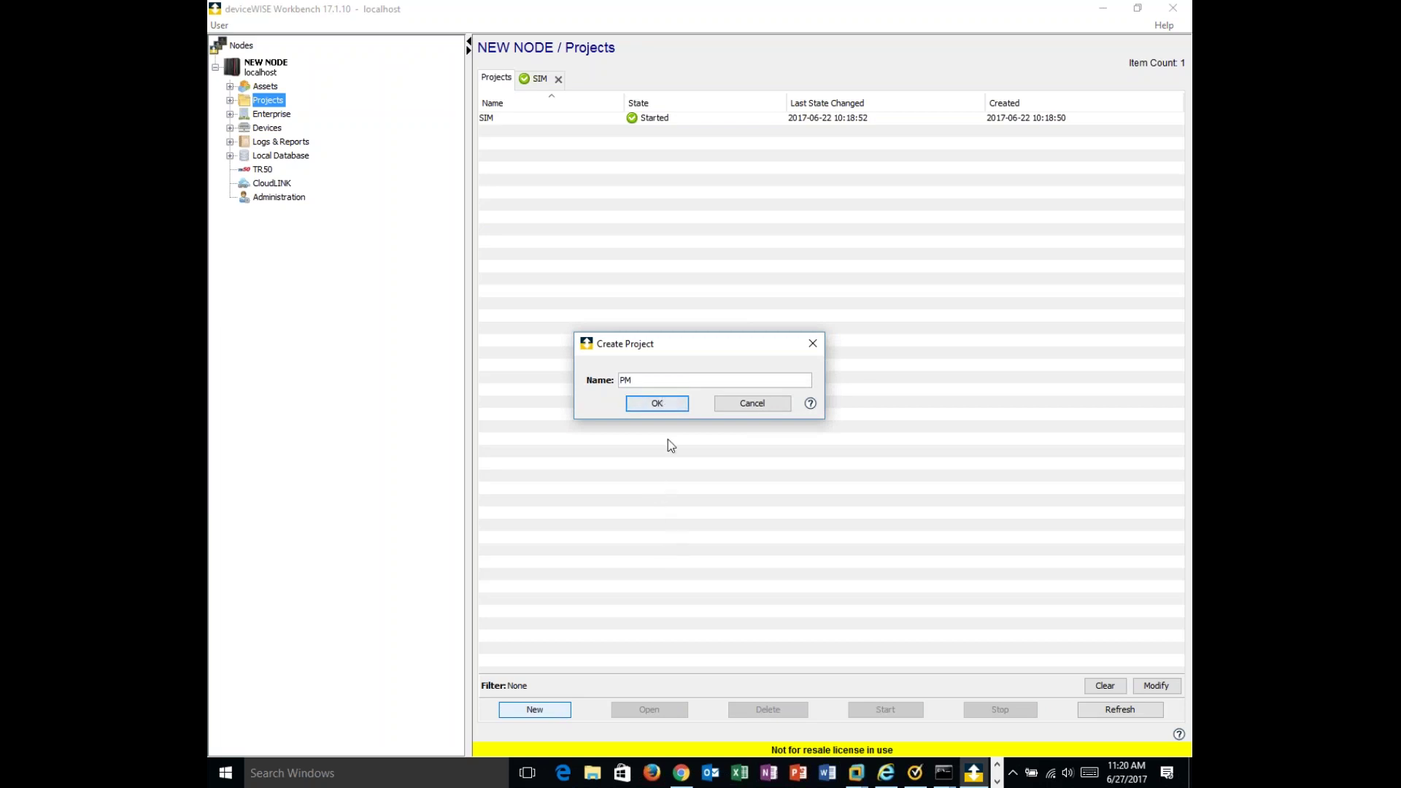
pyautogui.click(674, 403)
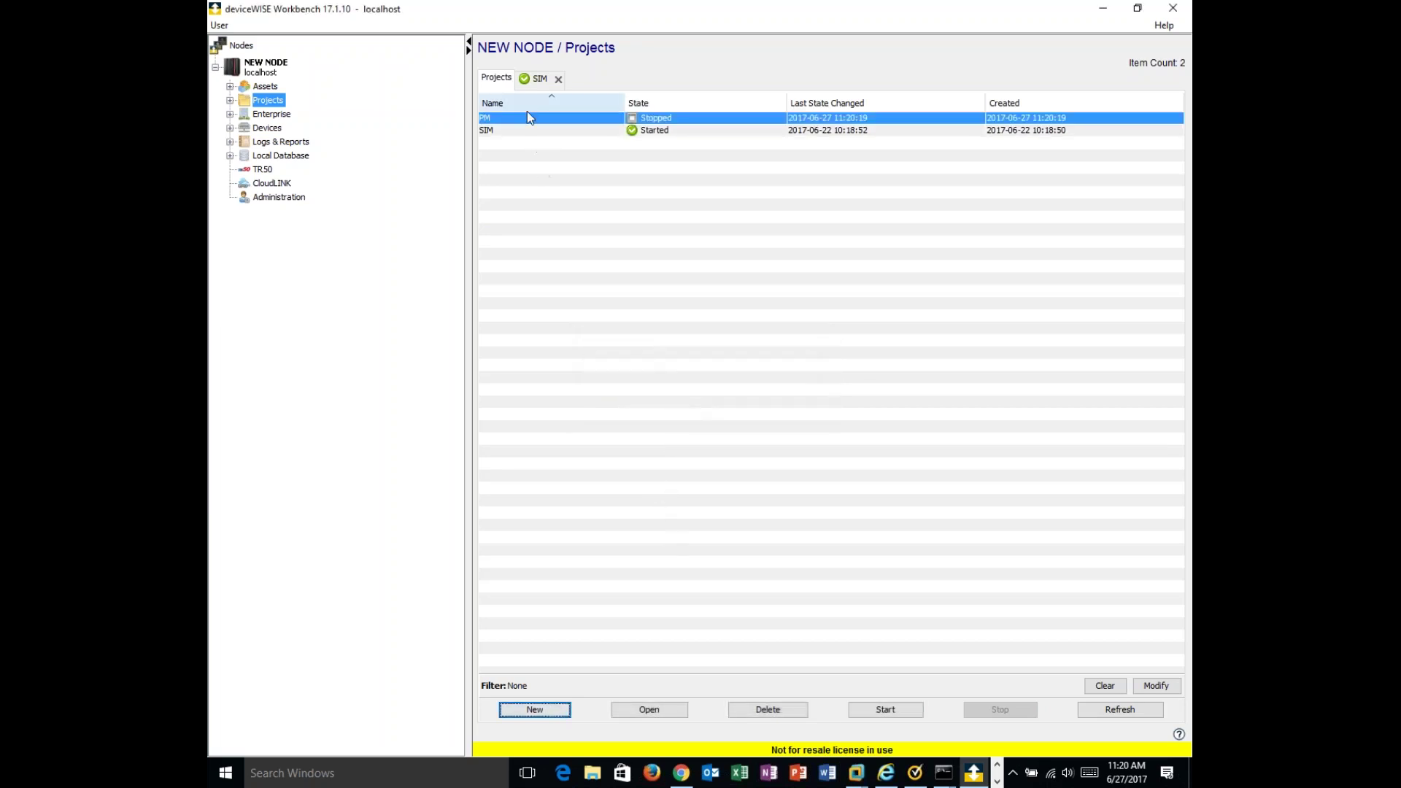
pyautogui.click(884, 709)
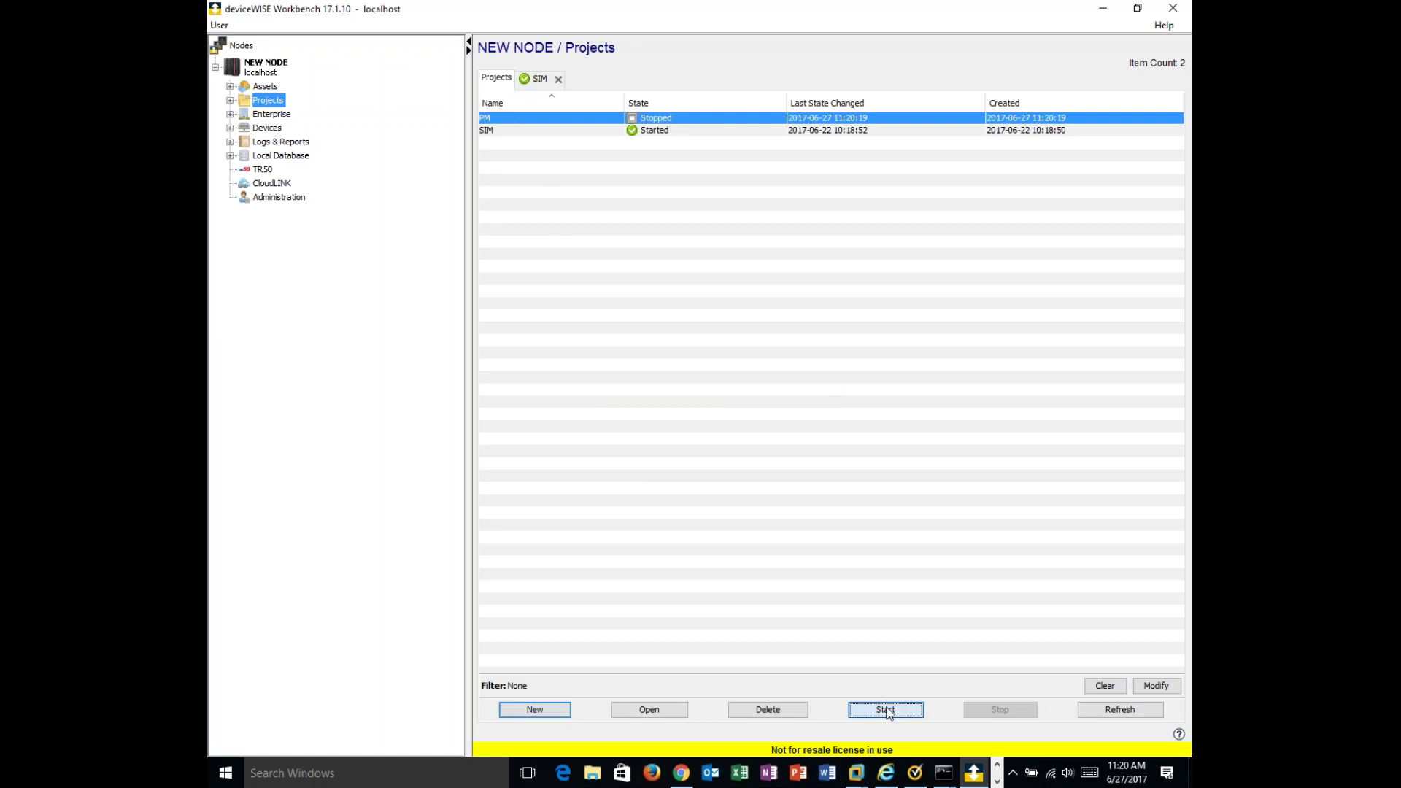
# - Watch the live value of the DCTOOL device's RUNDOWN_CYCLES variable, keeping the watch active
pyautogui.click(275, 130)
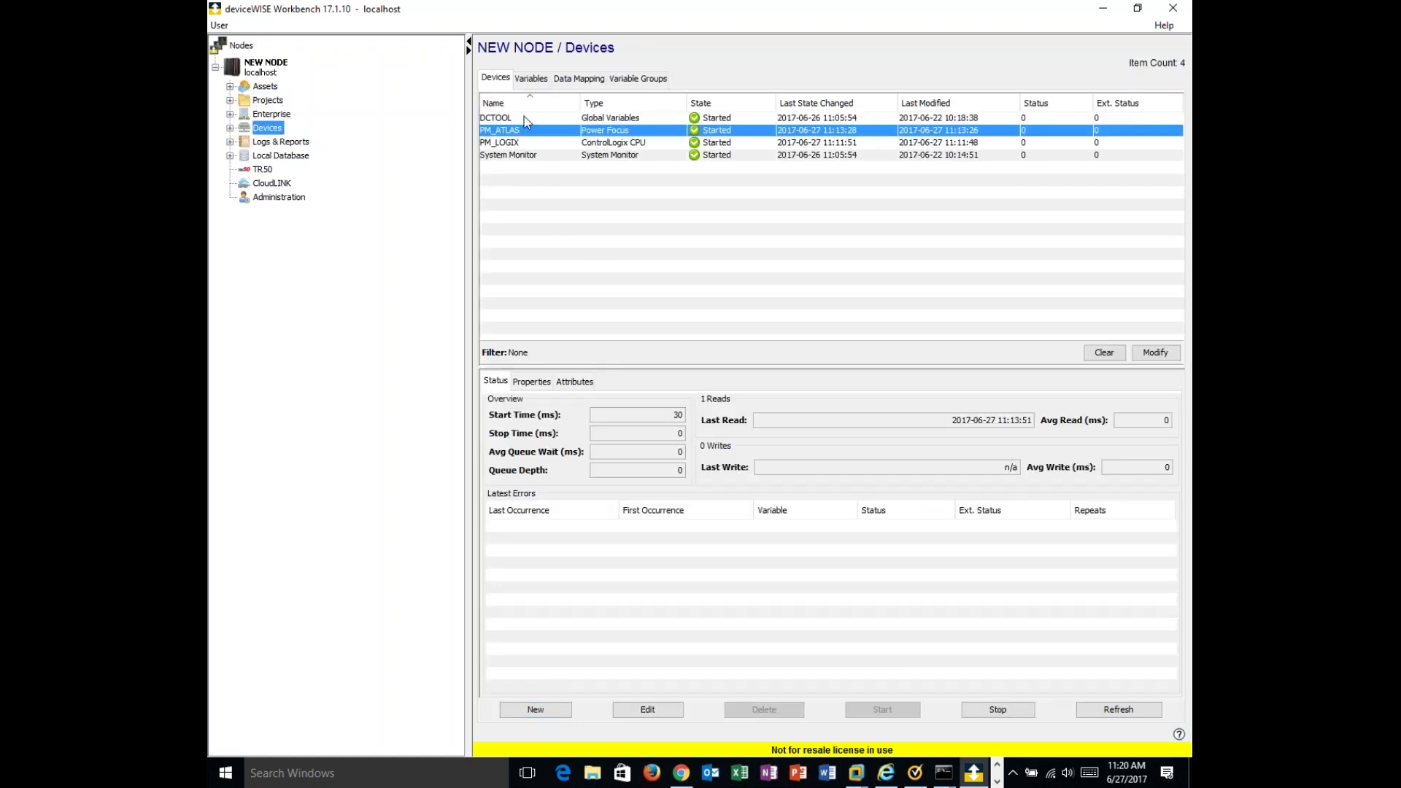
pyautogui.click(524, 85)
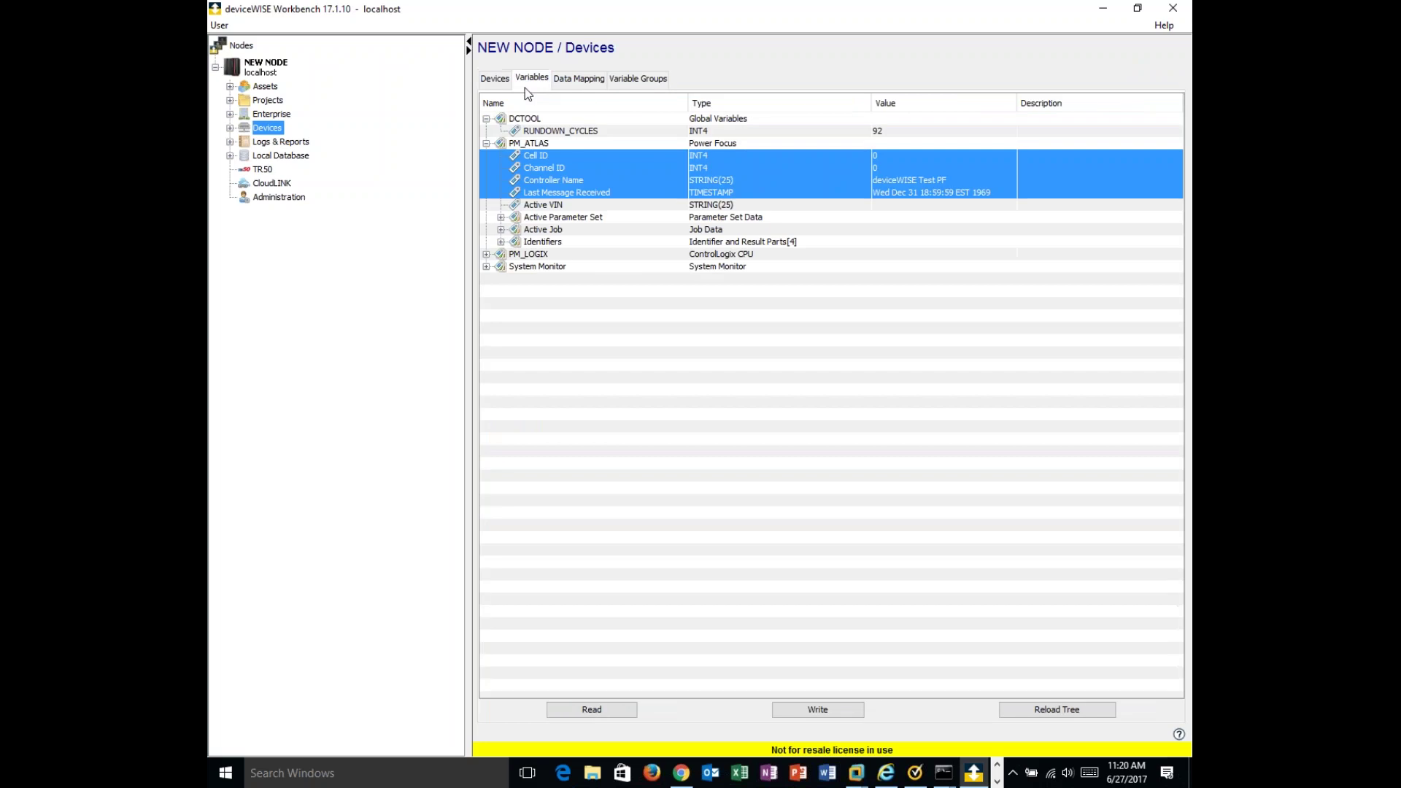
pyautogui.click(566, 132)
pyautogui.rightClick(566, 132)
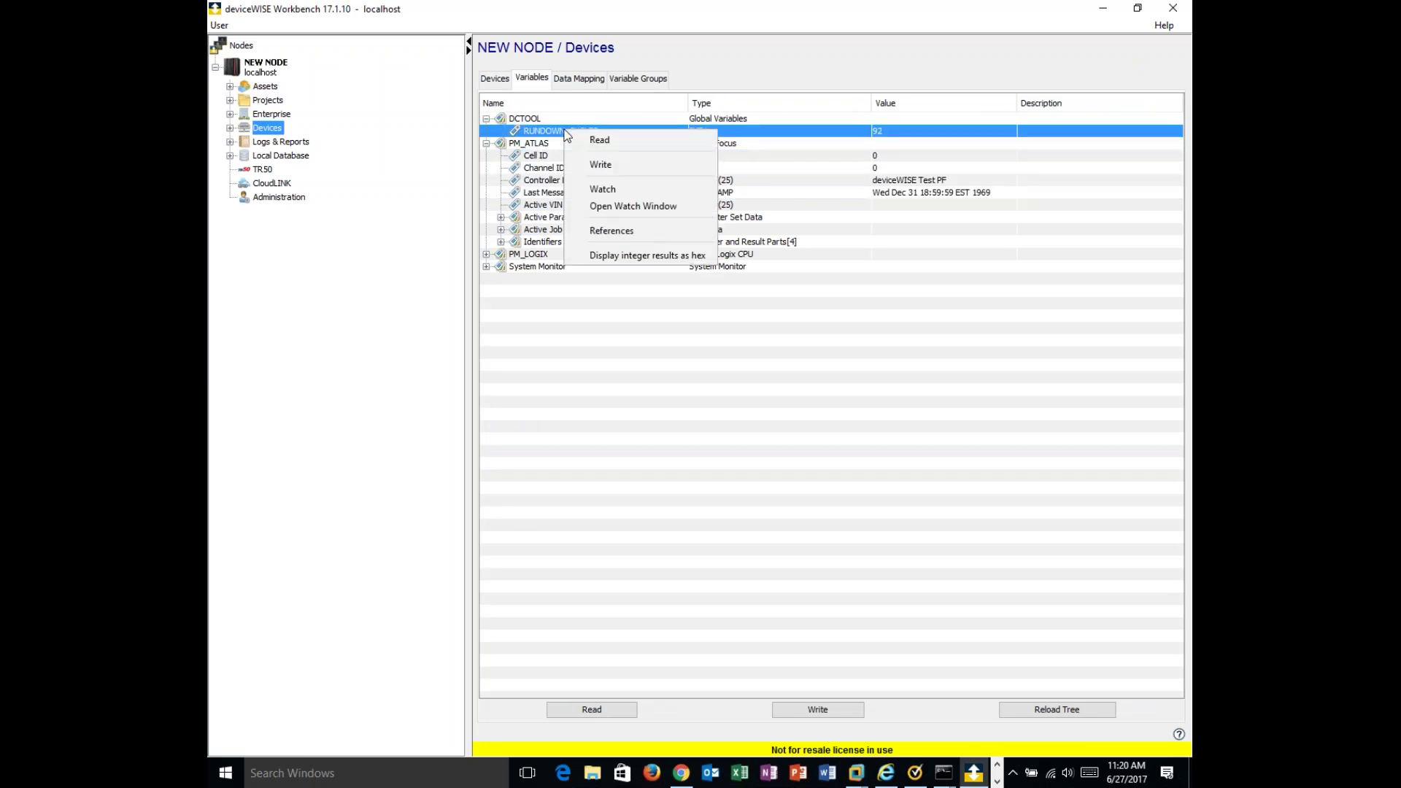
pyautogui.click(615, 194)
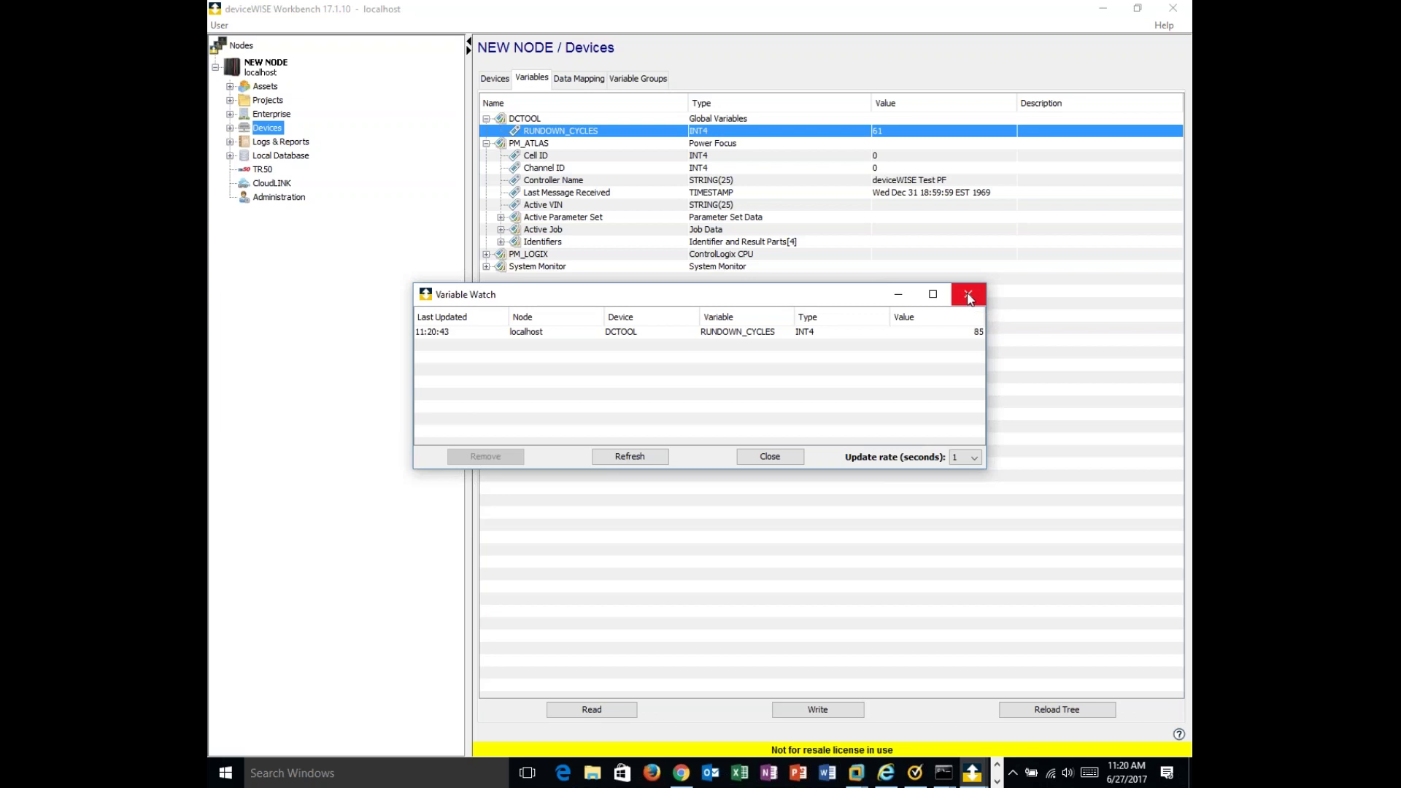
pyautogui.click(968, 295)
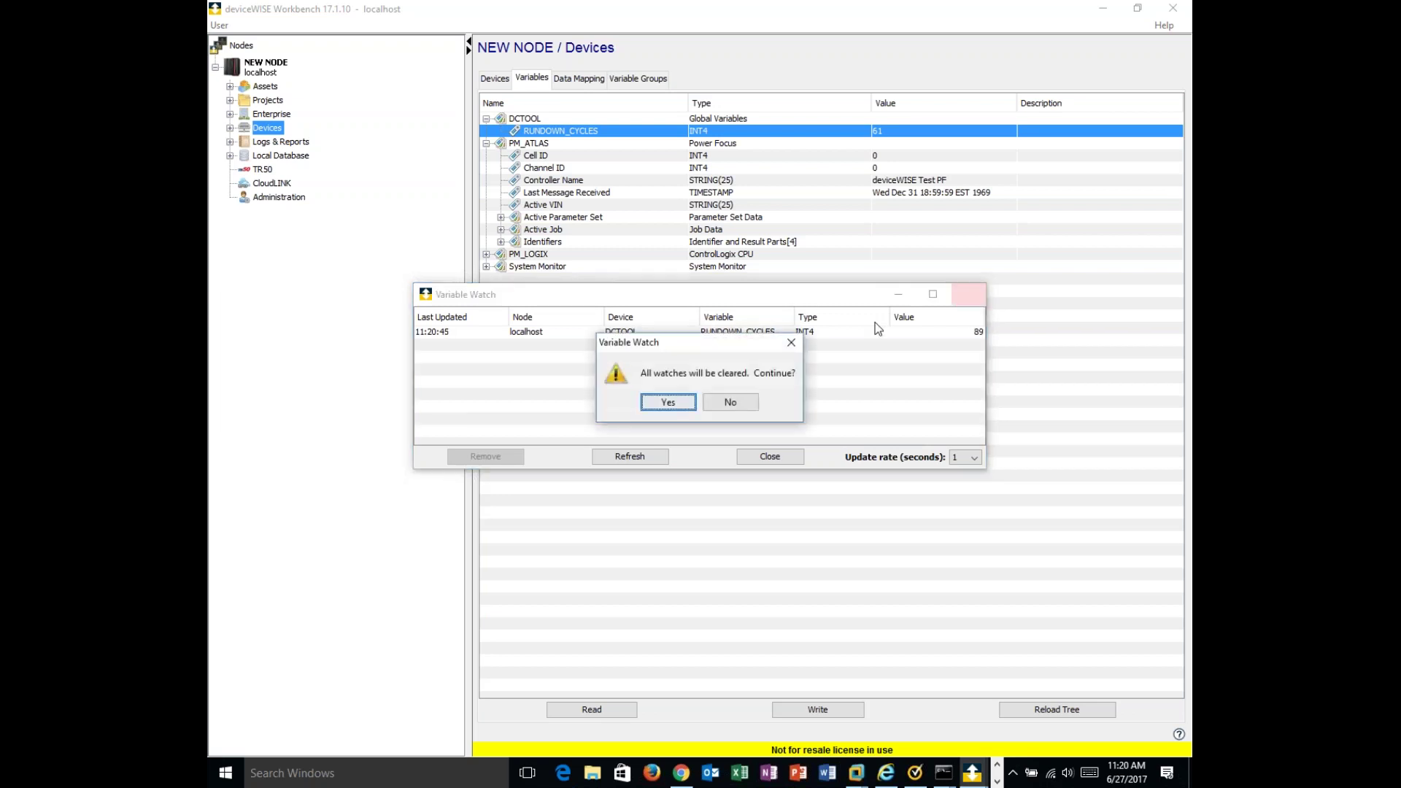
pyautogui.click(730, 402)
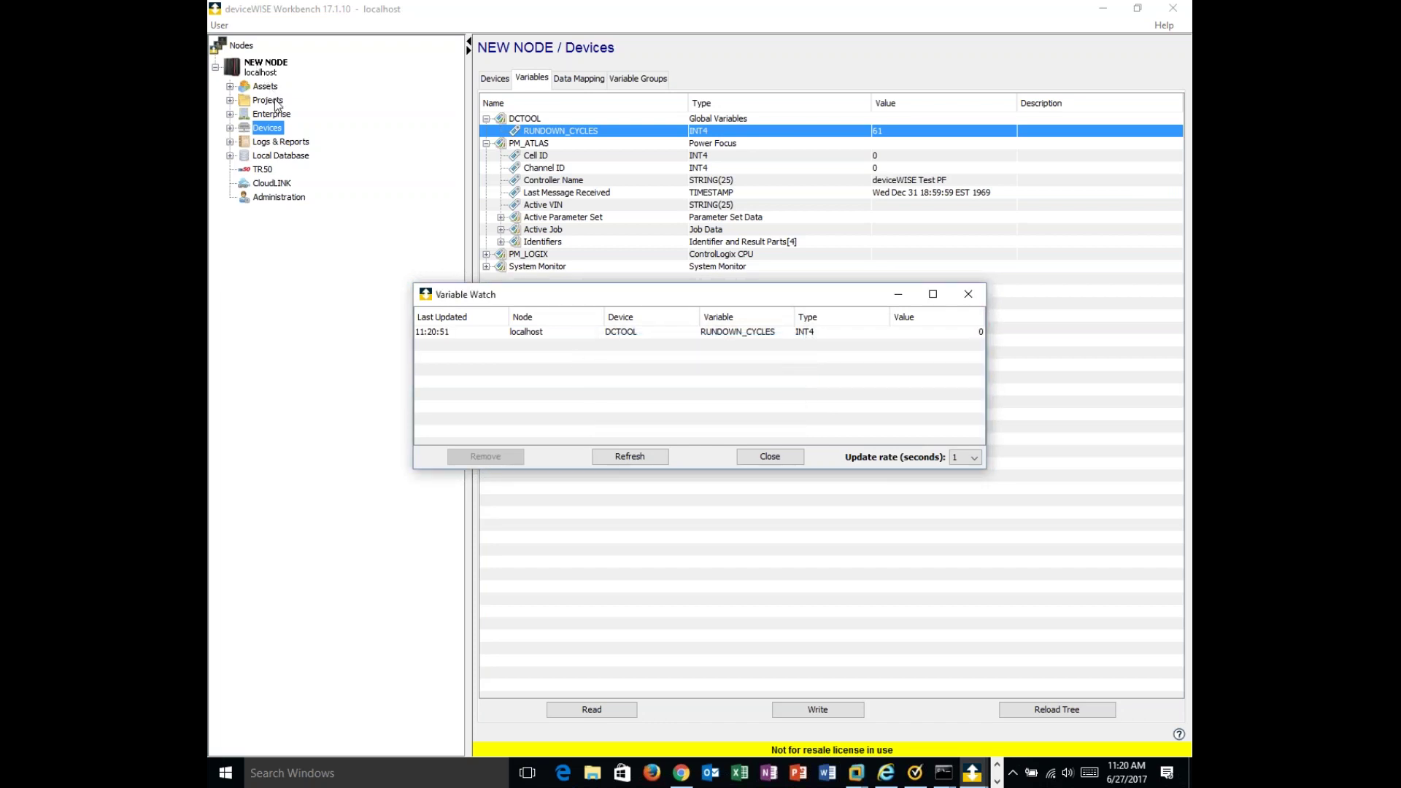
# - Open the PM project, start a new trigger and enlarge its event settings and flow canvas areas
pyautogui.click(268, 100)
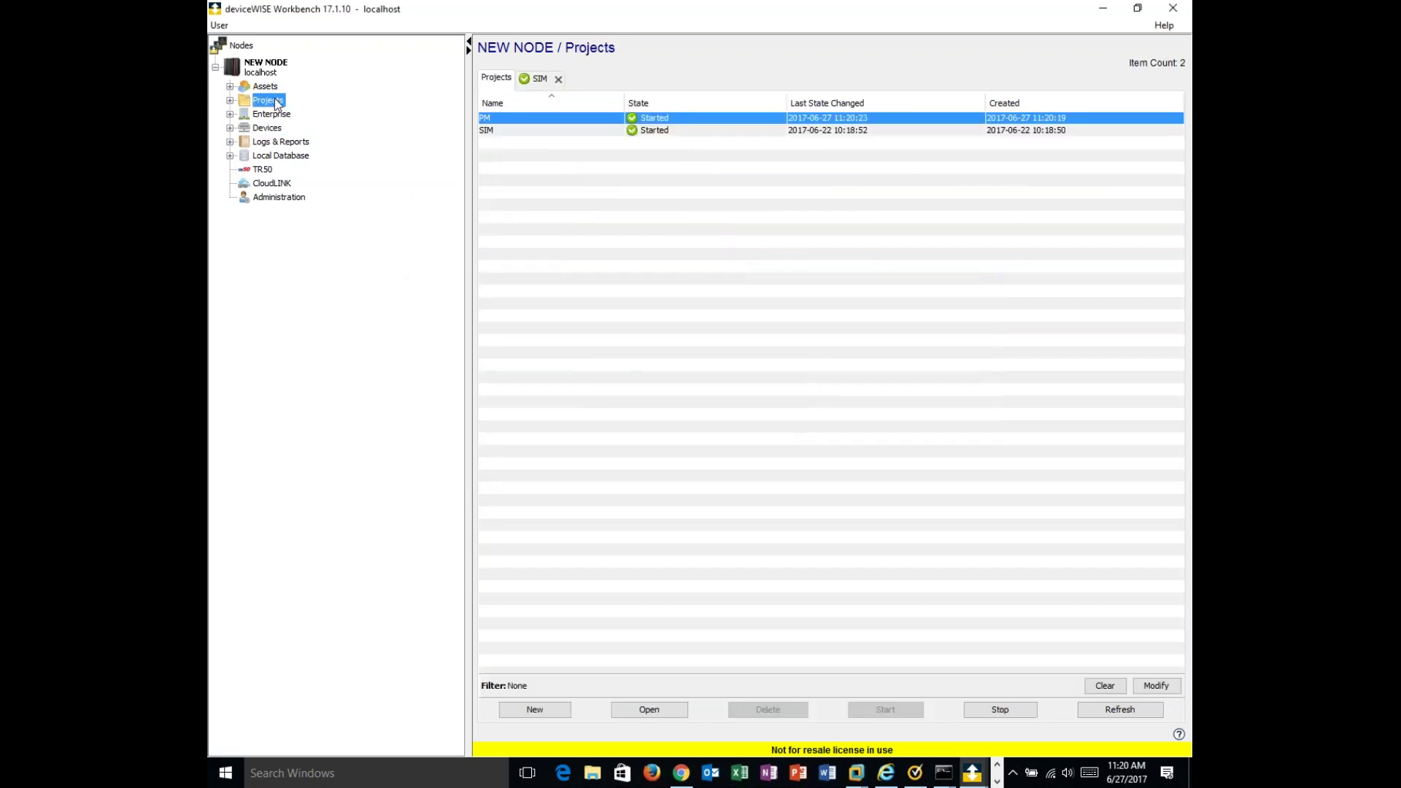
pyautogui.doubleClick(491, 120)
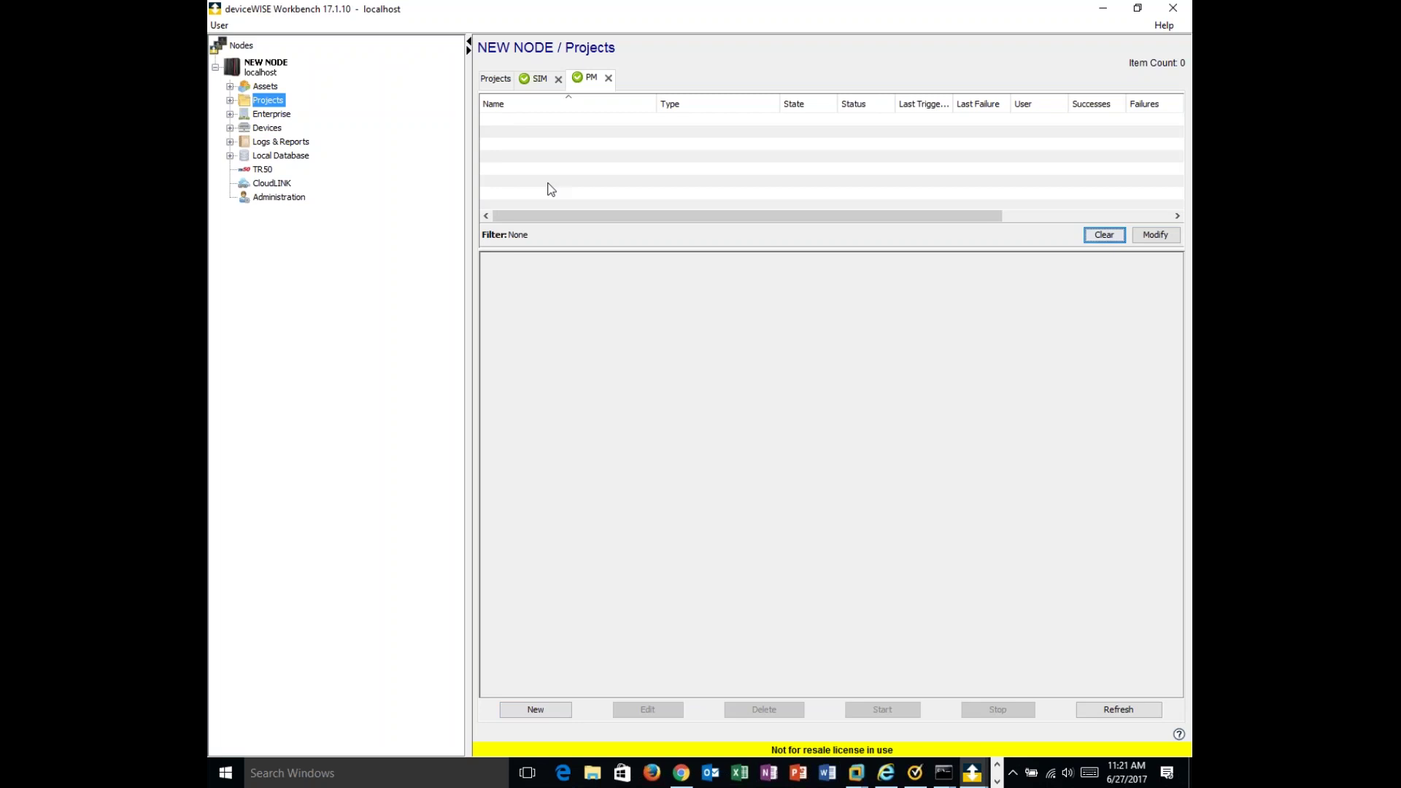
pyautogui.click(552, 710)
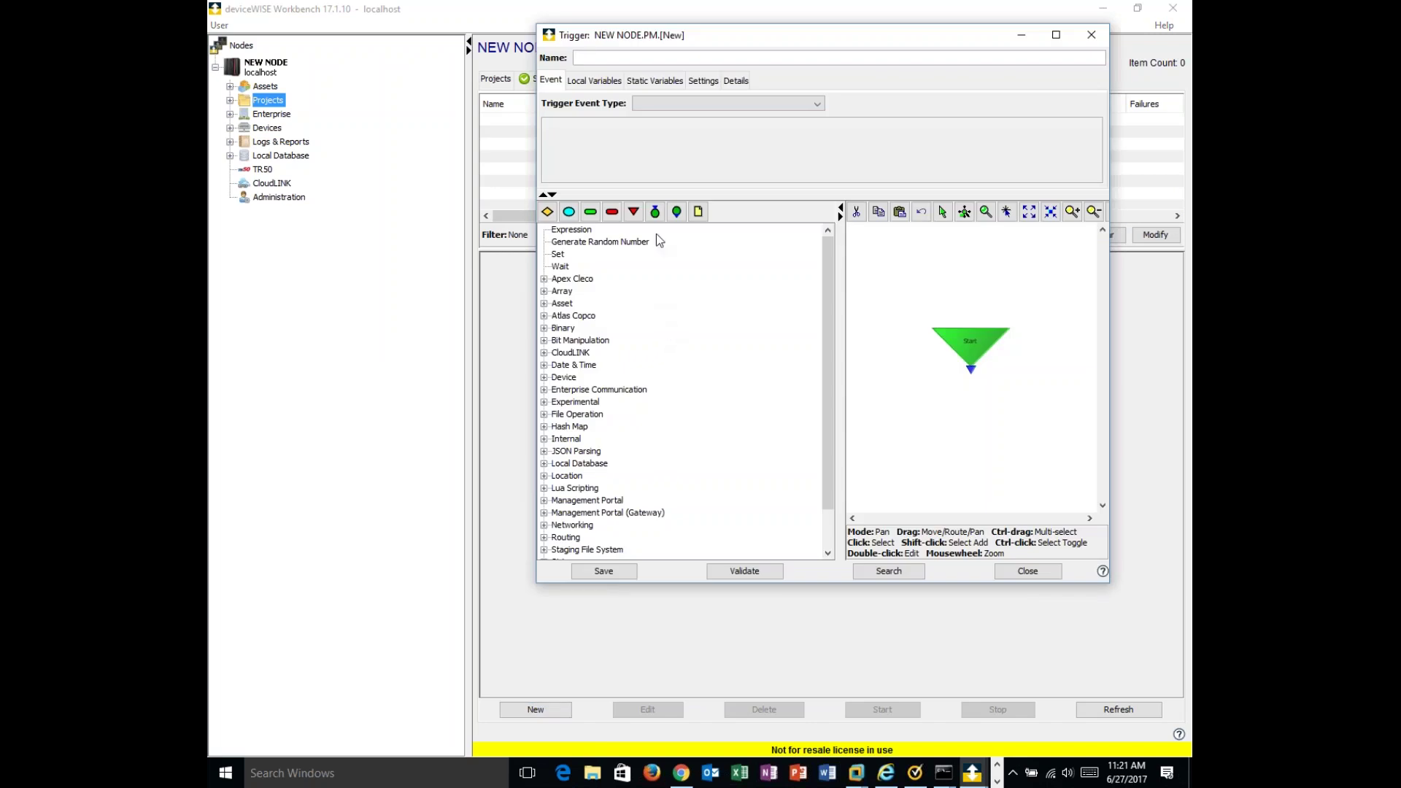
pyautogui.moveTo(710, 193); pyautogui.dragTo(709, 232)
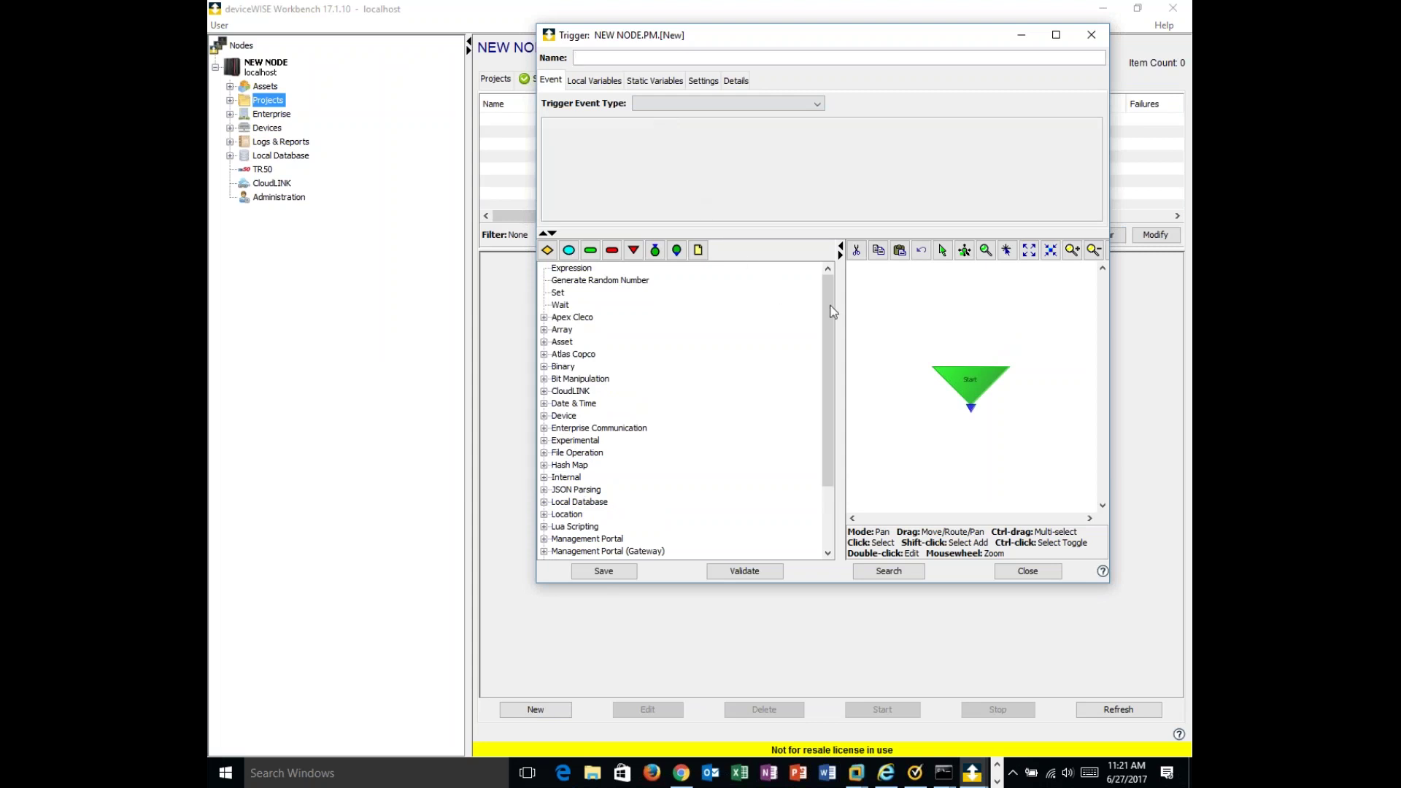
pyautogui.moveTo(840, 321); pyautogui.dragTo(765, 324)
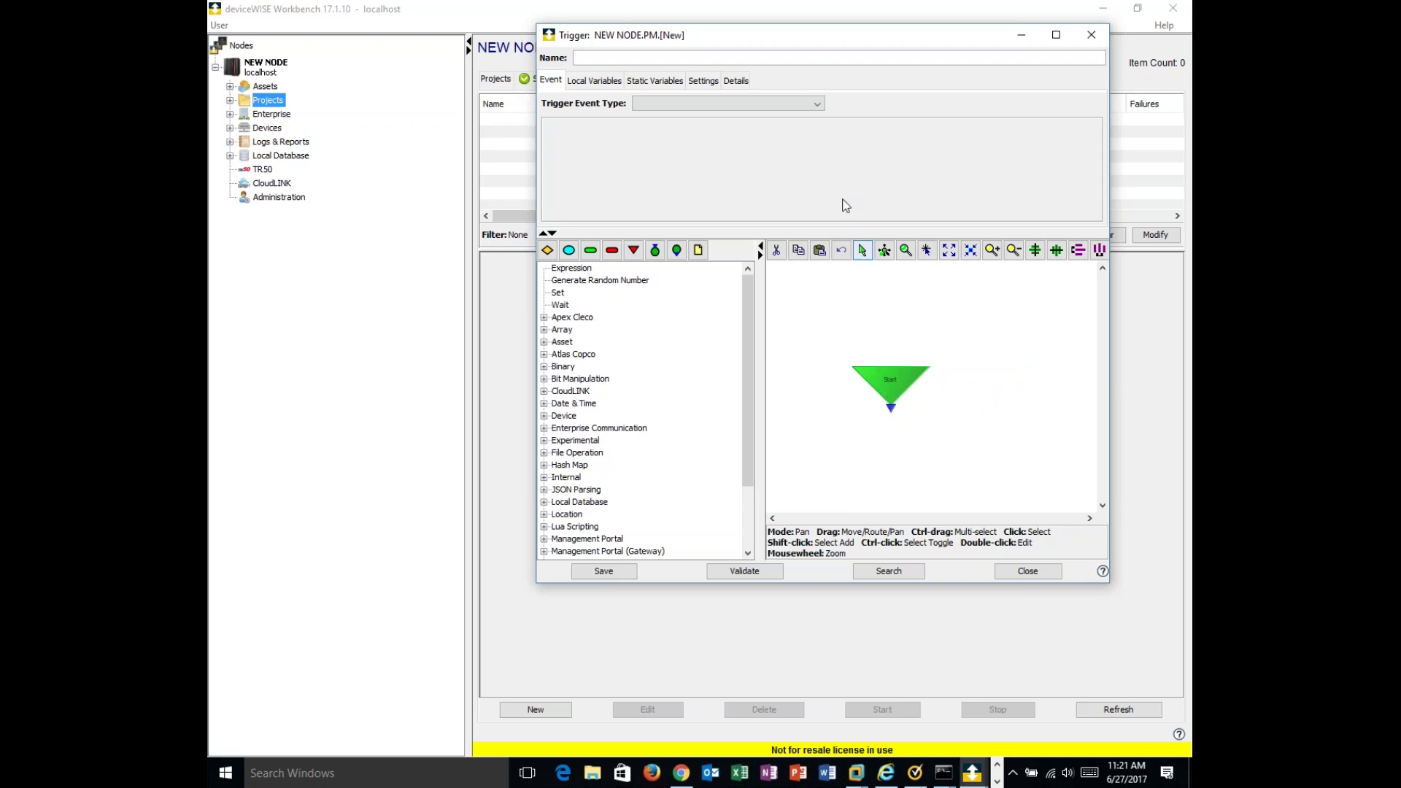
# - Set the trigger event type to Data and choose DCTOOL.RUNDOWN_CYCLES as the monitored variable
pyautogui.click(817, 106)
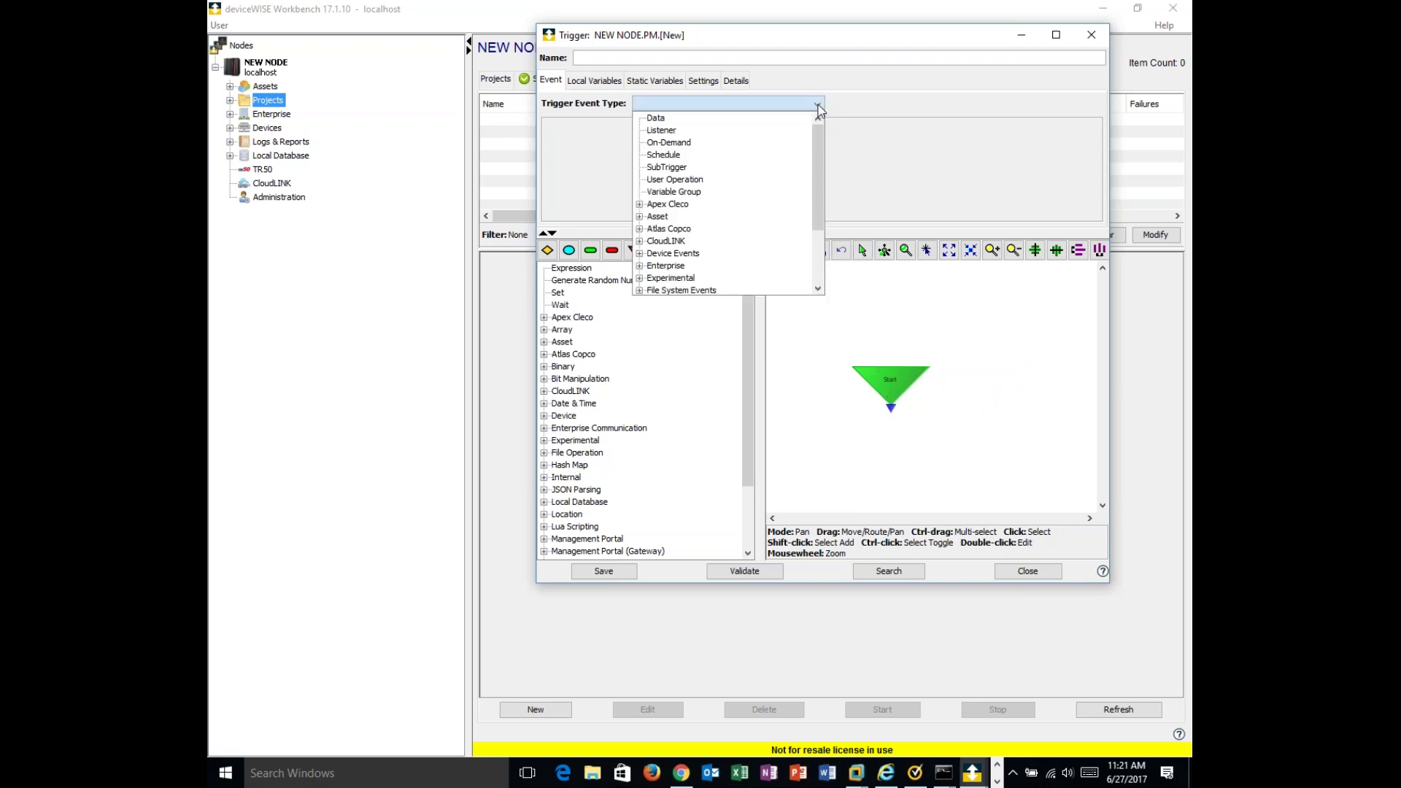
pyautogui.click(657, 119)
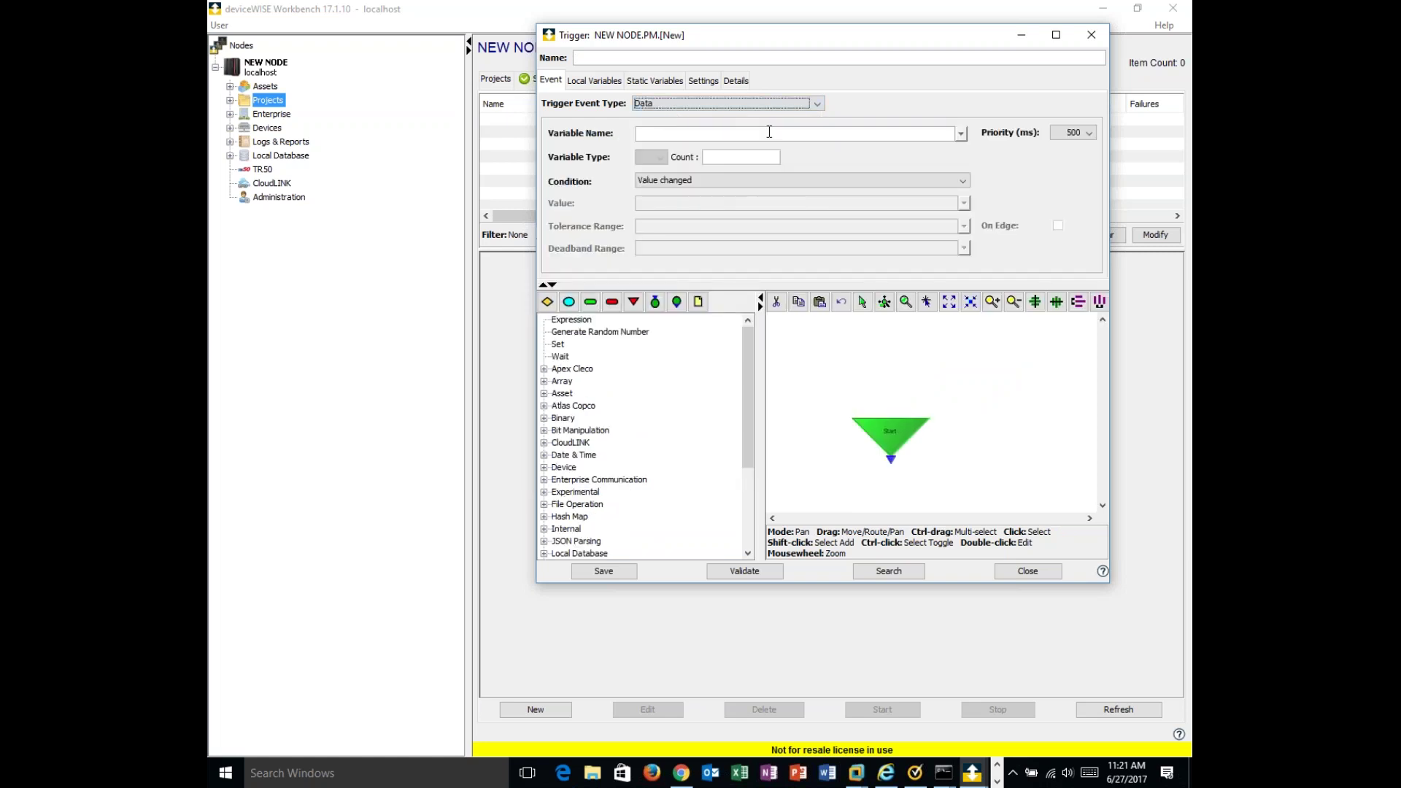
pyautogui.click(960, 134)
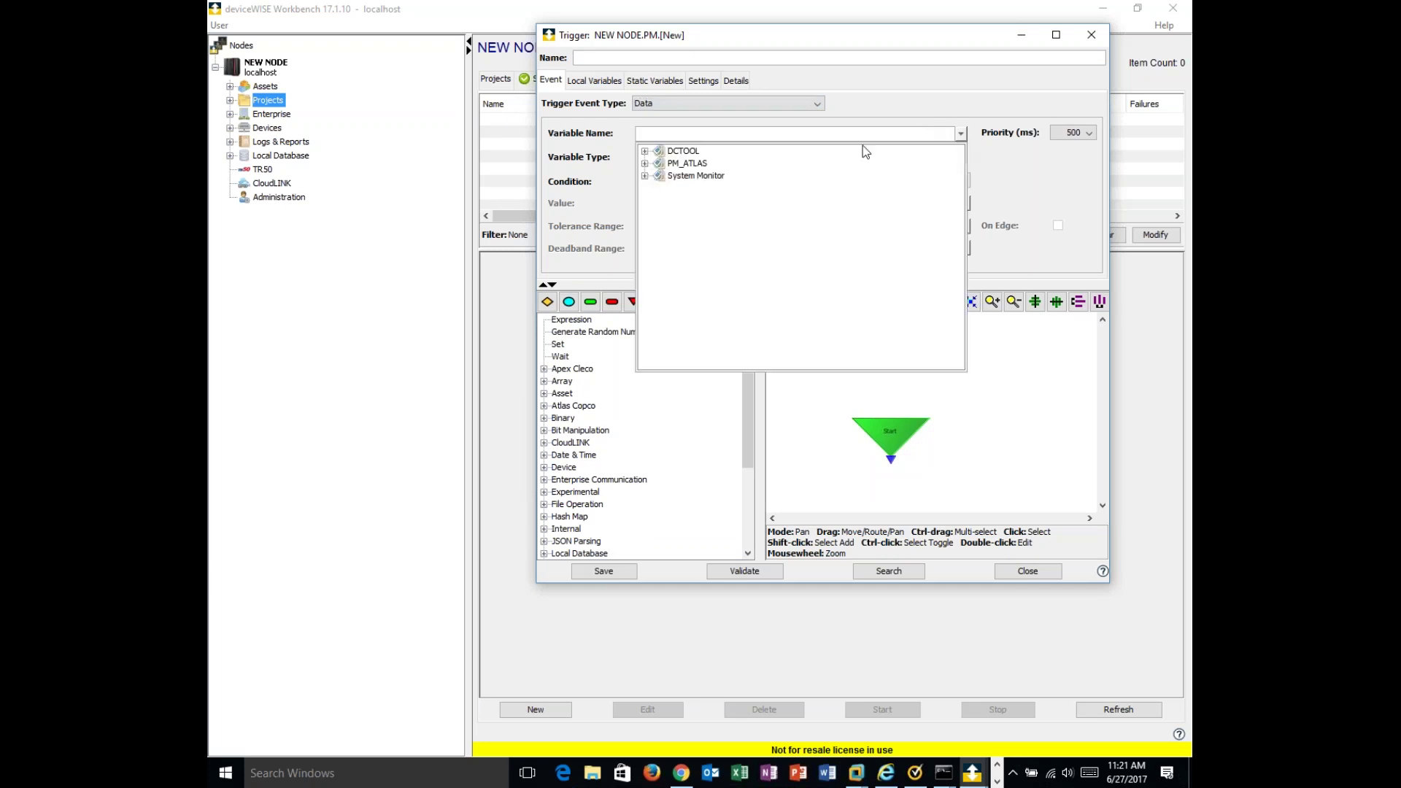
pyautogui.click(645, 151)
pyautogui.click(747, 163)
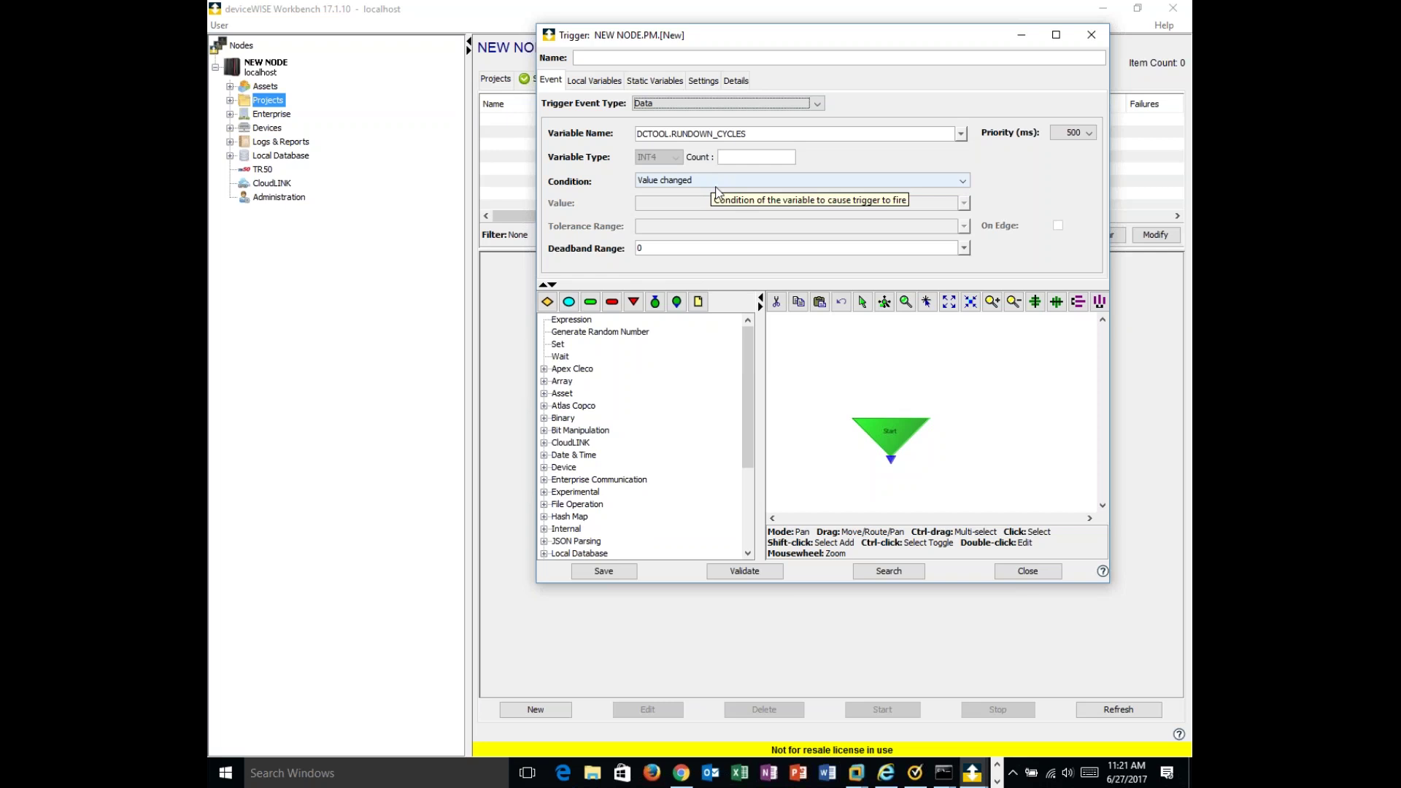
pyautogui.click(823, 419)
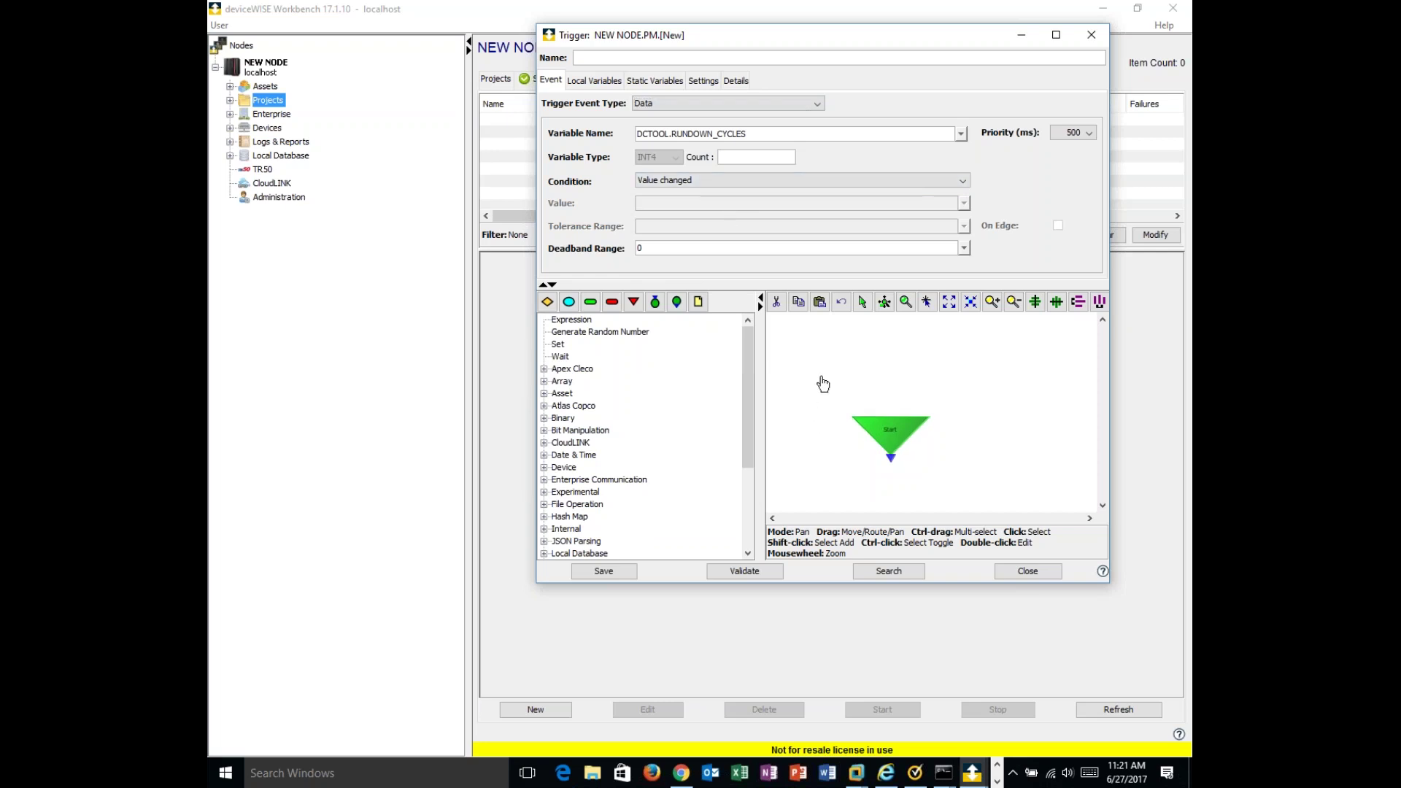
# - Change the trigger event type to Schedule with a Weekdays frequency
pyautogui.click(818, 108)
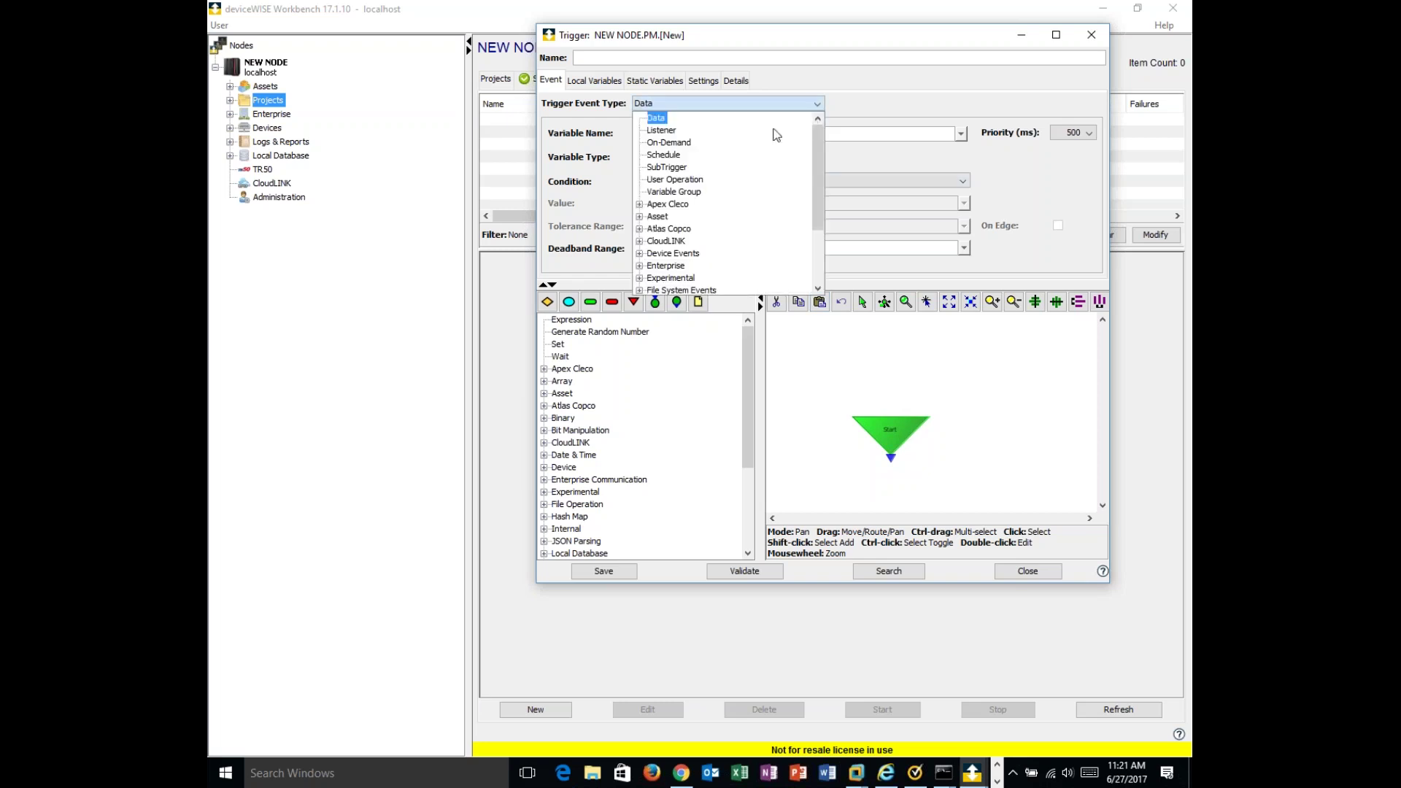
pyautogui.click(673, 156)
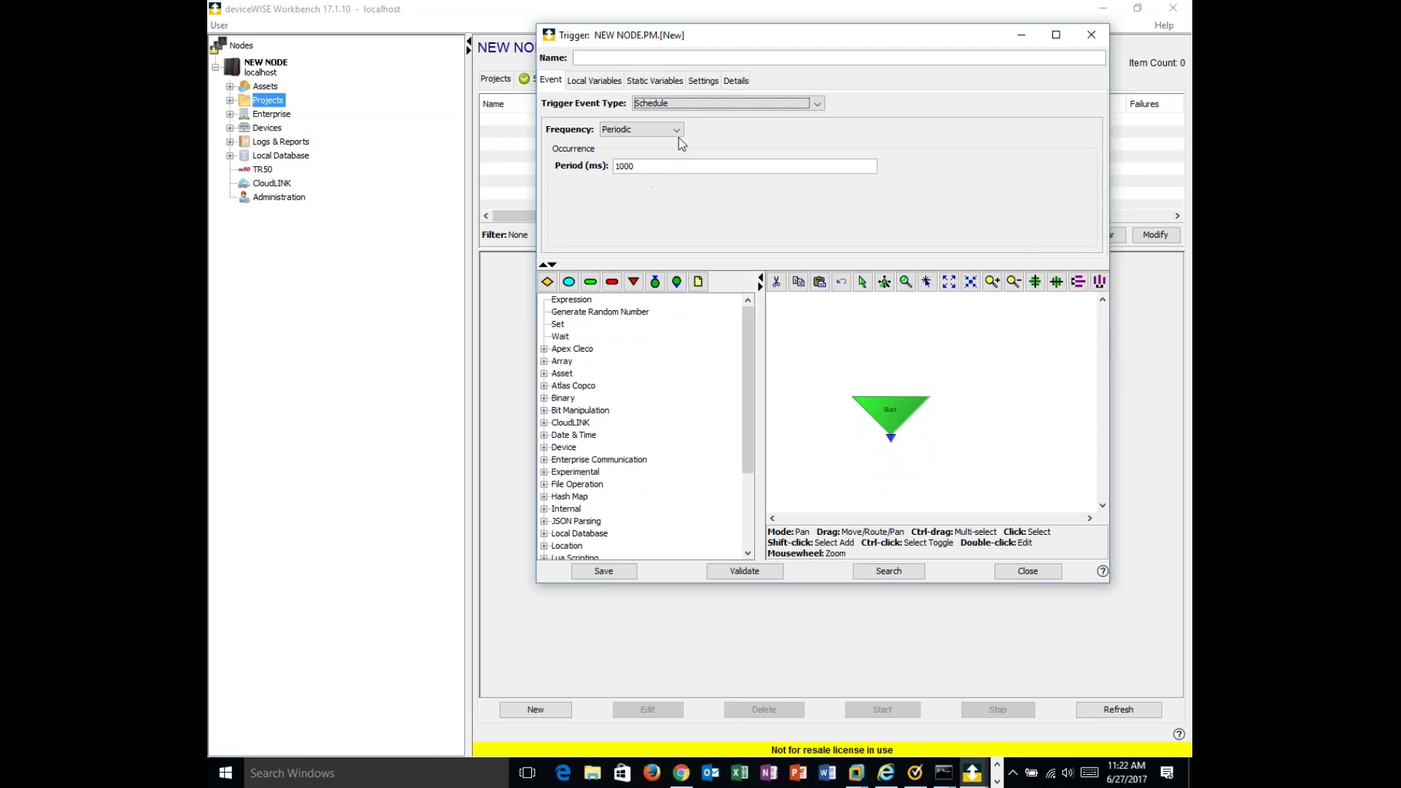
pyautogui.click(677, 130)
pyautogui.click(641, 169)
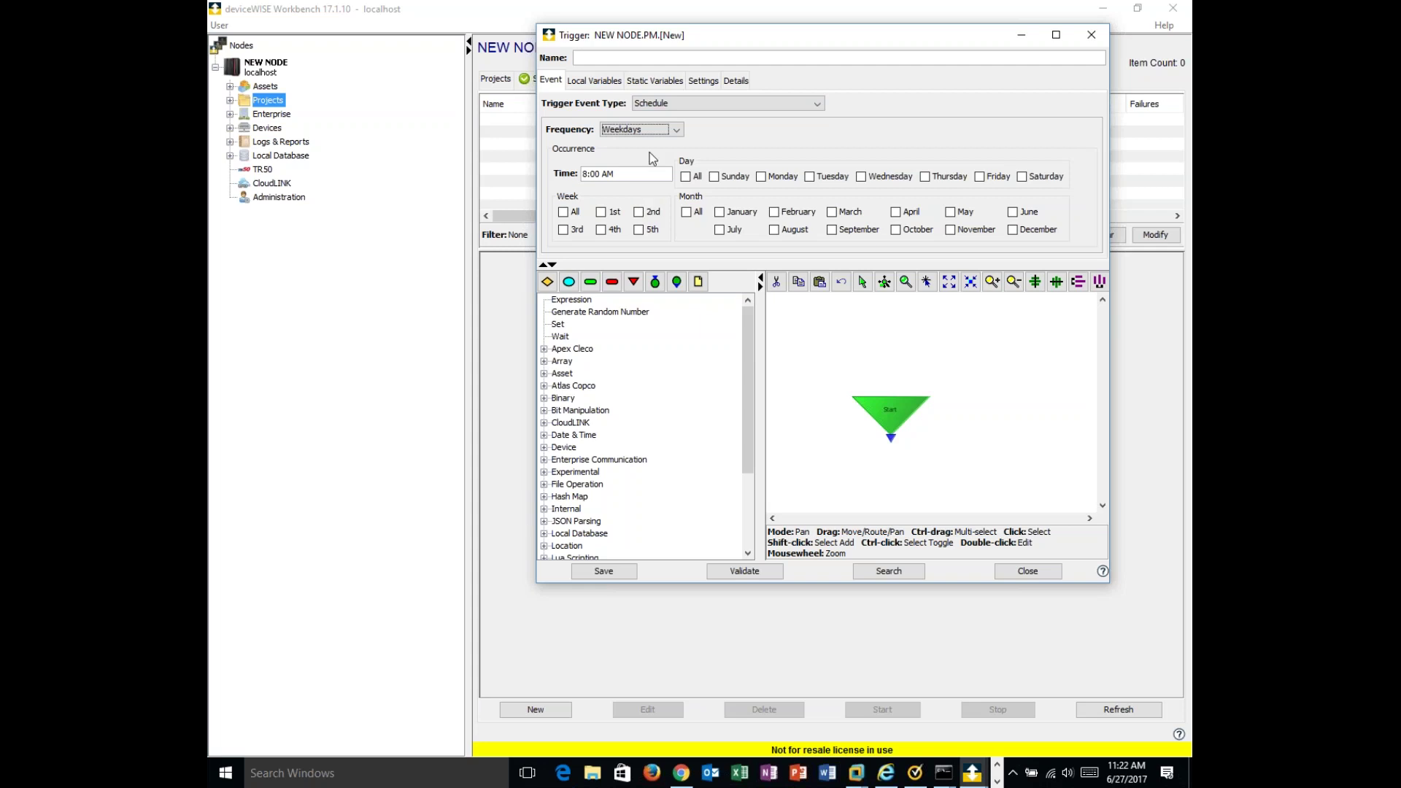
# - Change the trigger event type to the Atlas Copco Controller Alarm
pyautogui.click(818, 106)
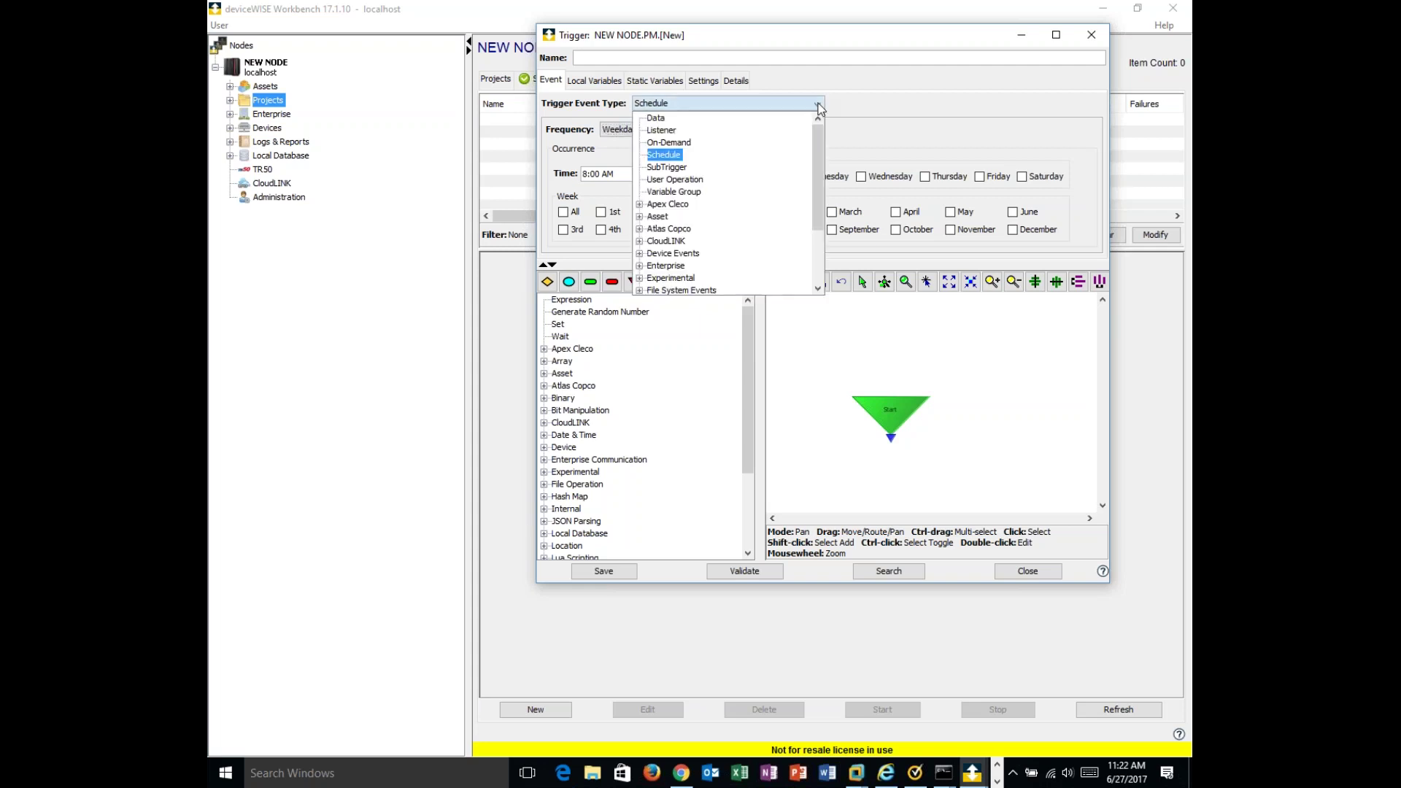
pyautogui.click(816, 102)
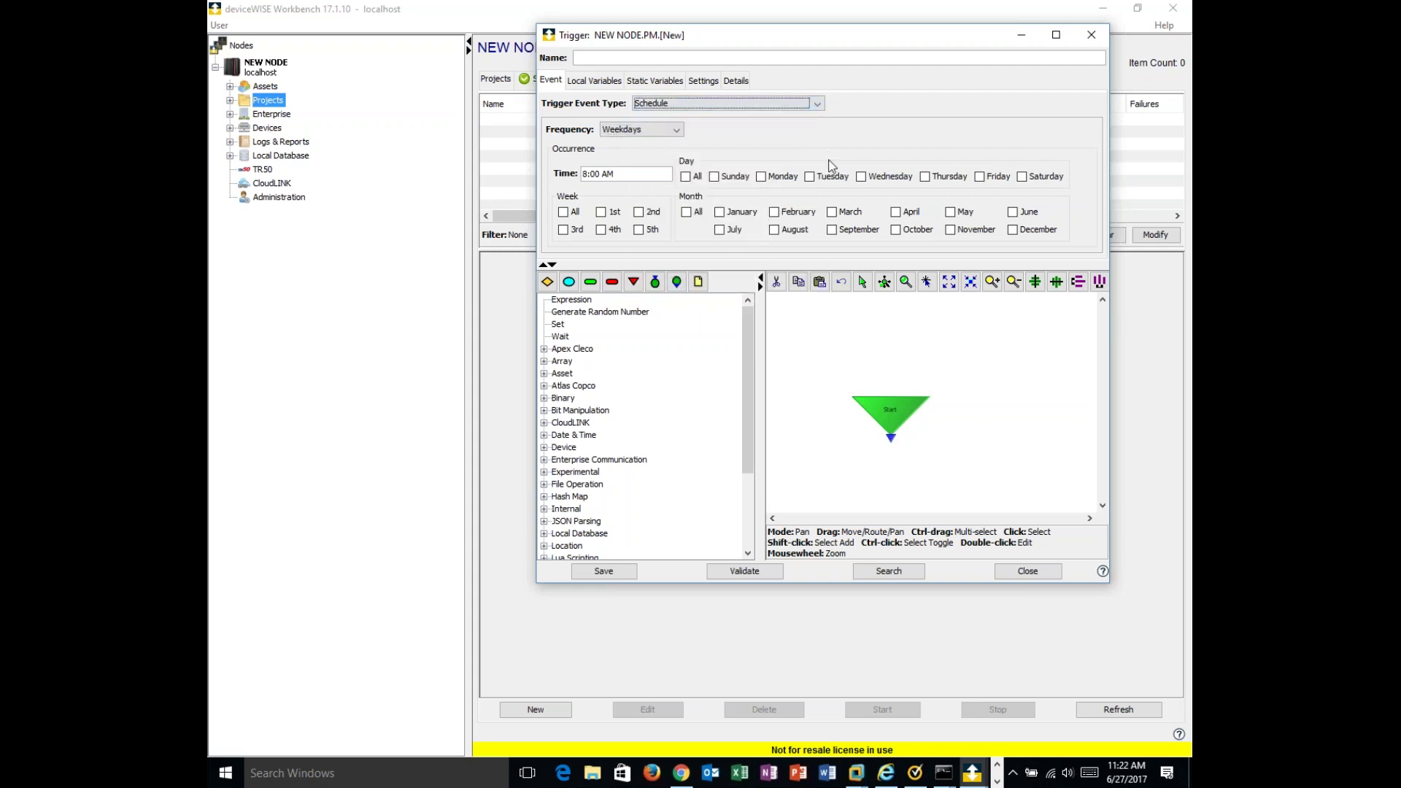
pyautogui.click(819, 107)
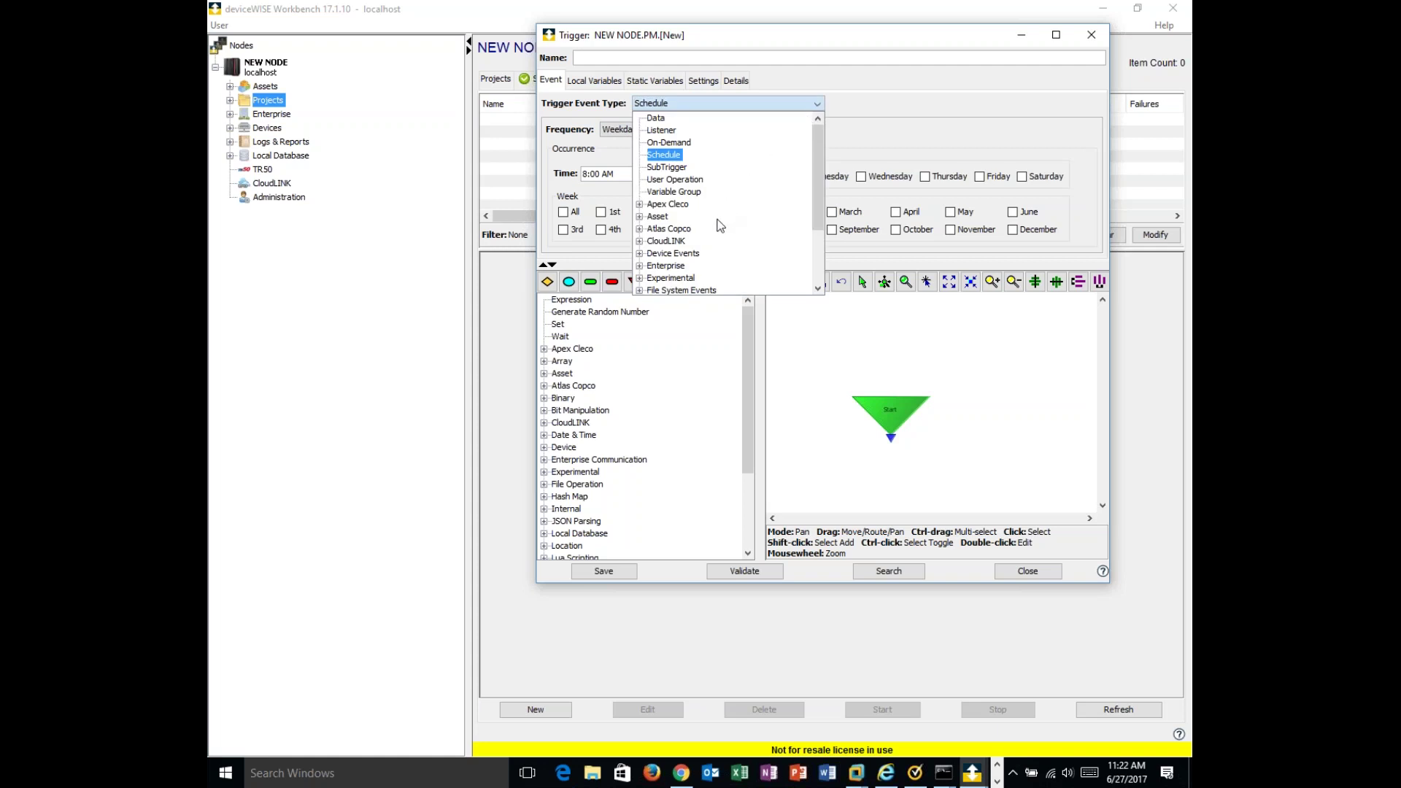
pyautogui.click(639, 229)
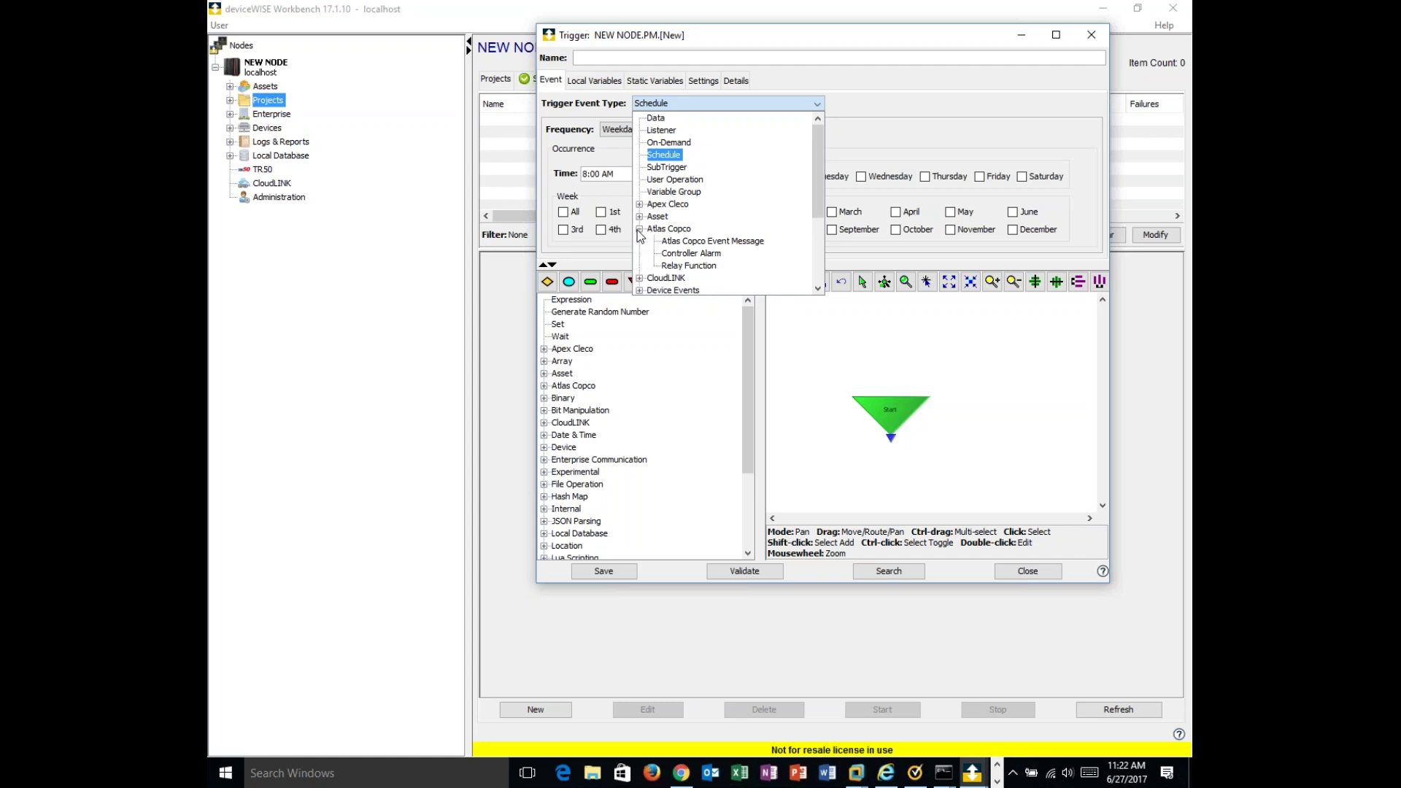
pyautogui.click(700, 255)
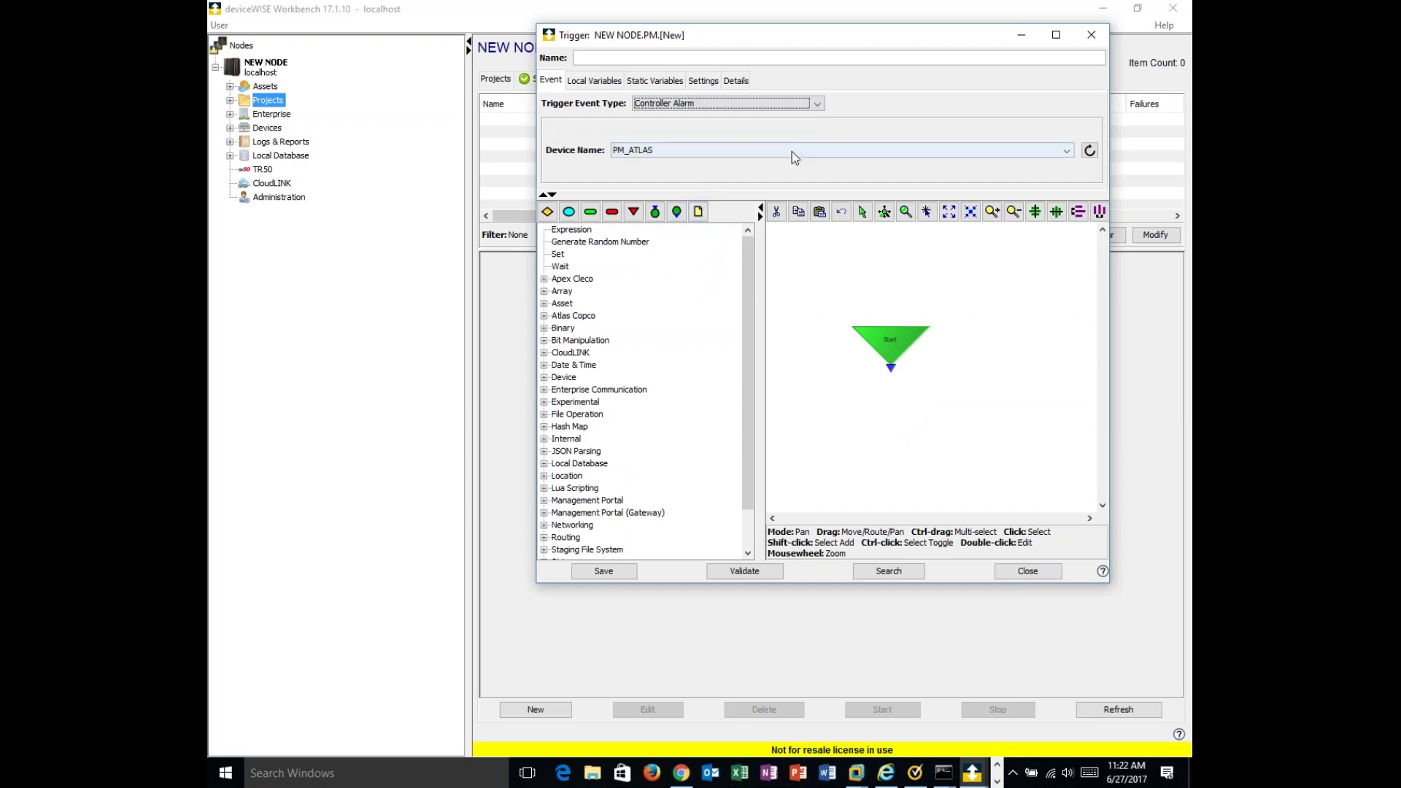
# - Examine the available trigger event types, including those grouped under PLC Logic Events
pyautogui.click(817, 104)
pyautogui.moveTo(818, 162); pyautogui.dragTo(825, 240)
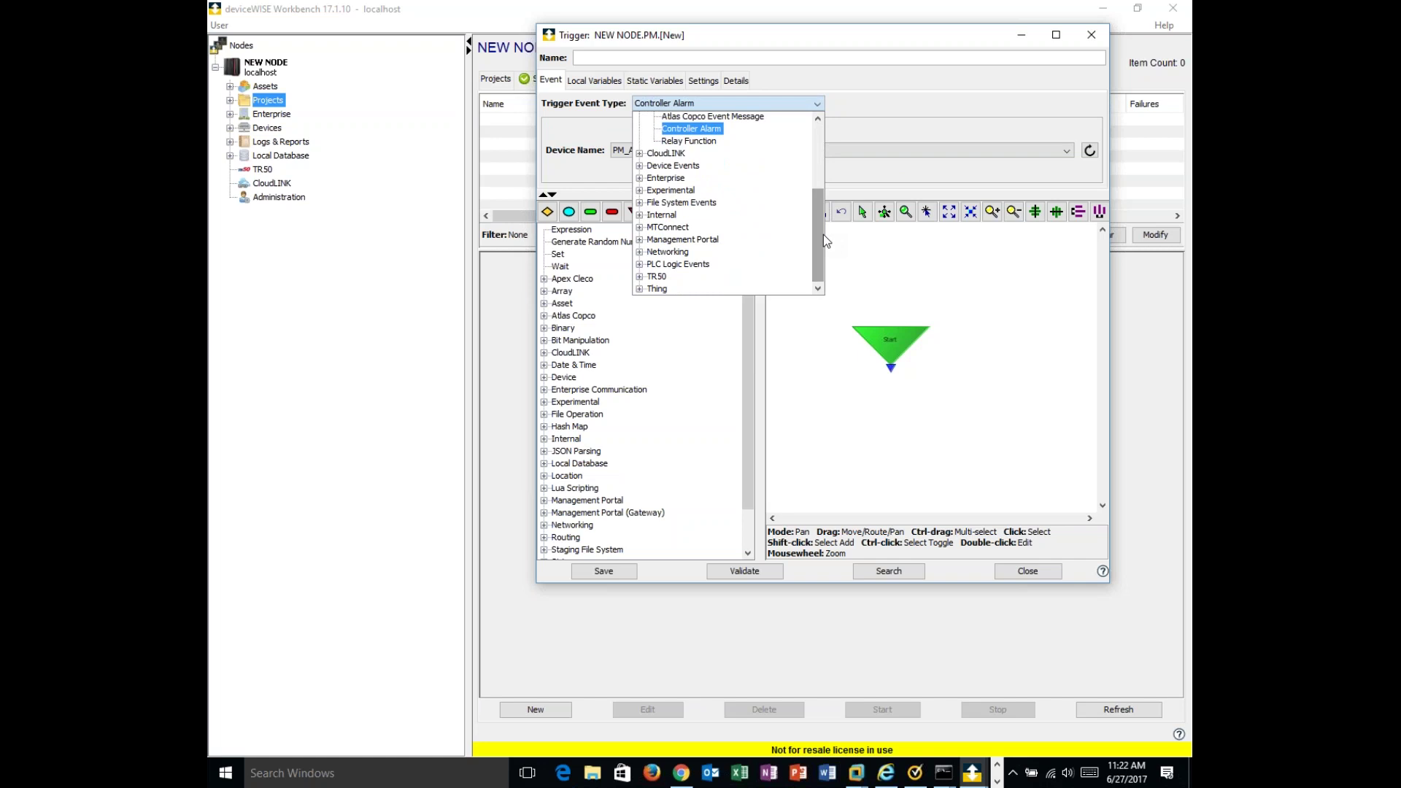
pyautogui.click(639, 265)
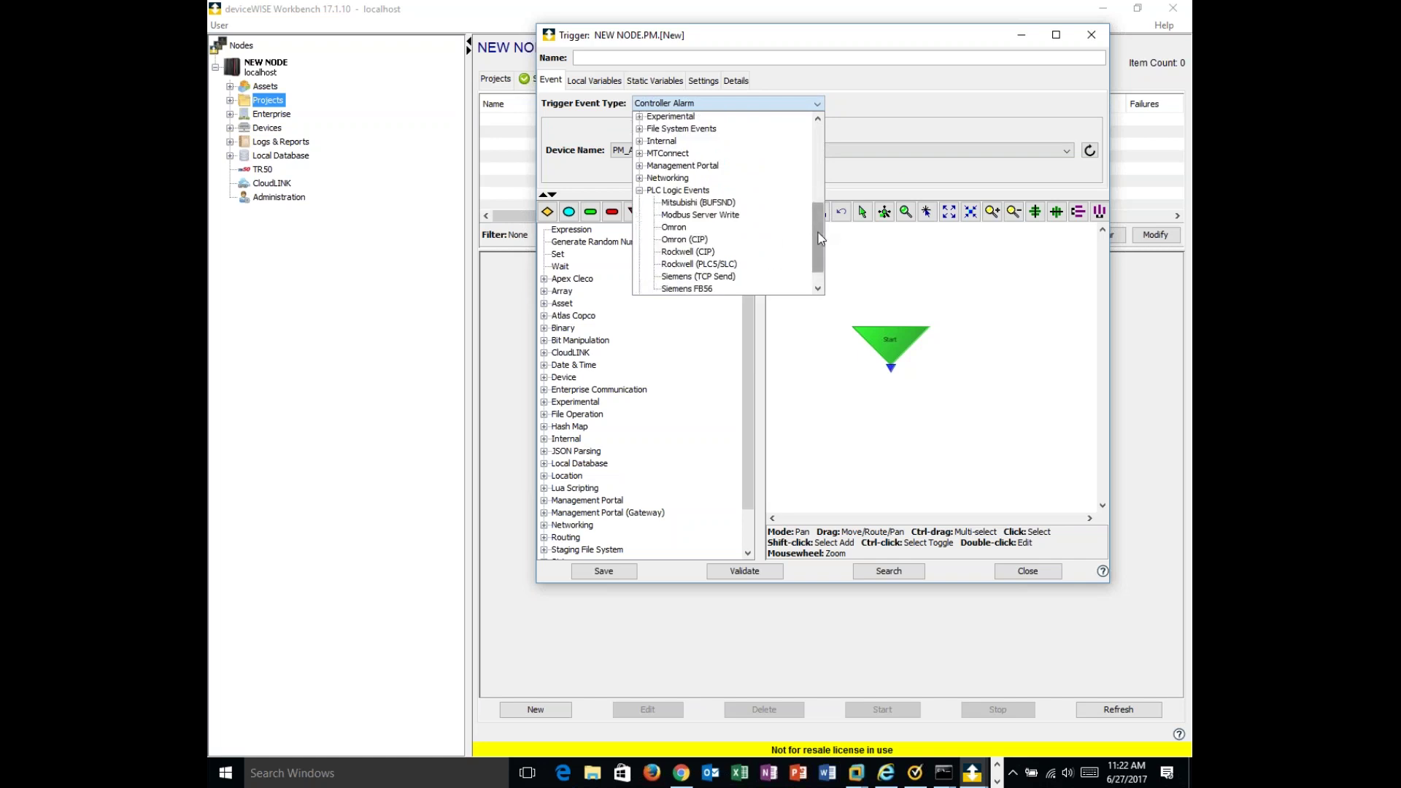
pyautogui.moveTo(820, 237); pyautogui.dragTo(823, 255)
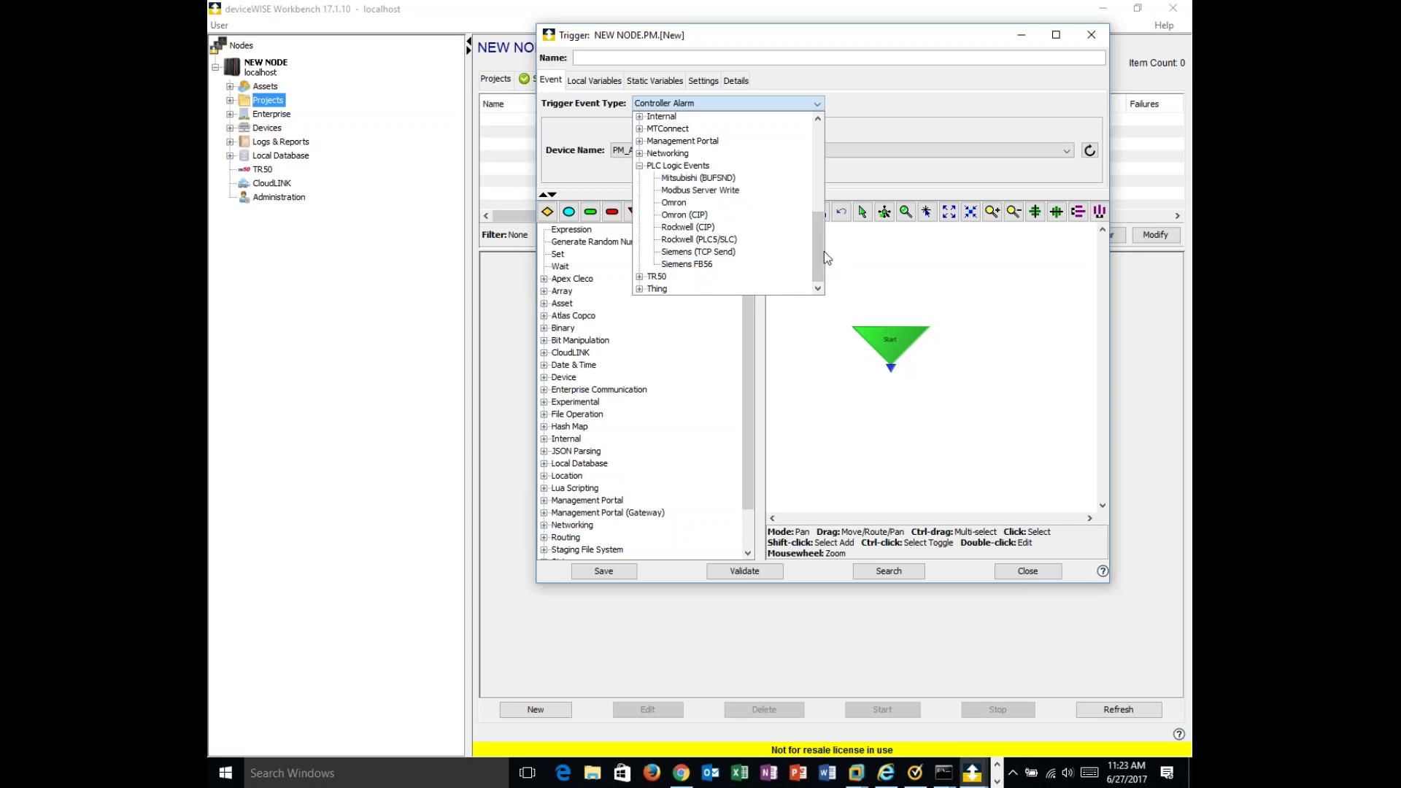
pyautogui.moveTo(816, 255); pyautogui.dragTo(808, 151)
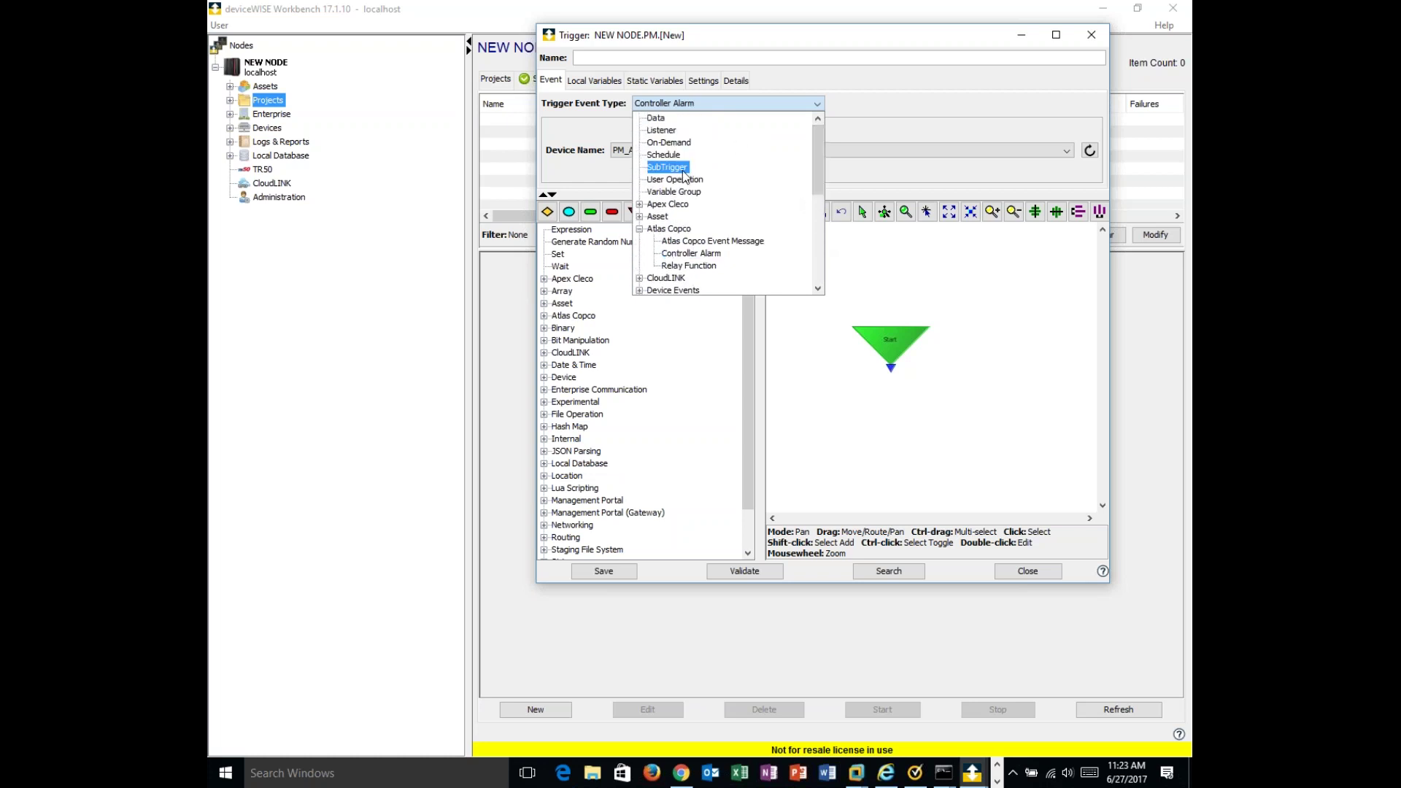
# - Make the trigger a Data event on DCTOOL.RUNDOWN_CYCLES with the condition Equal to and the value 100
pyautogui.click(653, 119)
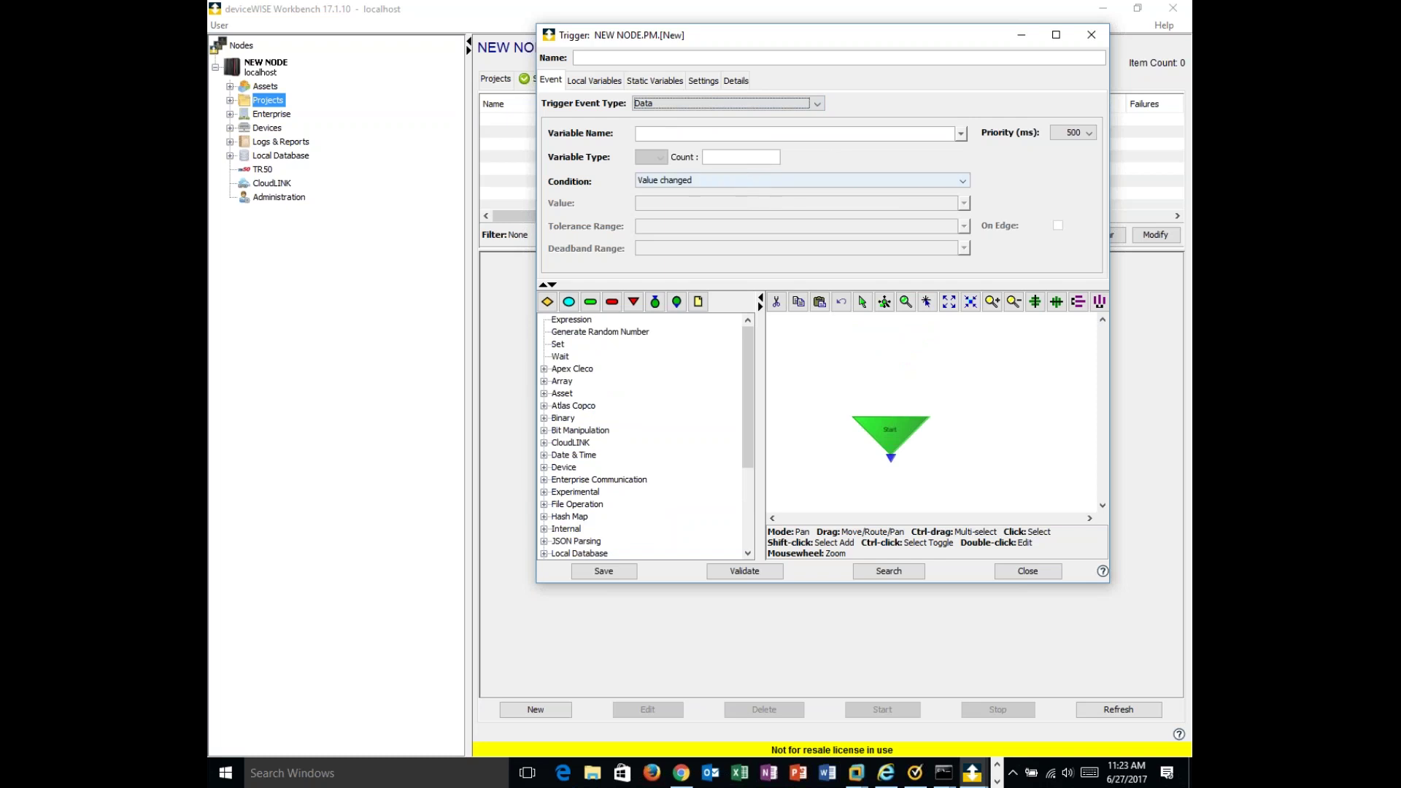
pyautogui.click(961, 134)
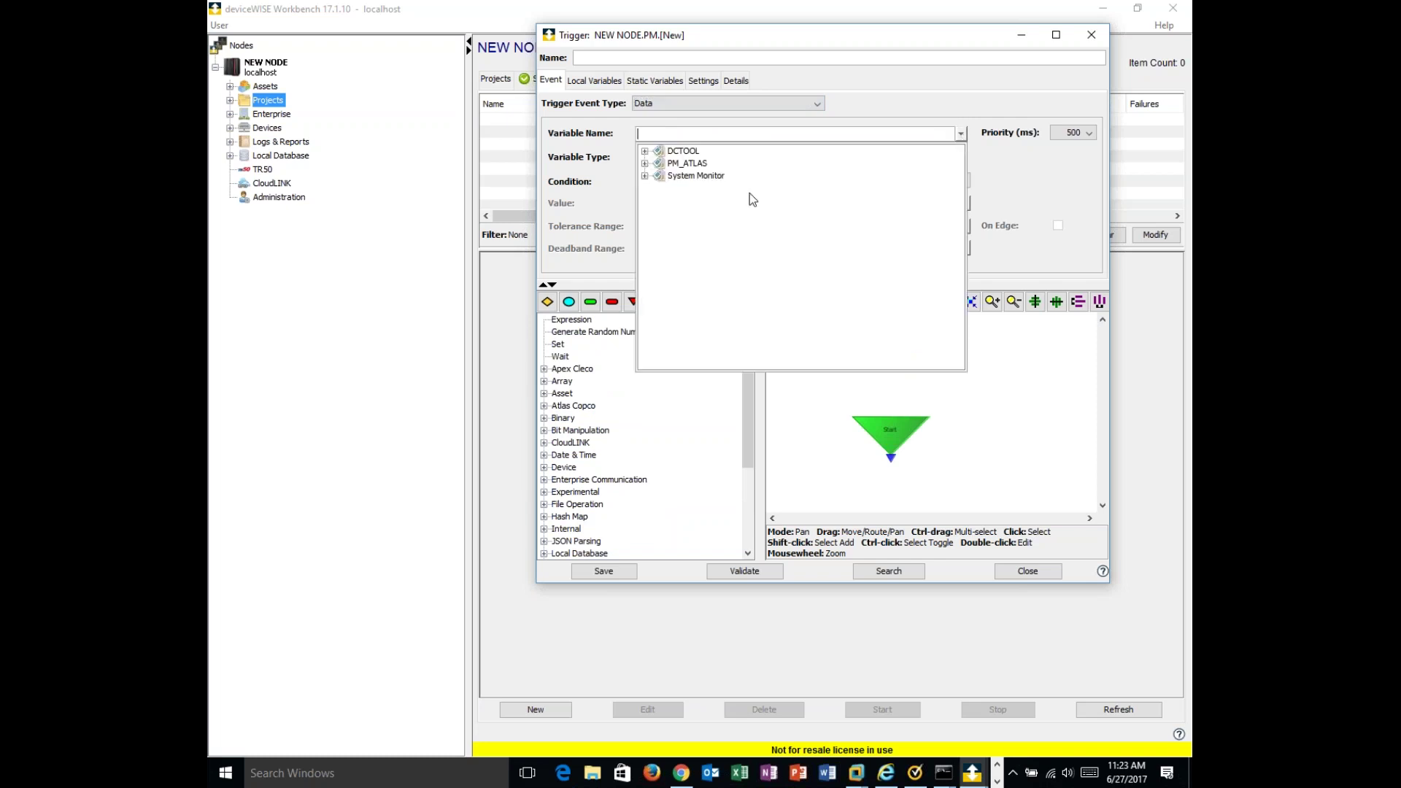
pyautogui.click(644, 151)
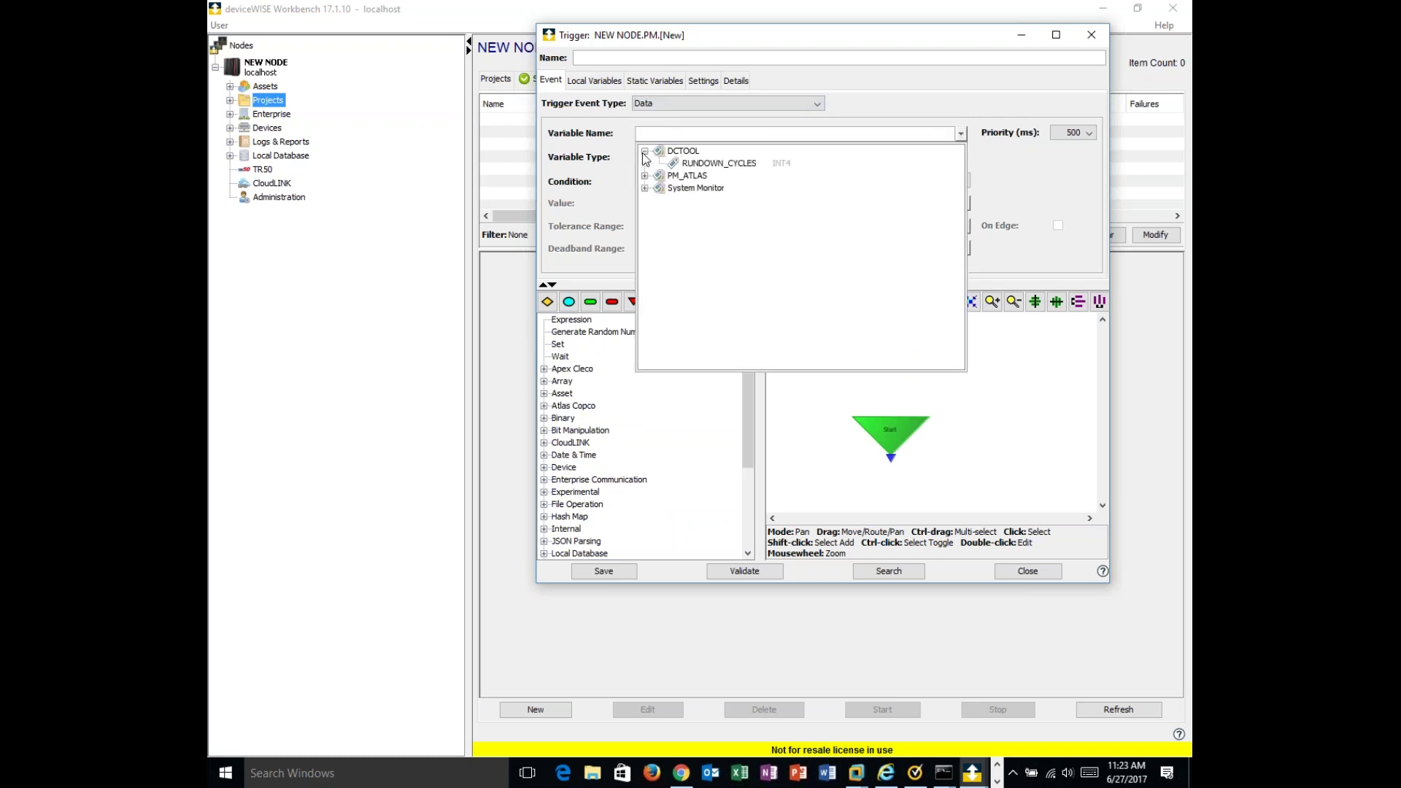
pyautogui.click(708, 163)
pyautogui.click(705, 182)
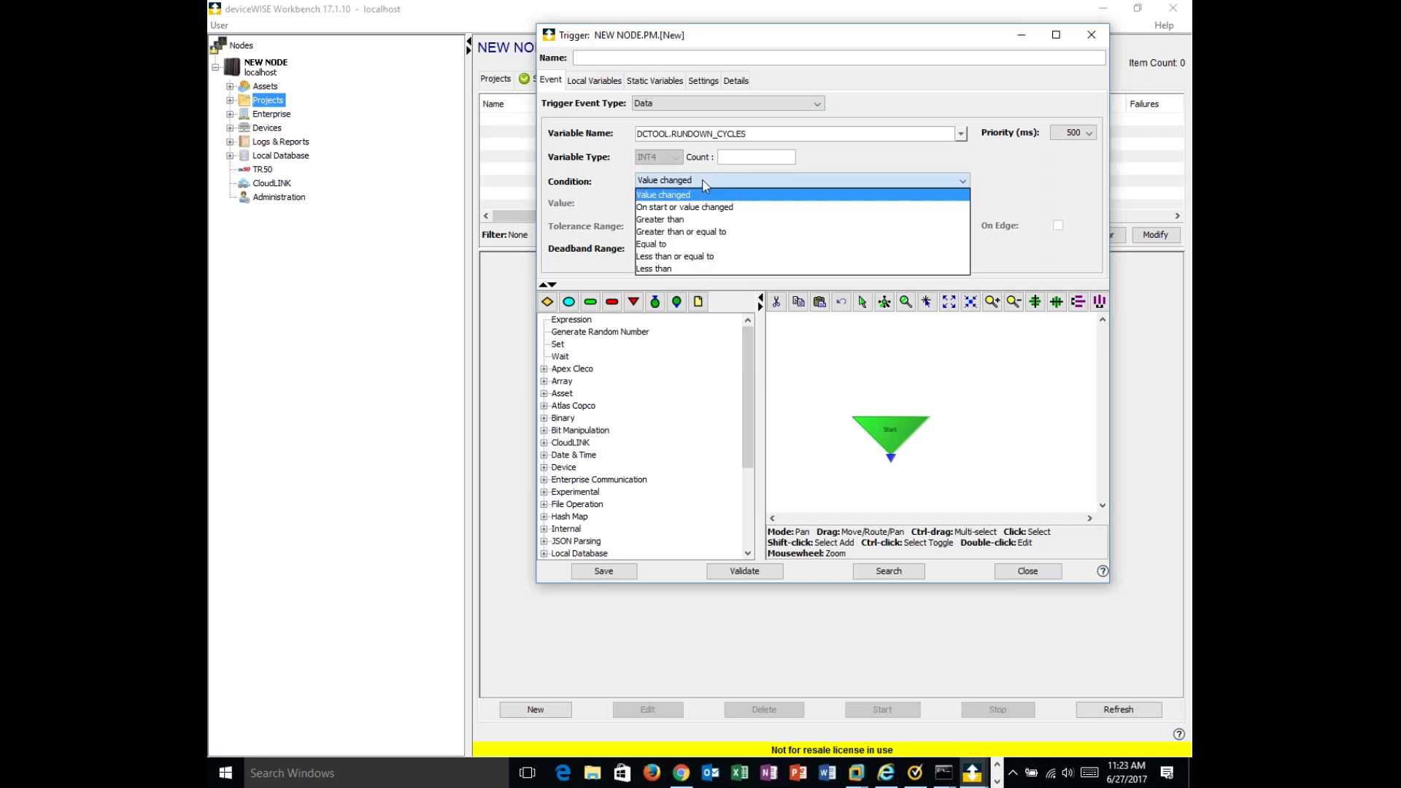
pyautogui.click(698, 245)
pyautogui.click(666, 205)
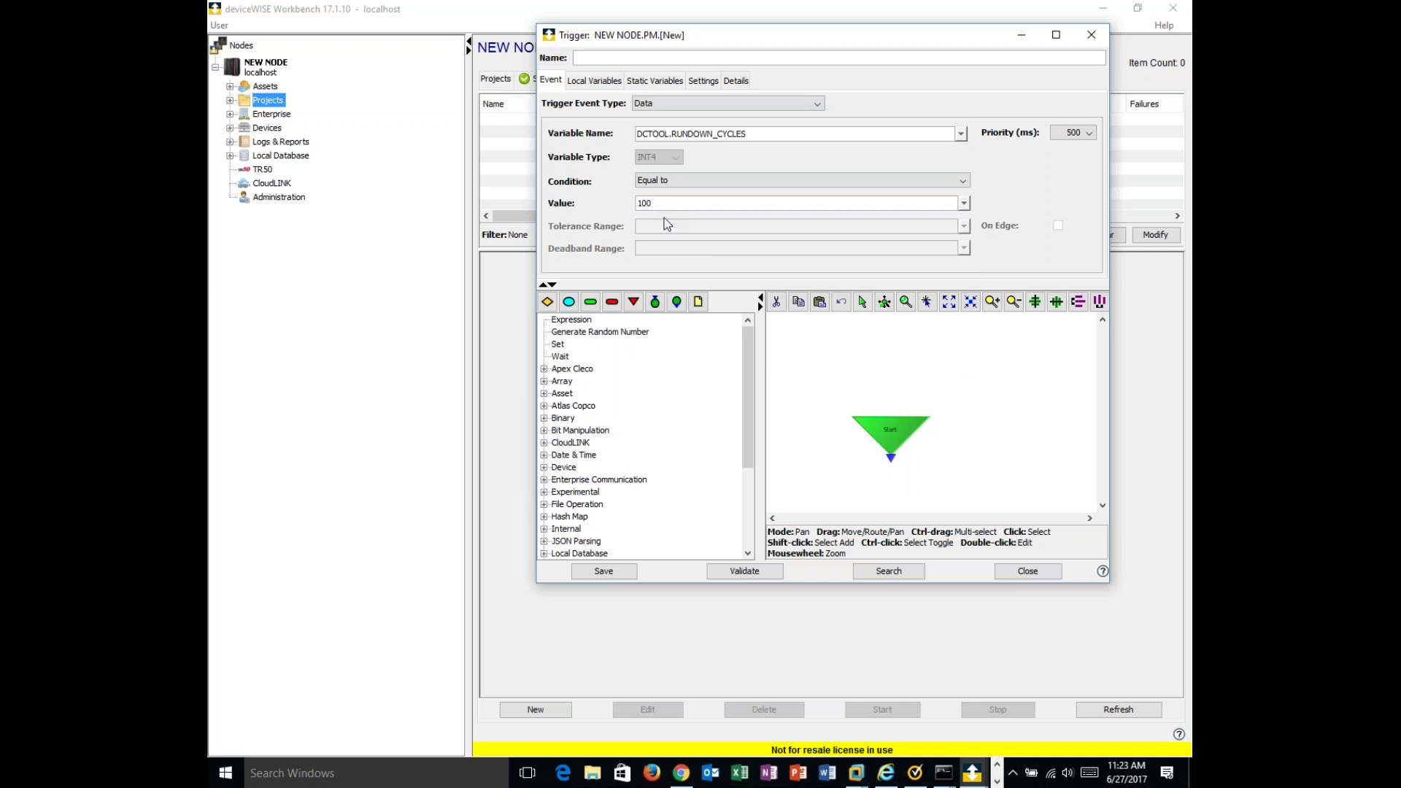
# - Reposition and heighten the trigger editor window, and move the Start node up near the top of the flow canvas
pyautogui.moveTo(769, 38); pyautogui.dragTo(665, 47)
pyautogui.moveTo(722, 609); pyautogui.dragTo(733, 717)
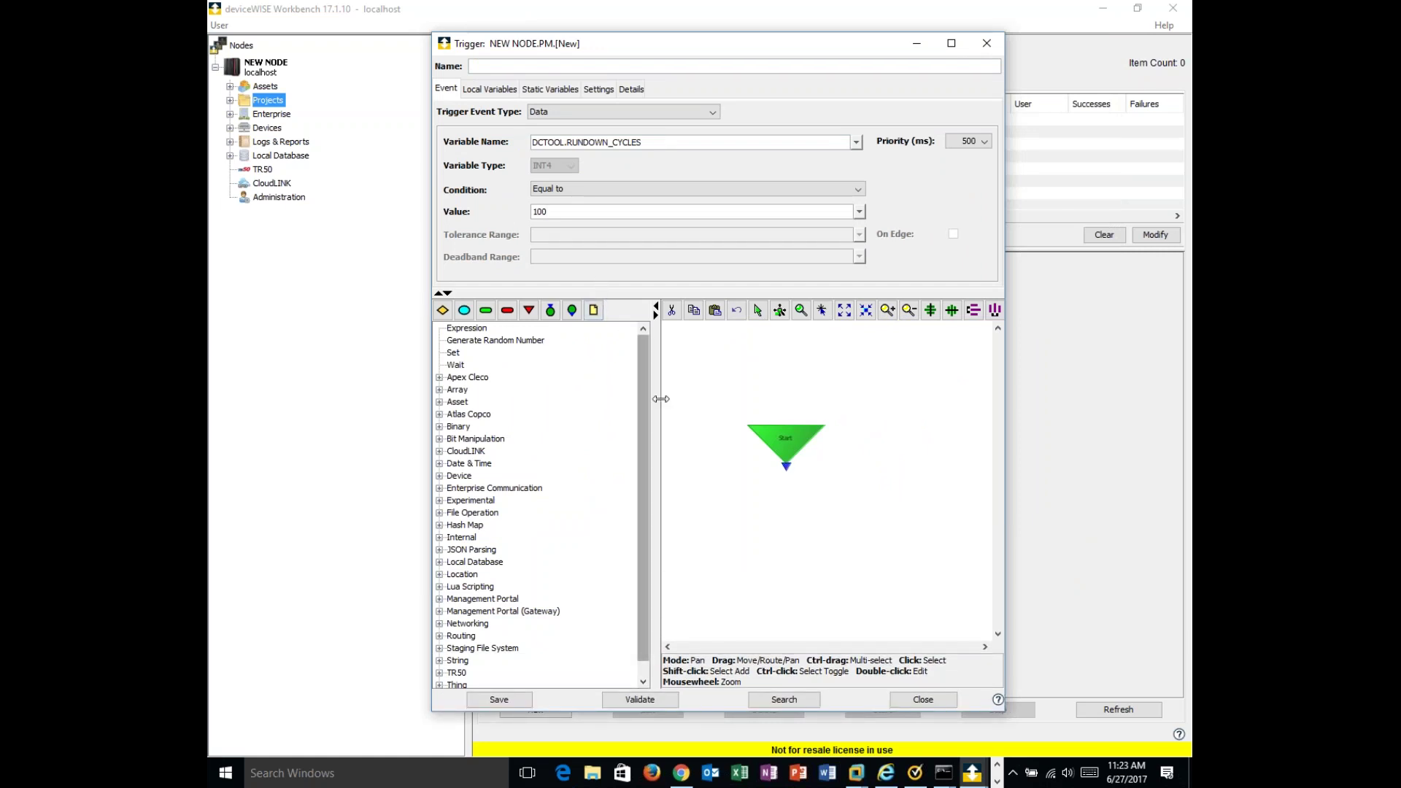
pyautogui.moveTo(786, 438); pyautogui.dragTo(787, 380)
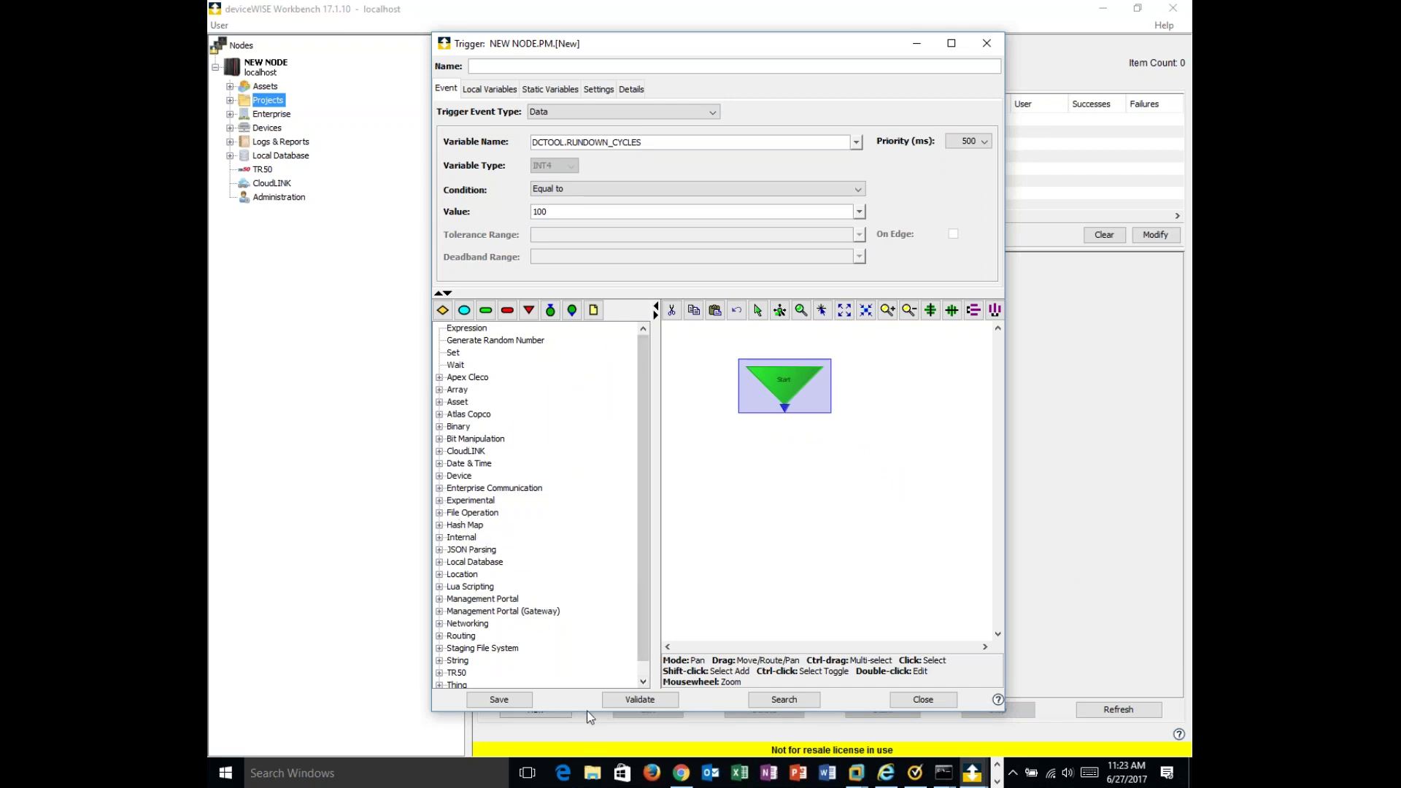
# - Add an Enterprise Communication Transaction below the Start node and route its success output to a new End Execution (Success) node
pyautogui.click(439, 488)
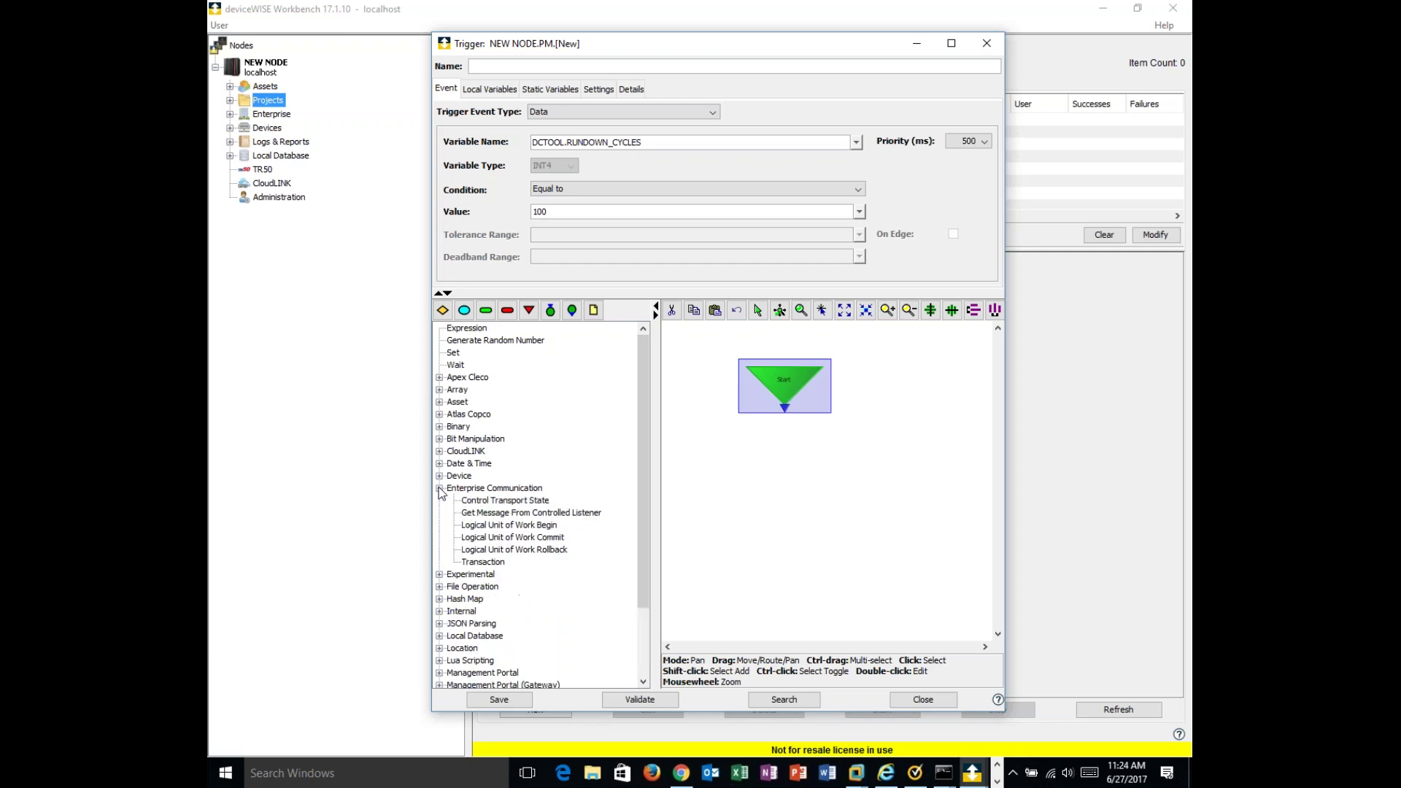
pyautogui.click(493, 563)
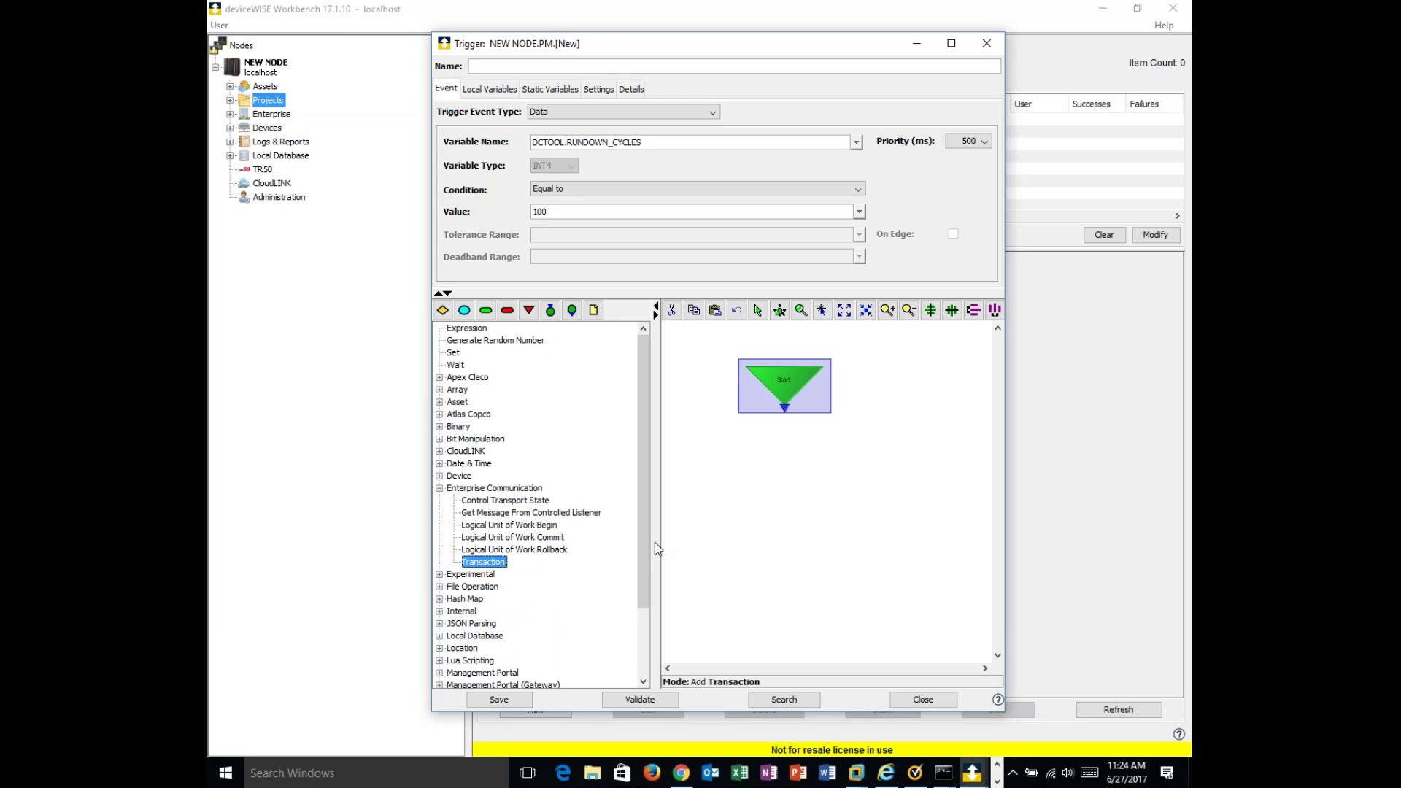
pyautogui.click(777, 509)
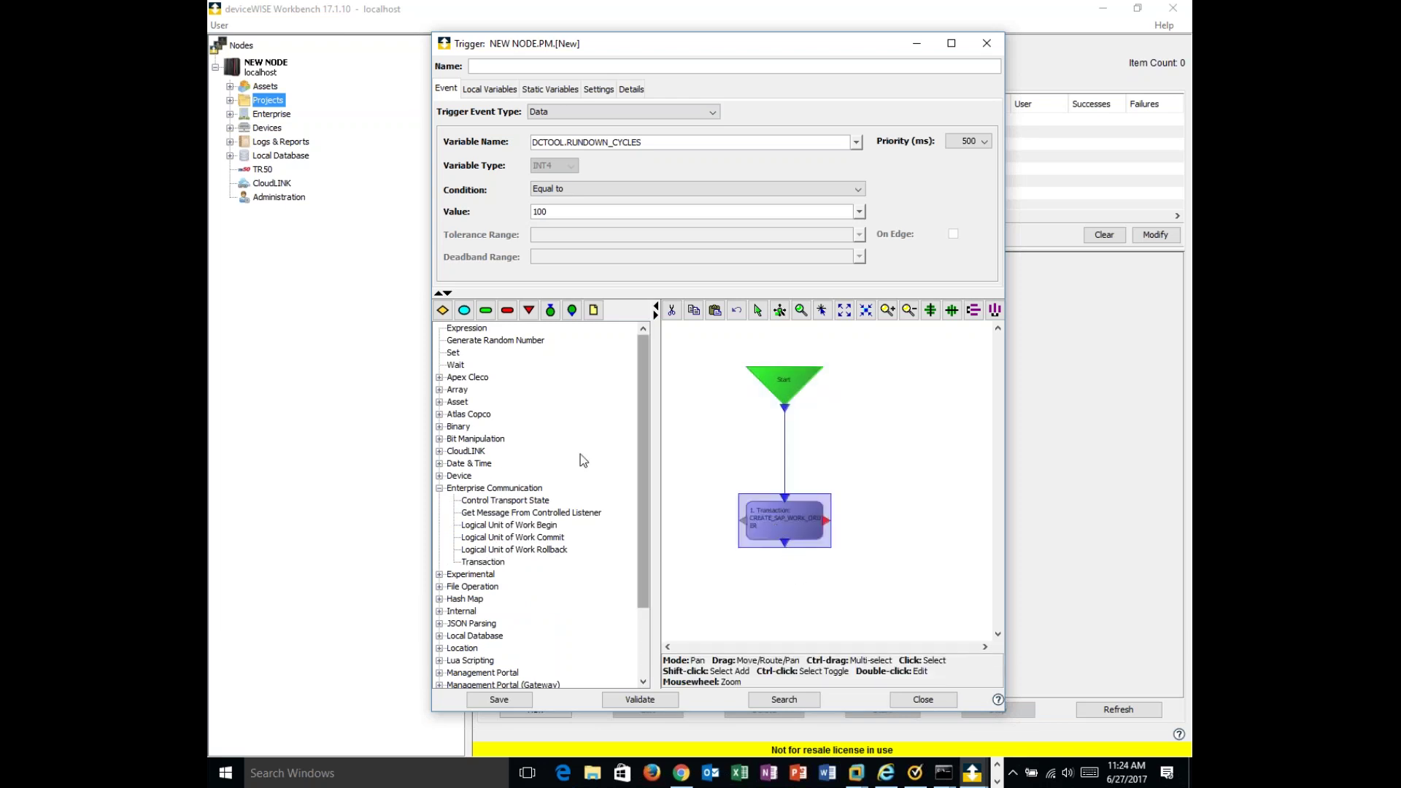
pyautogui.click(486, 311)
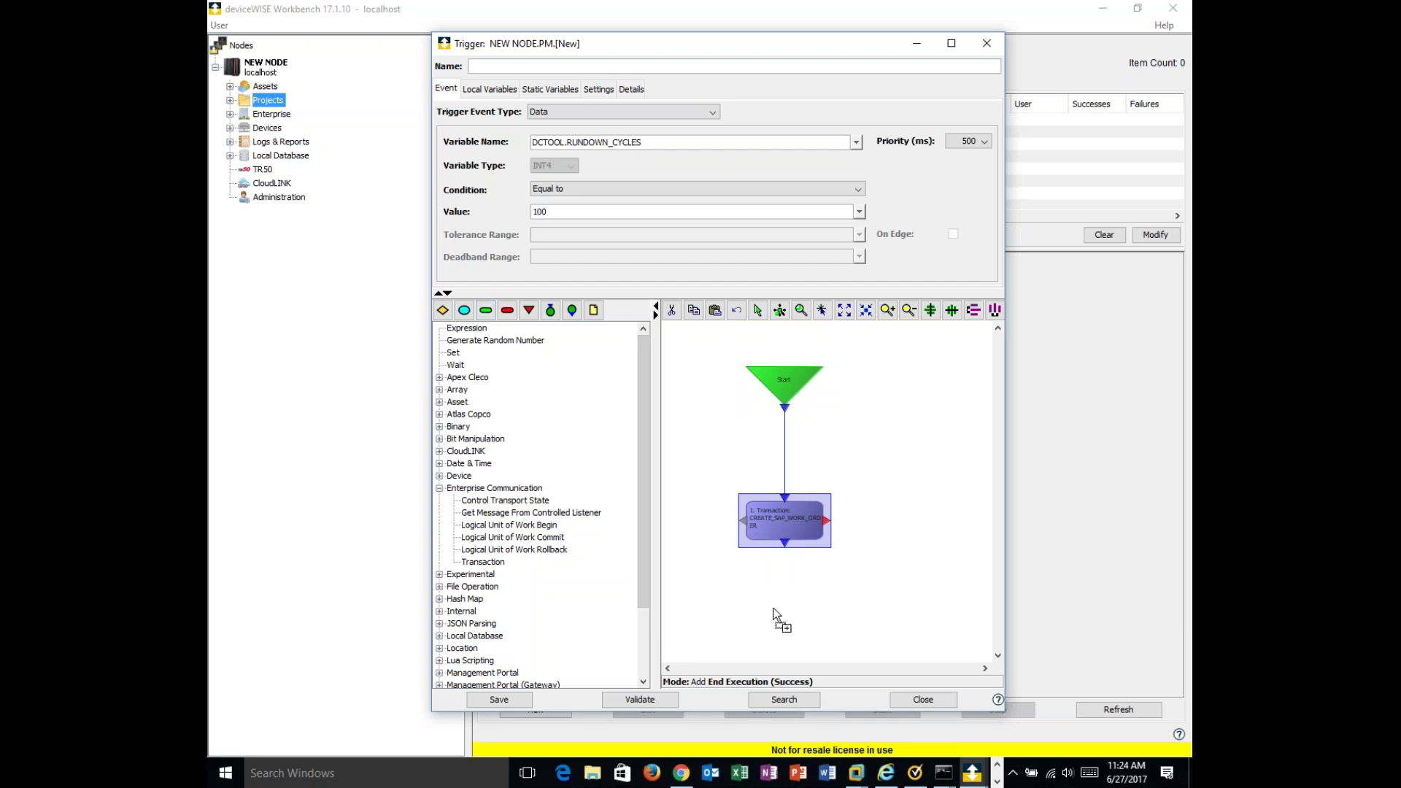
pyautogui.click(770, 636)
pyautogui.moveTo(784, 545); pyautogui.dragTo(784, 635)
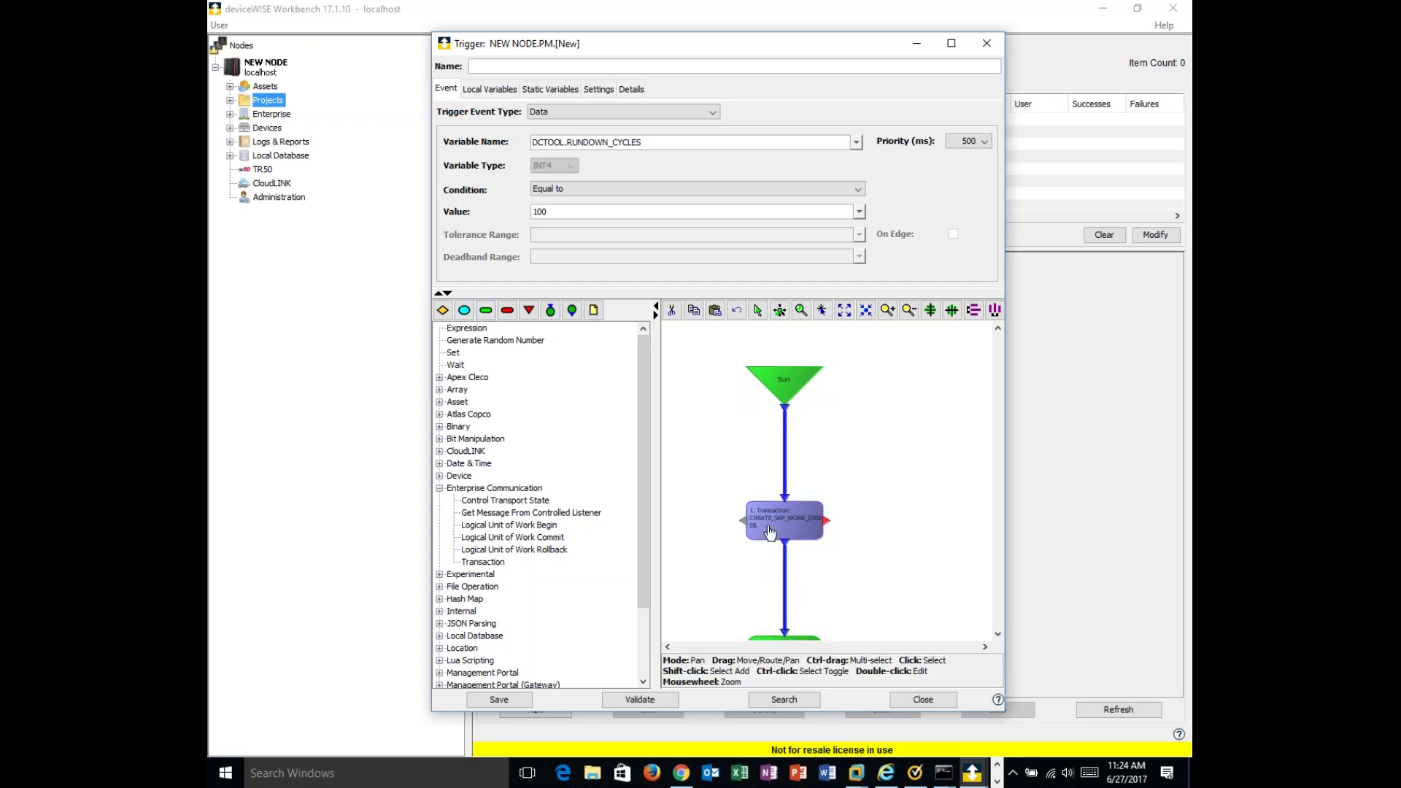
# - Enlarge the flow canvas by collapsing the event settings, and set the Transaction's transport map to CREATE_WORK_ORDER
pyautogui.click(439, 293)
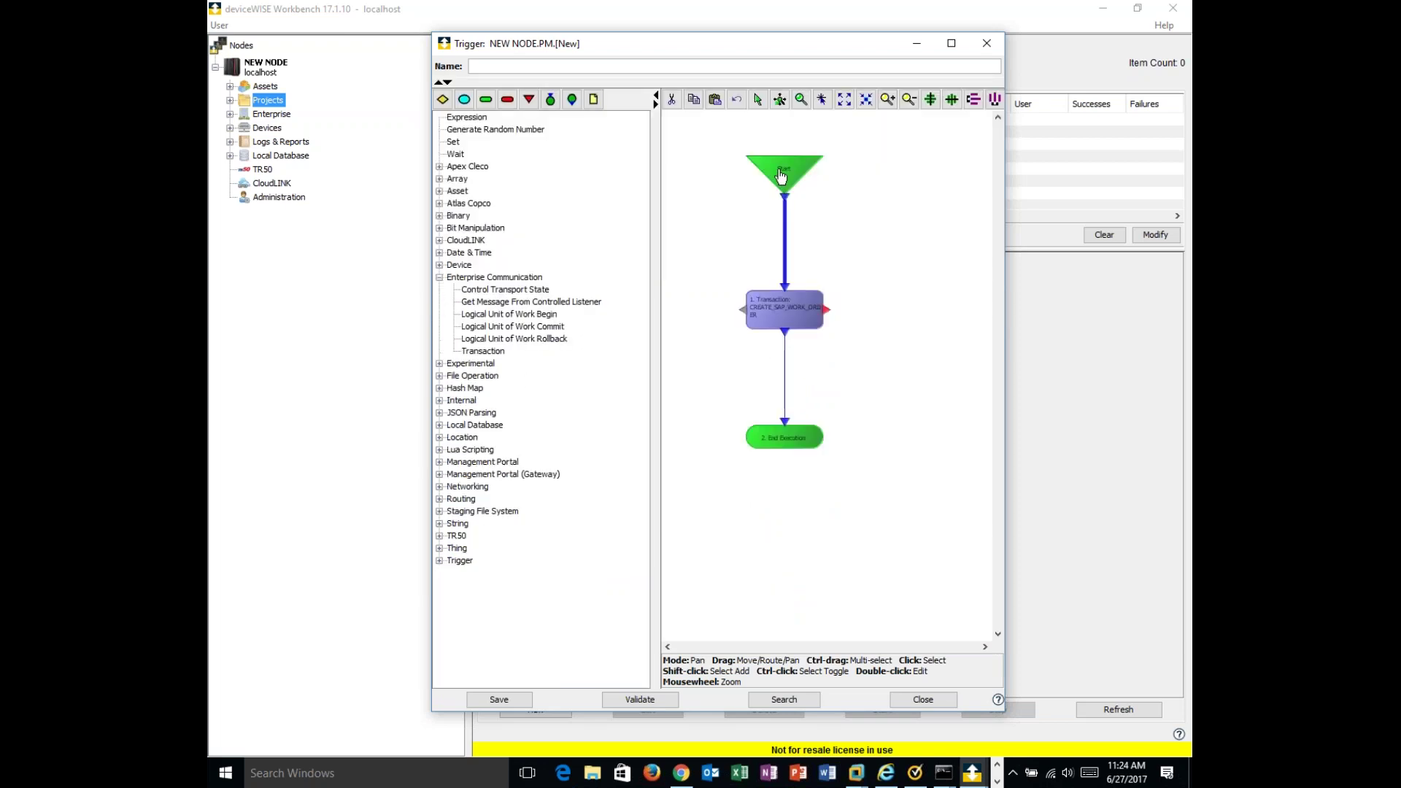
pyautogui.doubleClick(794, 321)
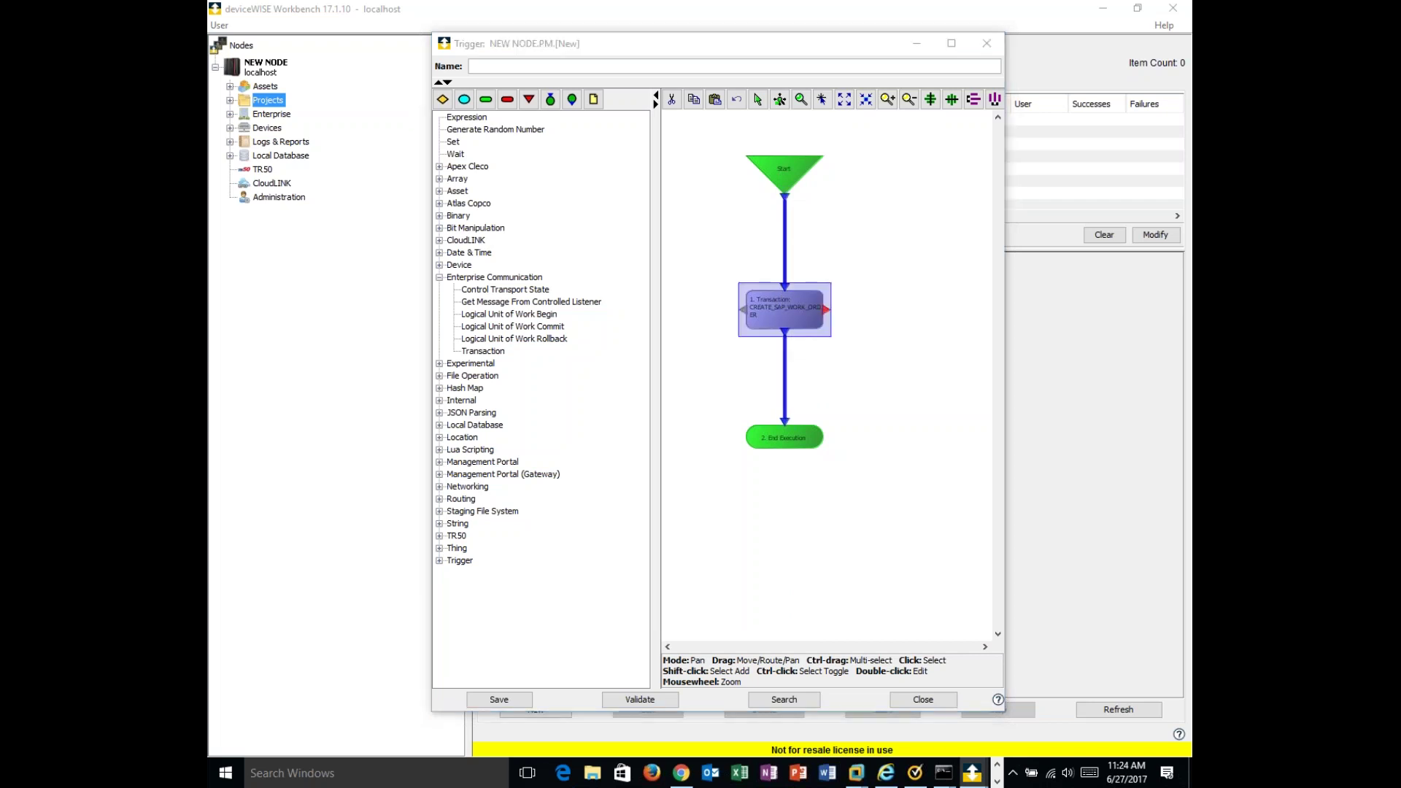
pyautogui.click(1019, 337)
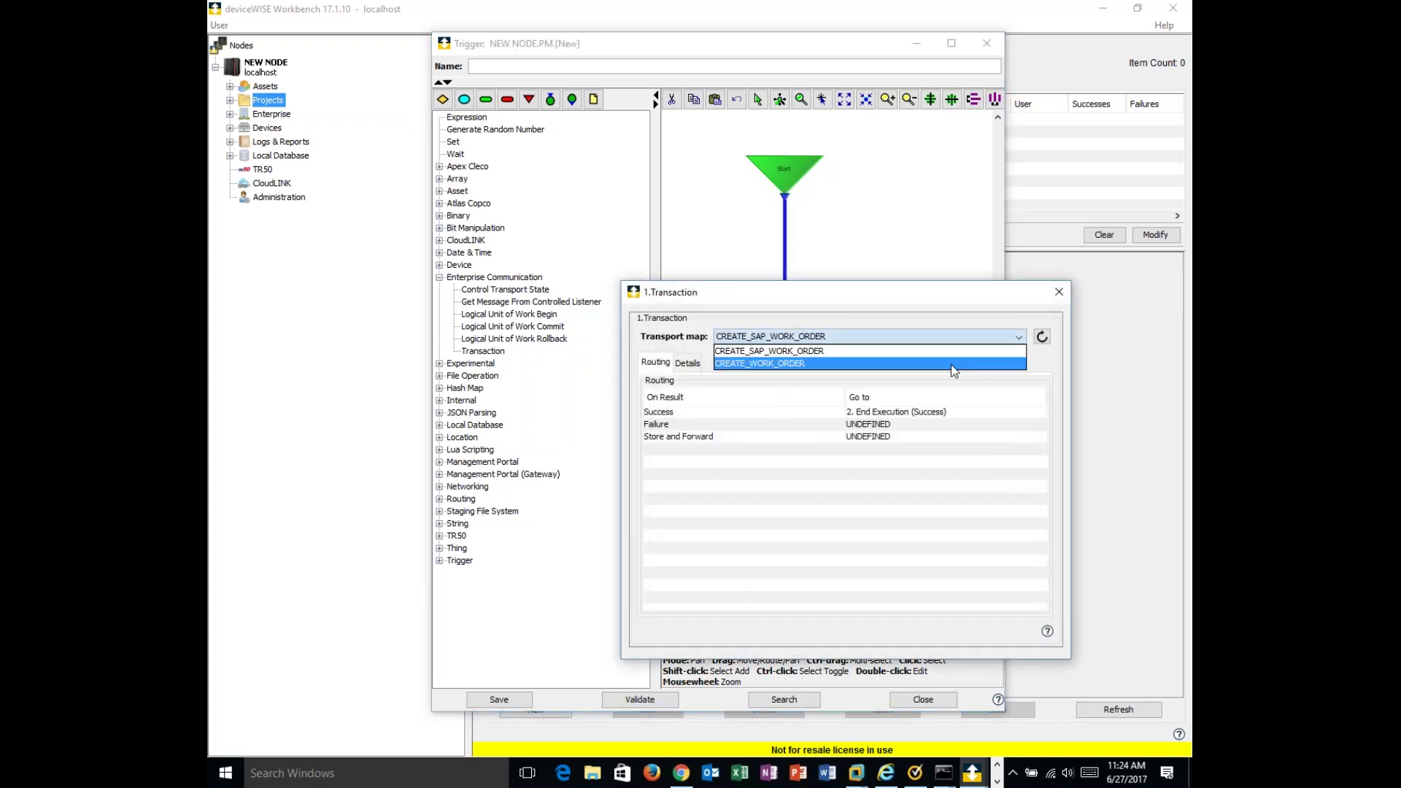
pyautogui.click(951, 365)
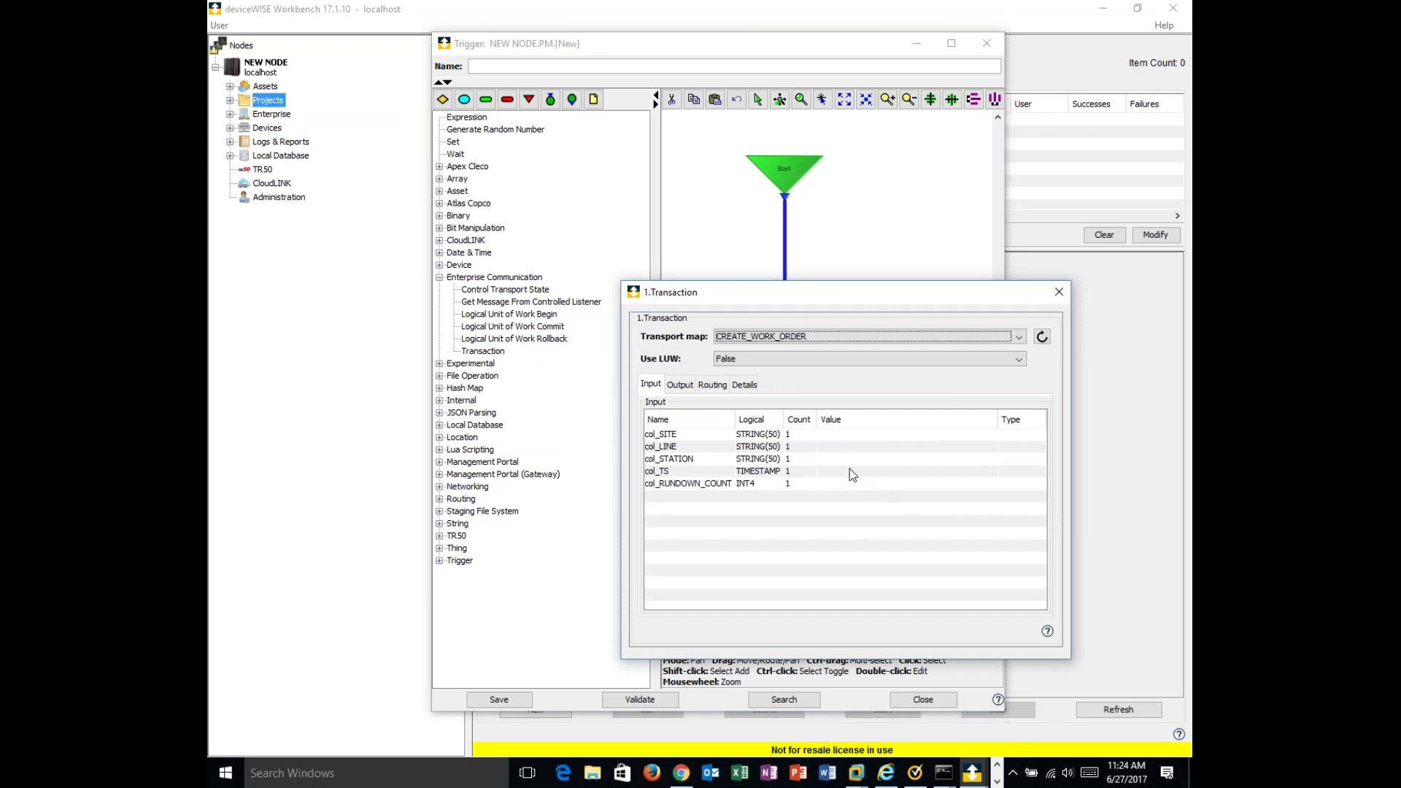
# - Set the Transaction's constant inputs: col_SITE to Boca Raton Florida, col_LINE to Line 1 and col_STATION to Station 1
pyautogui.click(861, 436)
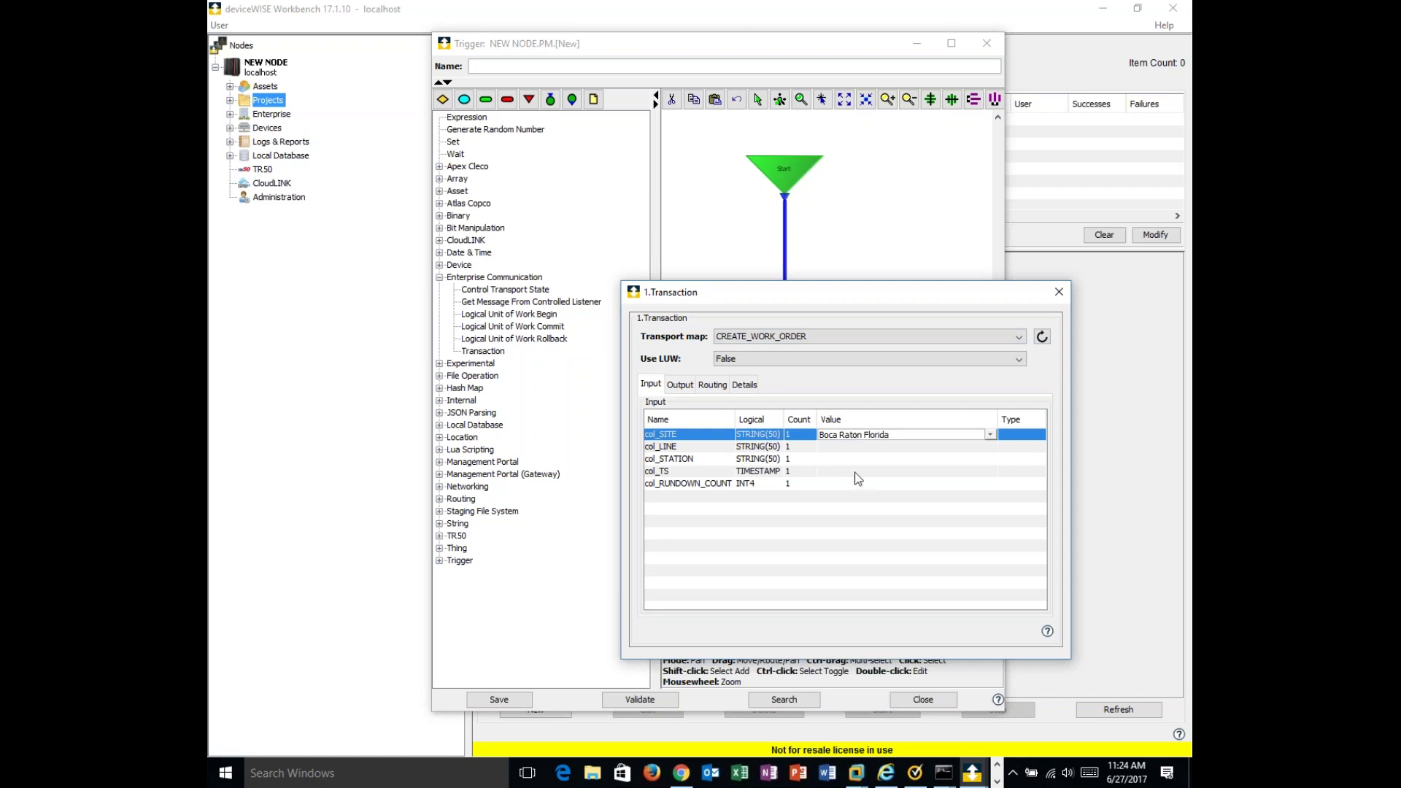
pyautogui.click(846, 446)
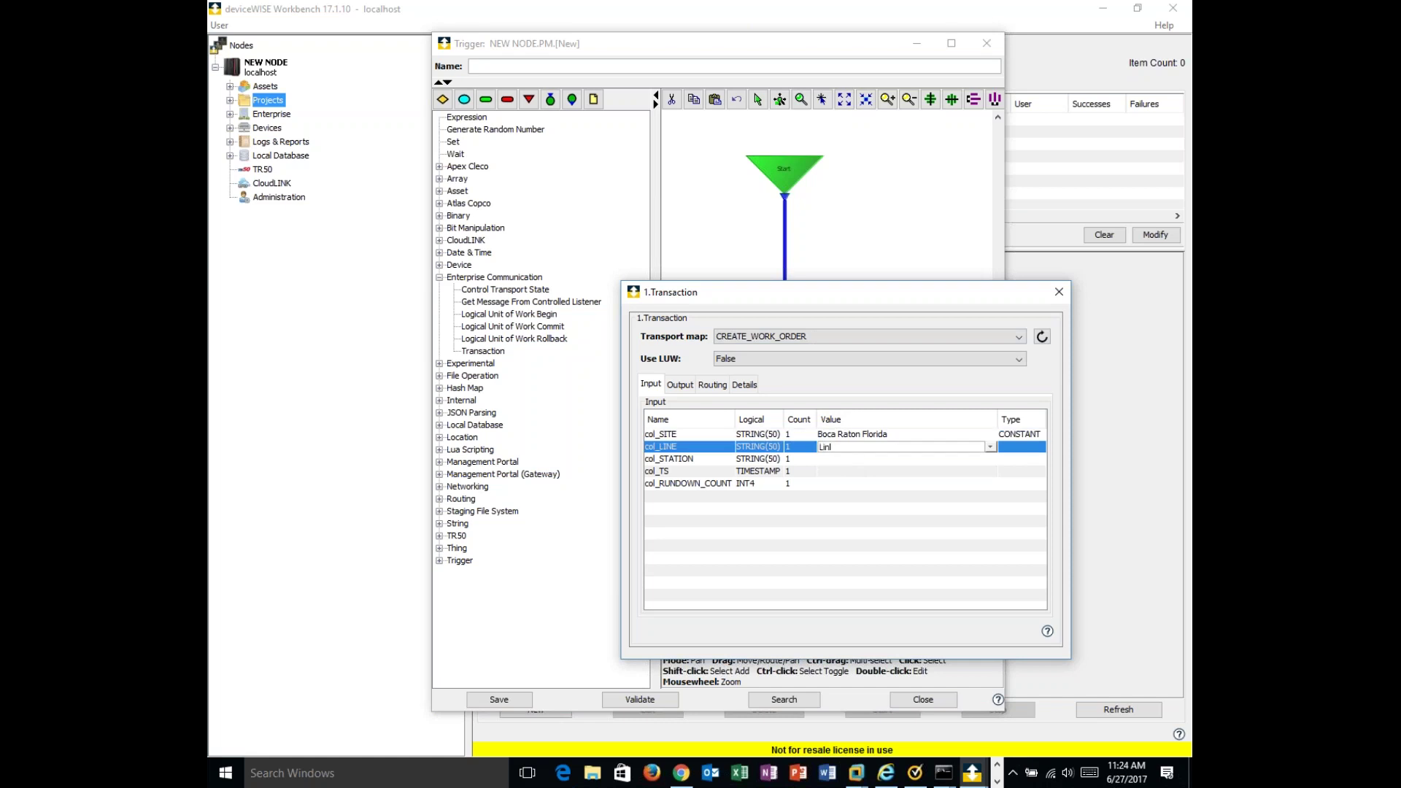
pyautogui.click(848, 458)
pyautogui.write('Station 1')
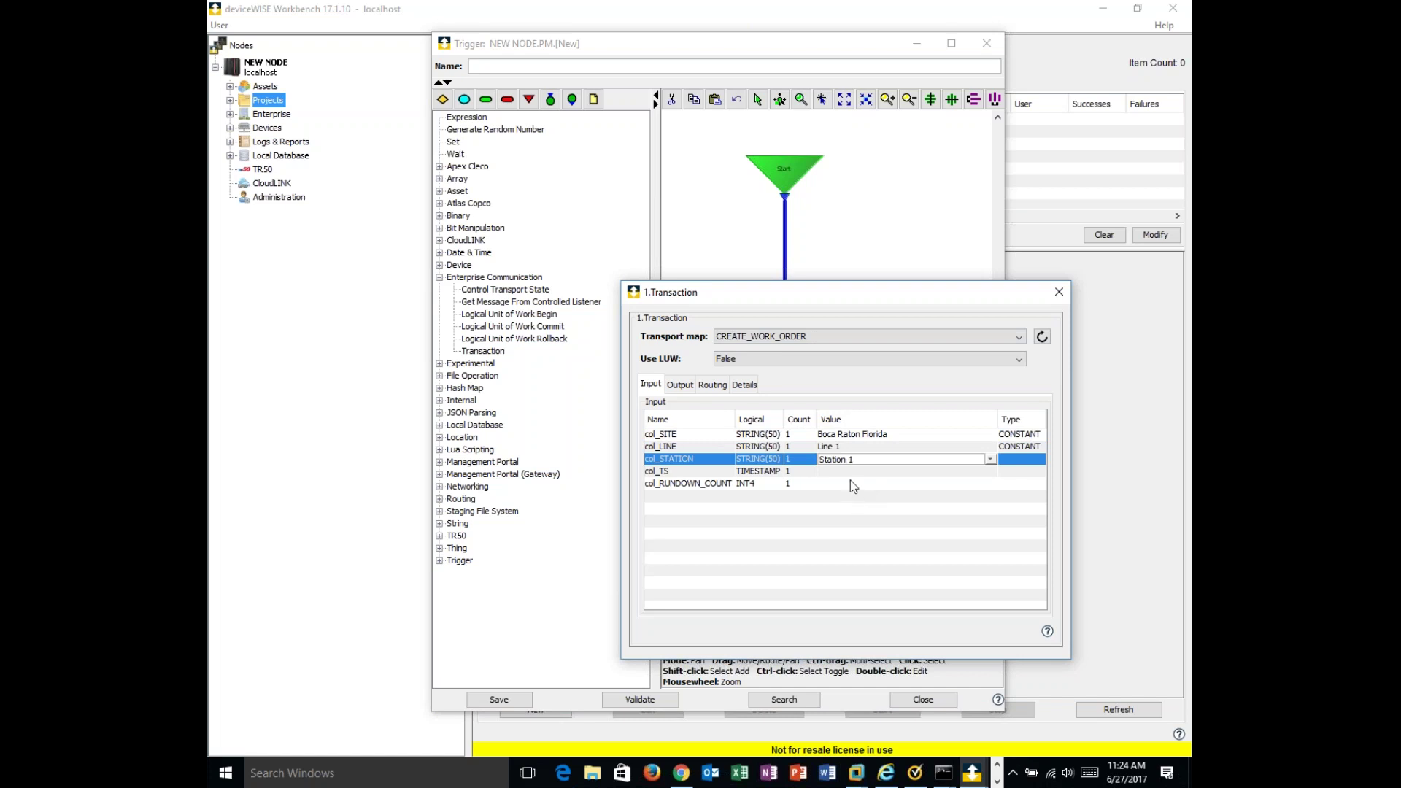
# - Map col_RUNDOWN_COUNT to DCTOOL.RUNDOWN_CYCLES and col_TS to the macro $EVENT_TIME, and close the Transaction's settings
pyautogui.click(852, 483)
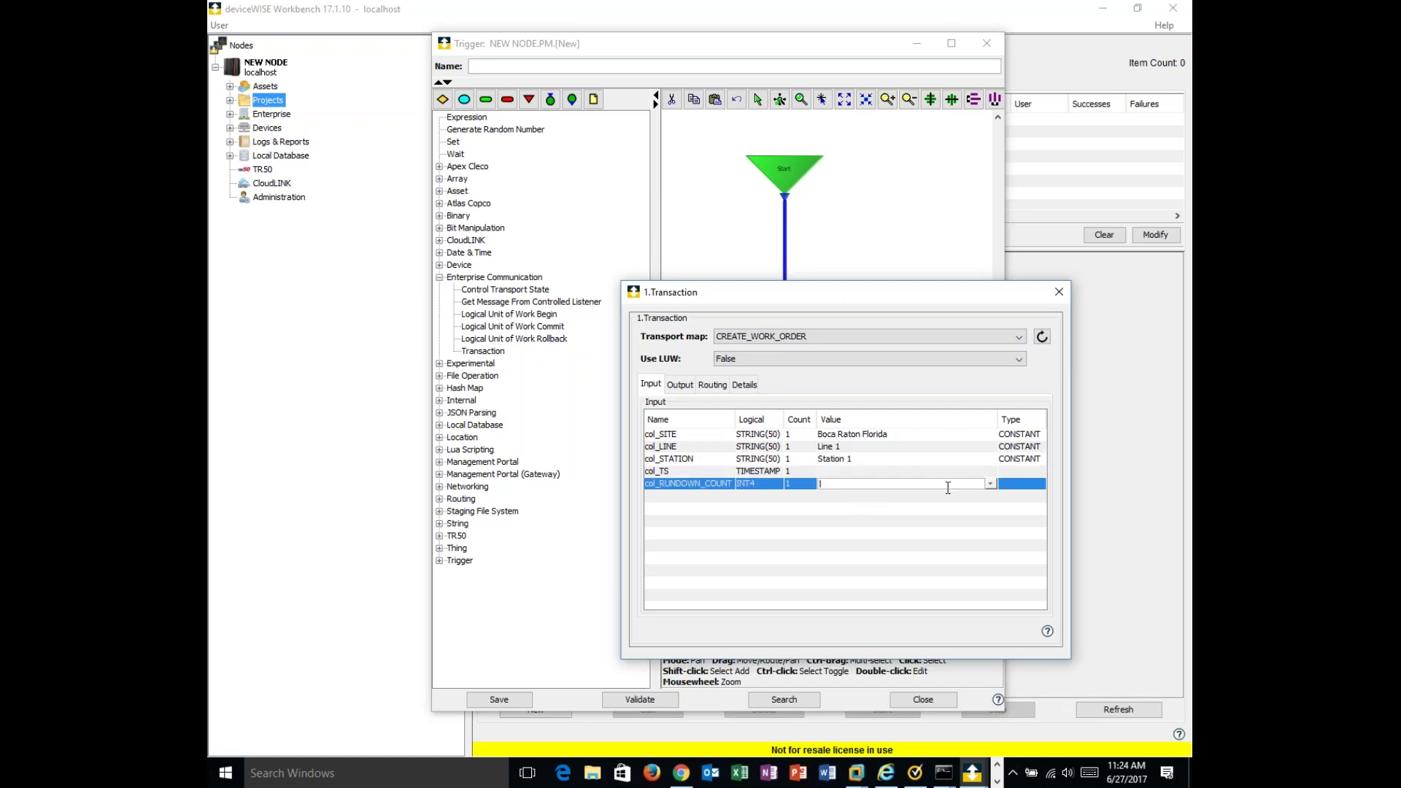
pyautogui.click(990, 485)
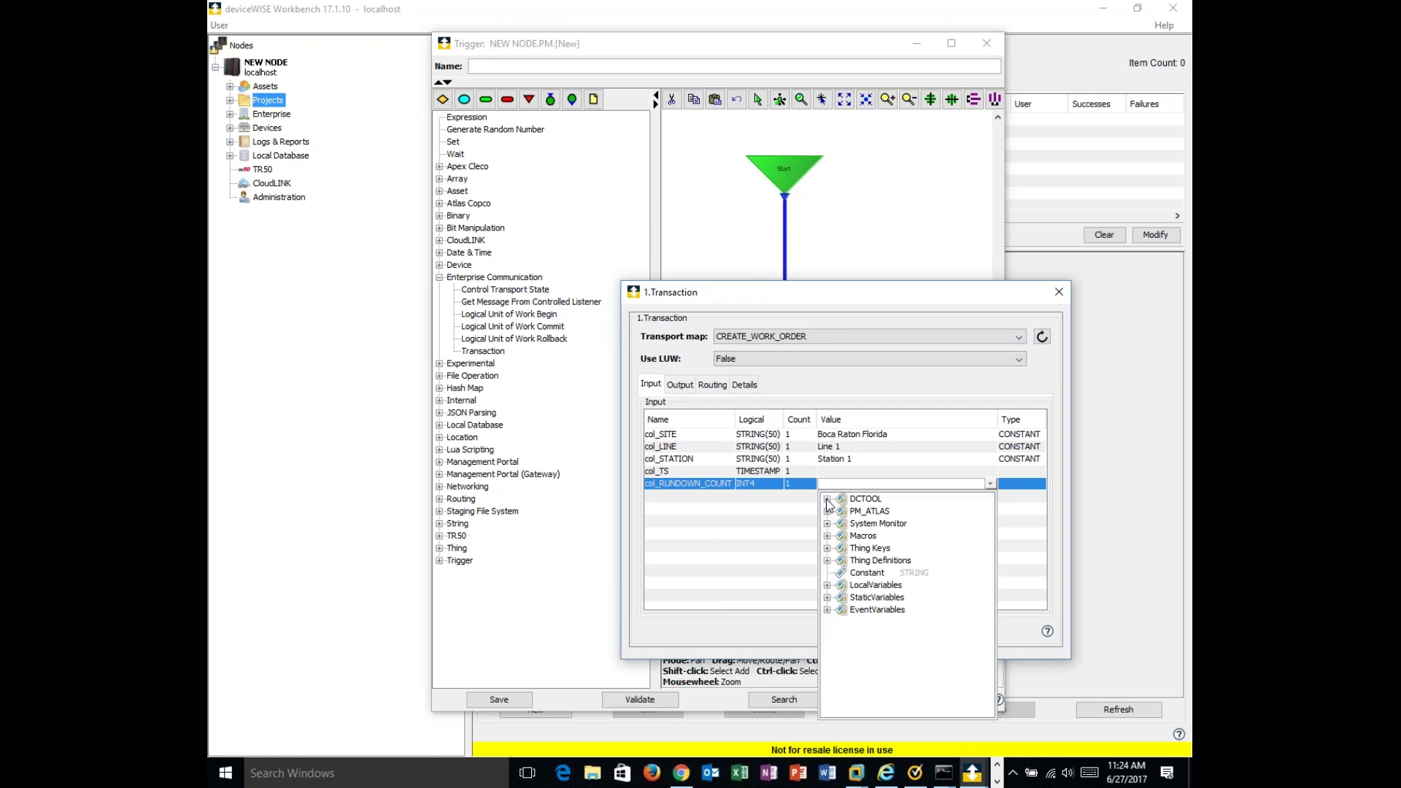
pyautogui.click(827, 500)
pyautogui.click(879, 513)
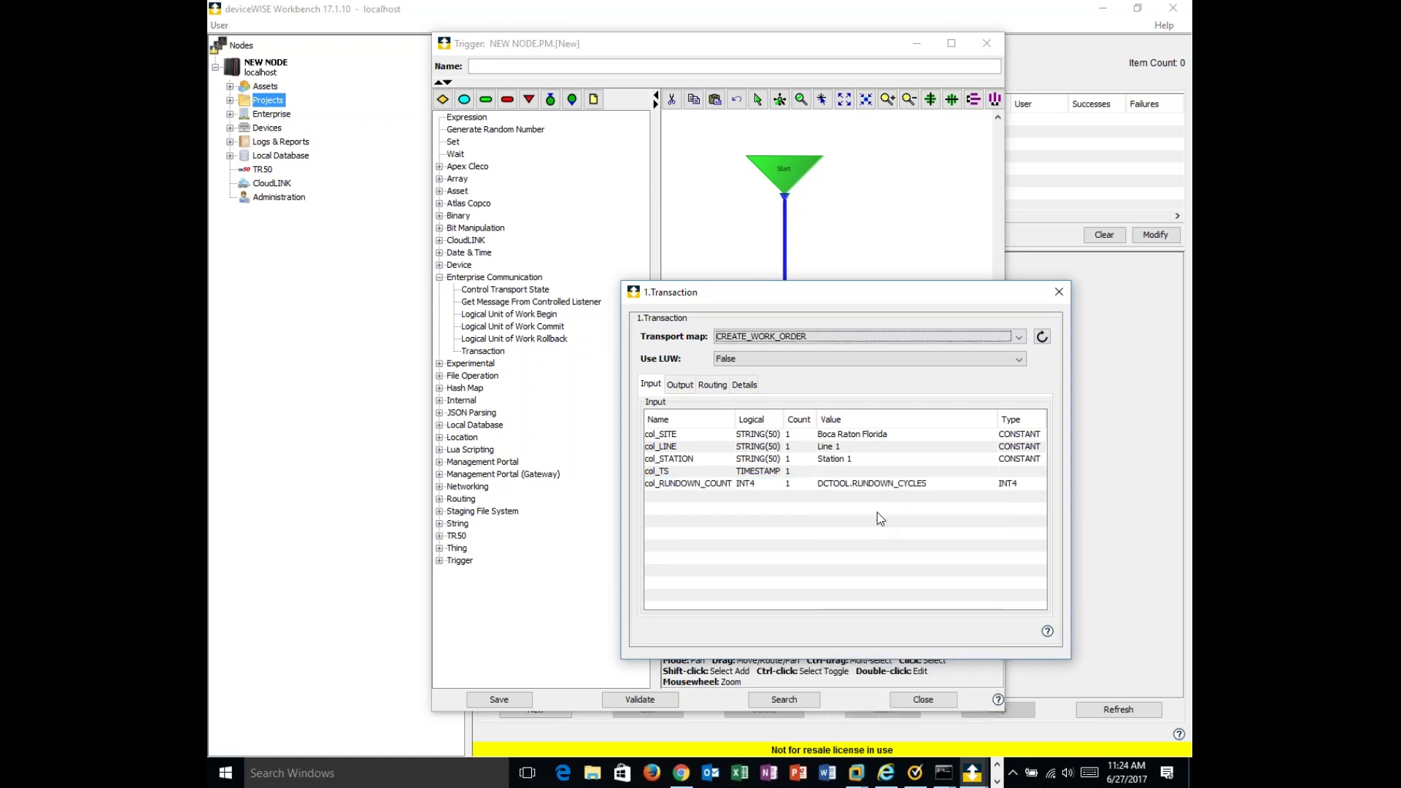
pyautogui.click(851, 471)
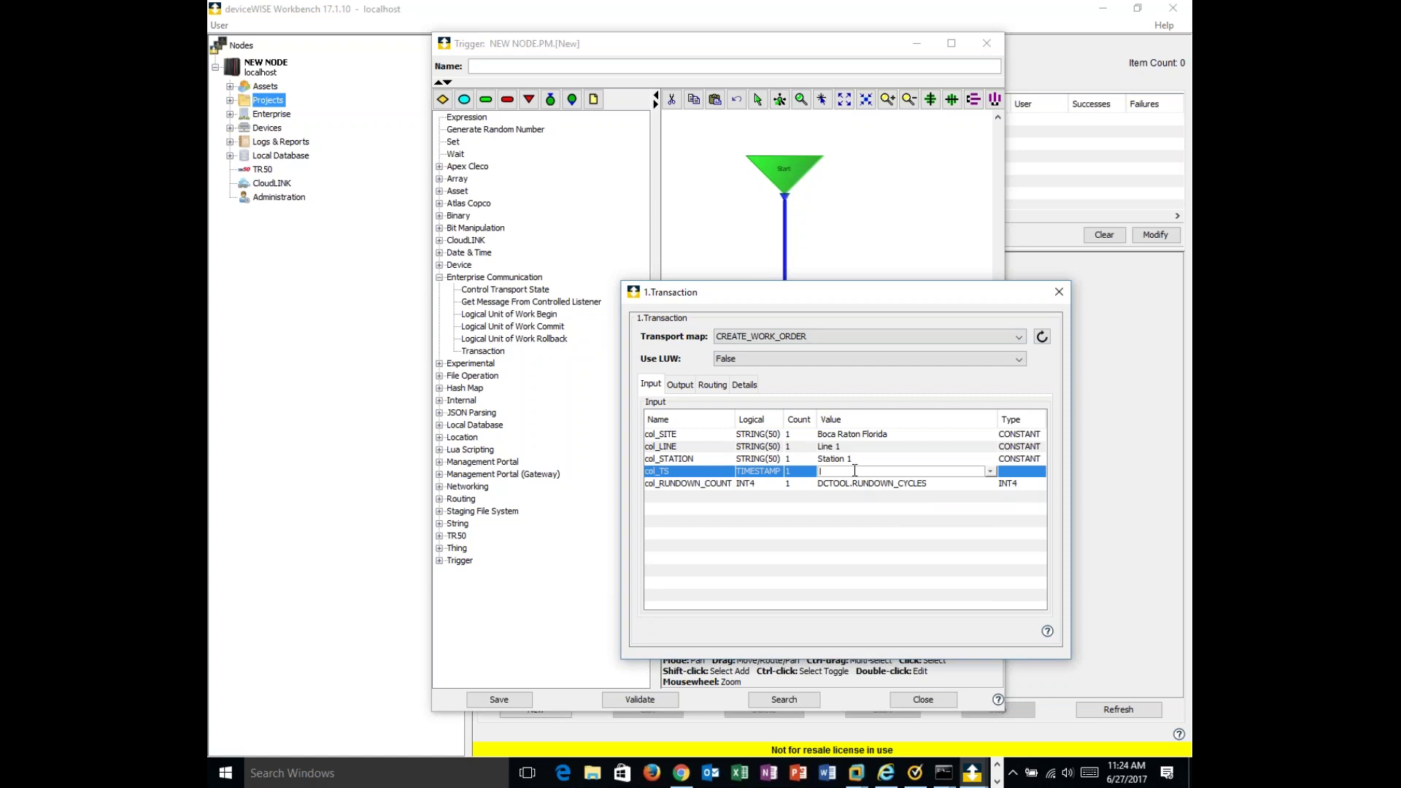
pyautogui.click(991, 472)
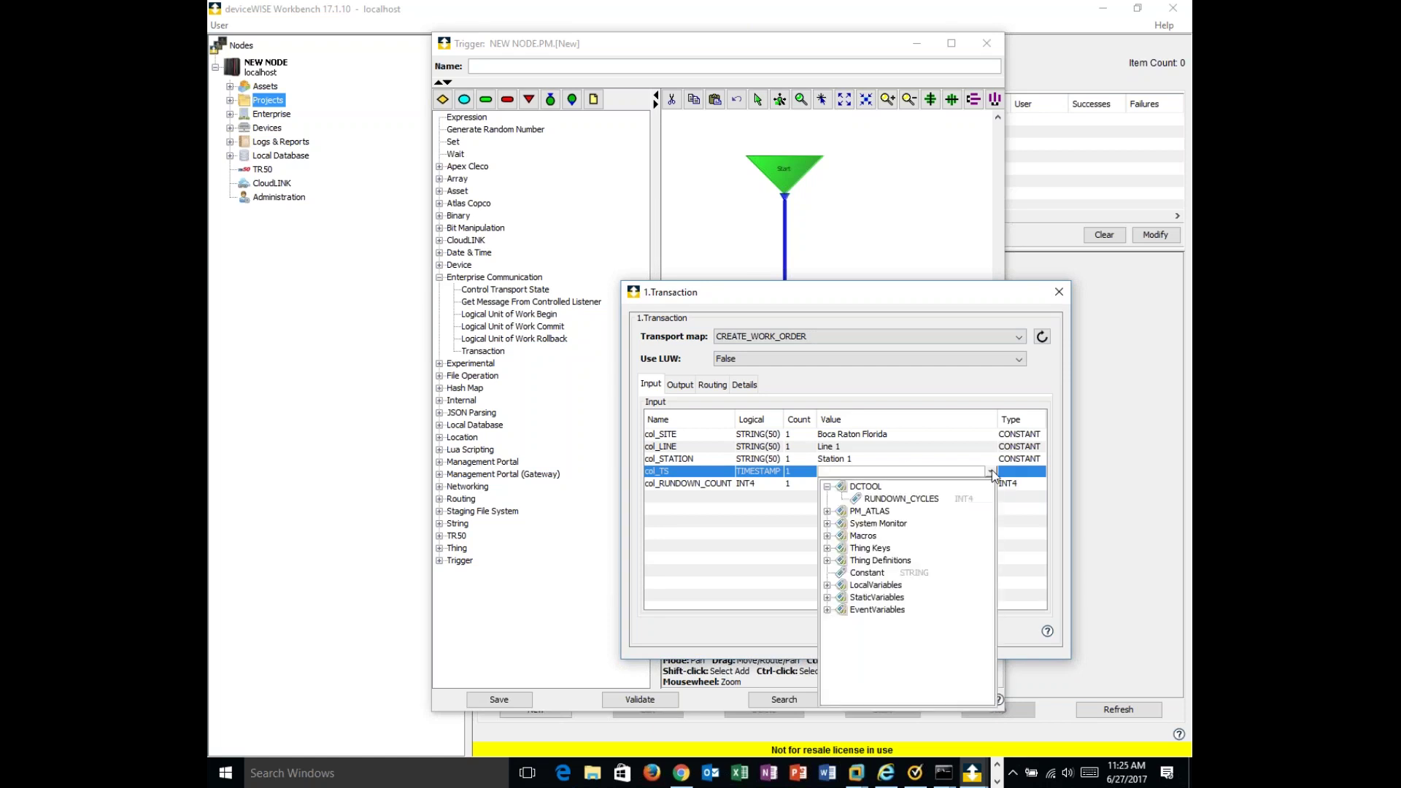
pyautogui.click(828, 536)
pyautogui.click(894, 557)
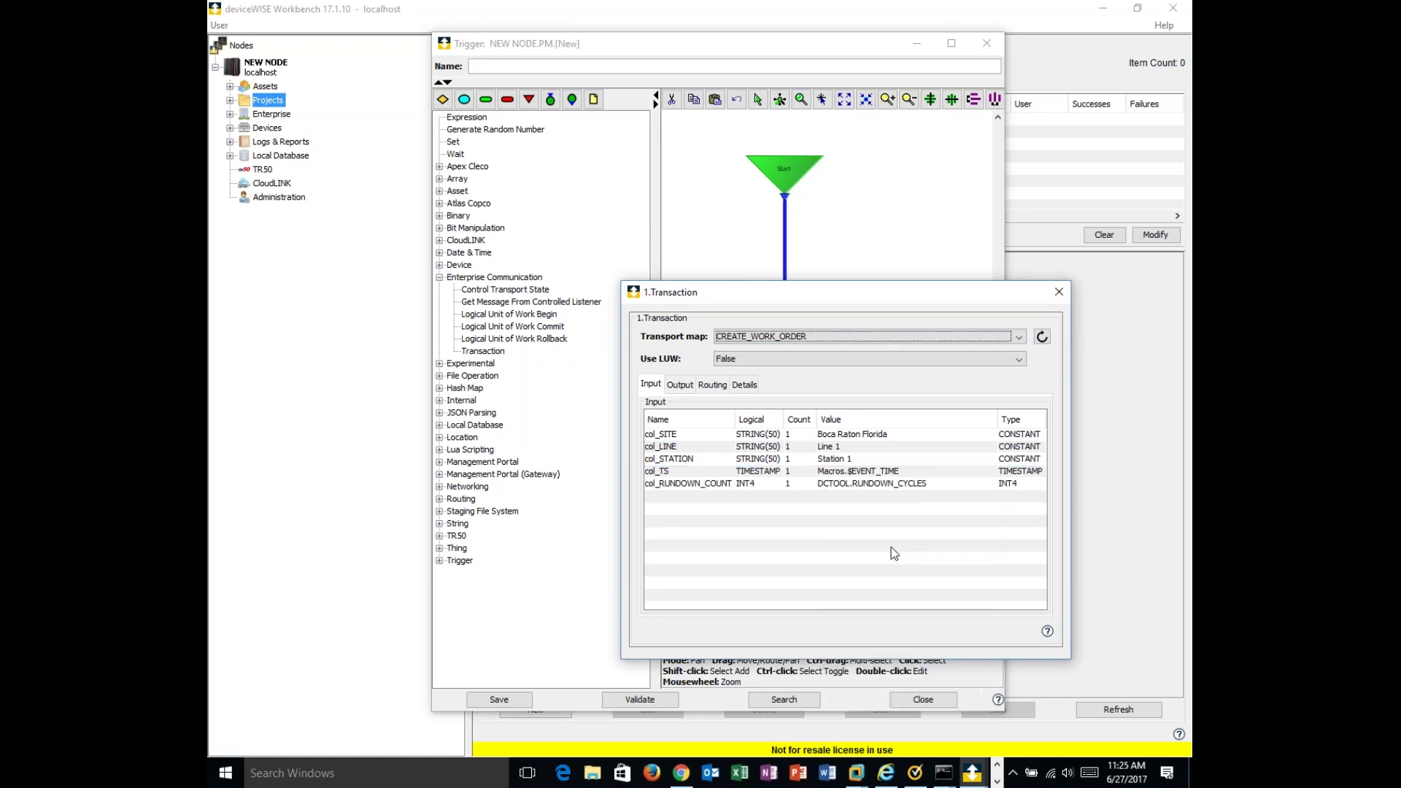
pyautogui.click(1059, 292)
pyautogui.click(1079, 535)
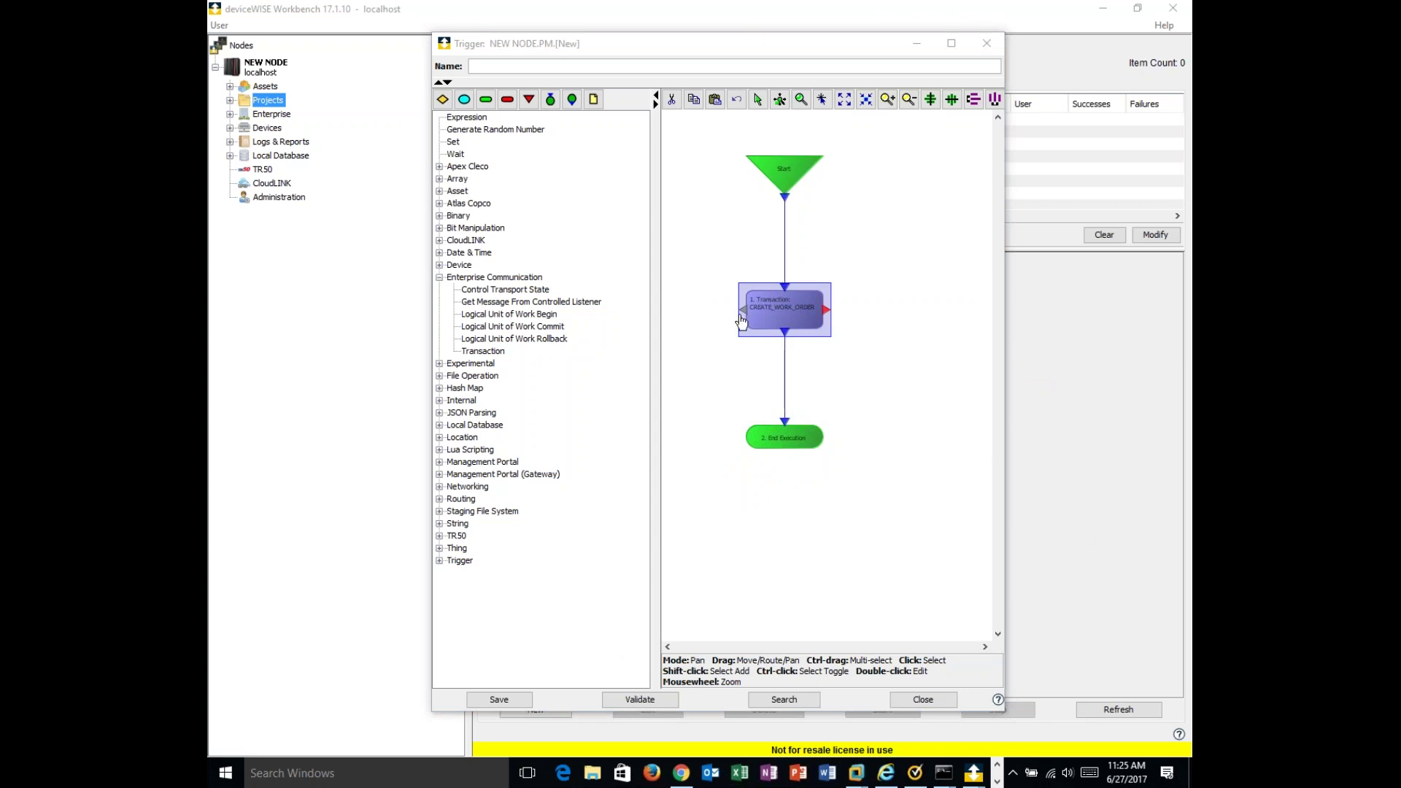
# - Add an End Execution (Failure) node beside the success end node and connect the Transaction's failure output to it
pyautogui.moveTo(797, 436); pyautogui.dragTo(791, 457)
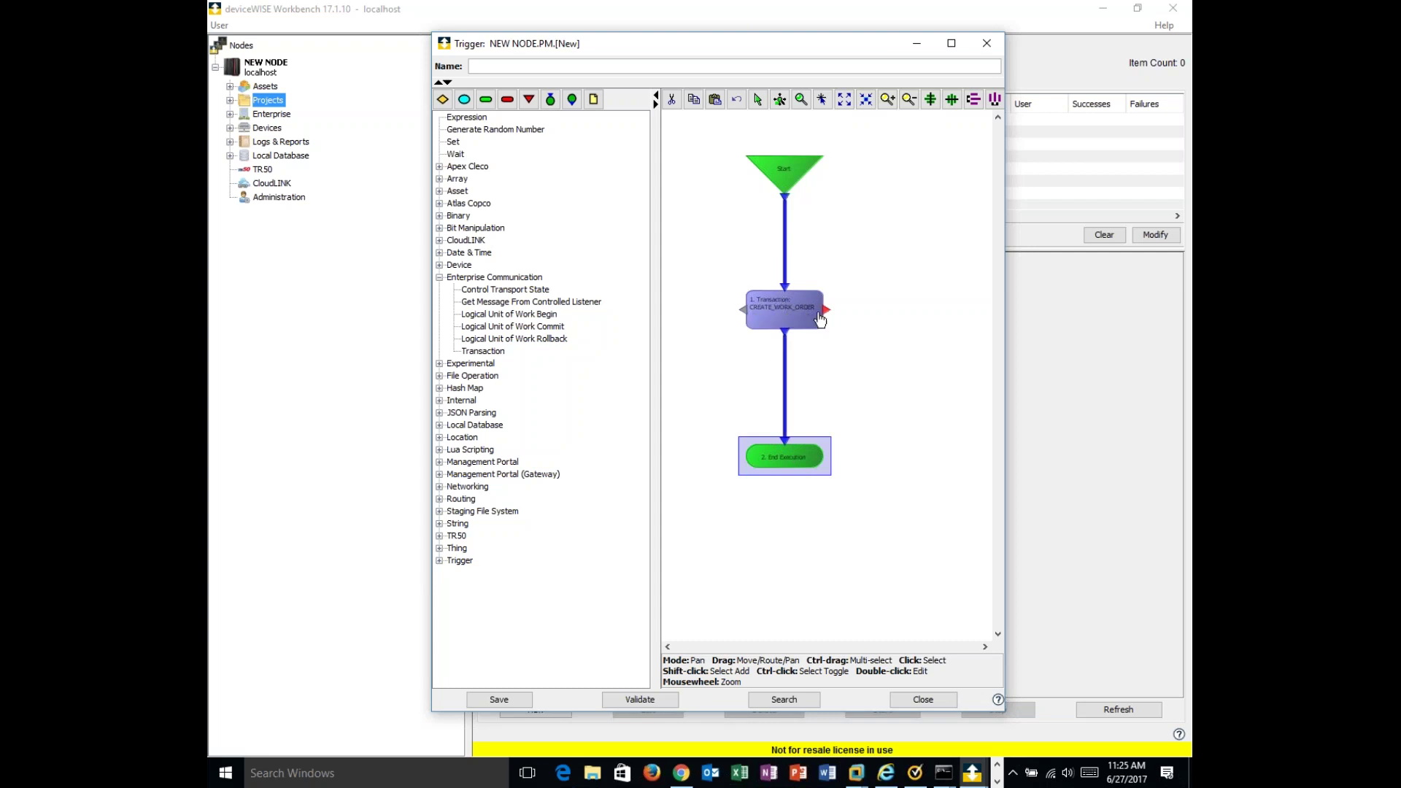
pyautogui.click(507, 99)
pyautogui.click(883, 461)
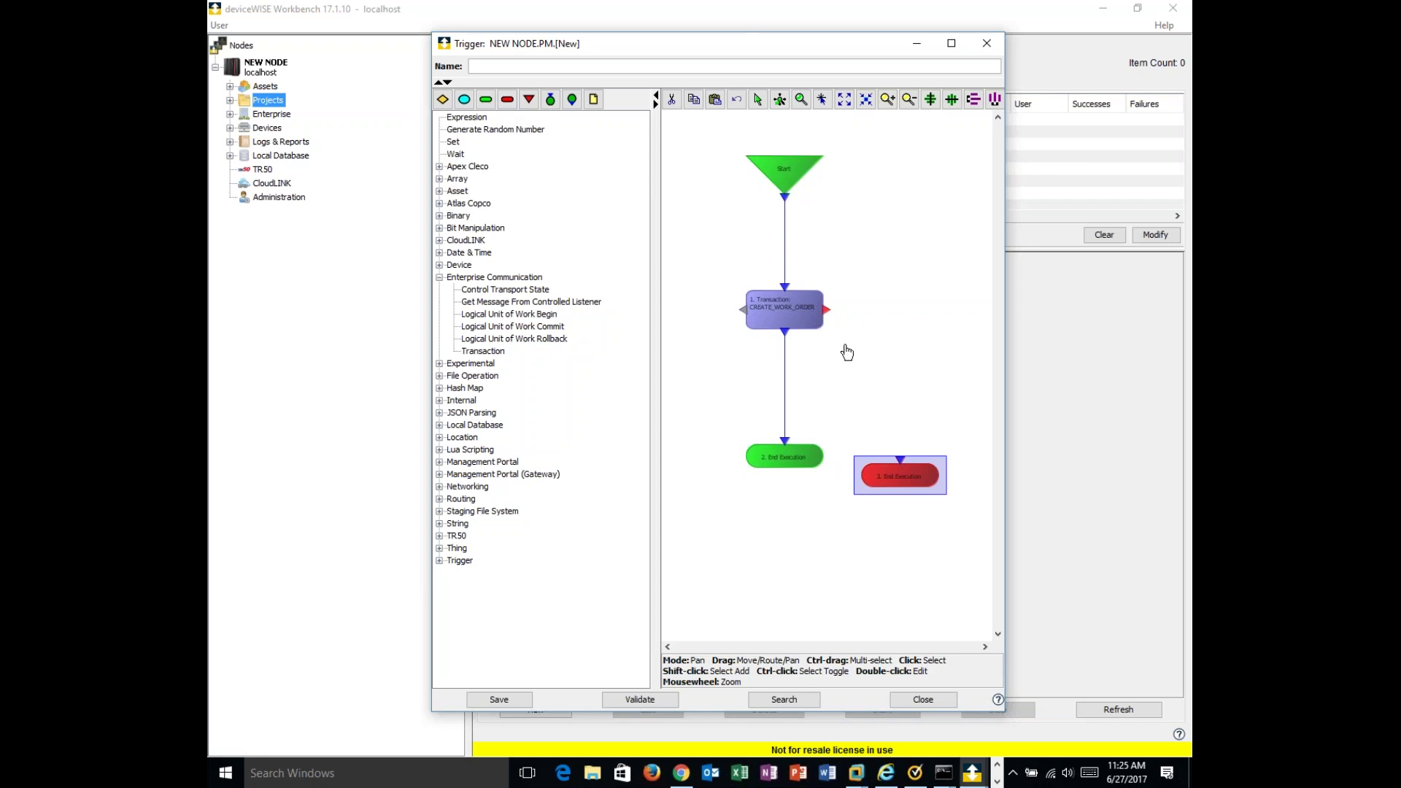
pyautogui.moveTo(826, 309); pyautogui.dragTo(880, 423)
pyautogui.moveTo(905, 472); pyautogui.dragTo(890, 443)
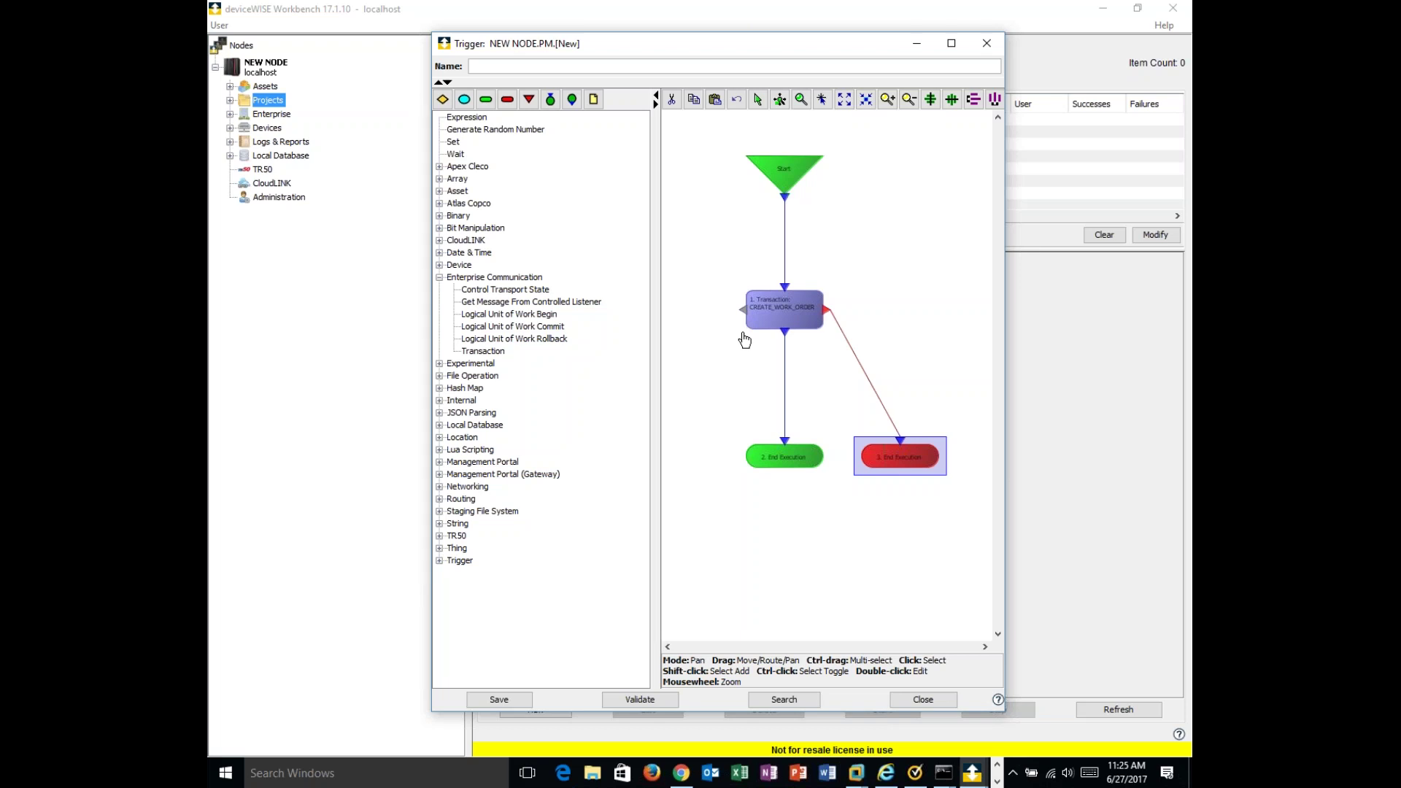
# - Try a Networking E-mail action on the Transaction's store-and-forward route, with its success output linked to End Execution (Success)
pyautogui.click(439, 486)
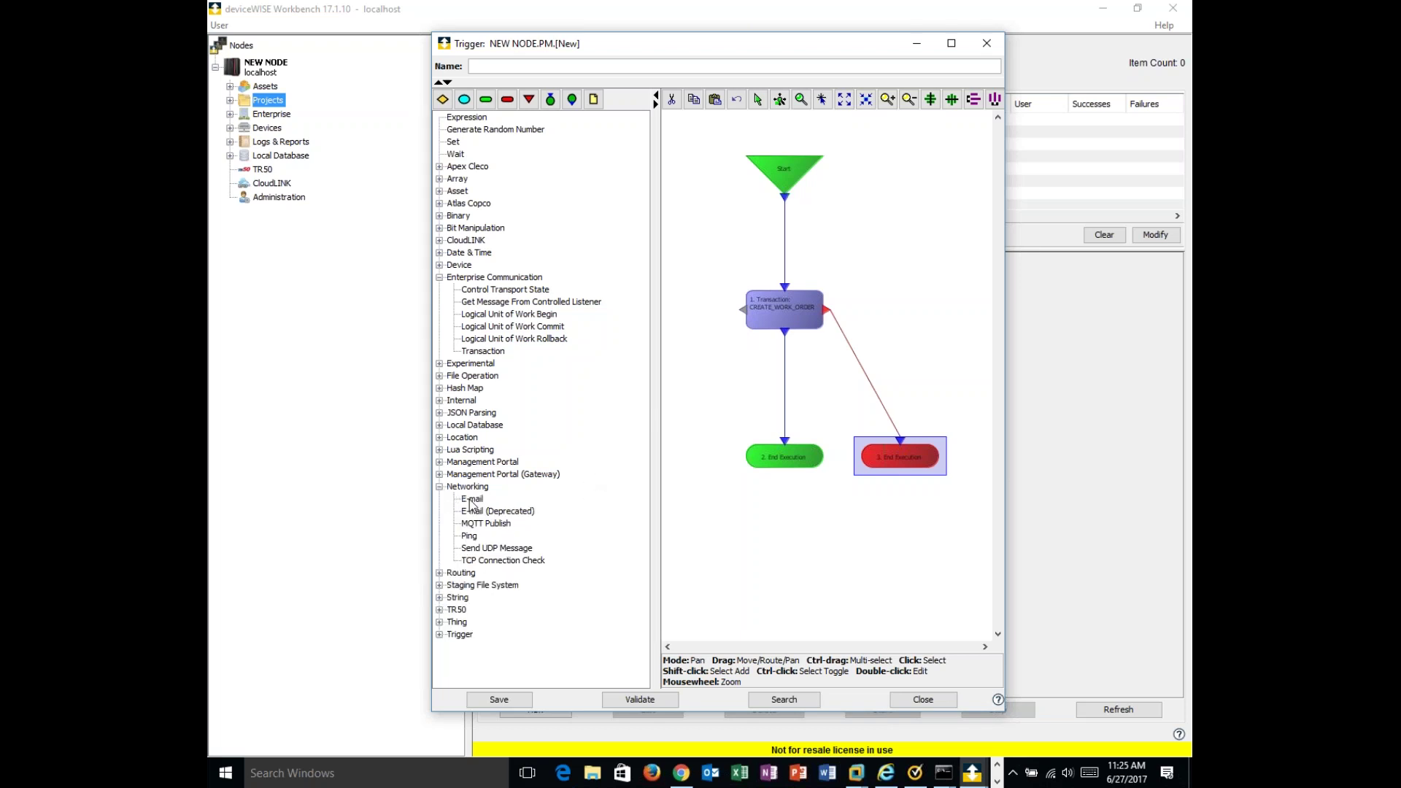
pyautogui.click(472, 499)
pyautogui.click(685, 377)
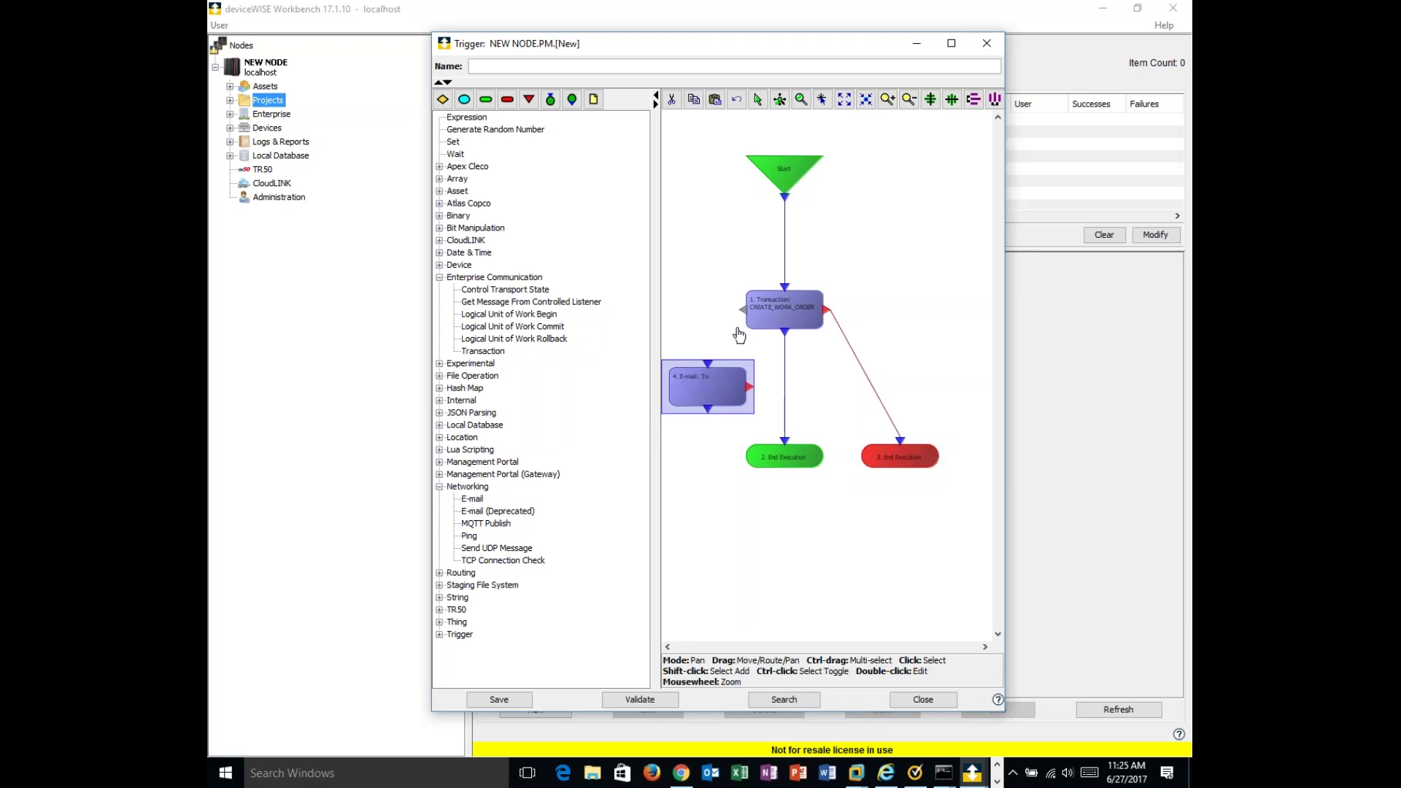
pyautogui.moveTo(730, 321); pyautogui.dragTo(708, 365)
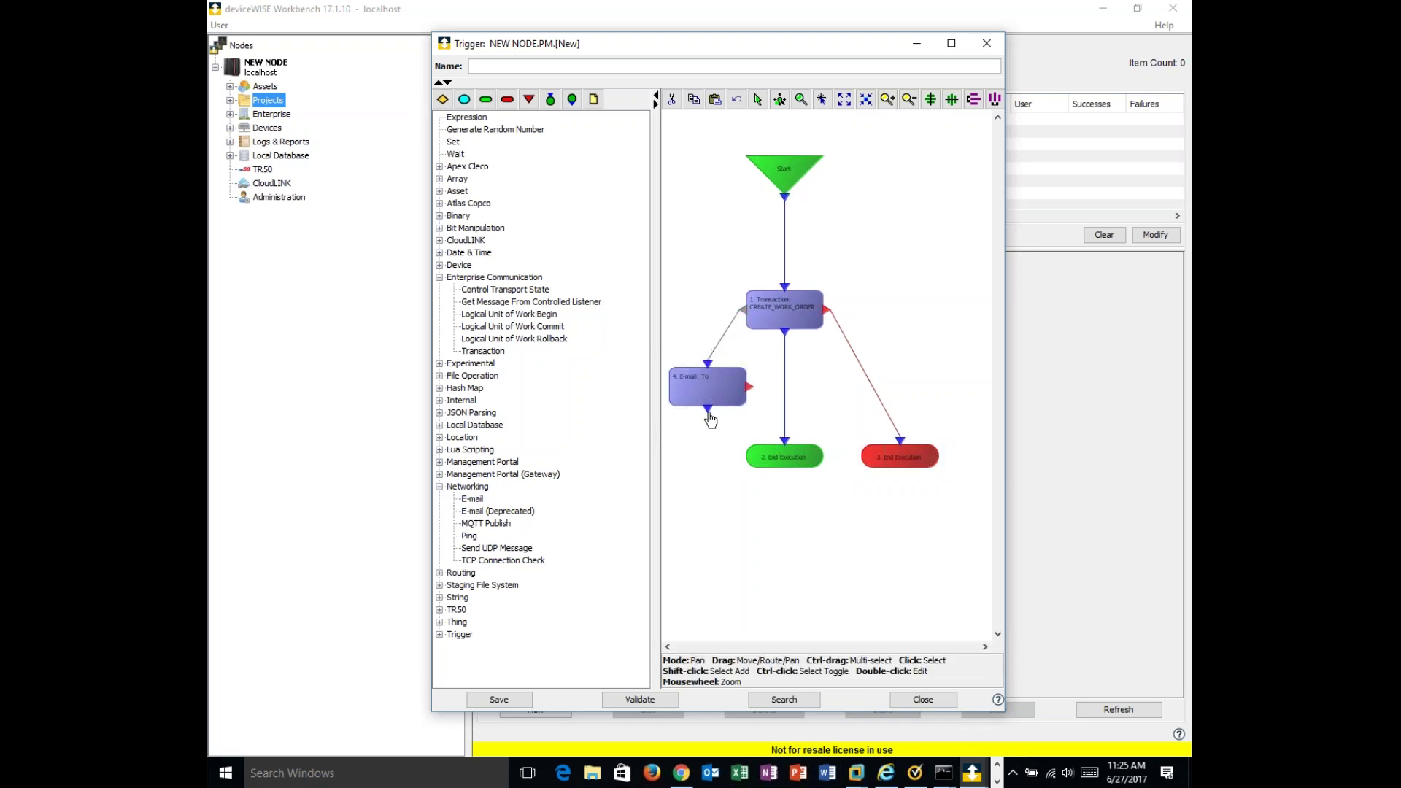
pyautogui.moveTo(709, 418); pyautogui.dragTo(788, 446)
pyautogui.moveTo(709, 412); pyautogui.dragTo(785, 441)
# - Review the E-mail action's server and message settings and delete the action from the flow
pyautogui.doubleClick(723, 405)
pyautogui.click(831, 330)
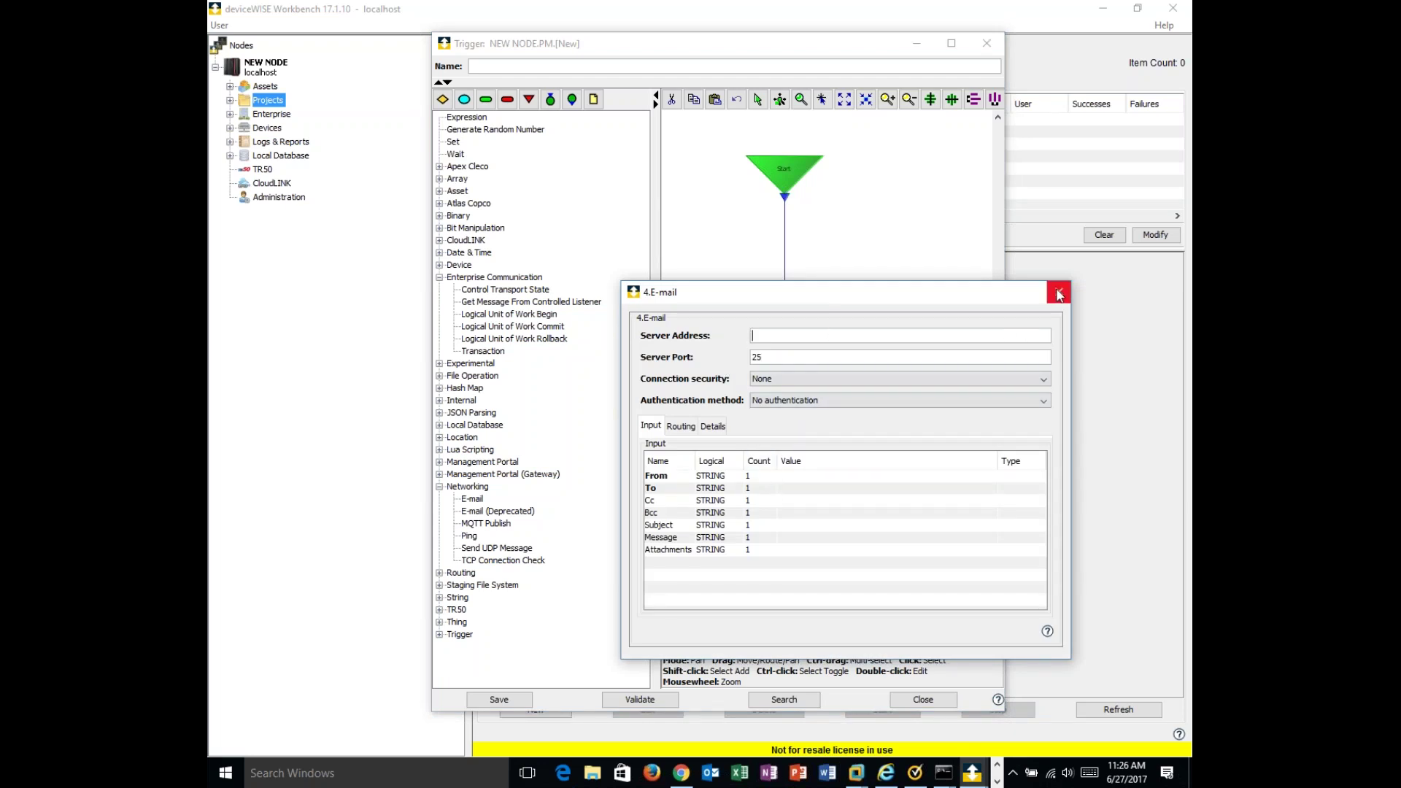
pyautogui.click(1058, 293)
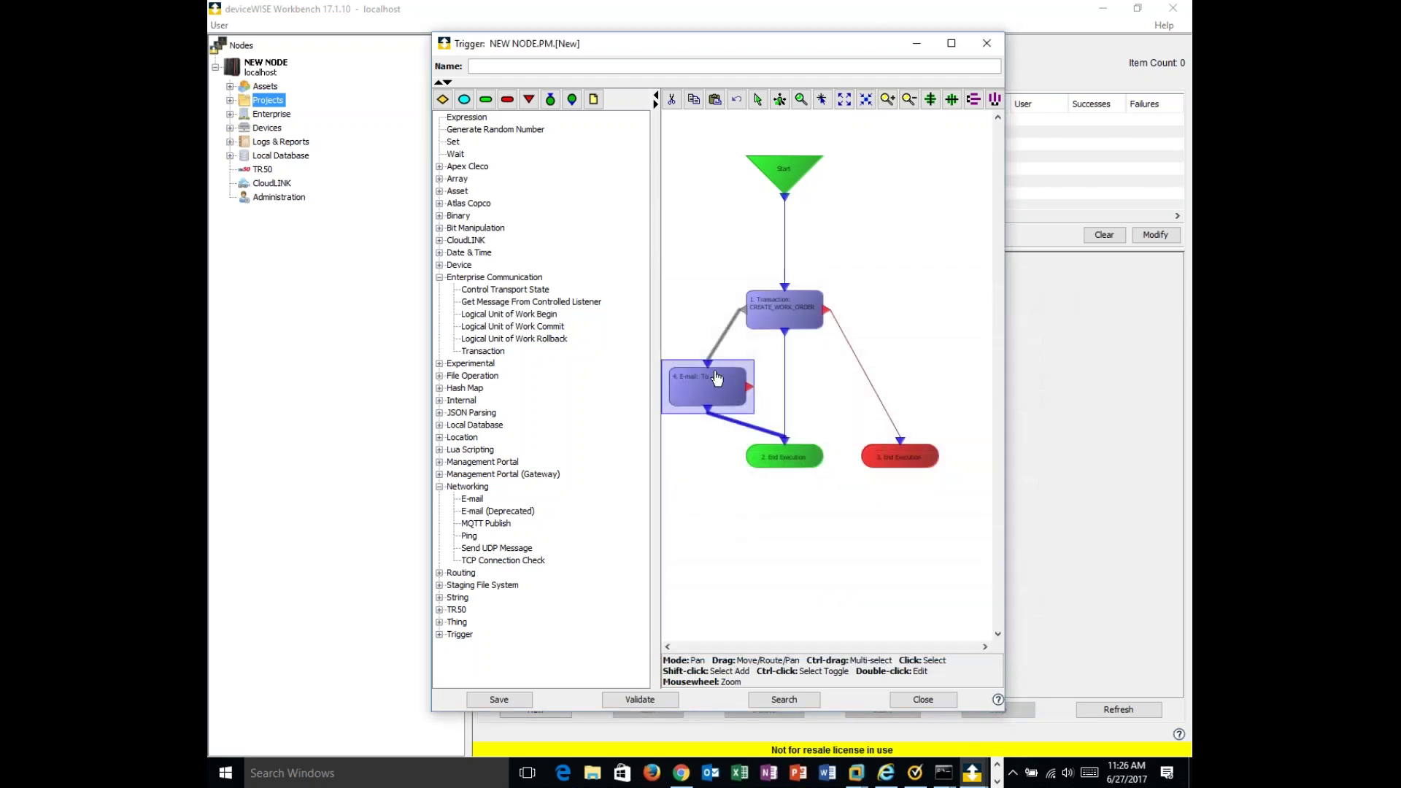
pyautogui.press('Delete')
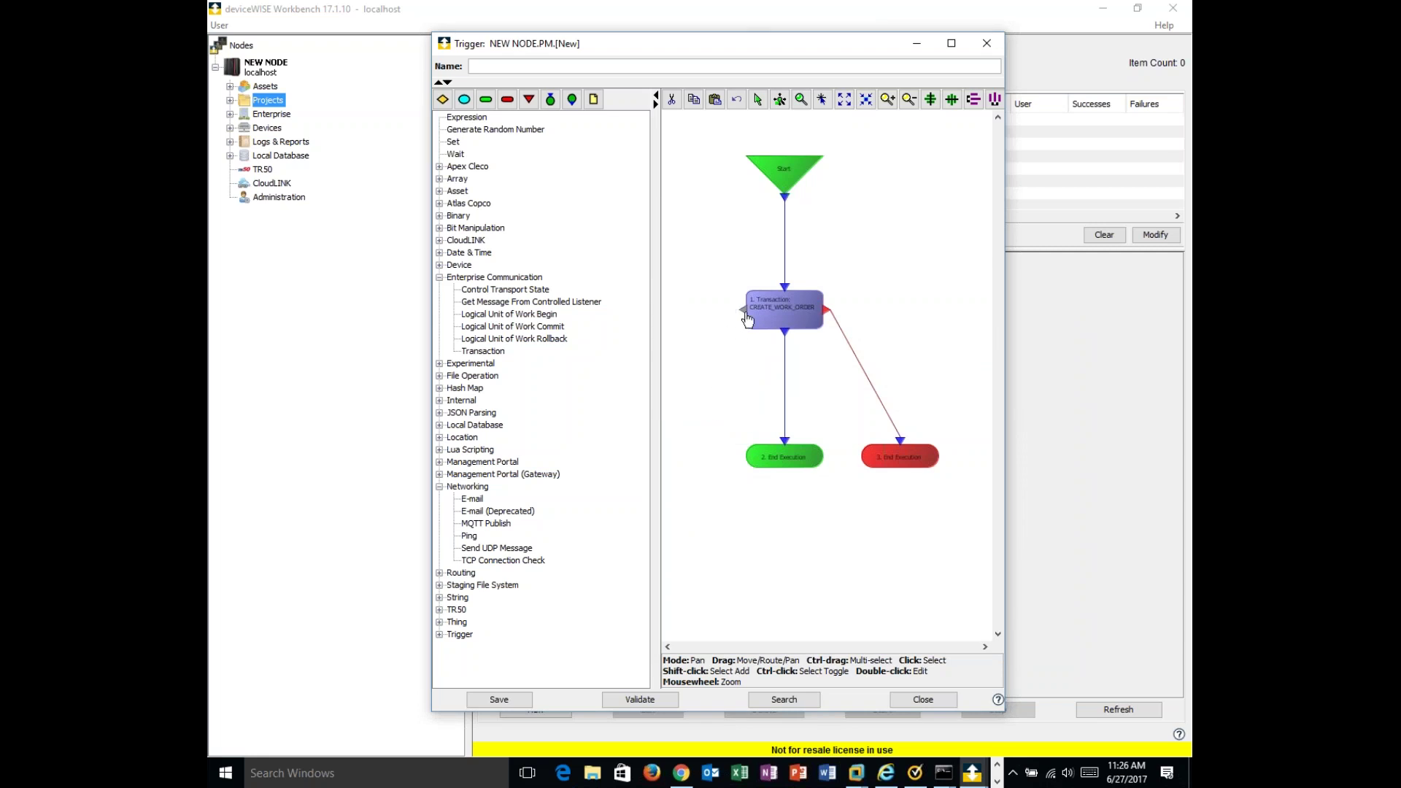
# - Route the Transaction's store-and-forward output to End Execution (Success) and validate the trigger
pyautogui.moveTo(744, 318); pyautogui.dragTo(742, 321)
pyautogui.moveTo(763, 405); pyautogui.dragTo(786, 442)
pyautogui.click(640, 699)
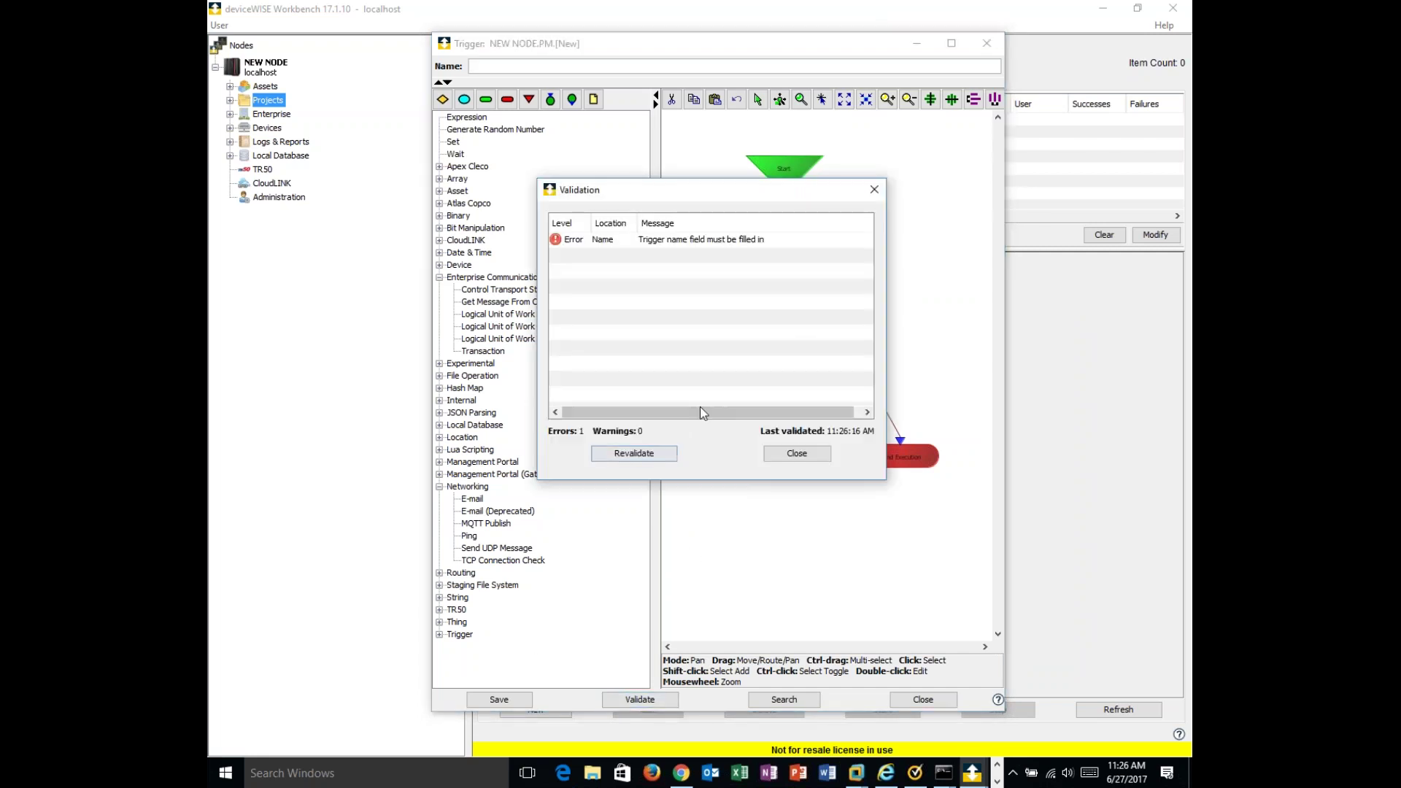
pyautogui.press('Return')
# - Name the trigger CREATE_WORK_ORDER, and validate and save its definition
pyautogui.click(505, 66)
pyautogui.write('CREA')
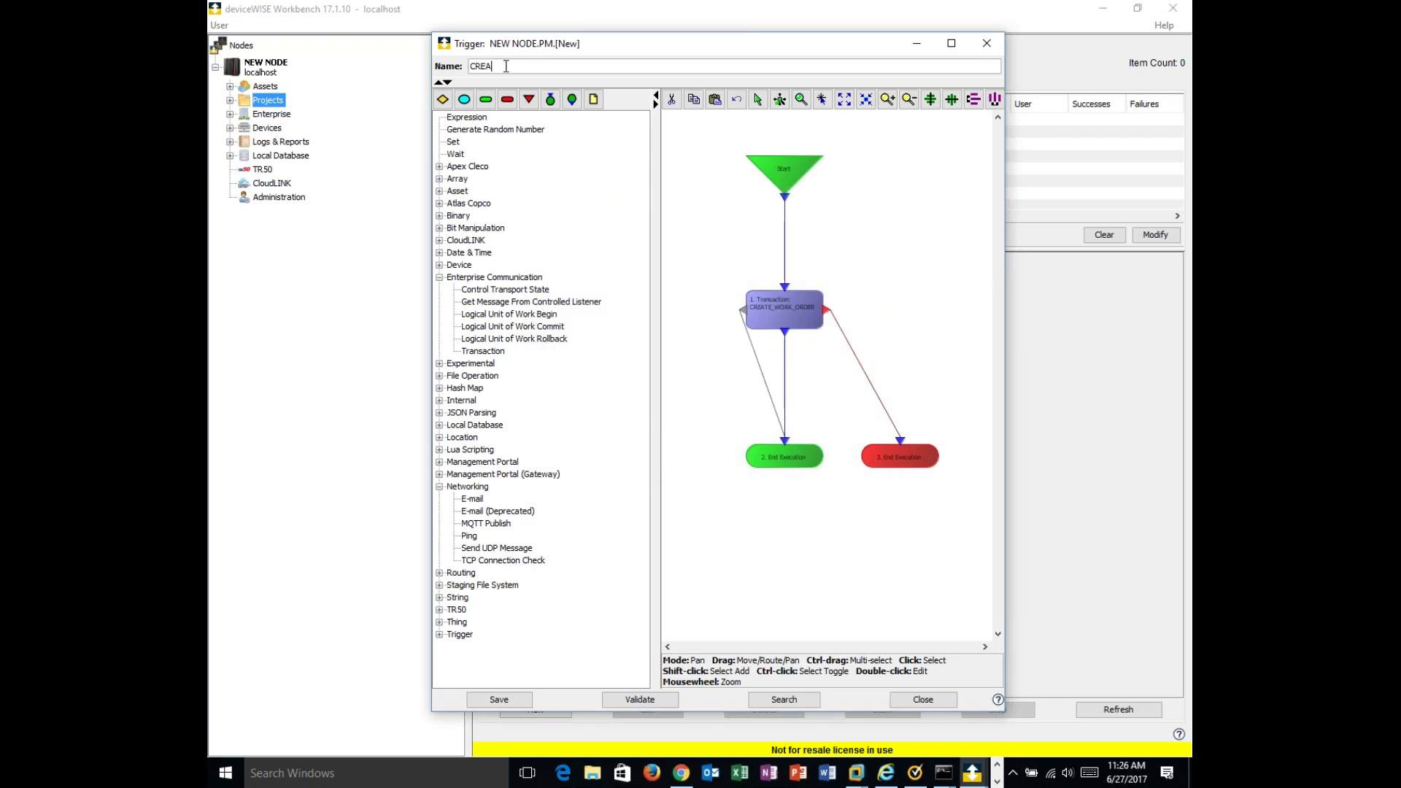
pyautogui.write('TE_WORK_ORDER')
pyautogui.click(661, 708)
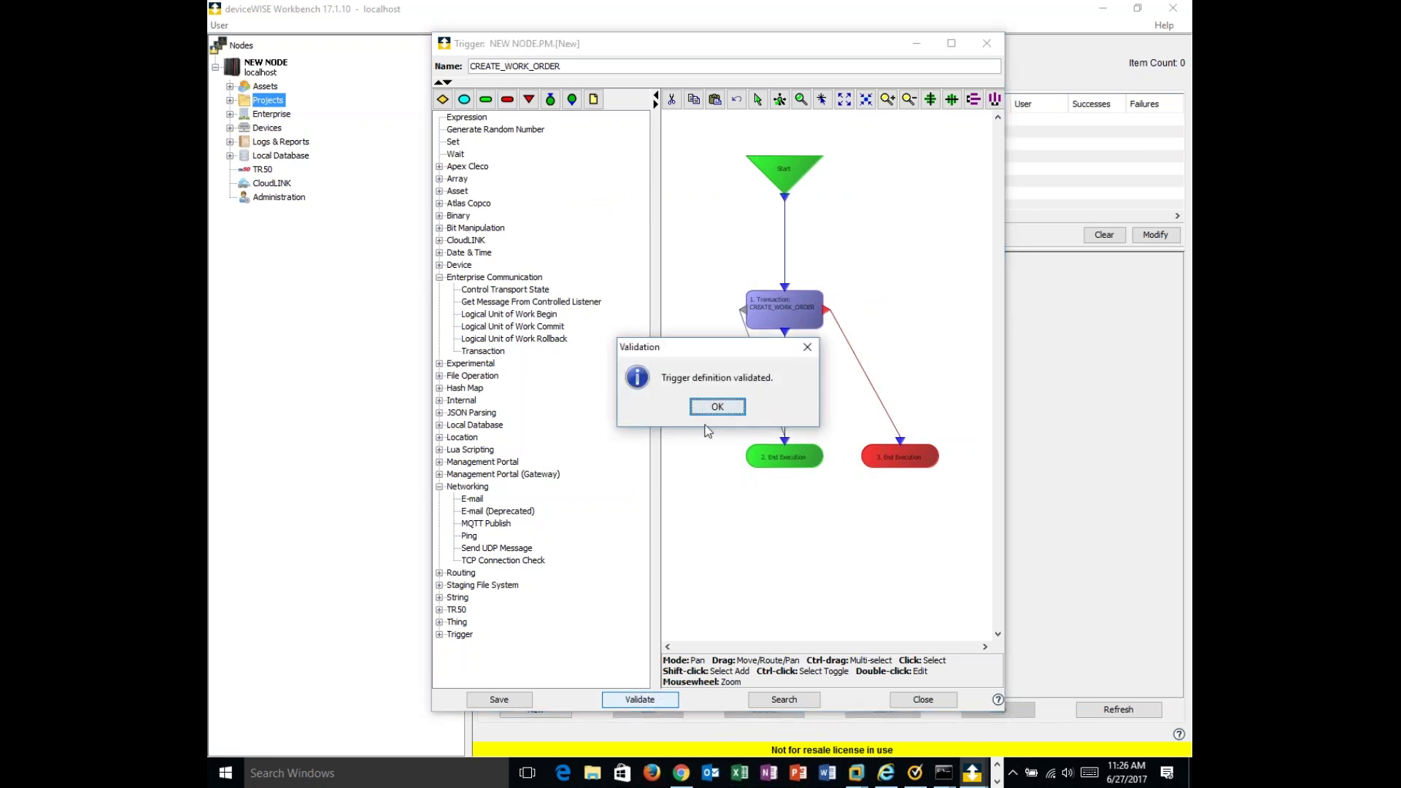
pyautogui.click(718, 406)
pyautogui.click(521, 700)
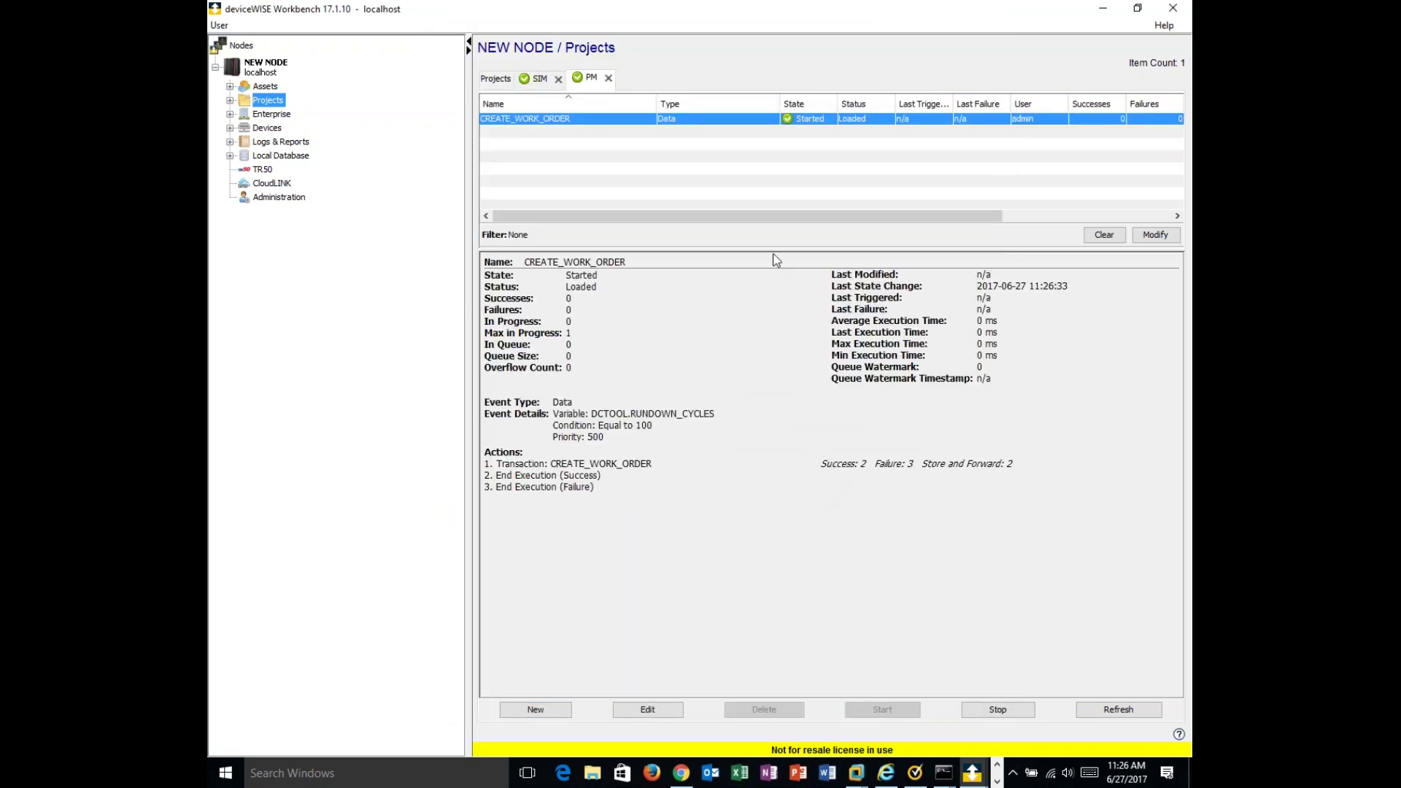
# - Check the CREATE_WORK_ORDER trigger's success and failure counters in the PM project with refreshed data
pyautogui.moveTo(765, 215); pyautogui.dragTo(919, 220)
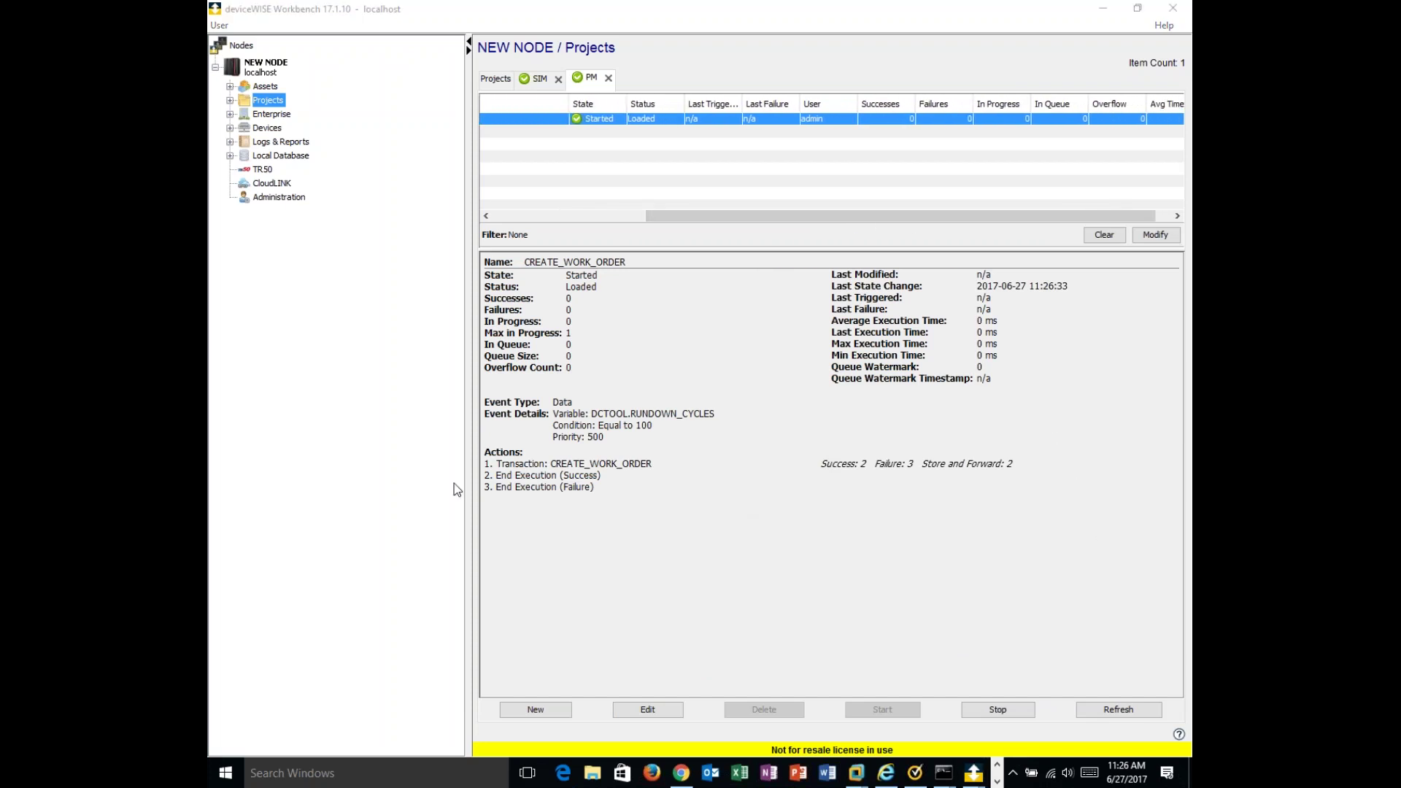
pyautogui.click(1122, 710)
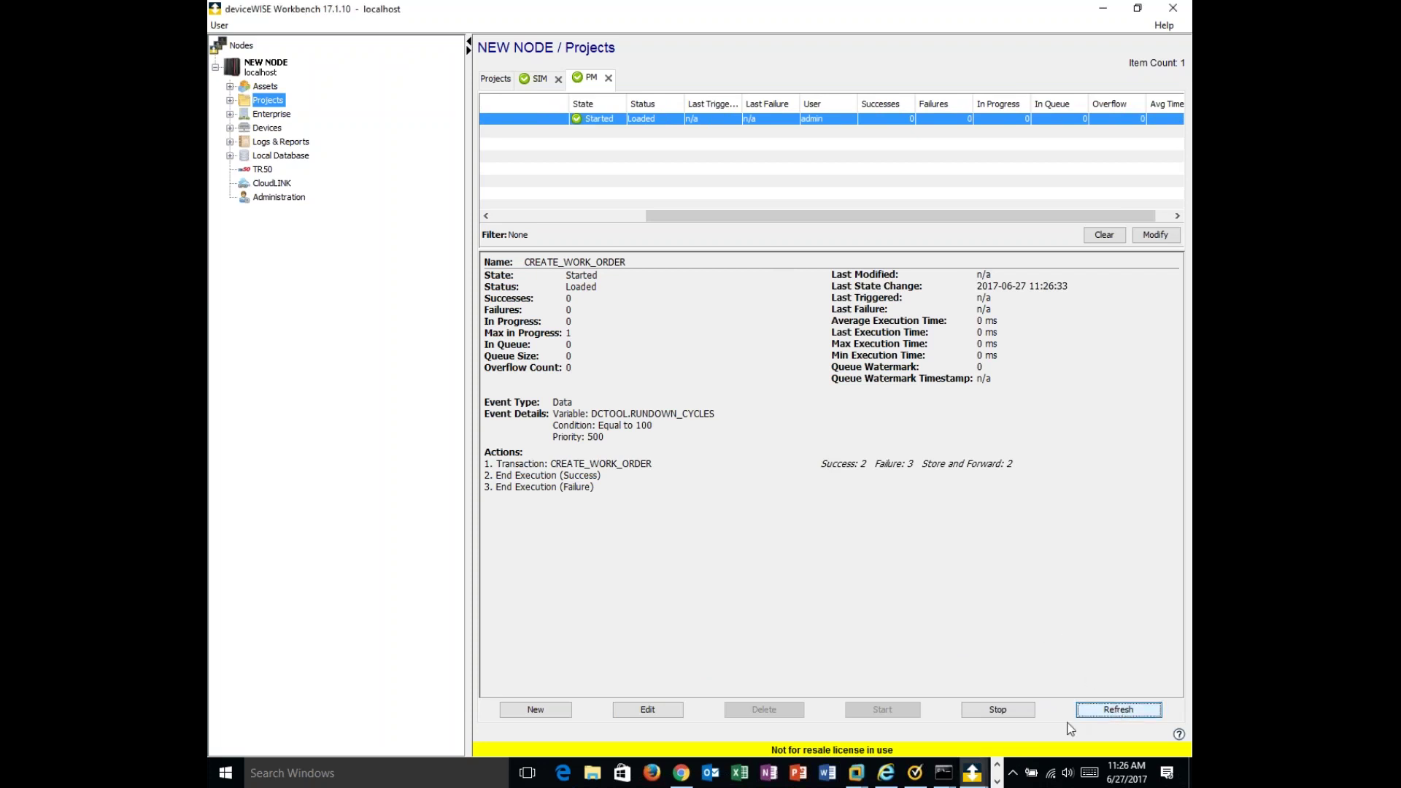
pyautogui.moveTo(976, 775)
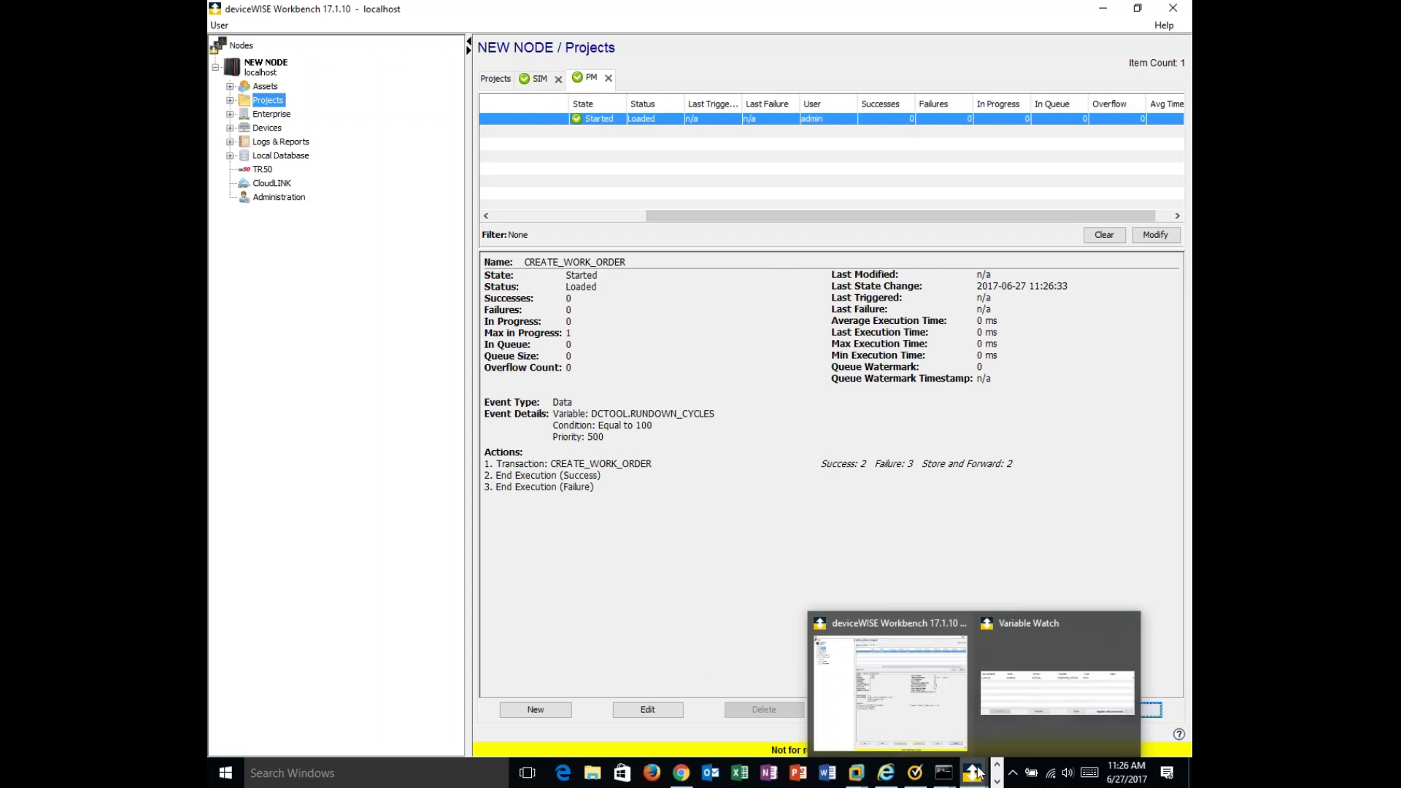
# - View the DCTOOL RUNDOWN_CYCLES value in the Variable Watch, and refresh the CREATE_WORK_ORDER trigger's counters in the PM project
pyautogui.click(1030, 706)
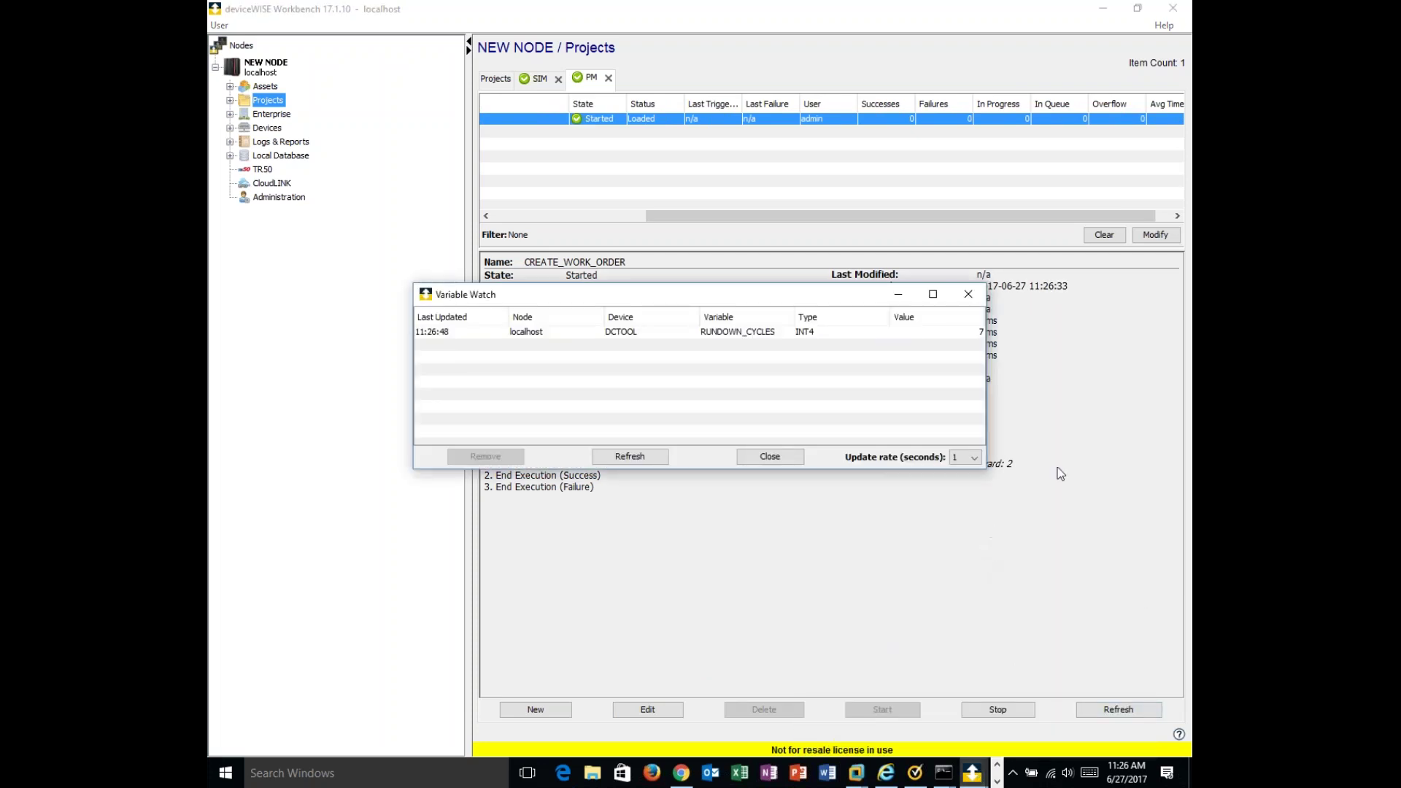
pyautogui.click(1131, 714)
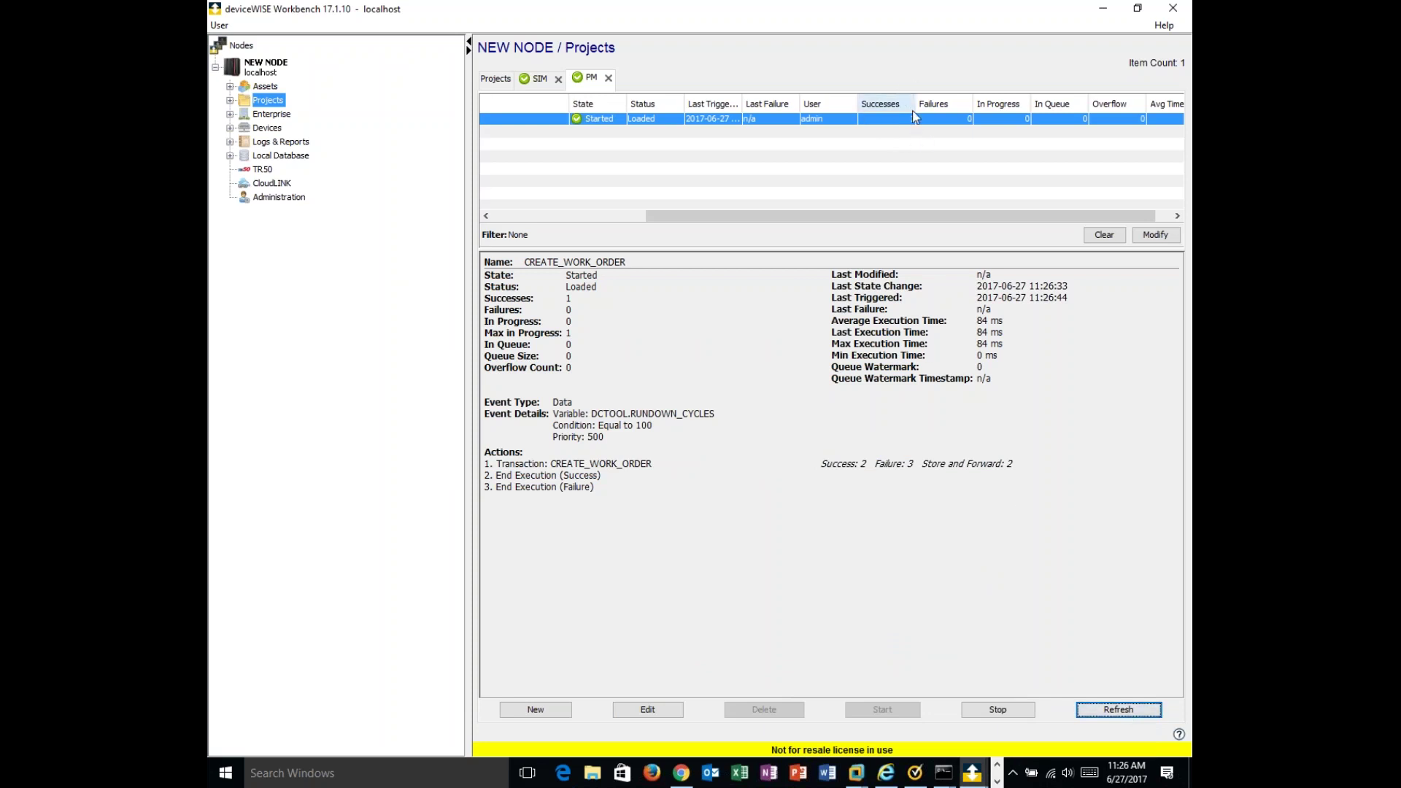
# - Switch to SQL Server Management Studio in the Windows 7 virtual machine and execute the script that selects and deletes the DWDB WORK_ORDER rows
pyautogui.click(856, 773)
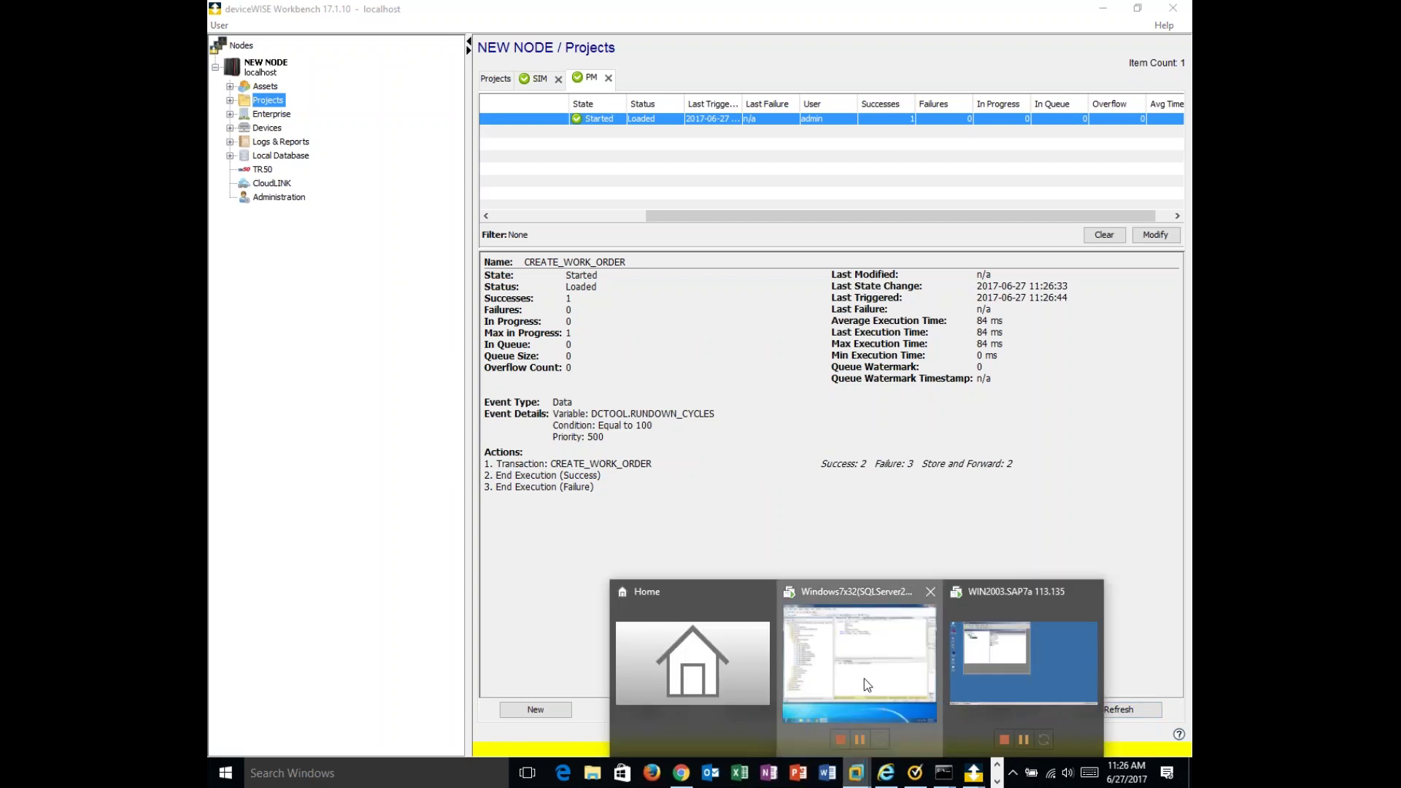
pyautogui.click(864, 679)
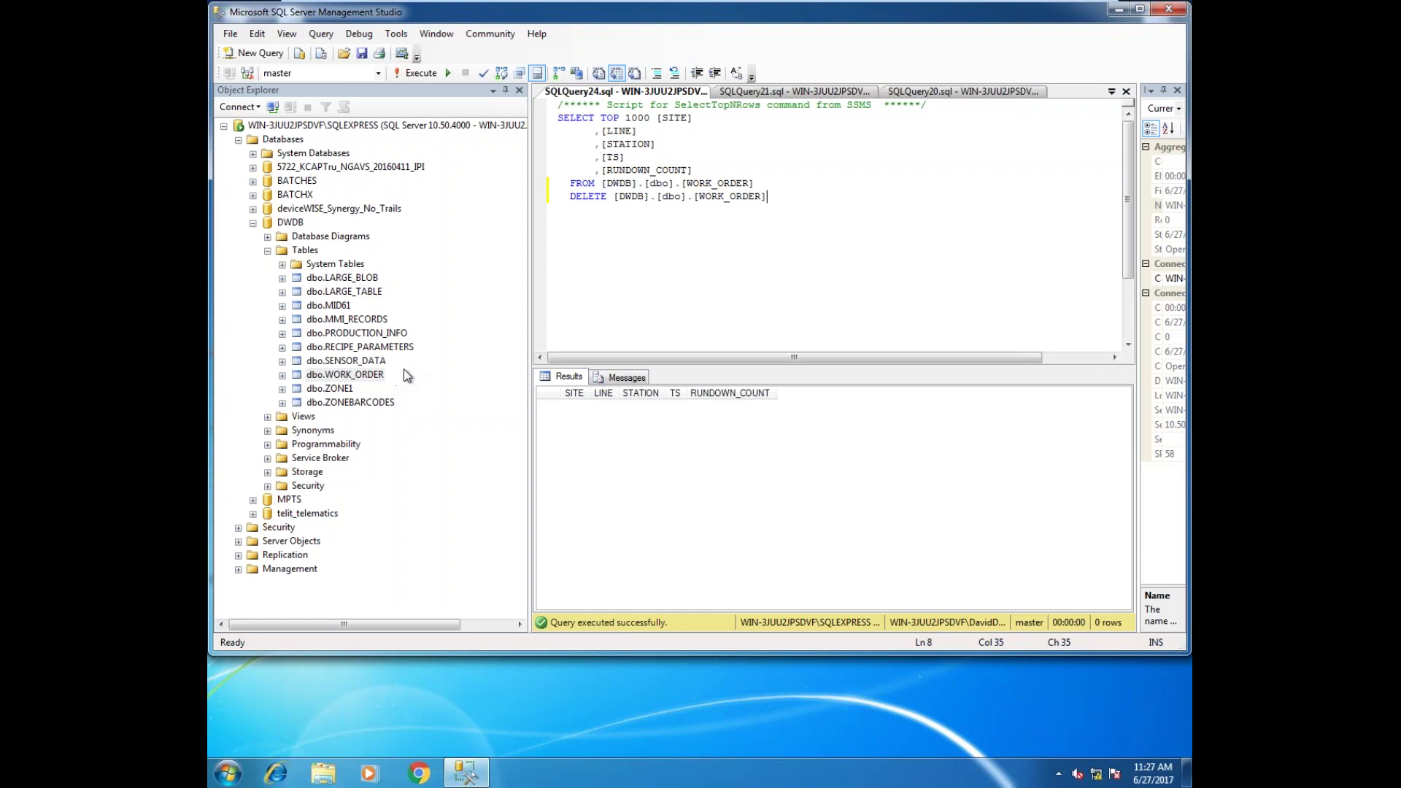
pyautogui.click(426, 73)
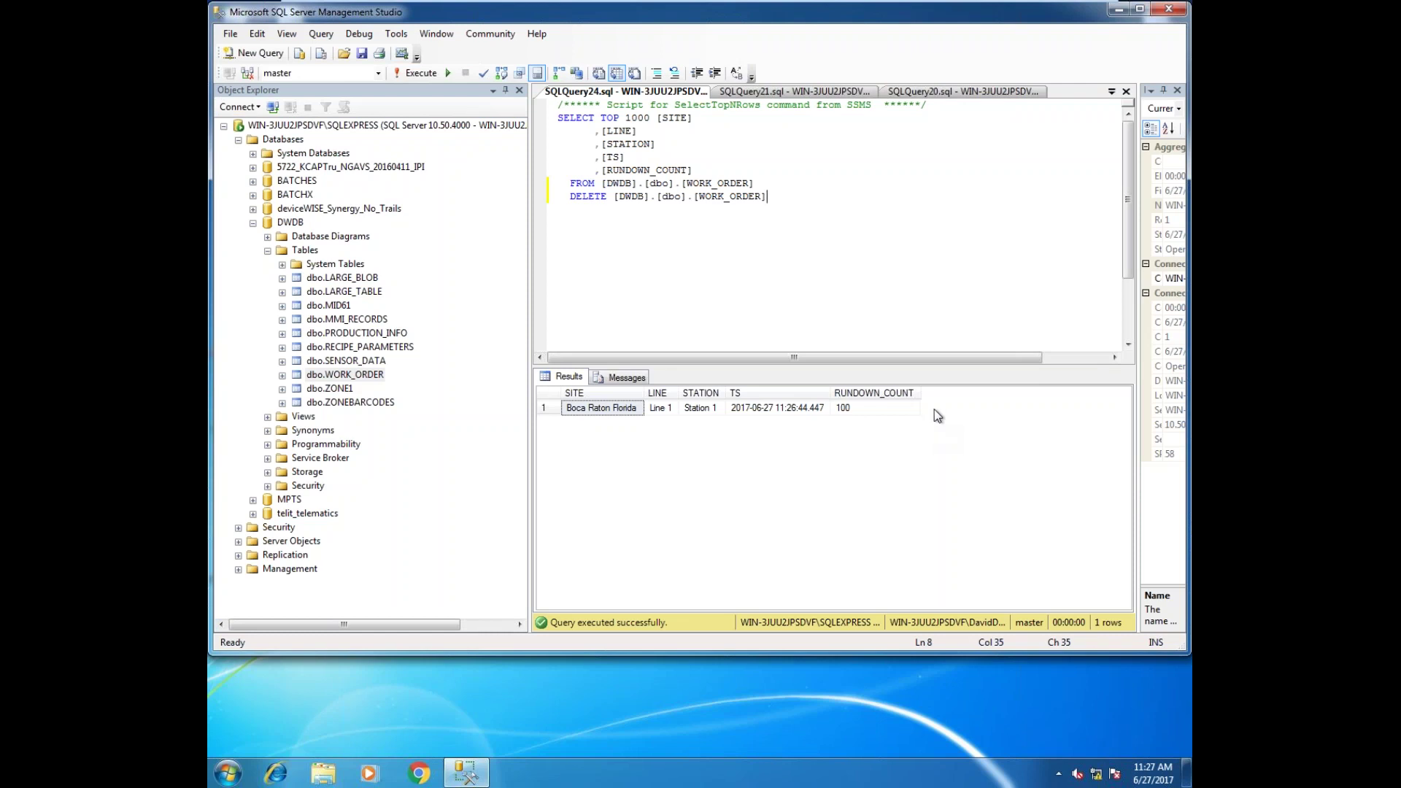
pyautogui.click(1063, 13)
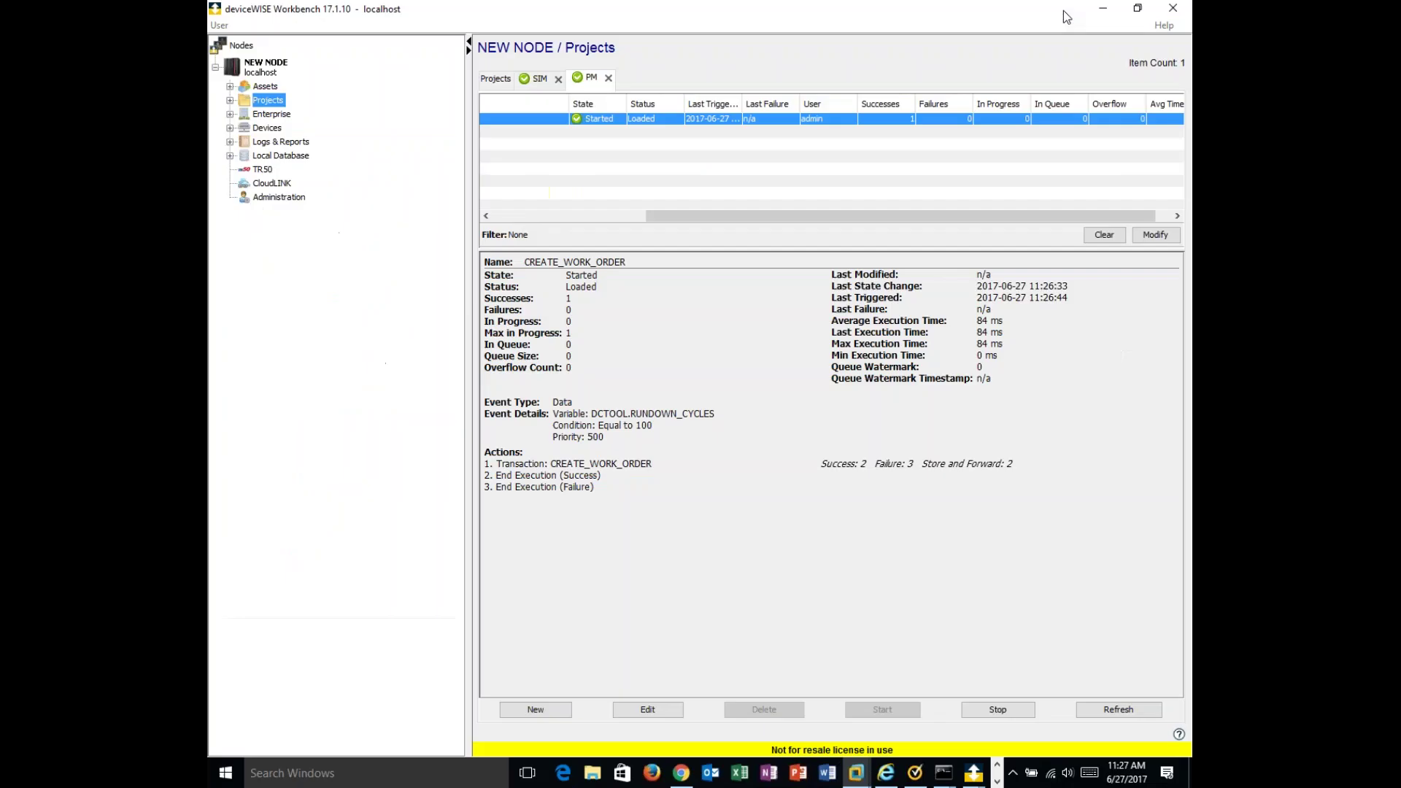
# - Open the CREATE_WORK_ORDER trigger in deviceWISE Workbench and add a second Transaction action beside the existing one in the flow
pyautogui.click(751, 142)
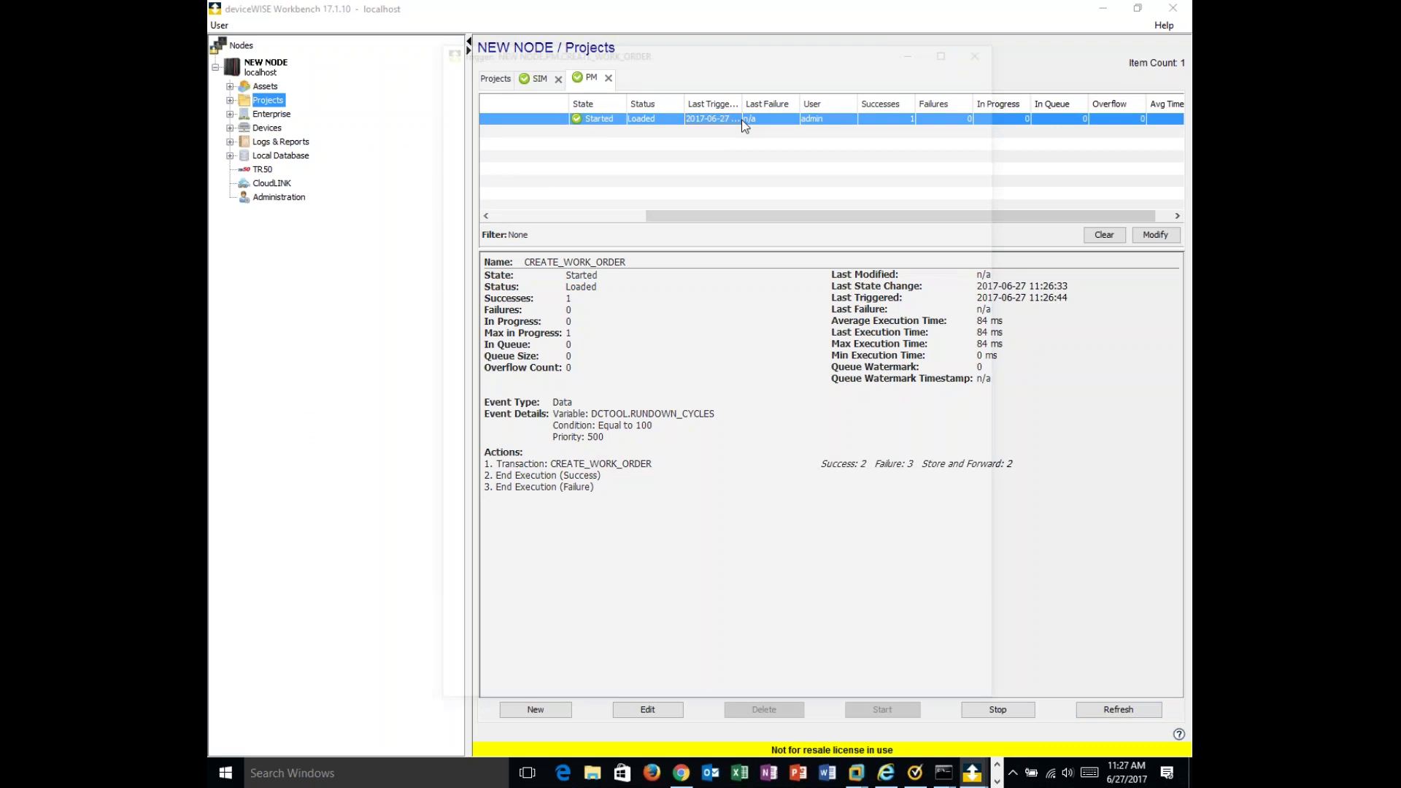
pyautogui.doubleClick(741, 121)
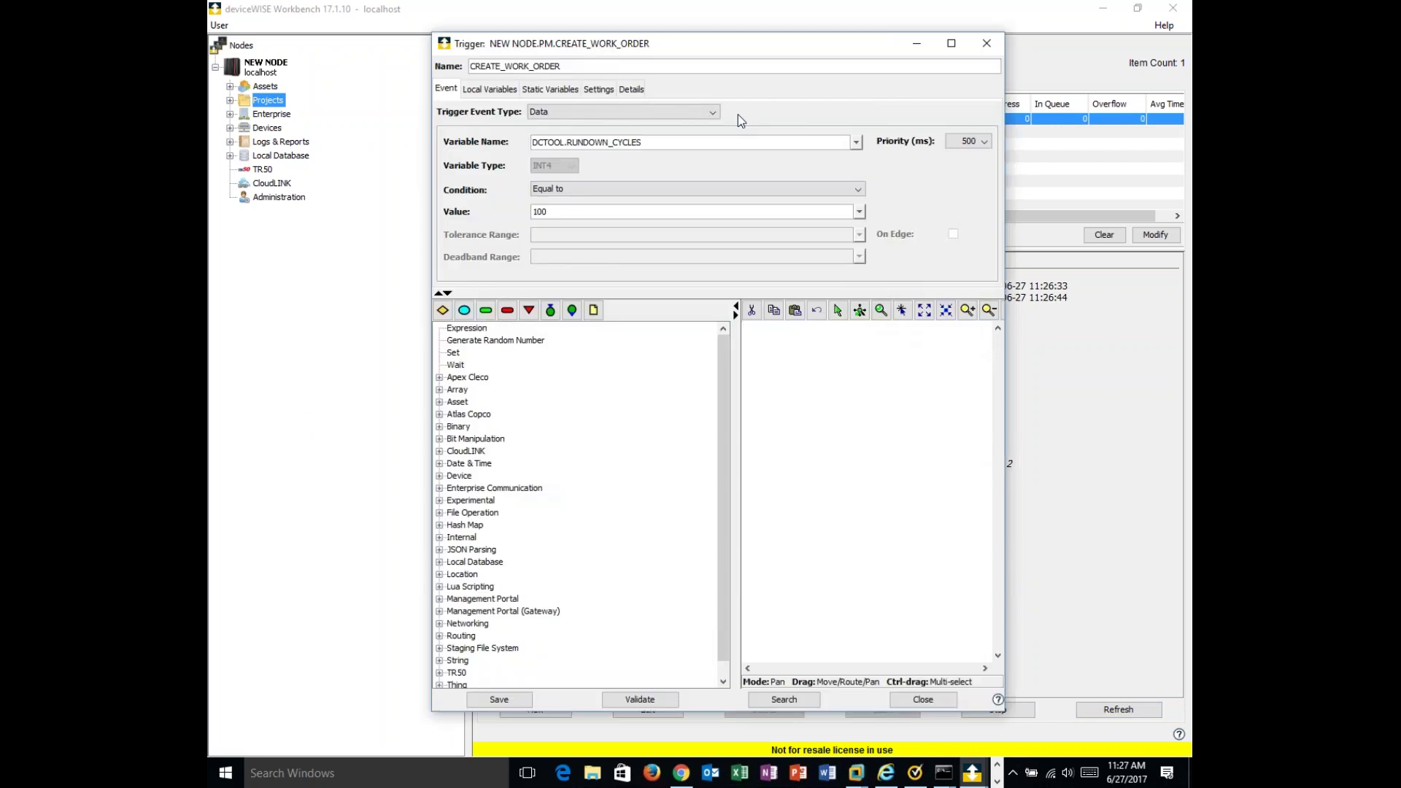
pyautogui.click(400, 491)
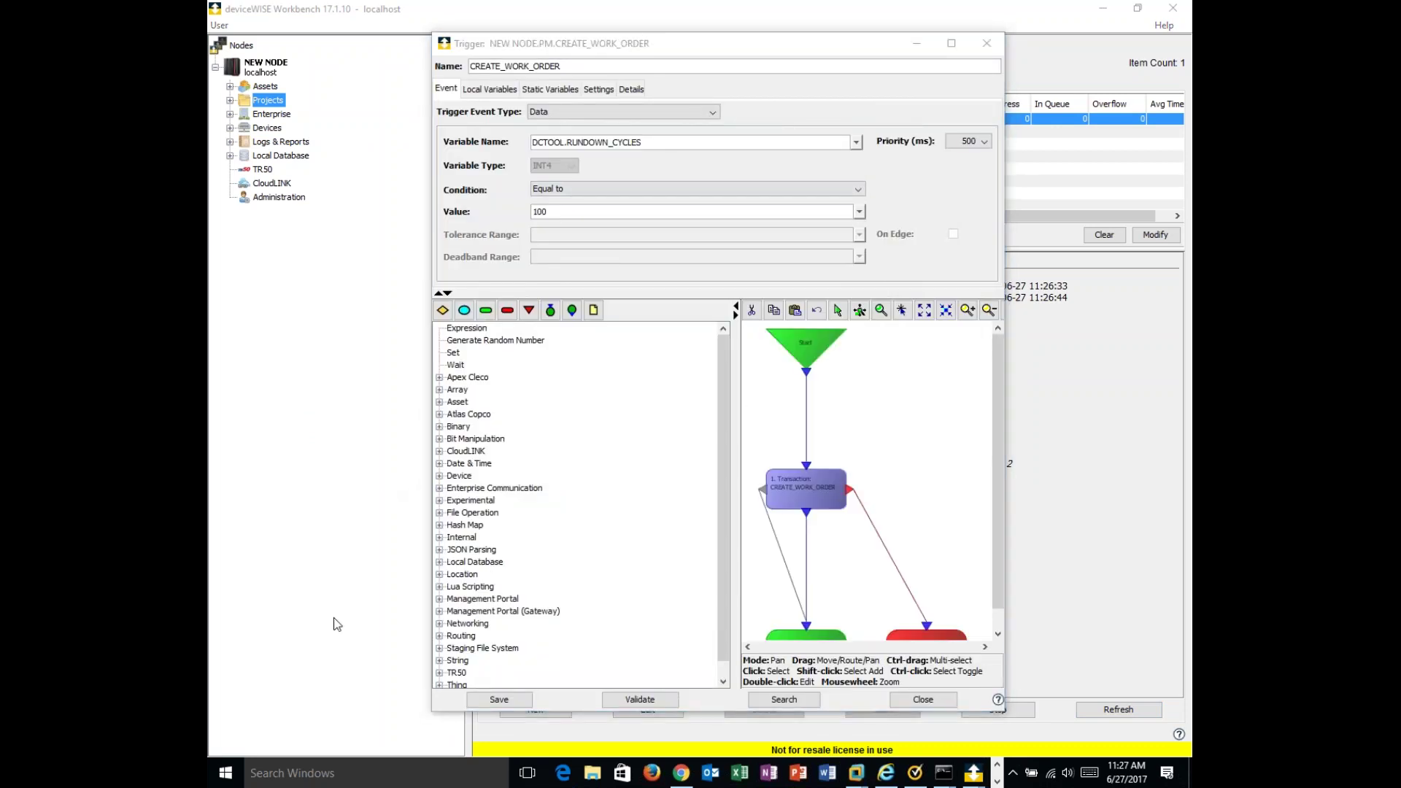
pyautogui.click(439, 487)
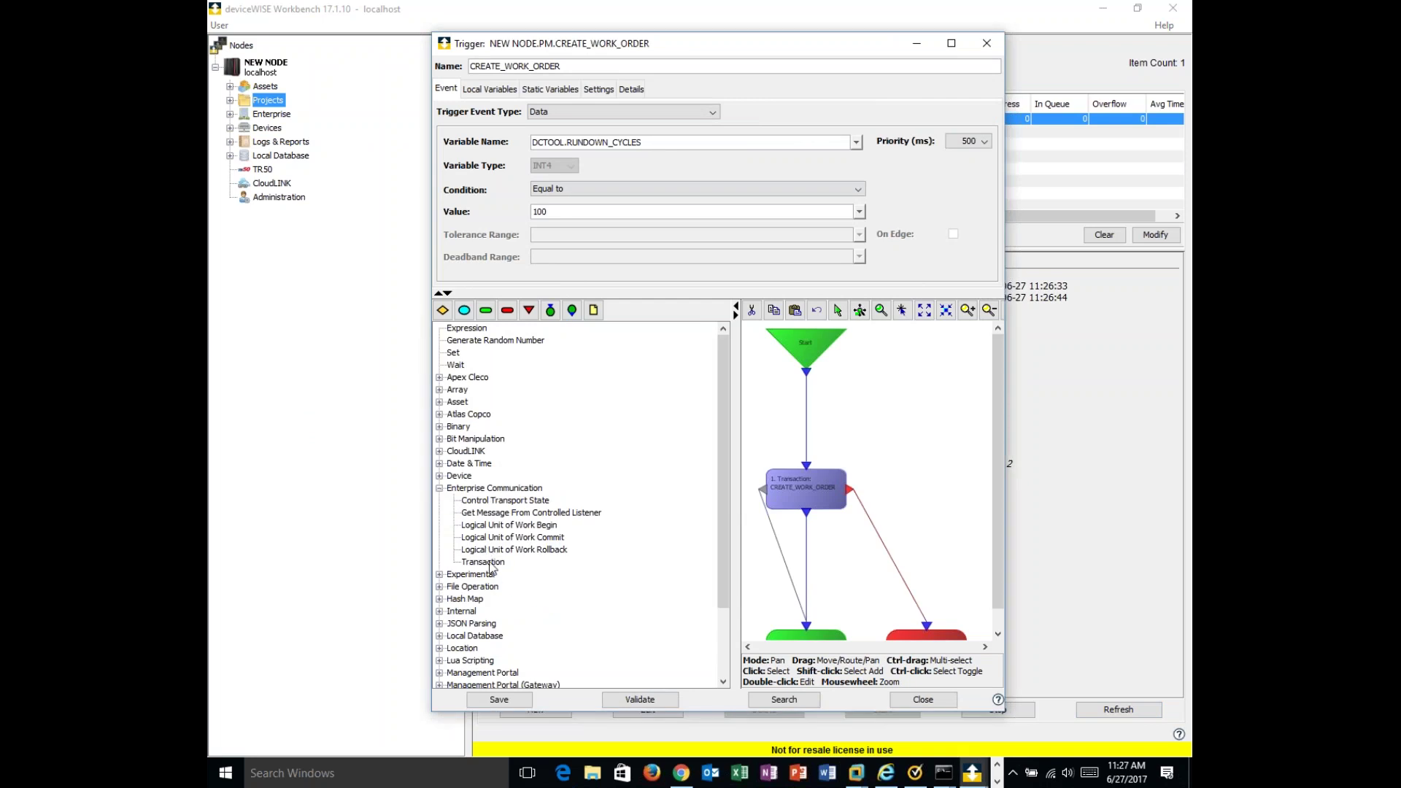
pyautogui.click(487, 562)
pyautogui.click(930, 540)
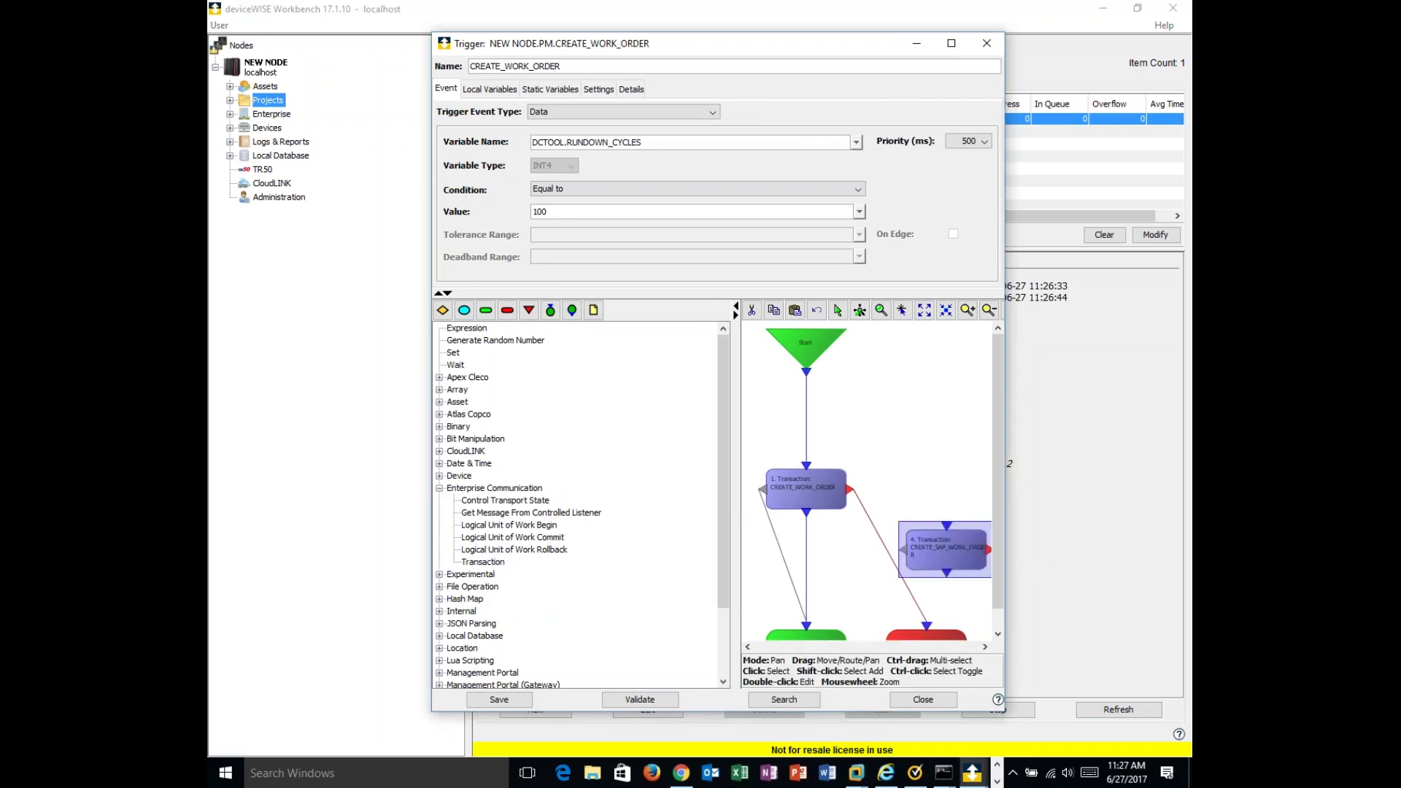
# - Review the added Transaction's CREATE_SAP_WORK_ORDER transport map and routing, delete that action, and save the trigger
pyautogui.doubleClick(941, 556)
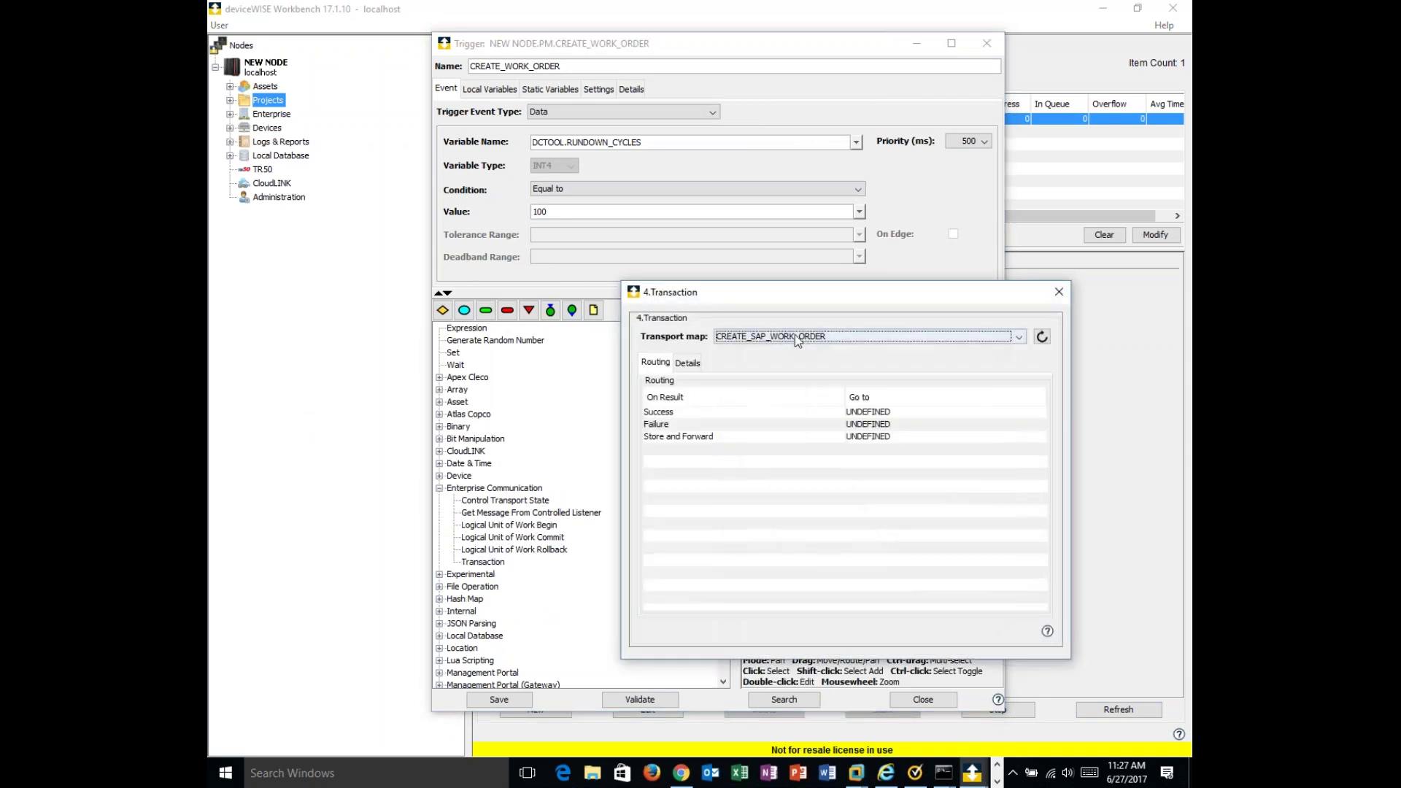
pyautogui.click(1059, 291)
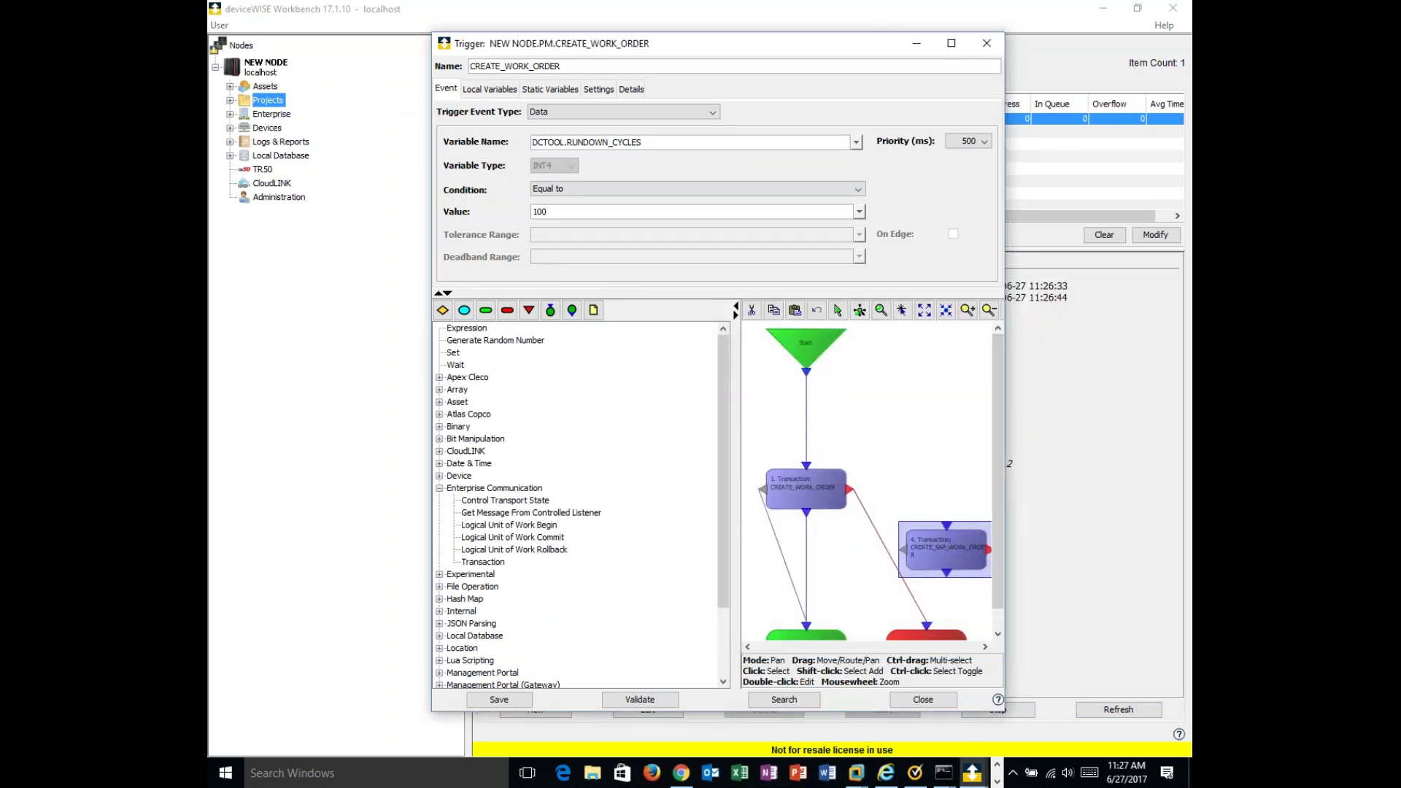
pyautogui.press('Delete')
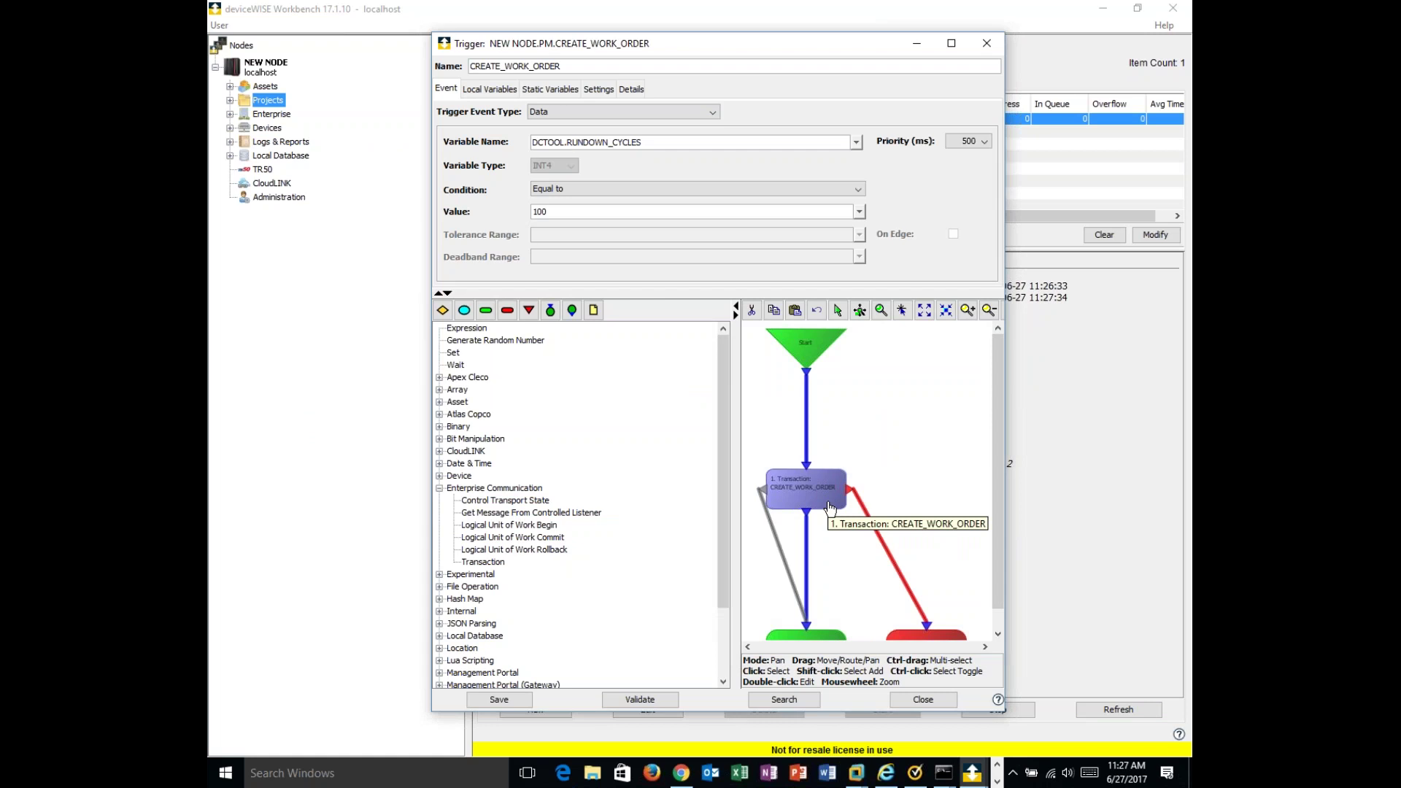
pyautogui.click(501, 700)
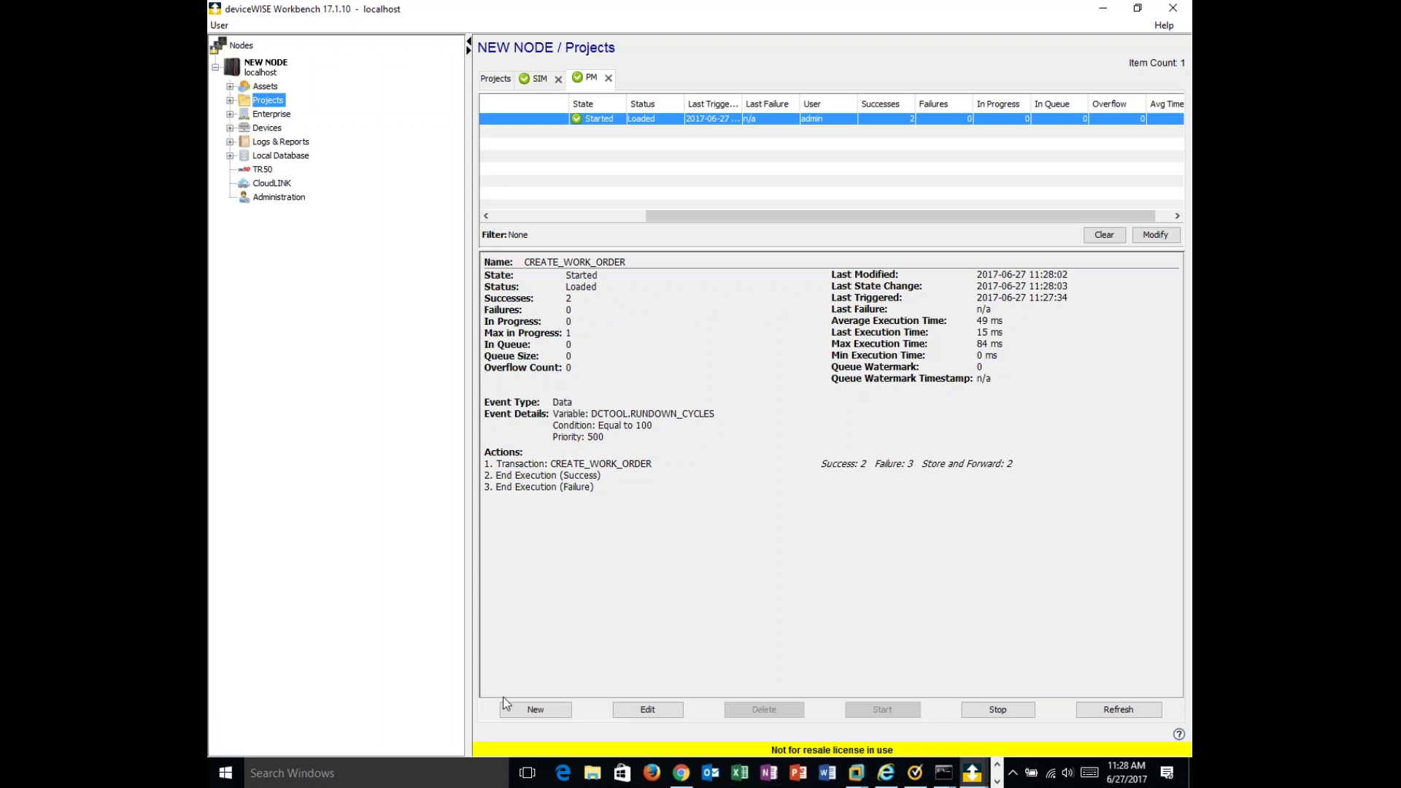
pyautogui.hotkey('alt', 'Tab')
pyautogui.hotkey('alt', 'Tab')
pyautogui.hotkey('alt', 'Tab')
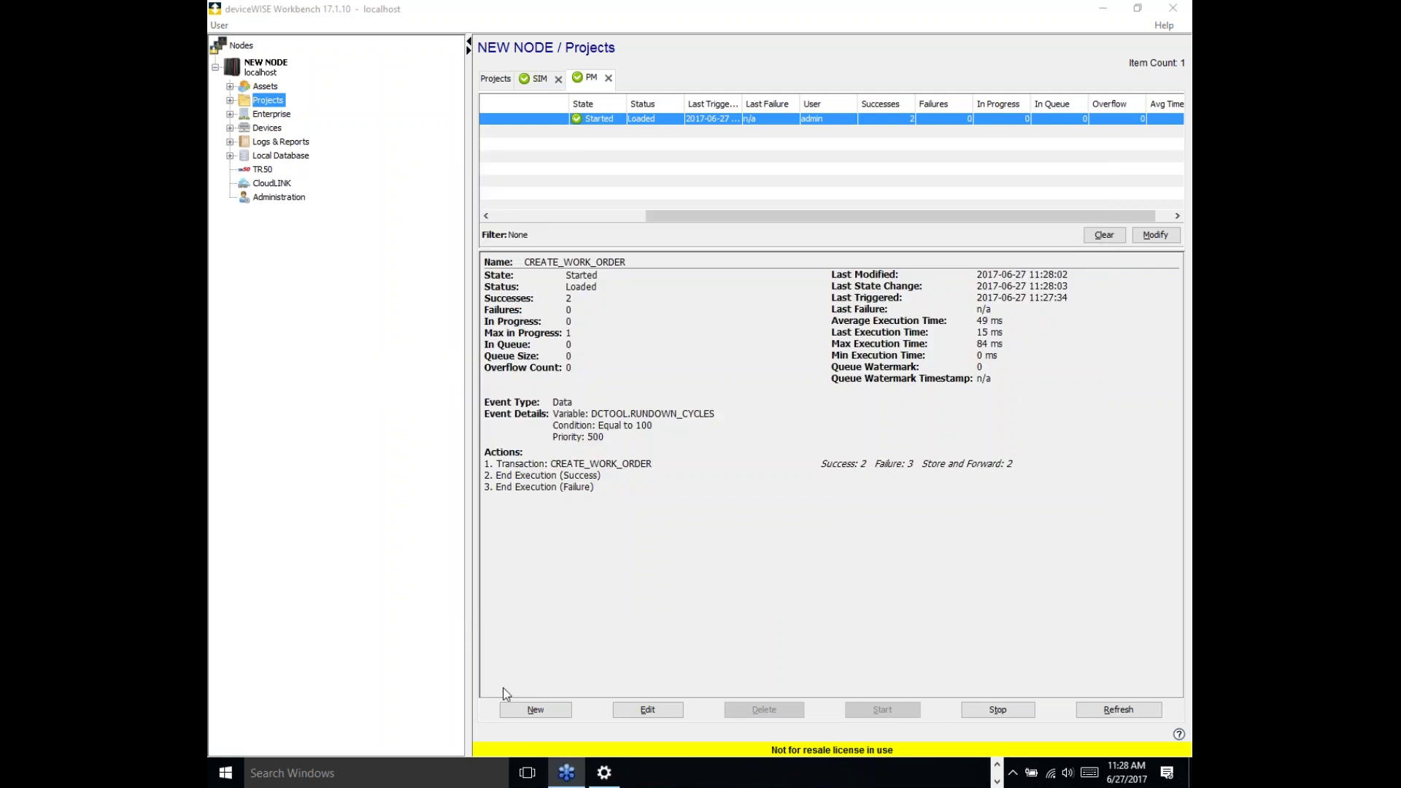
pyautogui.press('XF86AudioLowerVolume')
pyautogui.press('XF86AudioRaiseVolume')
pyautogui.press('XF86AudioRaiseVolume')
pyautogui.press('XF86AudioRaiseVolume')
pyautogui.press('XF86AudioRaiseVolume')
pyautogui.press('XF86AudioRaiseVolume')
pyautogui.press('XF86AudioRaiseVolume')
pyautogui.press('XF86AudioRaiseVolume')
pyautogui.press('XF86AudioRaiseVolume')
pyautogui.press('XF86AudioRaiseVolume')
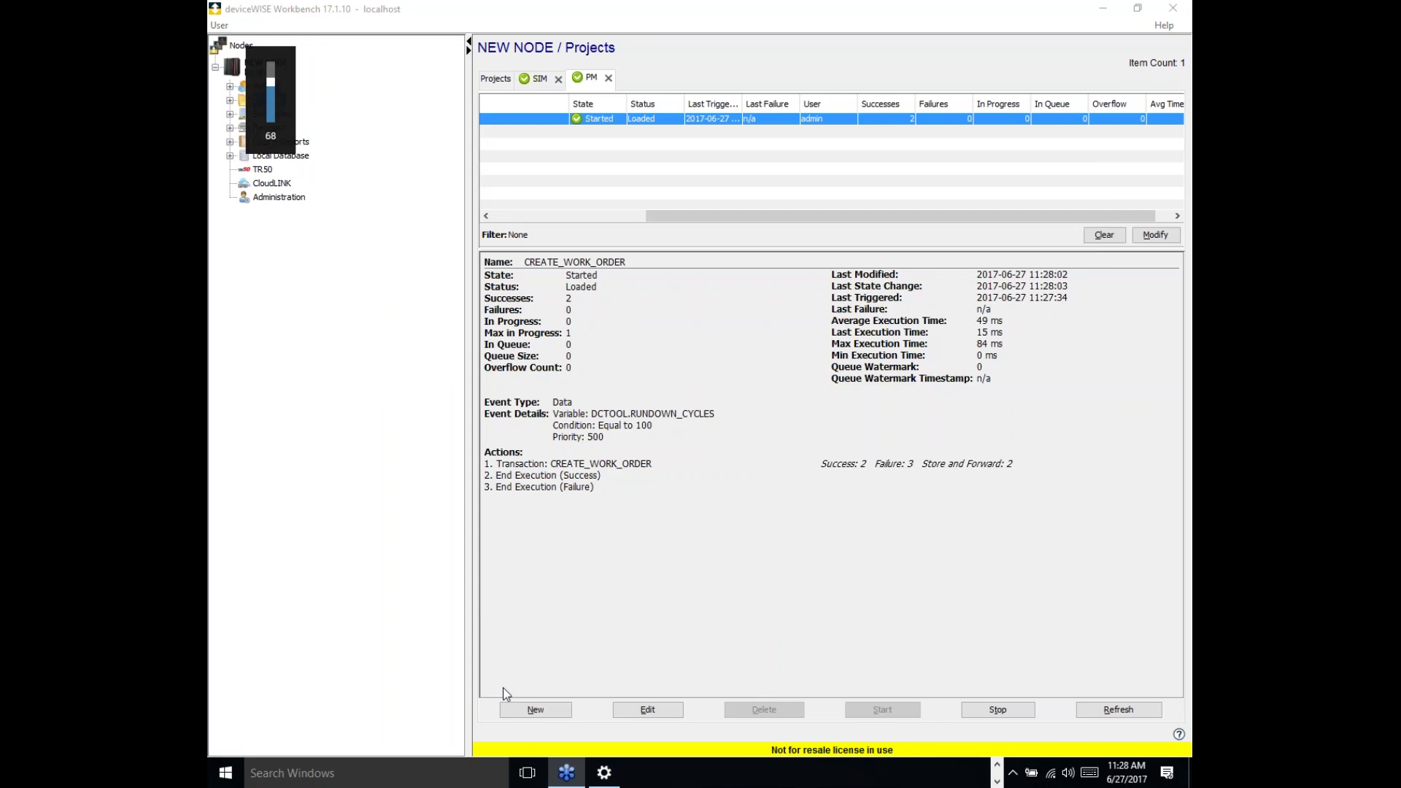
pyautogui.press('XF86AudioRaiseVolume')
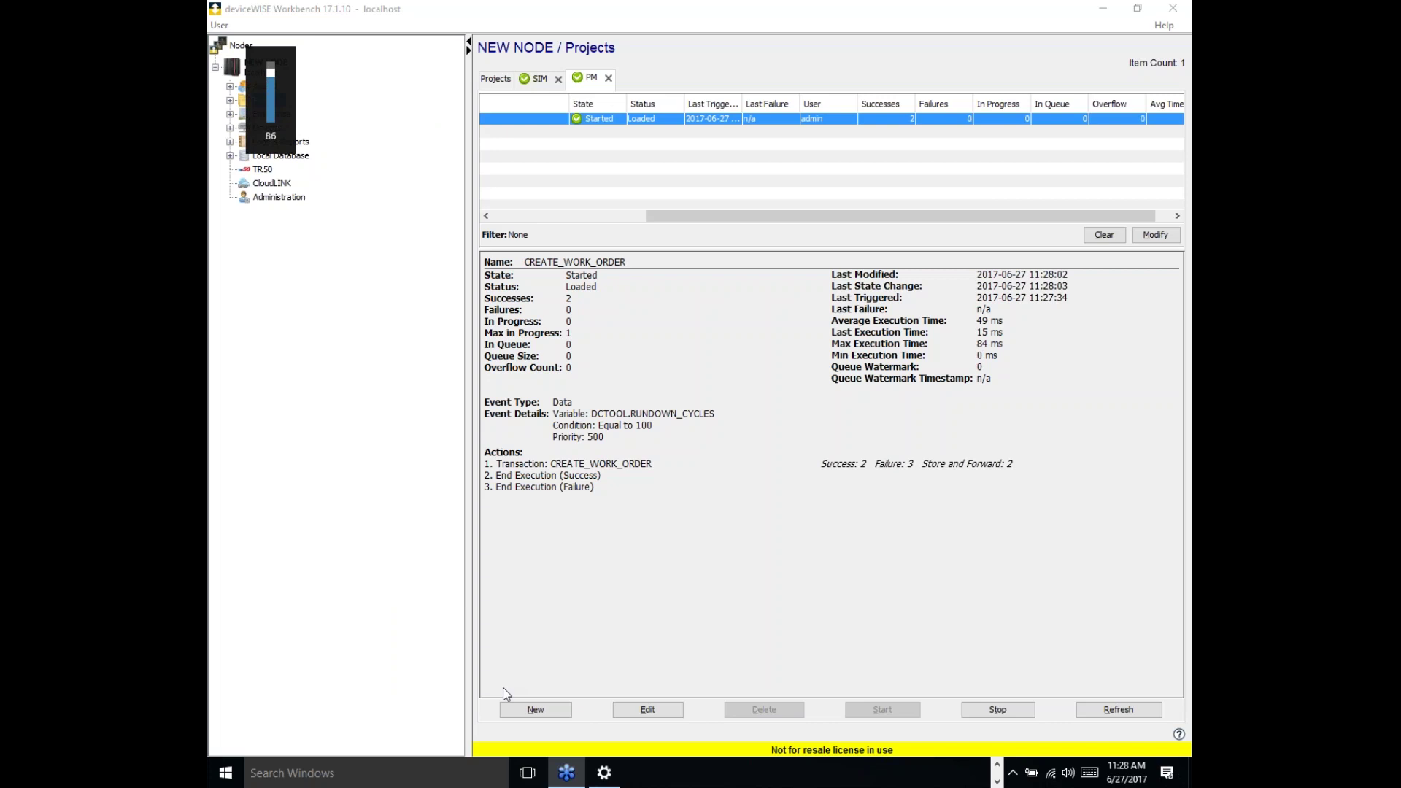